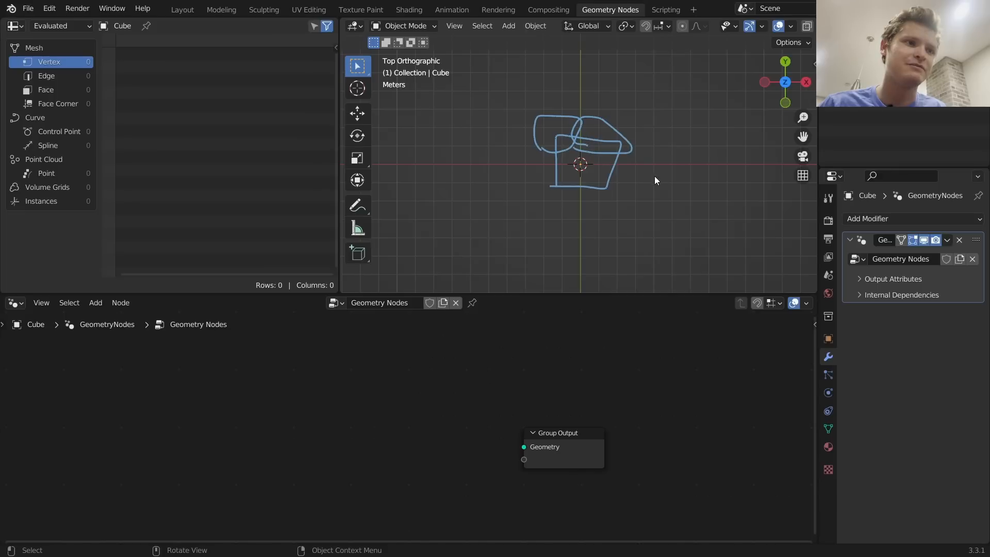
Erase the annotation sketch and add a Grid node connected to the Group Output's Geometry
{"action": "mouse_move", "coordinate": [560, 219]}
{"action": "left_mouse_down", "text": "ctrl"}
{"action": "mouse_move", "coordinate": [571, 193]}
{"action": "mouse_move", "coordinate": [523, 160]}
{"action": "mouse_move", "coordinate": [527, 121]}
{"action": "left_mouse_up", "text": "ctrl"}
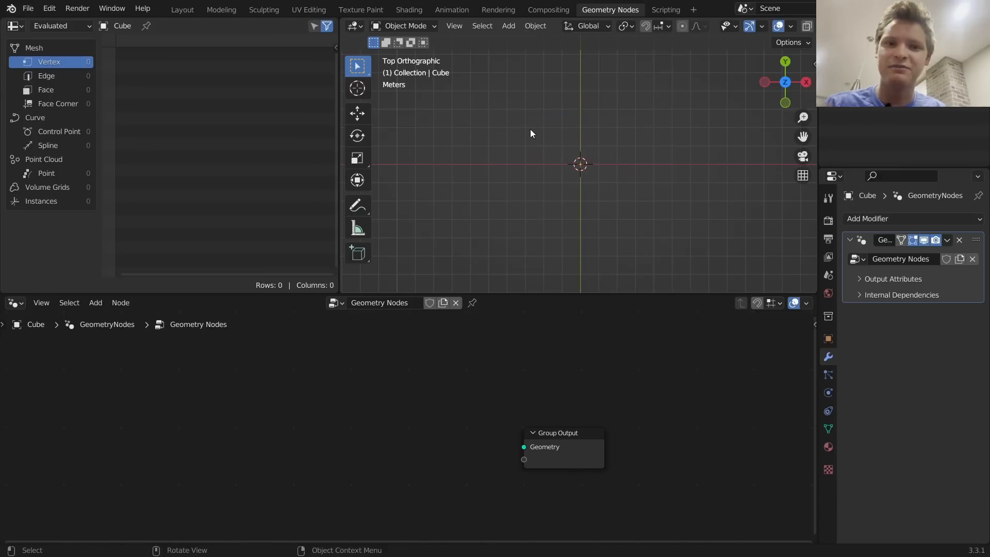
{"action": "scroll", "coordinate": [437, 462], "scroll_direction": "up", "scroll_amount": 1}
{"action": "key", "text": "shift+a"}
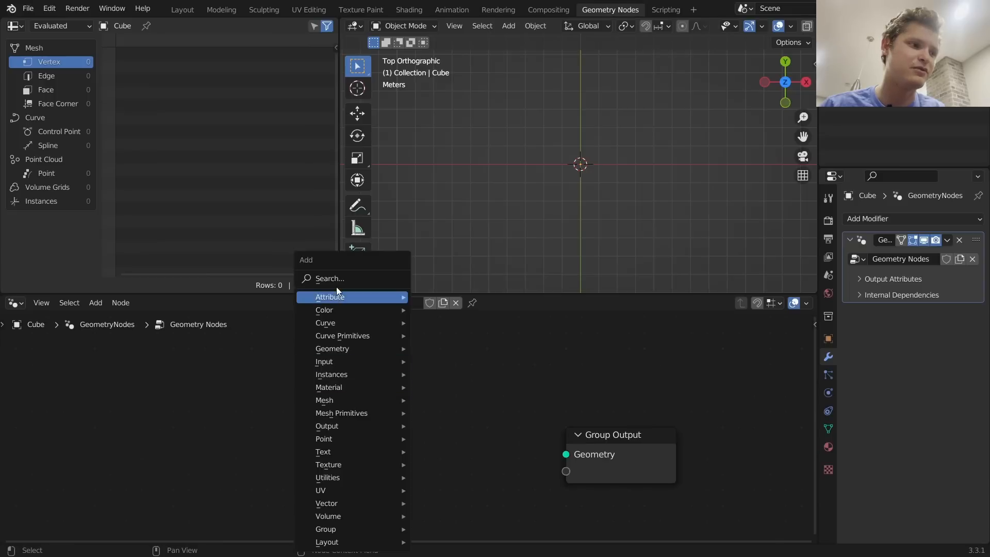
{"action": "type", "text": "grid"}
{"action": "key", "text": "Return"}
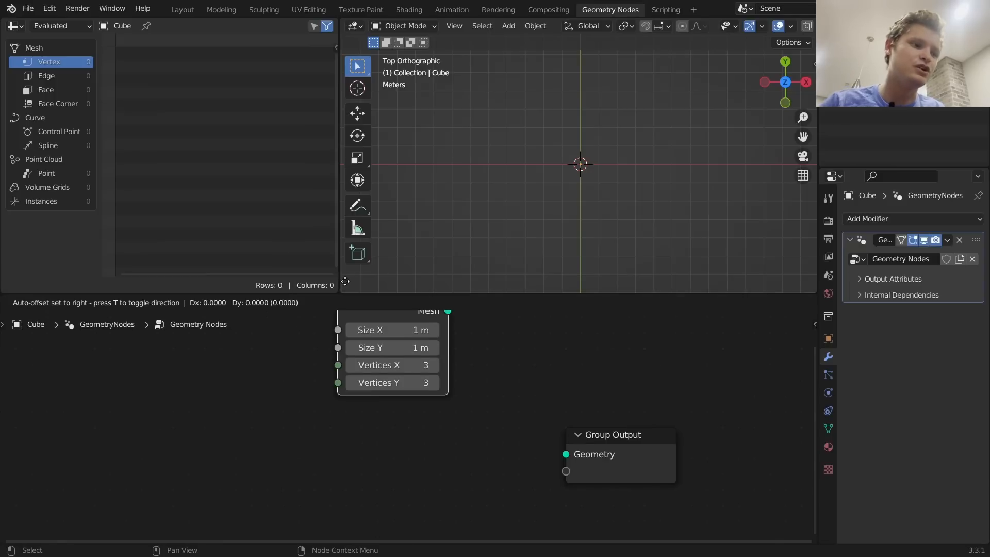
{"action": "left_click", "coordinate": [295, 387]}
{"action": "left_click_drag", "start_coordinate": [399, 416], "coordinate": [565, 453]}
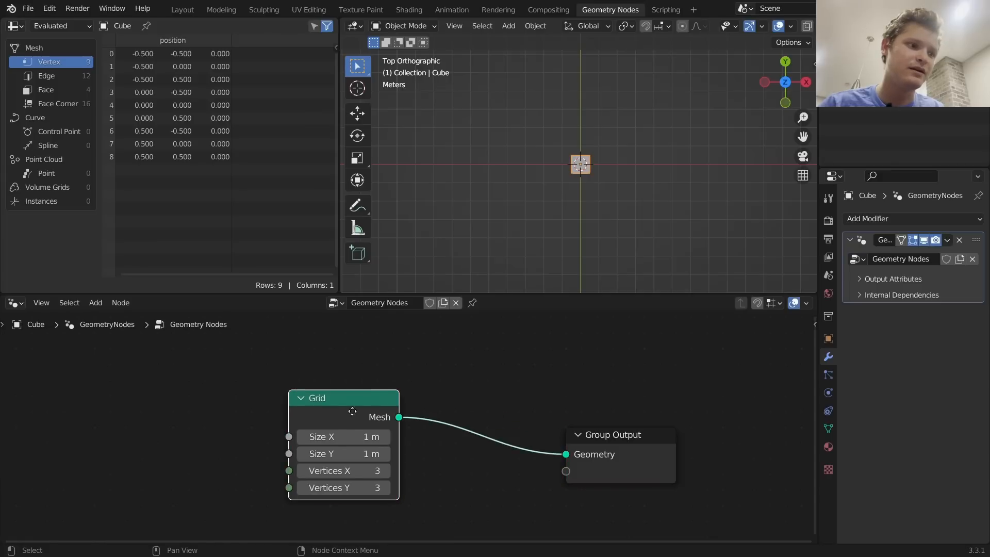
{"action": "left_click_drag", "start_coordinate": [352, 411], "coordinate": [256, 418]}
Add a Mesh Circle node above the Grid node with its fill type set to N-Gon
{"action": "scroll", "coordinate": [608, 182], "scroll_direction": "up", "scroll_amount": 6}
{"action": "key", "text": "shift+a"}
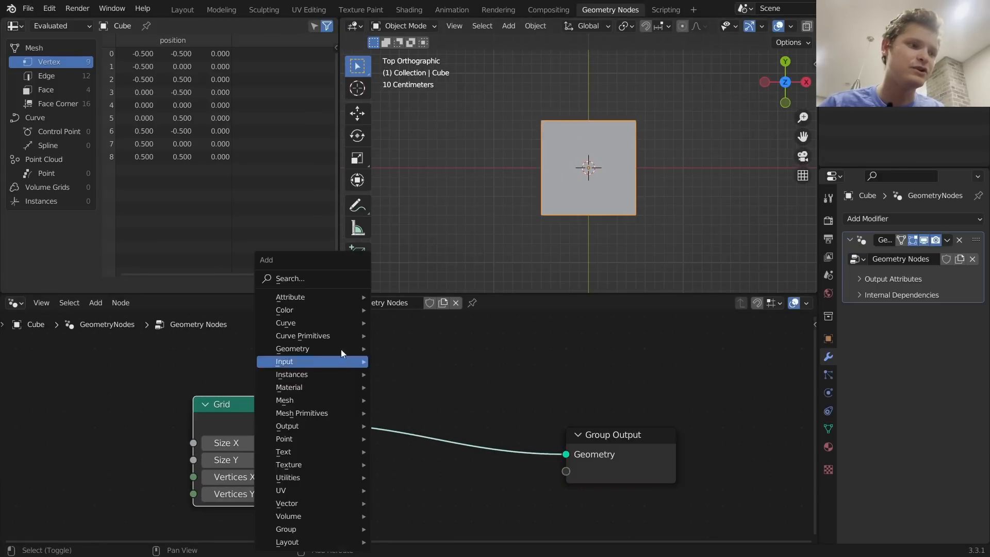
{"action": "left_click", "coordinate": [290, 278]}
{"action": "type", "text": "circ"}
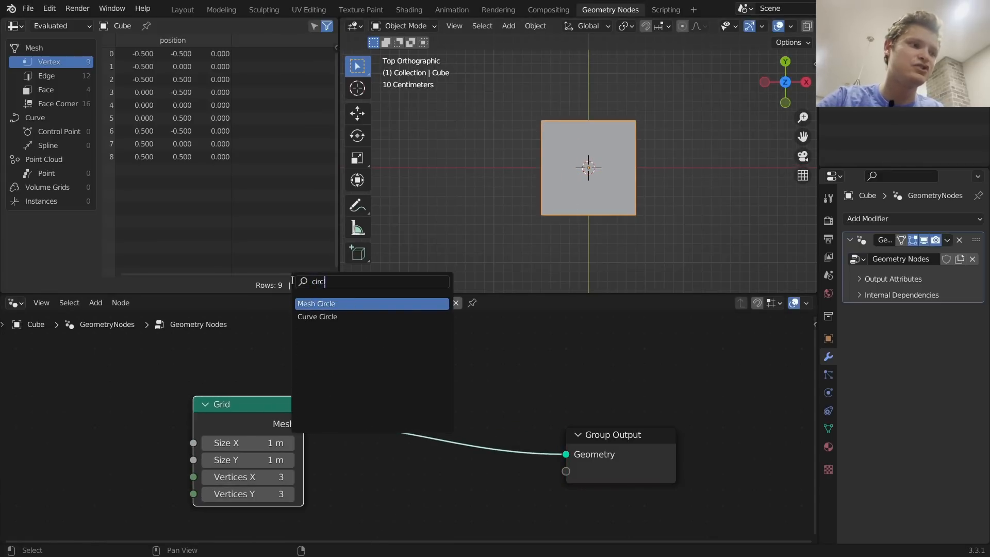
{"action": "key", "text": "Return"}
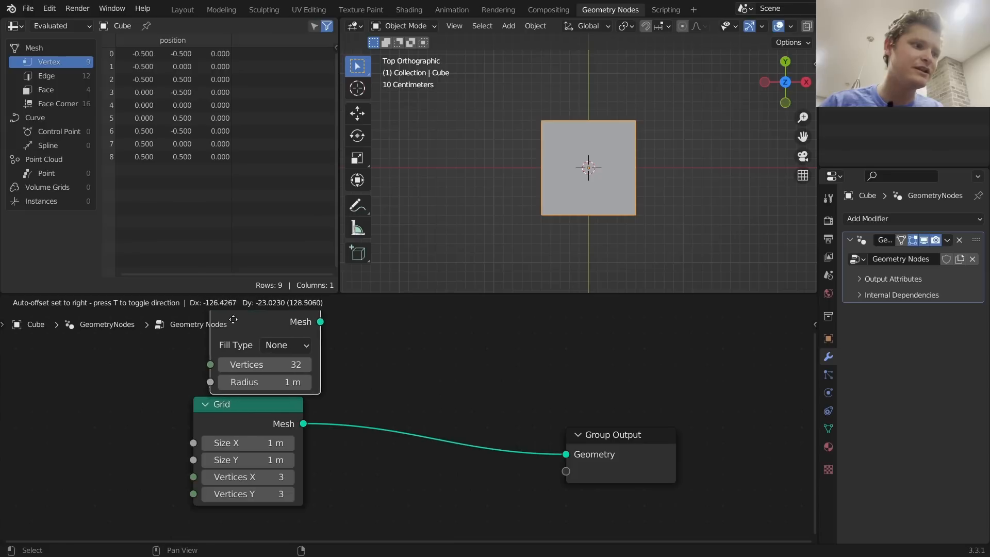
{"action": "left_click", "coordinate": [261, 346]}
{"action": "left_click", "coordinate": [261, 345]}
{"action": "left_click", "coordinate": [269, 379]}
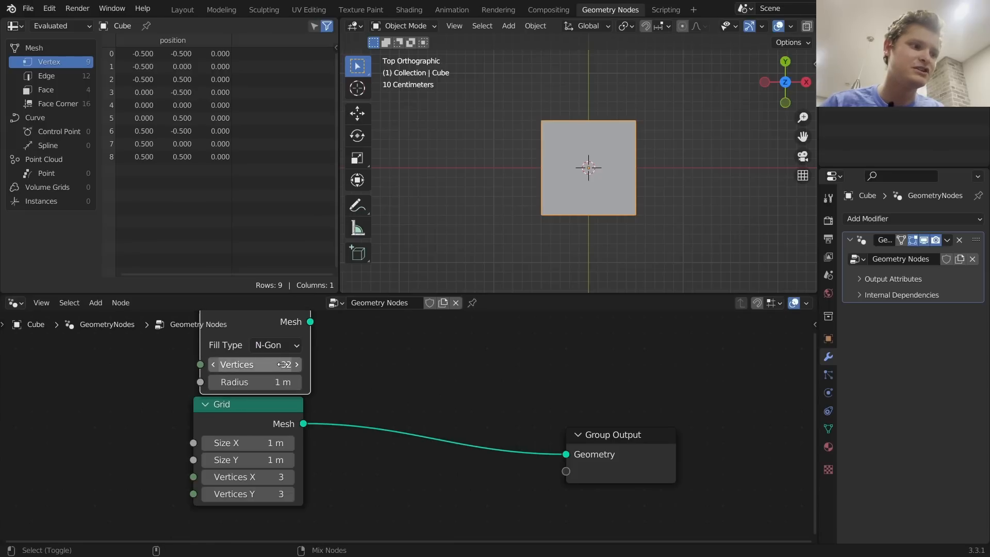
Combine the Mesh Circle and Grid through a Join Geometry node and expand that node
{"action": "key", "text": "ctrl+KP_0"}
{"action": "left_click_drag", "start_coordinate": [419, 361], "coordinate": [404, 395]}
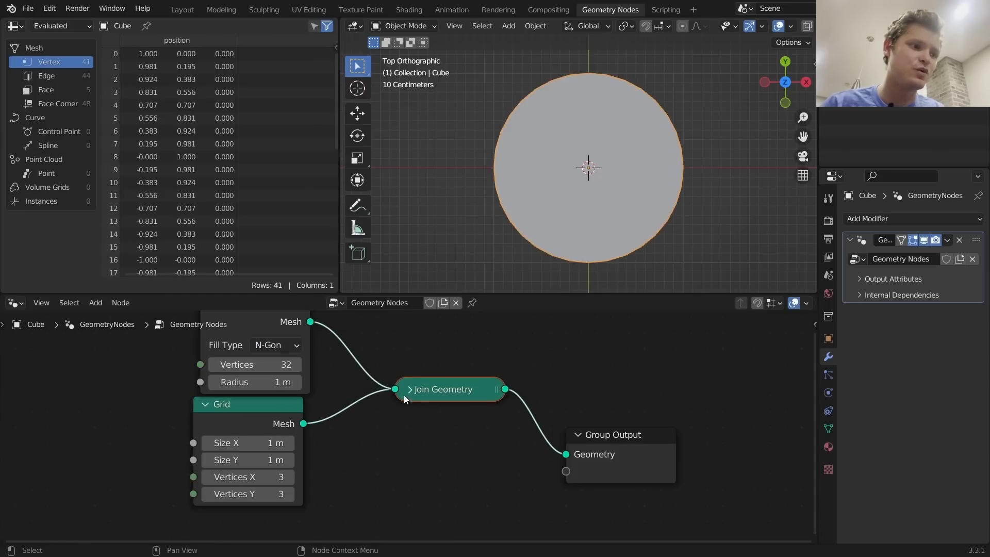
{"action": "left_click", "coordinate": [407, 389]}
{"action": "scroll", "coordinate": [783, 28], "scroll_direction": "down", "scroll_amount": 3}
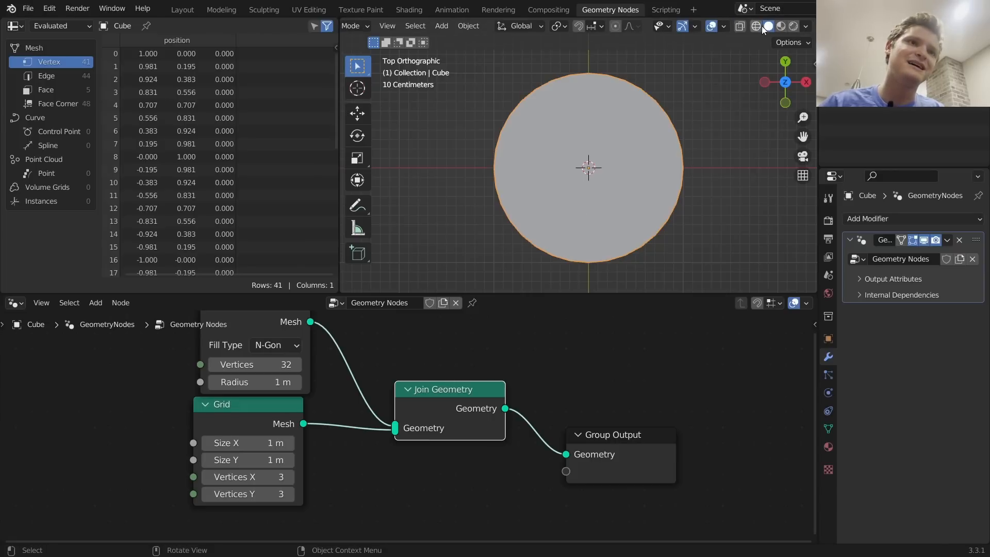
Show the viewport in wireframe, reduce the Mesh Circle's radius to 0.46 m, and spread the Grid and circle nodes apart
{"action": "left_click", "coordinate": [755, 26]}
{"action": "left_click_drag", "start_coordinate": [258, 382], "coordinate": [230, 382]}
{"action": "scroll", "coordinate": [283, 413], "scroll_direction": "down", "scroll_amount": 2}
{"action": "left_click_drag", "start_coordinate": [283, 412], "coordinate": [265, 453]}
{"action": "left_click", "coordinate": [279, 328]}
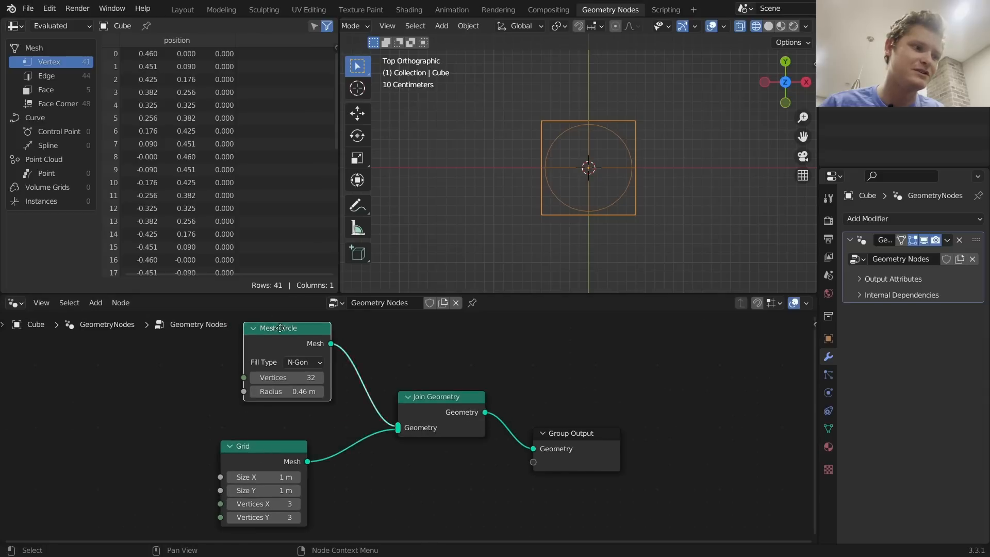
{"action": "left_click_drag", "start_coordinate": [280, 328], "coordinate": [175, 328]}
Insert a Transform node between the Mesh Circle and Join Geometry nodes
{"action": "key", "text": "shift+a"}
{"action": "type", "text": "tr"}
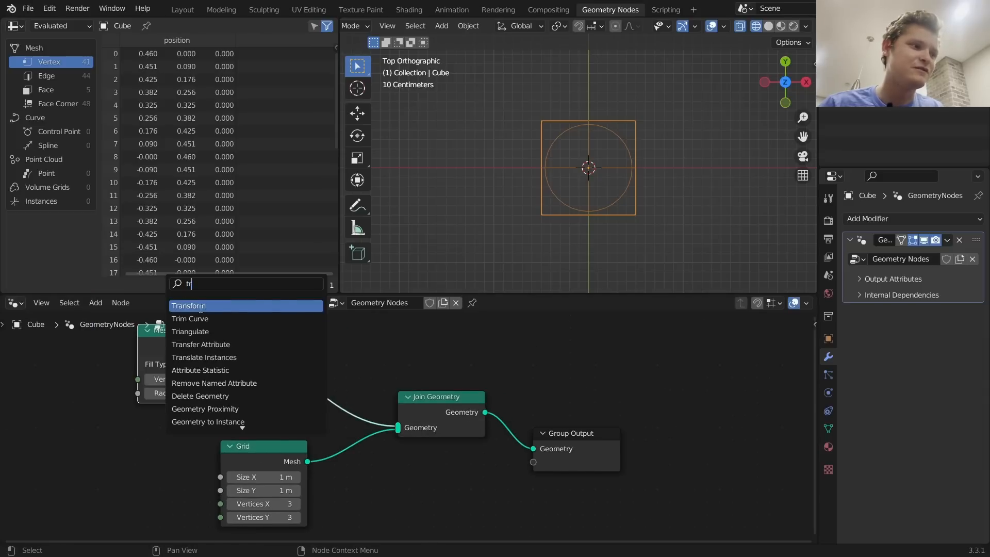
{"action": "left_click", "coordinate": [200, 308]}
{"action": "left_click", "coordinate": [276, 311]}
Translate the circle to X -0.28 m, Y 0.41 m, with radius 0.34 m and Y scale 0.7
{"action": "left_click_drag", "start_coordinate": [319, 354], "coordinate": [304, 329]}
{"action": "key", "text": "ctrl+z"}
{"action": "middle_click_drag", "start_coordinate": [314, 361], "coordinate": [321, 367]}
{"action": "left_click_drag", "start_coordinate": [201, 399], "coordinate": [178, 398]}
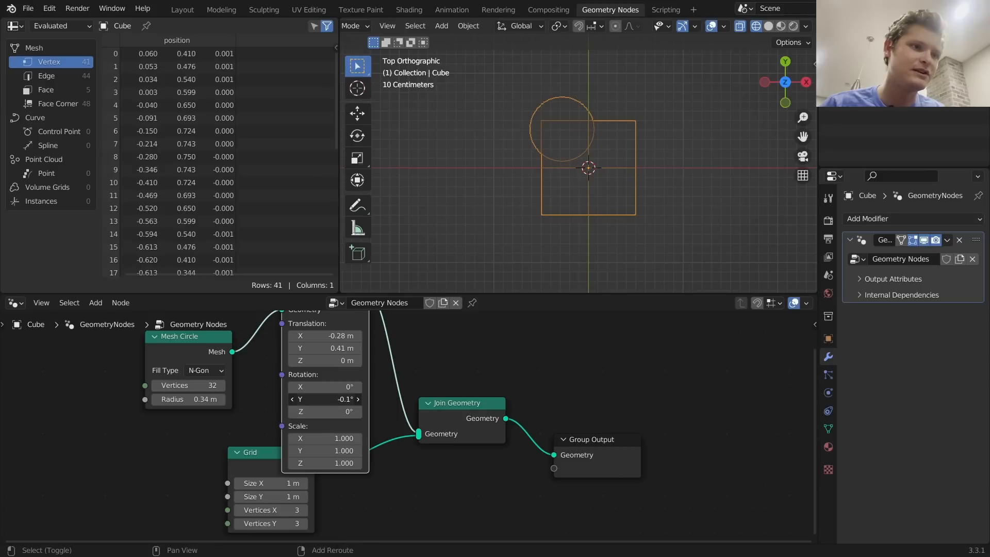
{"action": "left_click_drag", "start_coordinate": [324, 451], "coordinate": [299, 451], "text": "shift"}
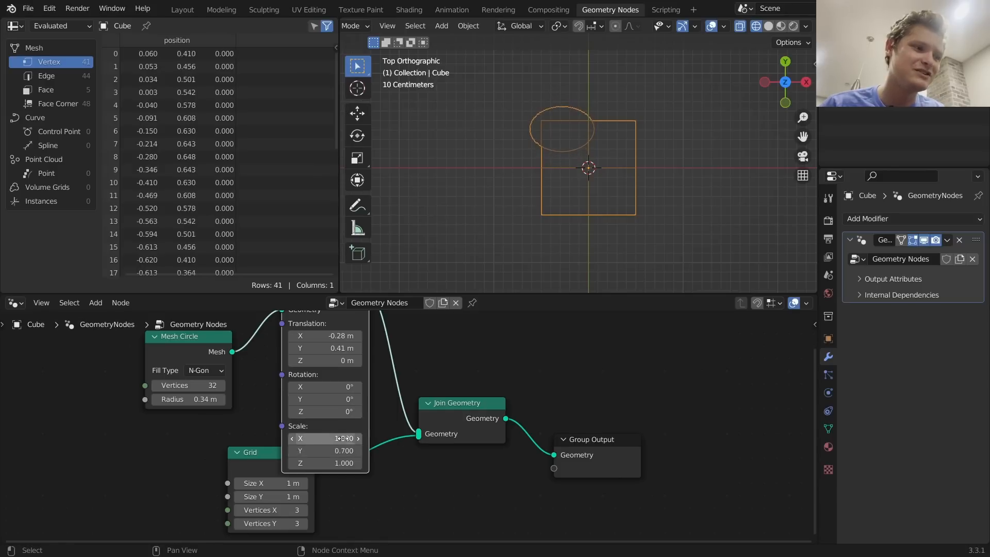
Rearrange the Grid and Transform nodes to free space between them
{"action": "scroll", "coordinate": [298, 432], "scroll_direction": "down", "scroll_amount": 3}
{"action": "left_click_drag", "start_coordinate": [329, 442], "coordinate": [343, 488]}
{"action": "left_click_drag", "start_coordinate": [260, 450], "coordinate": [257, 363]}
{"action": "key", "text": "shift+d"}
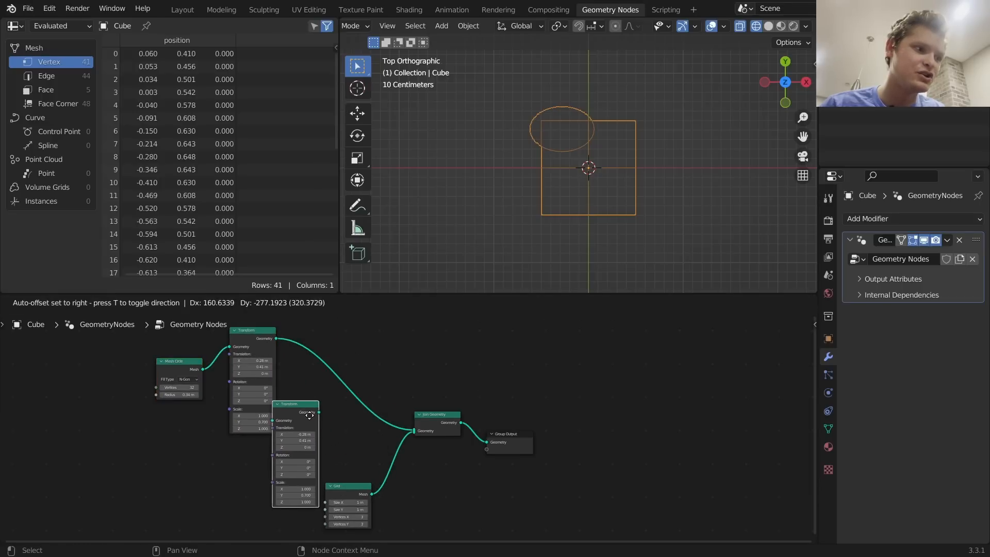
{"action": "left_click", "coordinate": [315, 412]}
{"action": "scroll", "coordinate": [228, 348], "scroll_direction": "up", "scroll_amount": 2}
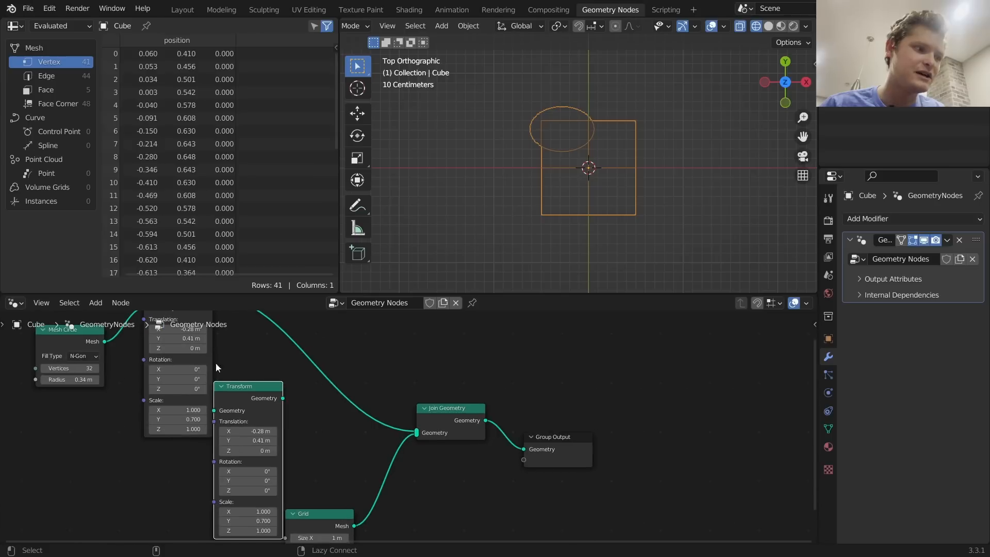
{"action": "key", "text": "x"}
Mirror the transformed circle with a second Transform node at X scale -1 and connect it to Join Geometry
{"action": "key", "text": "shift+a"}
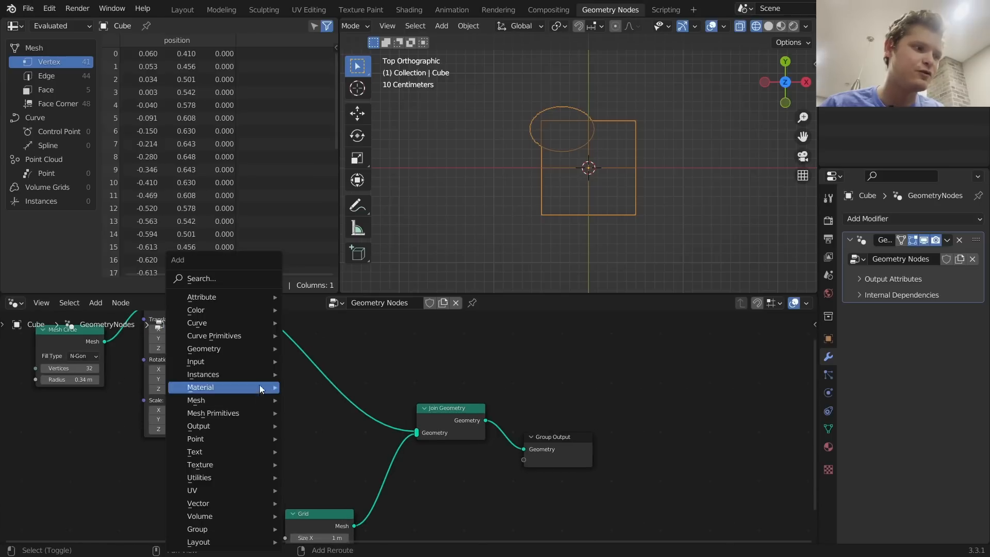
{"action": "left_click", "coordinate": [223, 280]}
{"action": "type", "text": "tr"}
{"action": "key", "text": "Return"}
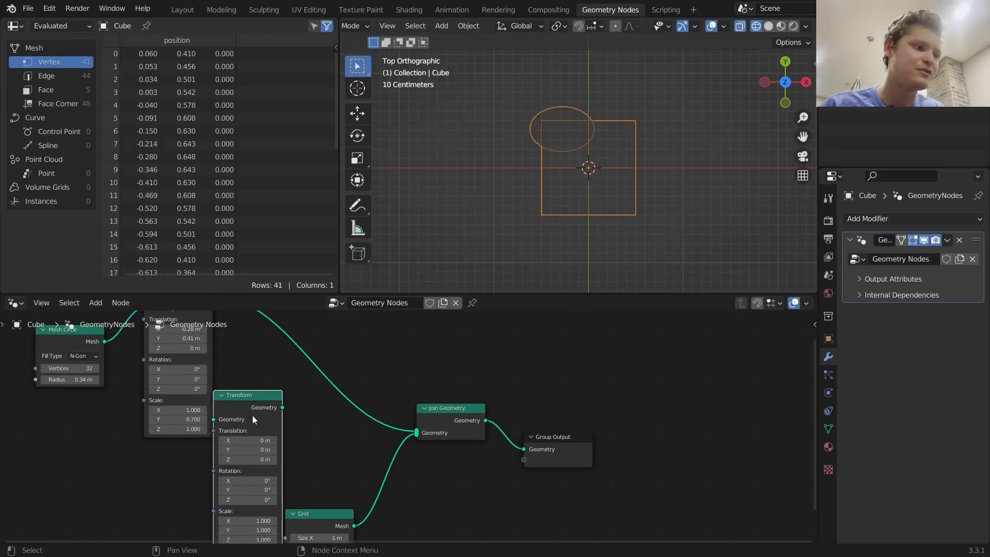
{"action": "left_click", "coordinate": [306, 420]}
{"action": "left_click", "coordinate": [299, 429]}
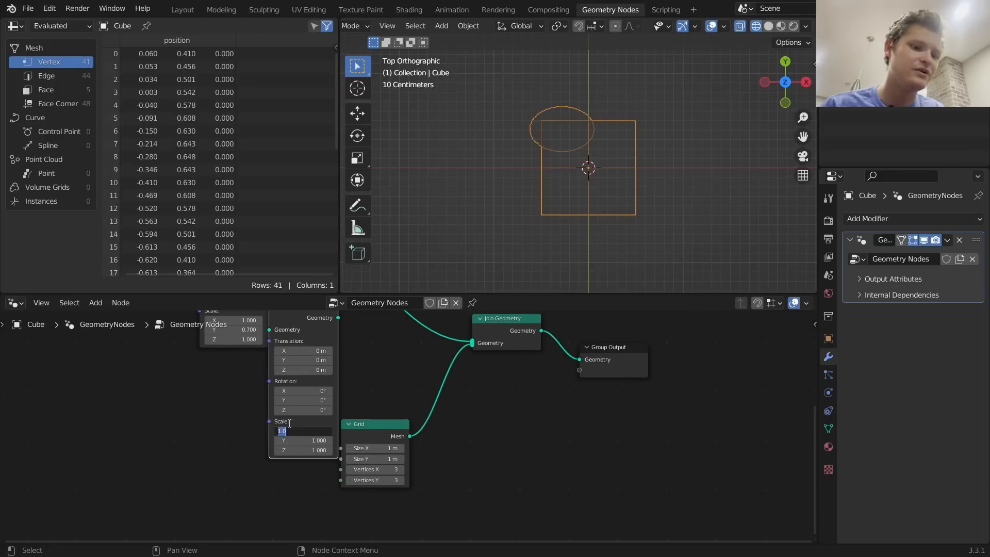
{"action": "left_click_drag", "start_coordinate": [338, 318], "coordinate": [474, 343]}
{"action": "middle_click_drag", "start_coordinate": [477, 332], "coordinate": [528, 396]}
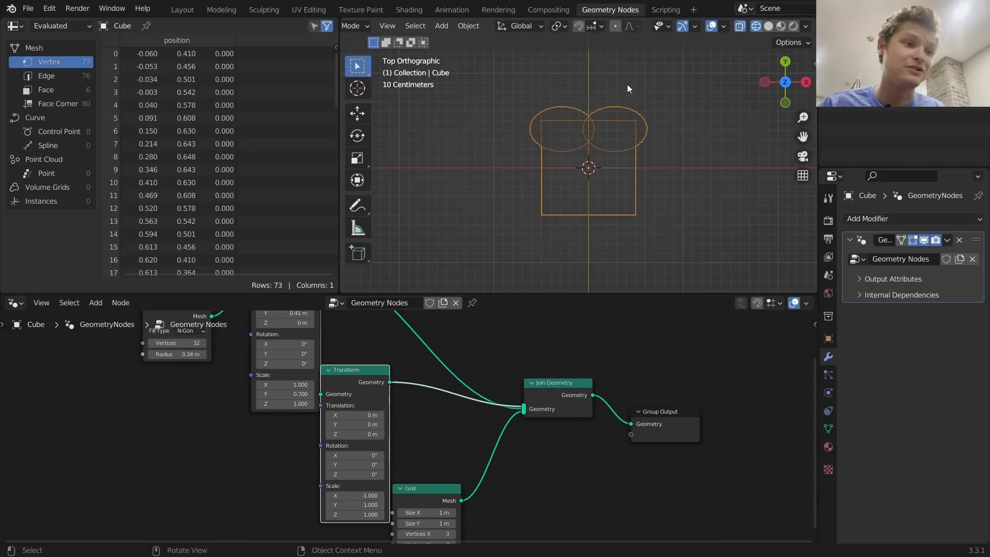
{"action": "scroll", "coordinate": [577, 145], "scroll_direction": "up", "scroll_amount": 3}
{"action": "mouse_move", "coordinate": [522, 230]}
{"action": "left_mouse_down"}
{"action": "mouse_move", "coordinate": [527, 111]}
{"action": "mouse_move", "coordinate": [687, 264]}
{"action": "left_mouse_up"}
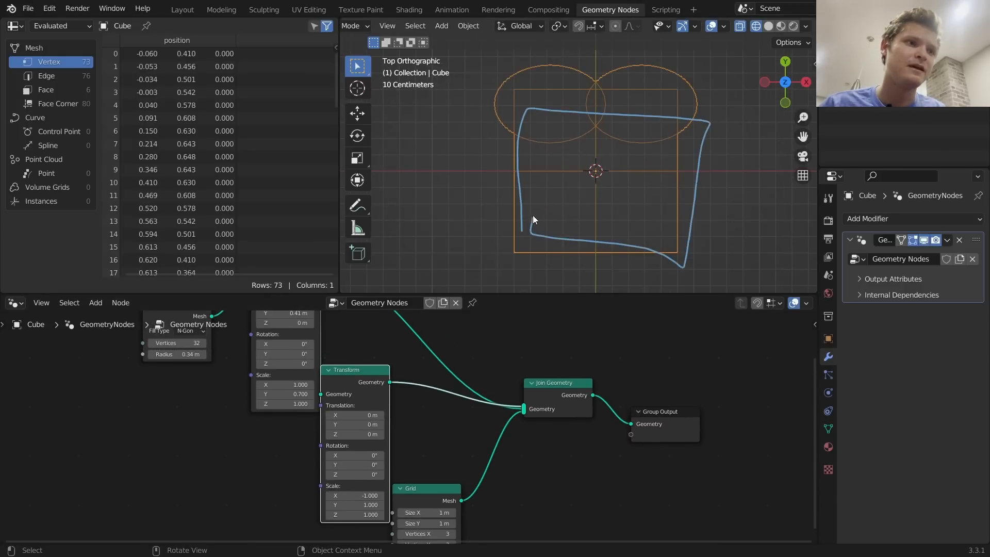
{"action": "mouse_move", "coordinate": [517, 132]}
{"action": "left_mouse_down"}
{"action": "mouse_move", "coordinate": [614, 78]}
{"action": "mouse_move", "coordinate": [553, 132]}
{"action": "left_mouse_up"}
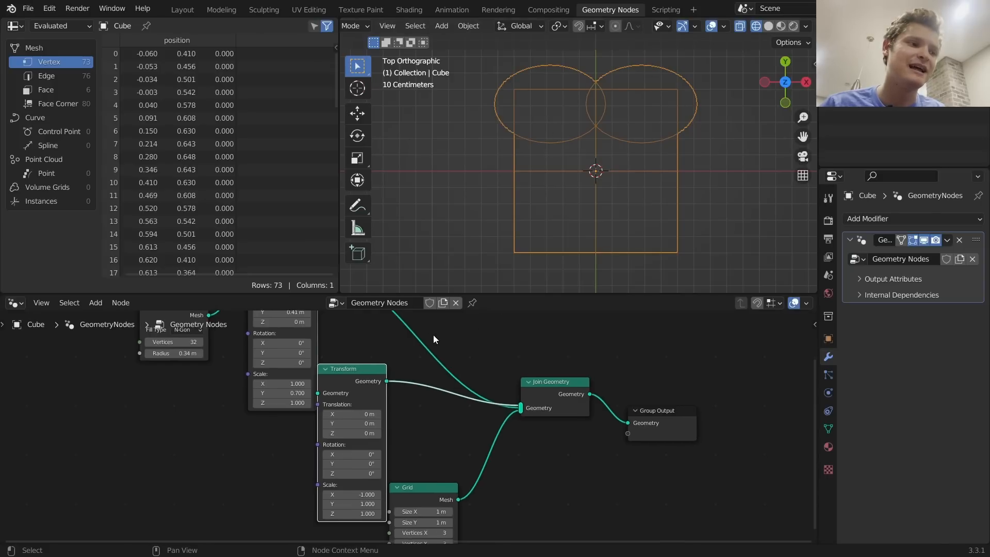
Insert a Flip Faces node between the mirroring Transform and Join Geometry nodes
{"action": "key", "text": "shift+a"}
{"action": "left_click", "coordinate": [416, 277]}
{"action": "type", "text": "fli"}
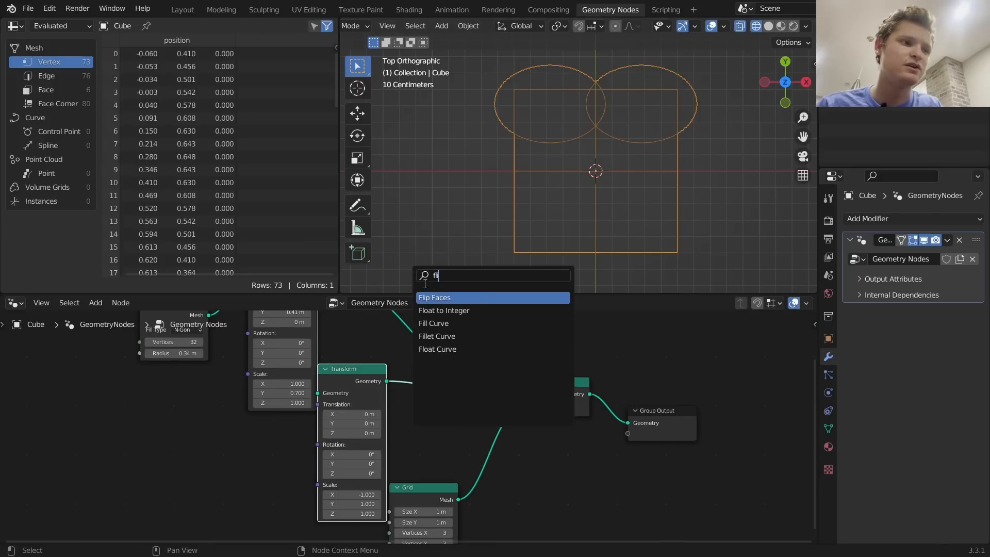
{"action": "key", "text": "Return"}
{"action": "left_click", "coordinate": [421, 392]}
{"action": "middle_click_drag", "start_coordinate": [420, 392], "coordinate": [435, 412]}
Refine the first Transform to X translation -0.23 m, Z rotation 8.18° and X scale 0.91, spacing it and Mesh Circle away from the mirror node
{"action": "mouse_move", "coordinate": [372, 348]}
{"action": "left_mouse_down"}
{"action": "mouse_move", "coordinate": [410, 349]}
{"action": "mouse_move", "coordinate": [391, 348]}
{"action": "left_mouse_up"}
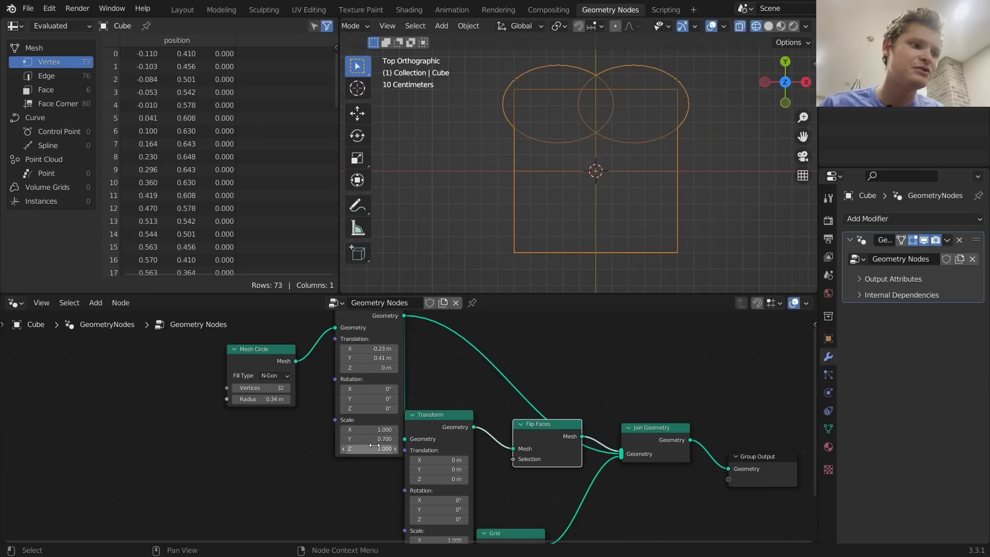
{"action": "left_click_drag", "start_coordinate": [370, 448], "coordinate": [379, 448]}
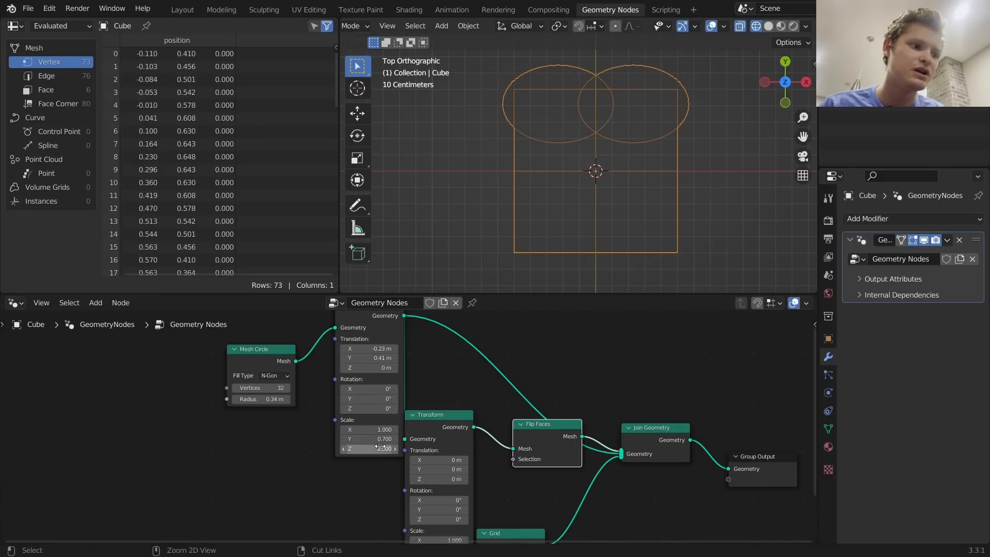
{"action": "key", "text": "ctrl+z"}
{"action": "left_click_drag", "start_coordinate": [288, 428], "coordinate": [356, 362]}
{"action": "key", "text": "g"}
{"action": "left_click", "coordinate": [317, 363]}
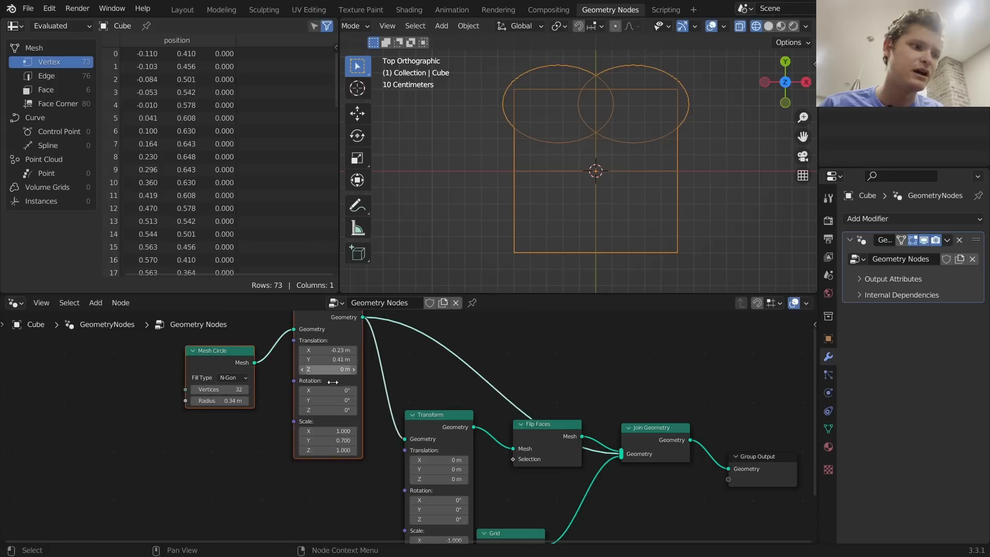
{"action": "mouse_move", "coordinate": [333, 411]}
{"action": "left_mouse_down", "text": "shift"}
{"action": "mouse_move", "coordinate": [393, 411]}
{"action": "mouse_move", "coordinate": [293, 411]}
{"action": "mouse_move", "coordinate": [335, 410]}
{"action": "mouse_move", "coordinate": [335, 430]}
{"action": "left_mouse_up", "text": "shift"}
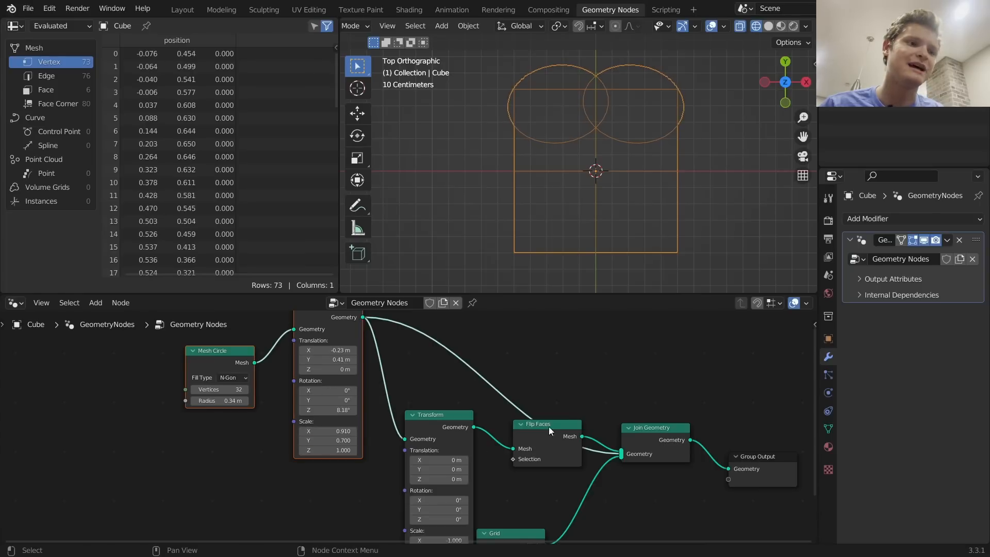
Inspect the combined shape in solid shading from a perspective view
{"action": "left_click", "coordinate": [771, 27]}
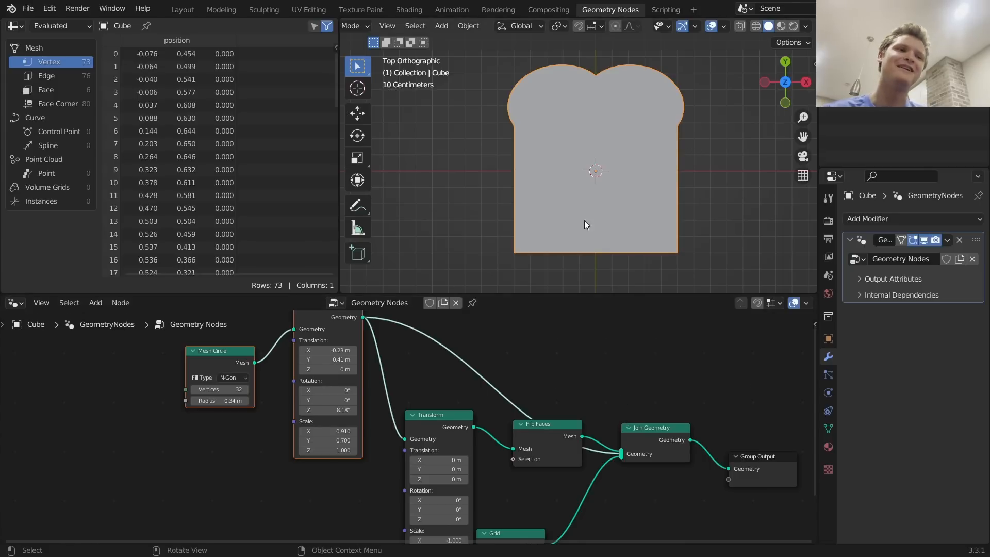
{"action": "middle_click_drag", "start_coordinate": [583, 221], "coordinate": [591, 181]}
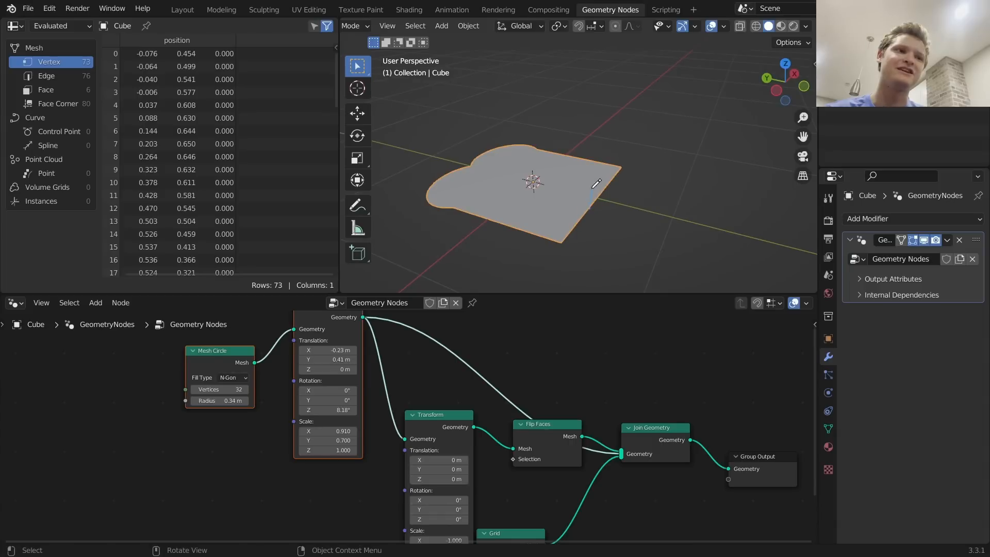
{"action": "left_click_drag", "start_coordinate": [591, 208], "coordinate": [591, 181]}
{"action": "key", "text": "ctrl+z"}
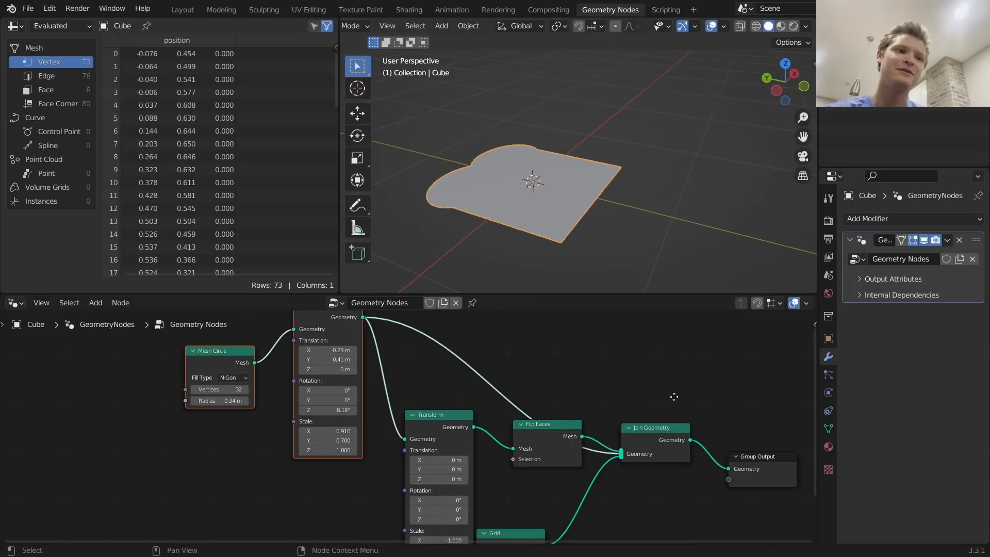
Try to extrude the joined shape with an Extrude Mesh node after Join Geometry, at offset scale 0.21
{"action": "middle_click_drag", "start_coordinate": [674, 398], "coordinate": [487, 385]}
{"action": "key", "text": "shift+a"}
{"action": "left_click", "coordinate": [449, 282]}
{"action": "type", "text": "ext"}
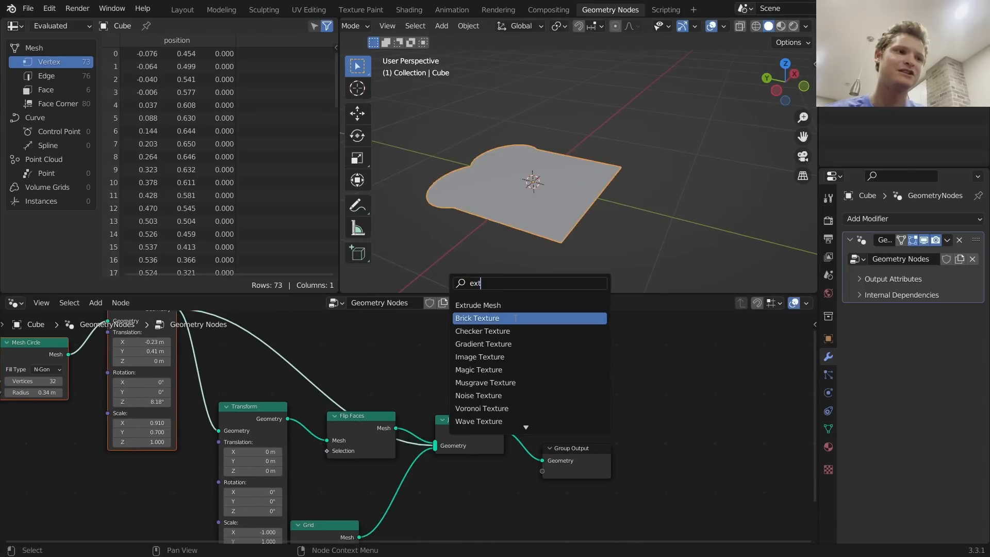
{"action": "left_click", "coordinate": [510, 306]}
{"action": "left_click", "coordinate": [558, 413]}
{"action": "middle_click_drag", "start_coordinate": [575, 210], "coordinate": [575, 255]}
{"action": "left_click_drag", "start_coordinate": [580, 487], "coordinate": [539, 486]}
Check the extrusion in wireframe, remove the Extrude Mesh node while keeping the link, and return to solid shading
{"action": "left_click", "coordinate": [755, 26]}
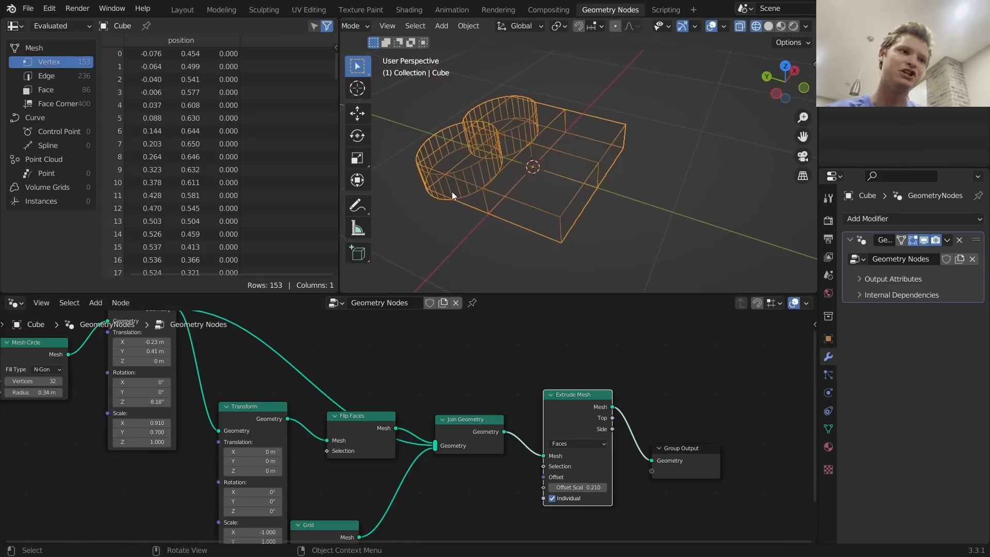
{"action": "key", "text": "ctrl+x"}
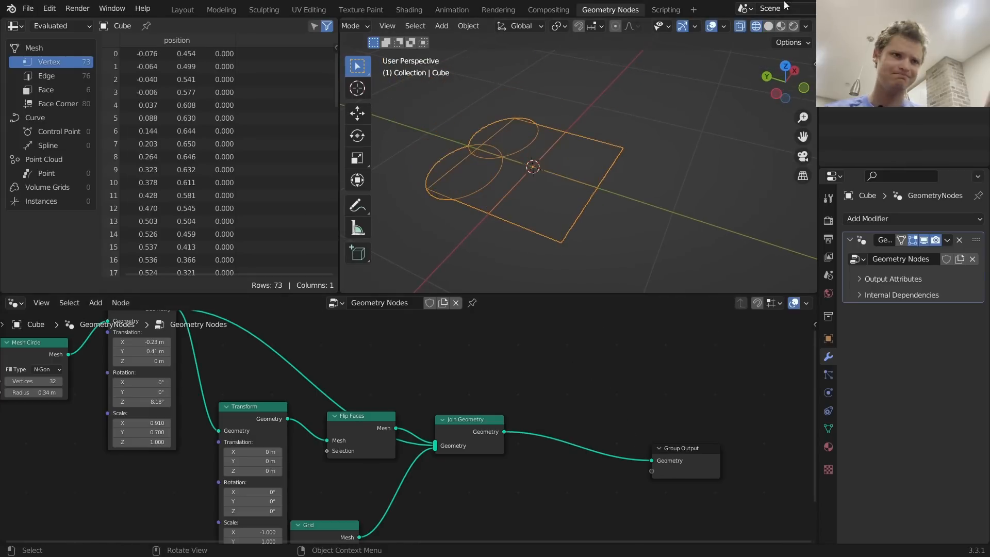
{"action": "left_click", "coordinate": [768, 26]}
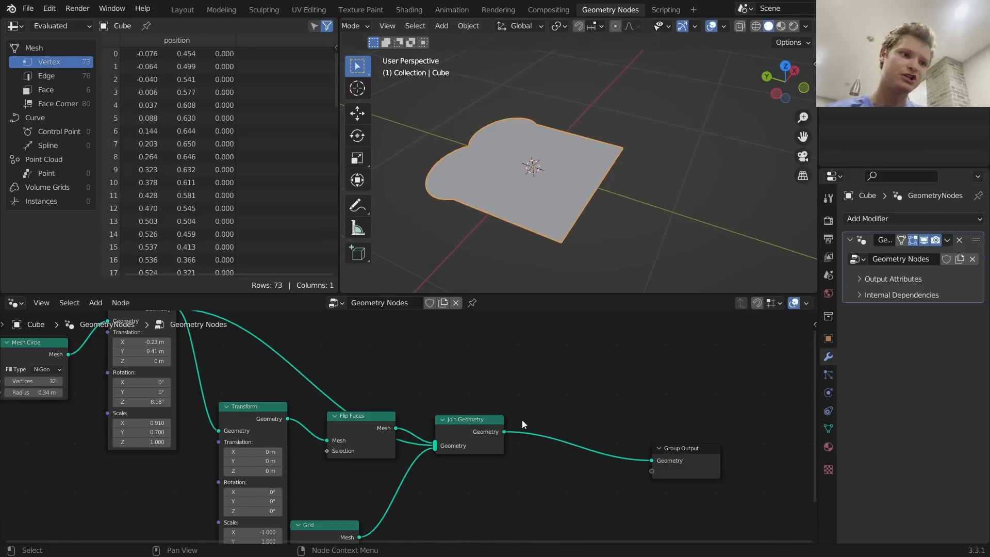
Insert a Mesh to Volume node on the link between Join Geometry and Group Output
{"action": "middle_click_drag", "start_coordinate": [565, 410], "coordinate": [419, 396]}
{"action": "scroll", "coordinate": [416, 398], "scroll_direction": "up", "scroll_amount": 1}
{"action": "key", "text": "shift+a"}
{"action": "left_click", "coordinate": [360, 278]}
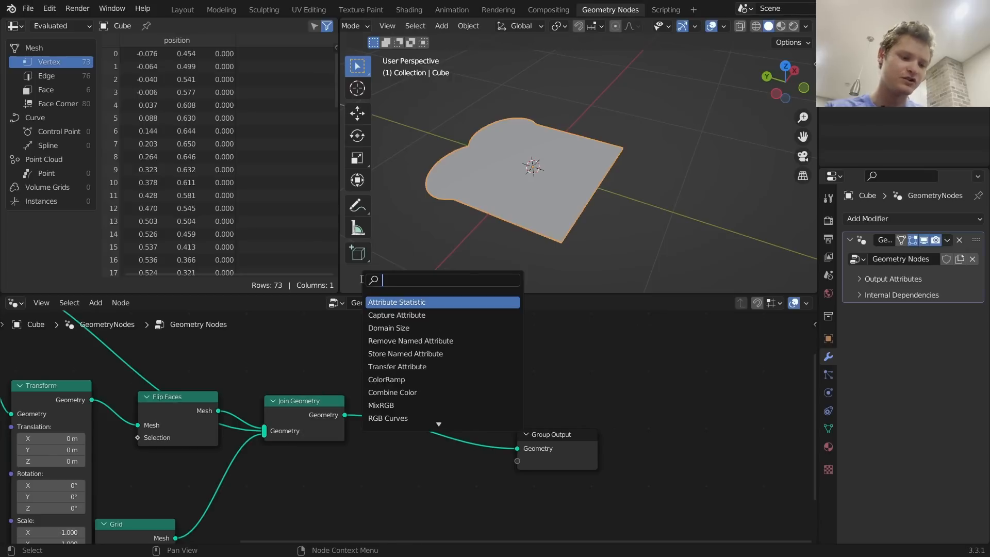
{"action": "type", "text": "mesh t"}
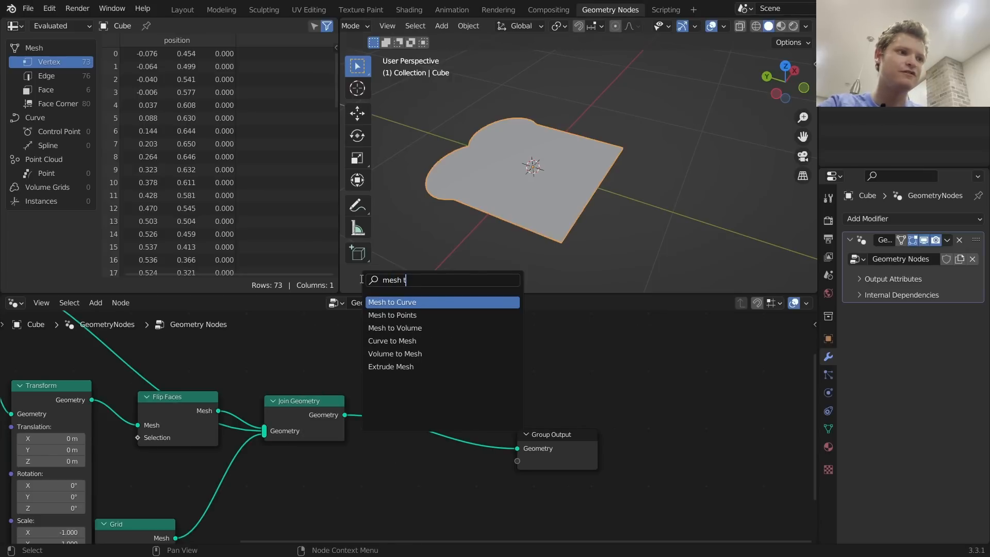
{"action": "type", "text": "o vo"}
{"action": "key", "text": "Return"}
{"action": "left_click", "coordinate": [370, 363]}
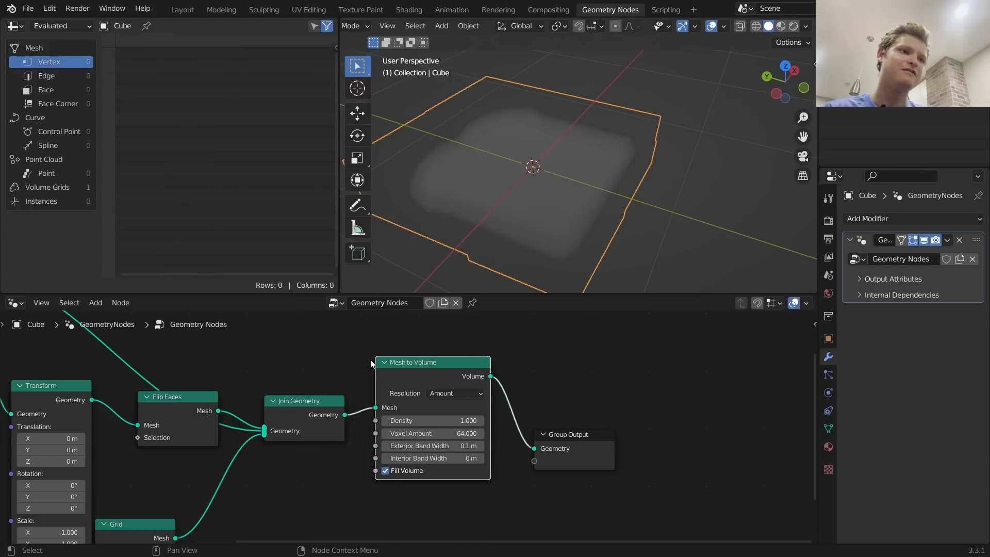
Move Group Output farther from Mesh to Volume and insert a Volume to Mesh node on the link between them
{"action": "middle_click_drag", "start_coordinate": [549, 445], "coordinate": [455, 431]}
{"action": "left_click_drag", "start_coordinate": [438, 399], "coordinate": [477, 433]}
{"action": "key", "text": "g"}
{"action": "left_click", "coordinate": [788, 412]}
{"action": "key", "text": "shift+a"}
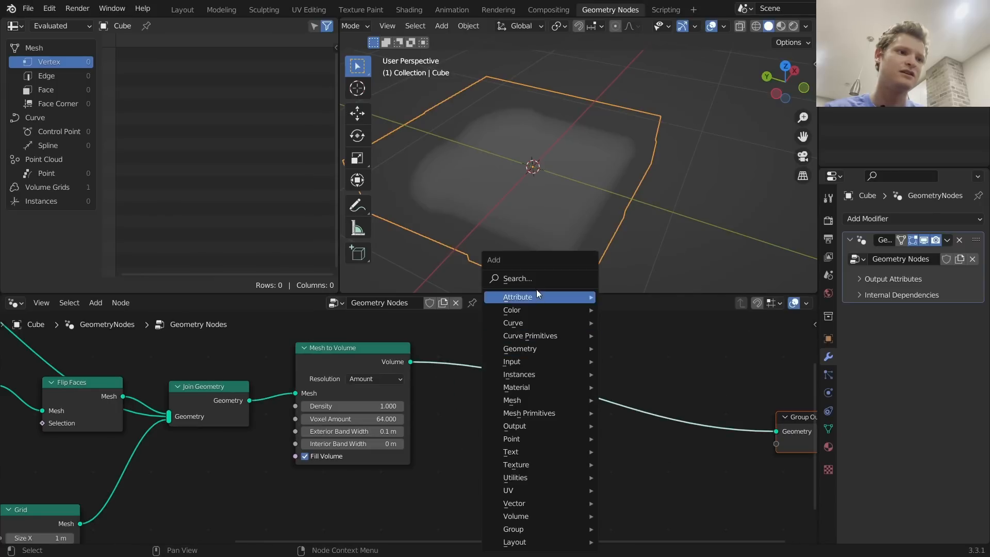
{"action": "left_click", "coordinate": [537, 278]}
{"action": "type", "text": "volume t"}
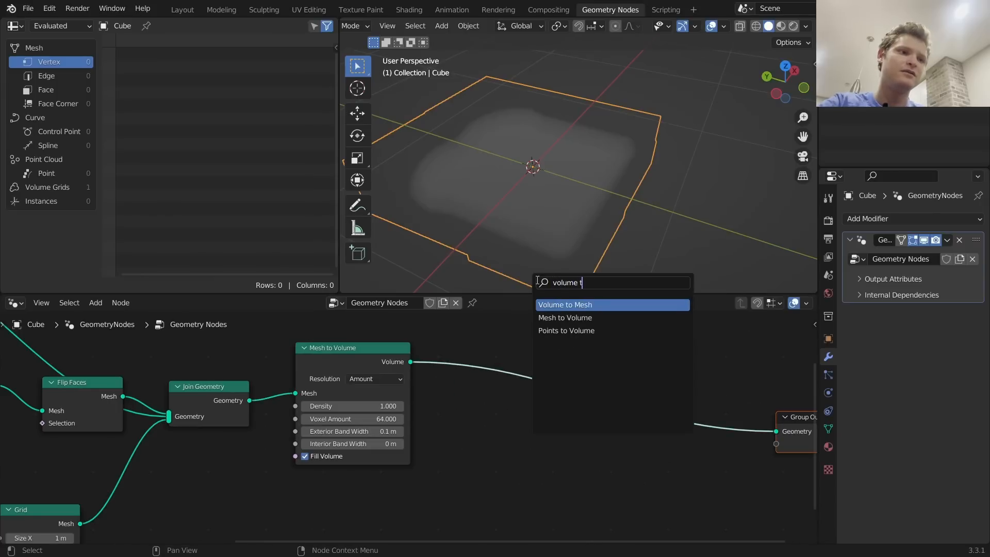
{"action": "key", "text": "Return"}
{"action": "left_click", "coordinate": [462, 316]}
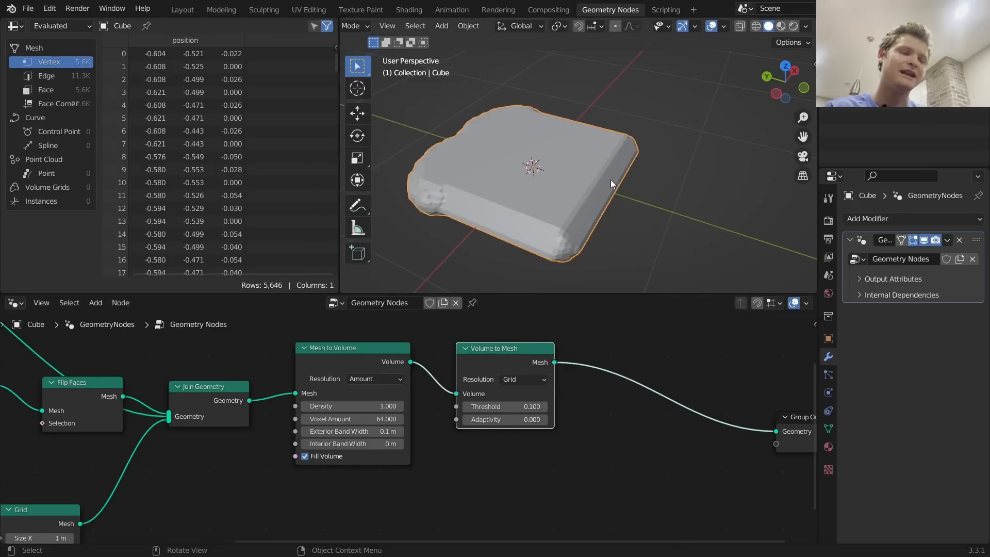
Examine the thickened slice's mesh density in wireframe and return to solid shading
{"action": "middle_click_drag", "start_coordinate": [561, 140], "coordinate": [528, 180]}
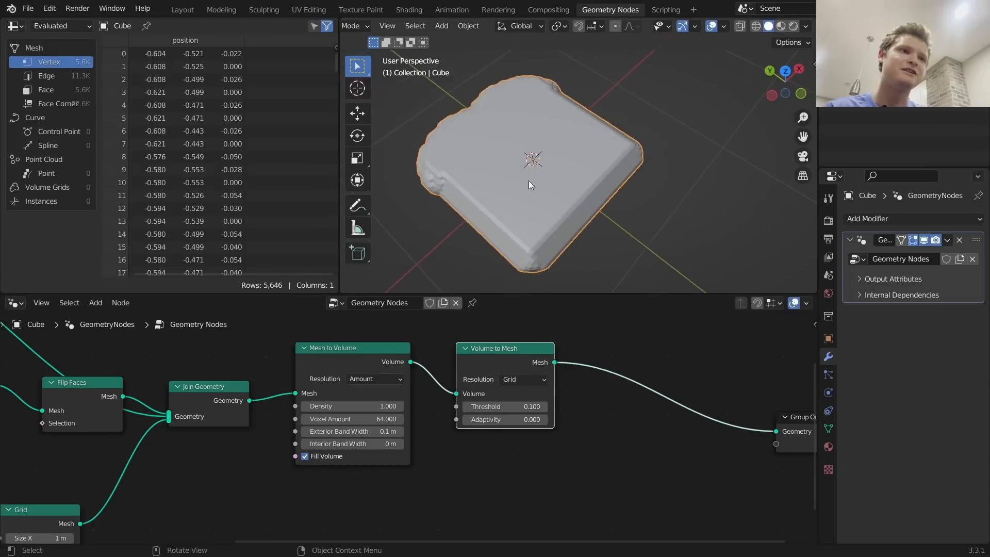
{"action": "left_click", "coordinate": [755, 26]}
{"action": "scroll", "coordinate": [500, 179], "scroll_direction": "up", "scroll_amount": 4}
{"action": "mouse_move", "coordinate": [469, 171]}
{"action": "left_mouse_down"}
{"action": "mouse_move", "coordinate": [588, 204]}
{"action": "mouse_move", "coordinate": [510, 144]}
{"action": "left_mouse_up"}
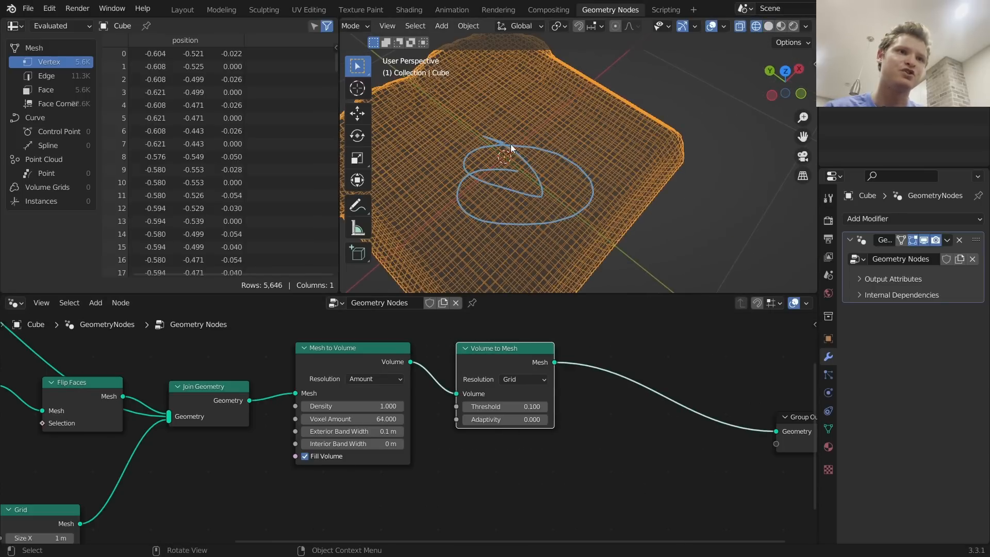
{"action": "key", "text": "space"}
{"action": "key", "text": "space"}
{"action": "left_click", "coordinate": [768, 26]}
{"action": "scroll", "coordinate": [561, 134], "scroll_direction": "down", "scroll_amount": 2}
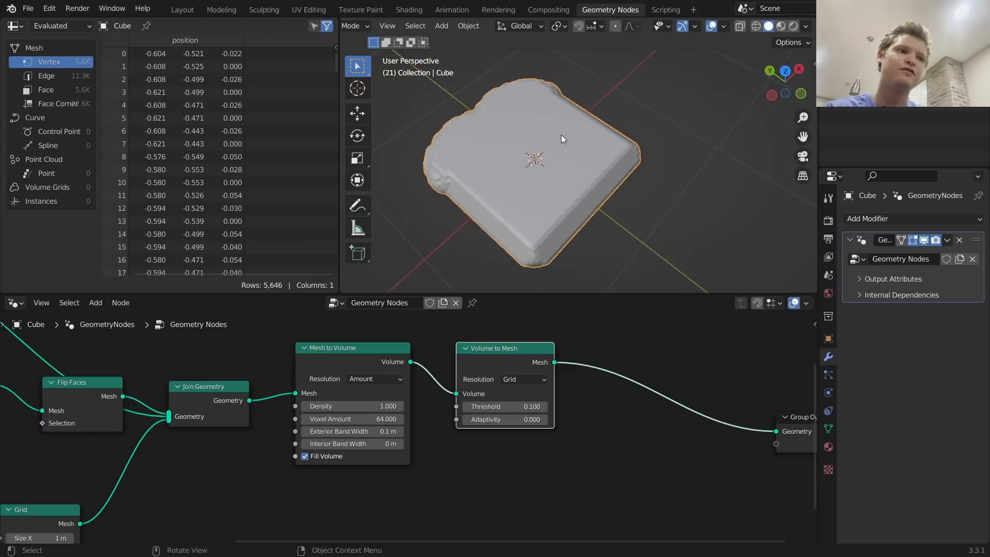
{"action": "scroll", "coordinate": [560, 135], "scroll_direction": "down", "scroll_amount": 1}
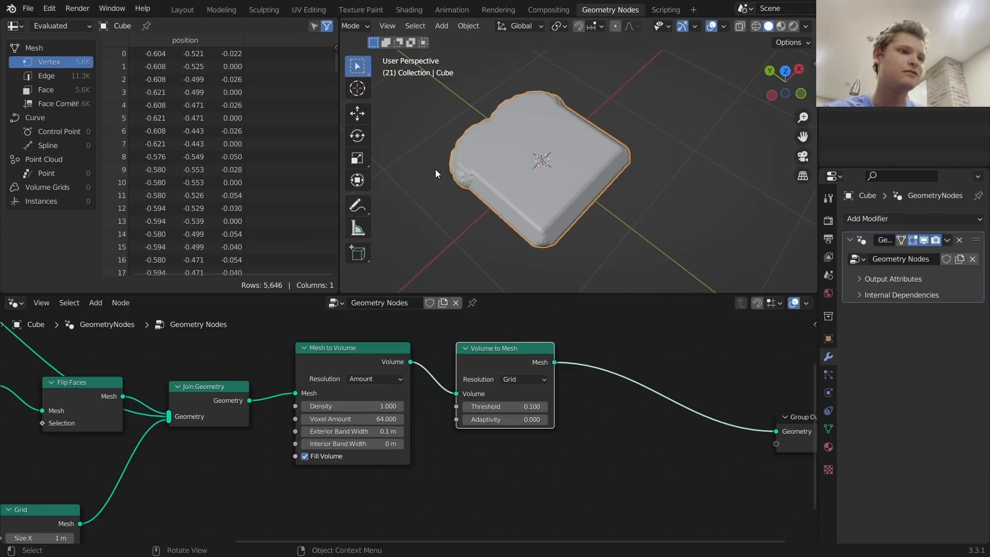
Save the file to the Desktop as veryimportantbread.blend
{"action": "key", "text": "ctrl+s"}
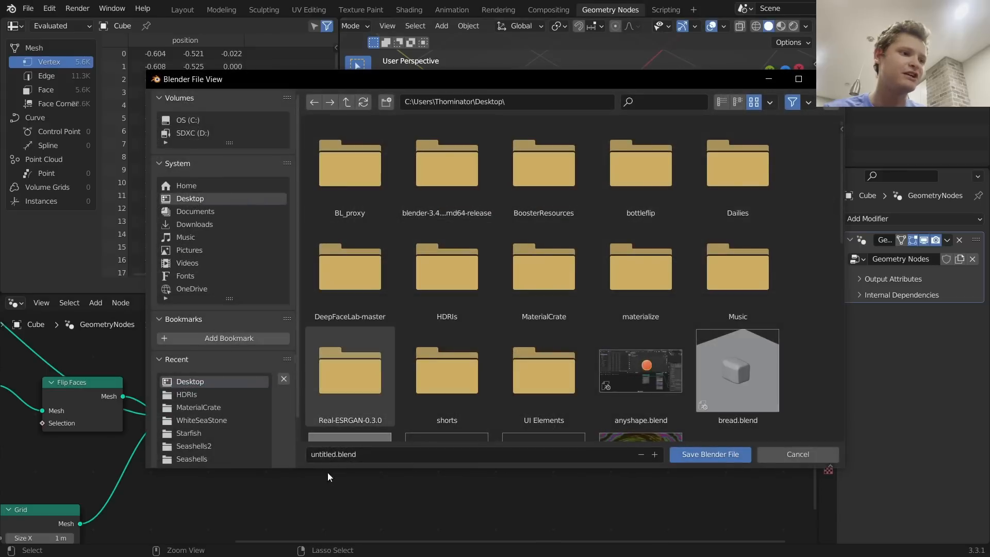
{"action": "left_click", "coordinate": [323, 457]}
{"action": "double_click", "coordinate": [323, 457]}
{"action": "type", "text": "veryimportantb"}
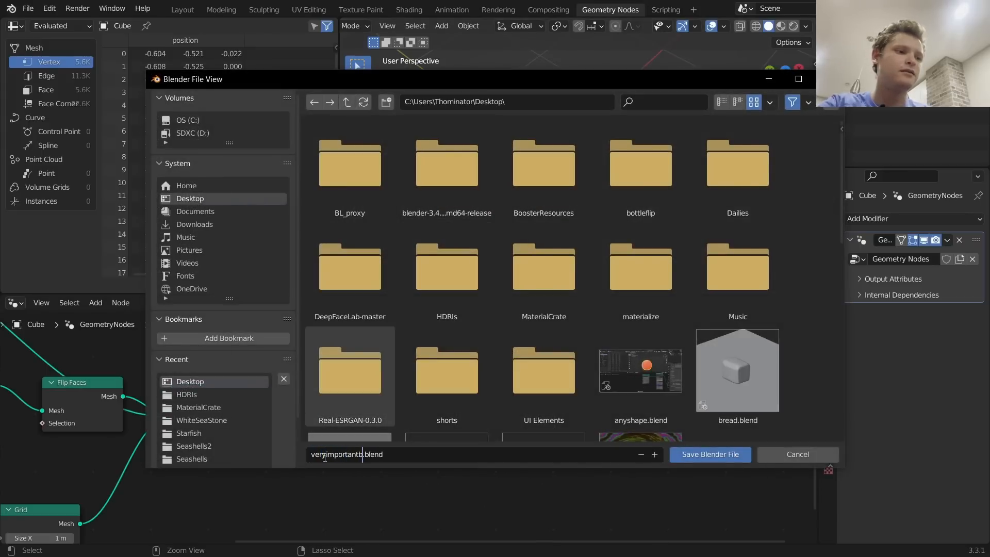
{"action": "type", "text": "read"}
{"action": "key", "text": "Return"}
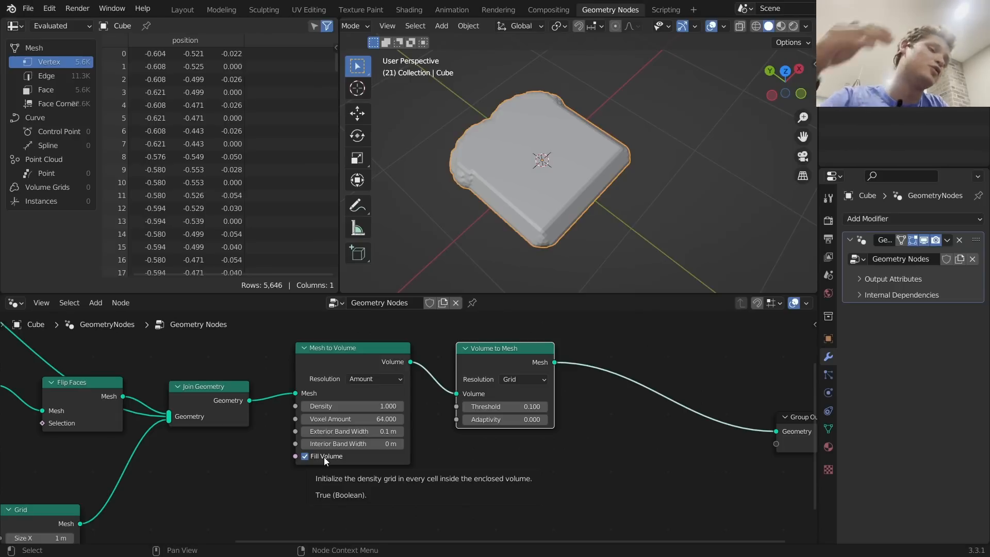
Reduce the Mesh to Volume node's exterior band width to 0.07 m to make the slice thinner
{"action": "middle_click_drag", "start_coordinate": [441, 397], "coordinate": [484, 403]}
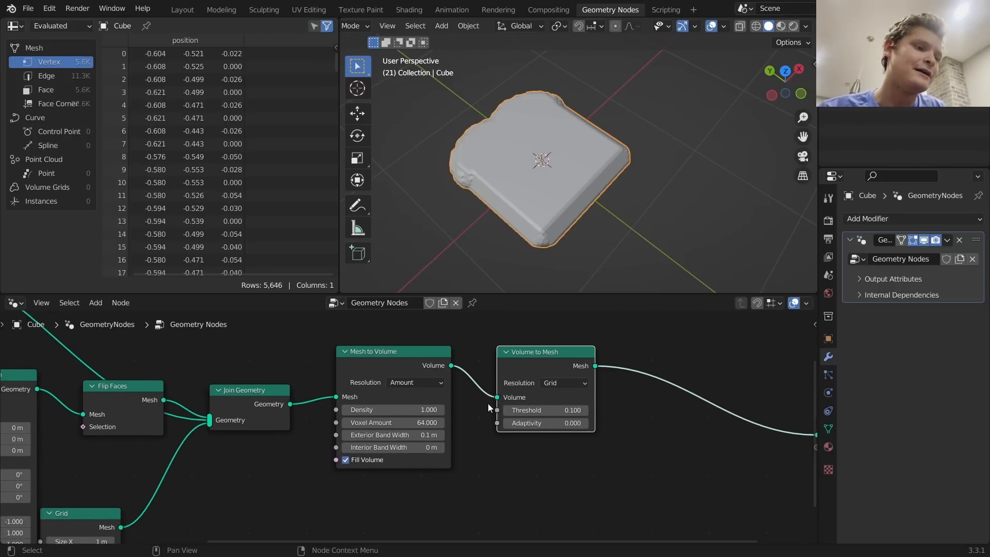
{"action": "scroll", "coordinate": [570, 187], "scroll_direction": "up", "scroll_amount": 2}
{"action": "middle_click_drag", "start_coordinate": [522, 242], "coordinate": [596, 168]}
{"action": "mouse_move", "coordinate": [422, 437]}
{"action": "left_mouse_down", "text": "shift"}
{"action": "mouse_move", "coordinate": [407, 437]}
{"action": "mouse_move", "coordinate": [417, 437]}
{"action": "left_mouse_up", "text": "shift"}
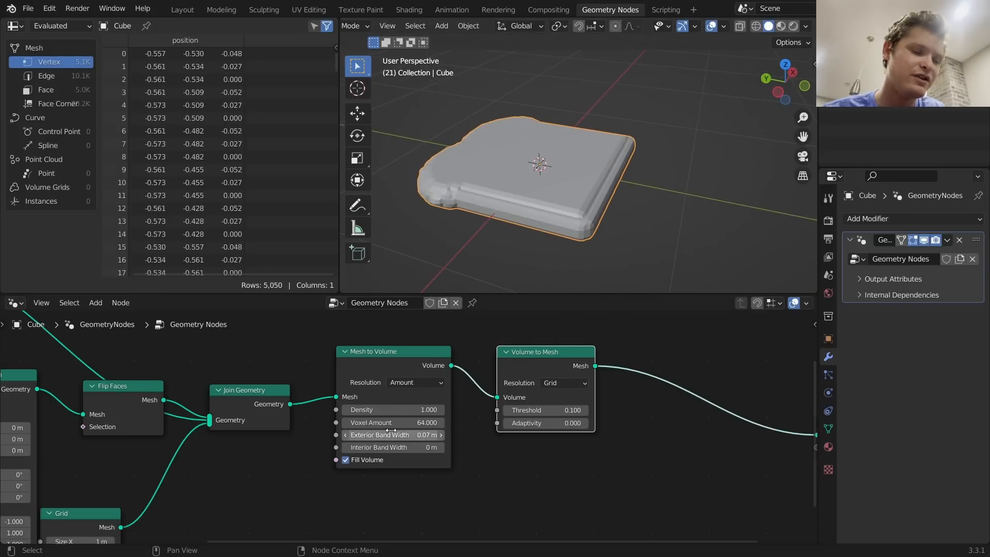
Place Volume to Mesh closer to Mesh to Volume and insert a Set Shade Smooth node after it
{"action": "left_click_drag", "start_coordinate": [527, 356], "coordinate": [503, 364]}
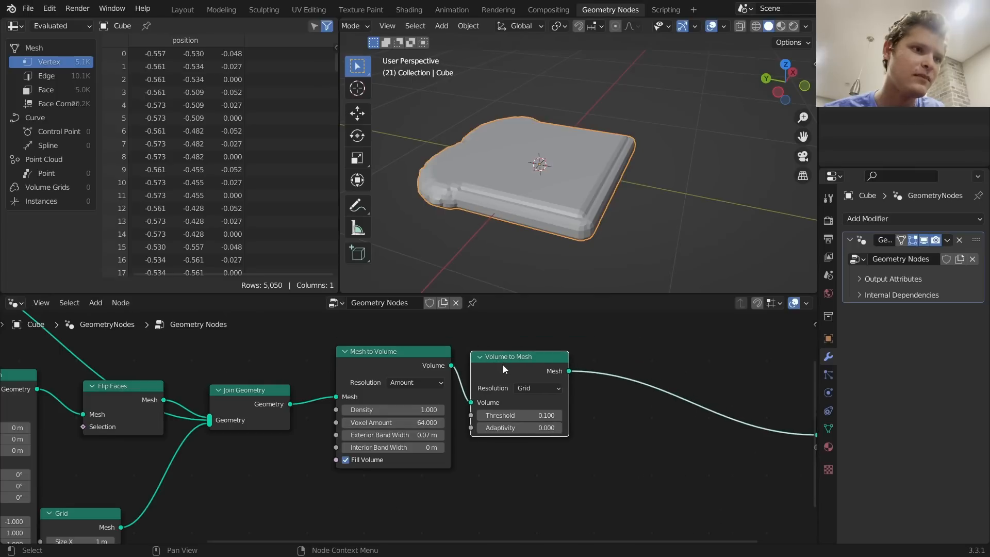
{"action": "middle_click_drag", "start_coordinate": [503, 364], "coordinate": [439, 362]}
{"action": "key", "text": "shift+a"}
{"action": "type", "text": "shade"}
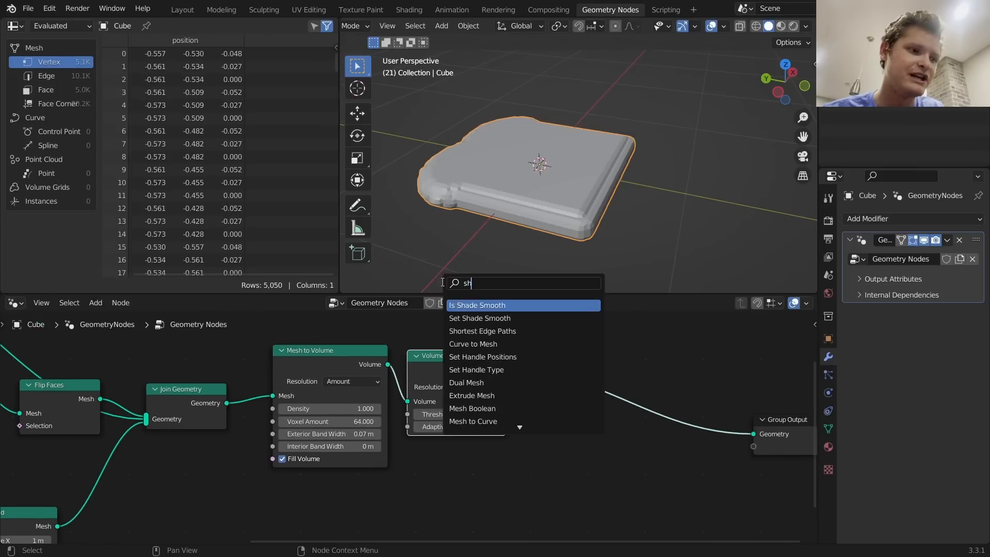
{"action": "key", "text": "Return"}
{"action": "left_click", "coordinate": [613, 401]}
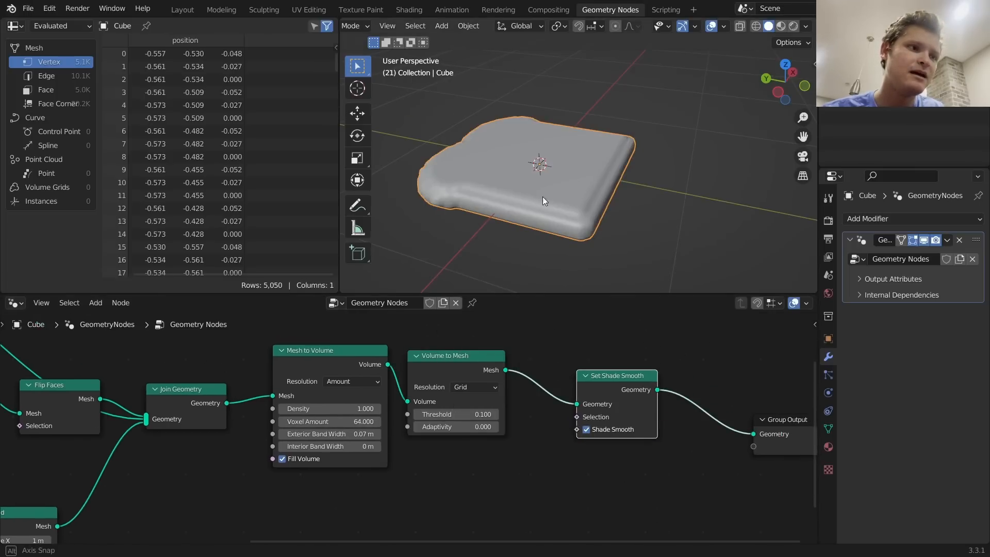
Set the Mesh to Volume node's voxel amount to 100
{"action": "middle_click_drag", "start_coordinate": [543, 196], "coordinate": [484, 271]}
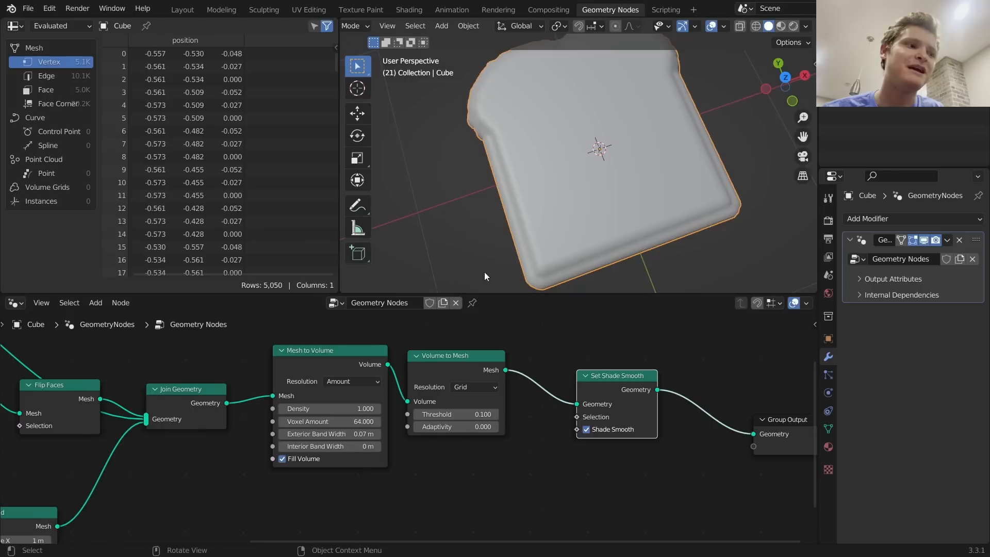
{"action": "left_click", "coordinate": [339, 421]}
{"action": "type", "text": "100"}
{"action": "key", "text": "Return"}
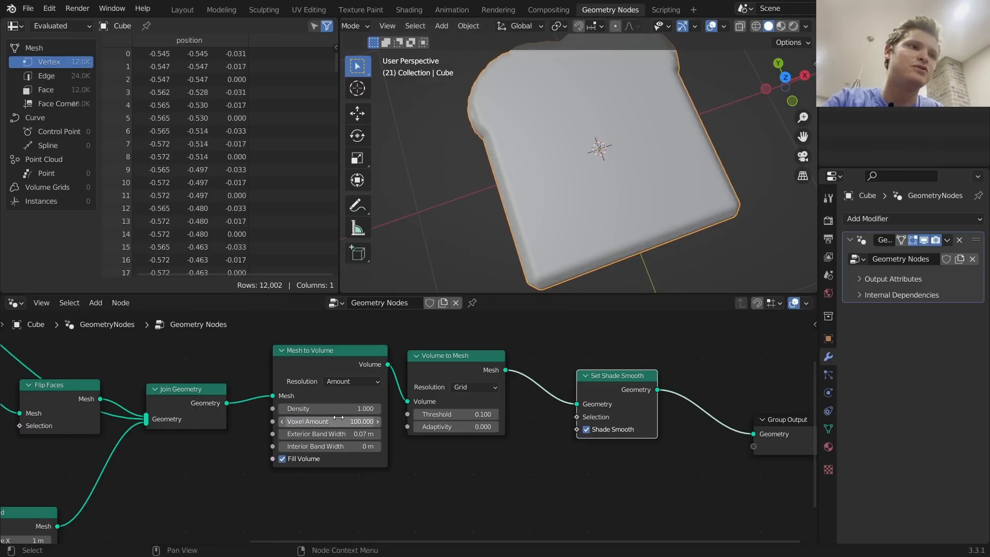
Annotate a line along the slice's crust edge and erase it
{"action": "scroll", "coordinate": [627, 200], "scroll_direction": "down", "scroll_amount": 3}
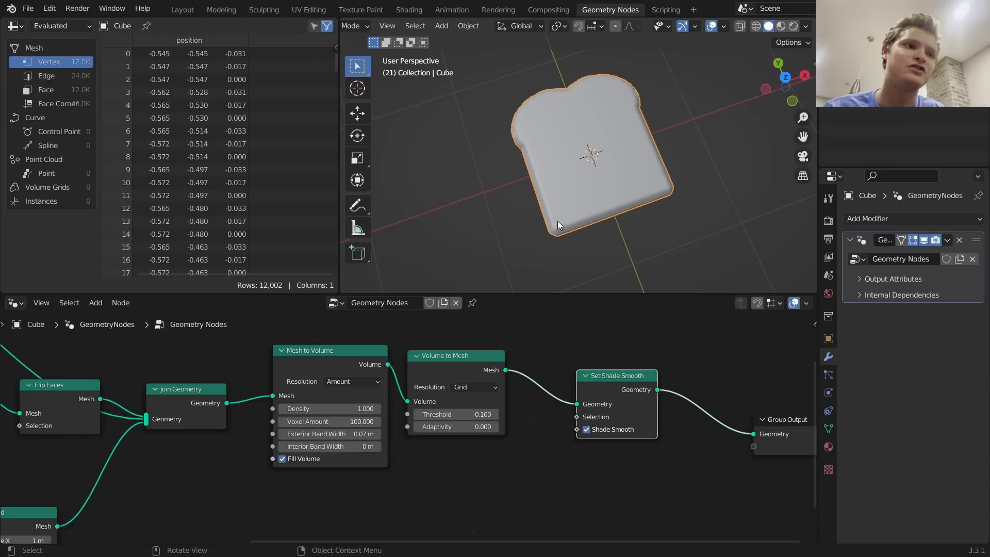
{"action": "left_click_drag", "start_coordinate": [558, 220], "coordinate": [621, 206]}
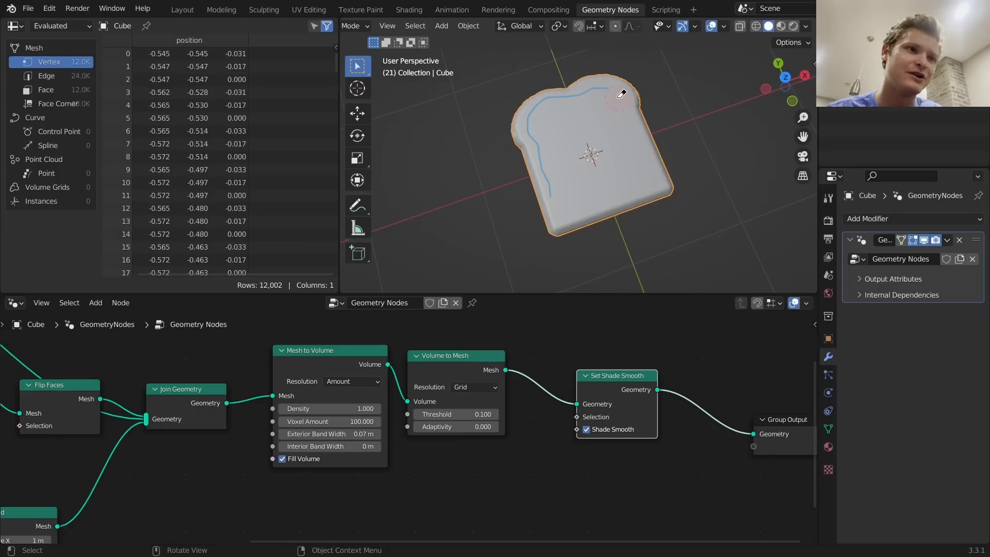
{"action": "right_click_drag", "start_coordinate": [540, 148], "coordinate": [548, 182]}
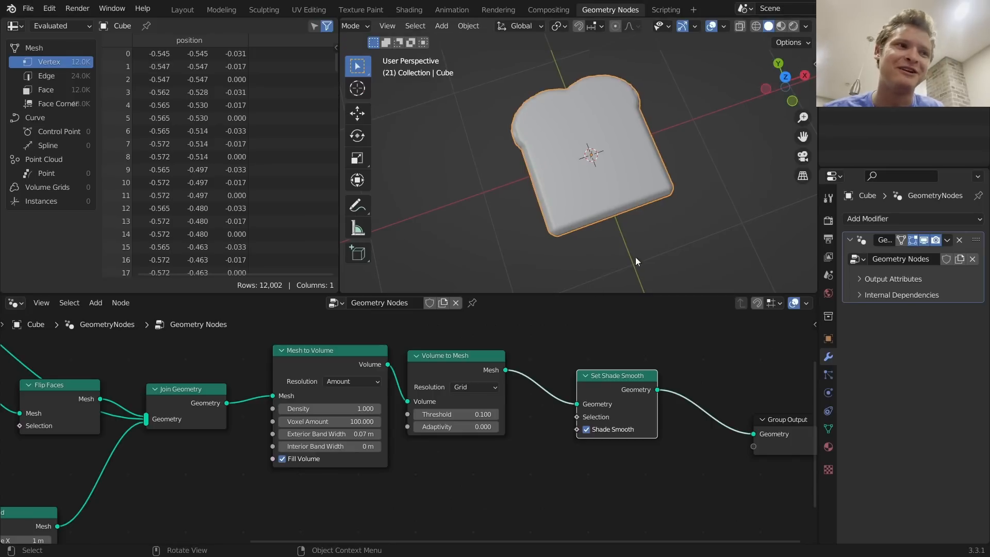
Show the slice in the left orthographic view and place Set Shade Smooth closer to Volume to Mesh
{"action": "left_click", "coordinate": [766, 91]}
{"action": "left_click_drag", "start_coordinate": [608, 375], "coordinate": [566, 363]}
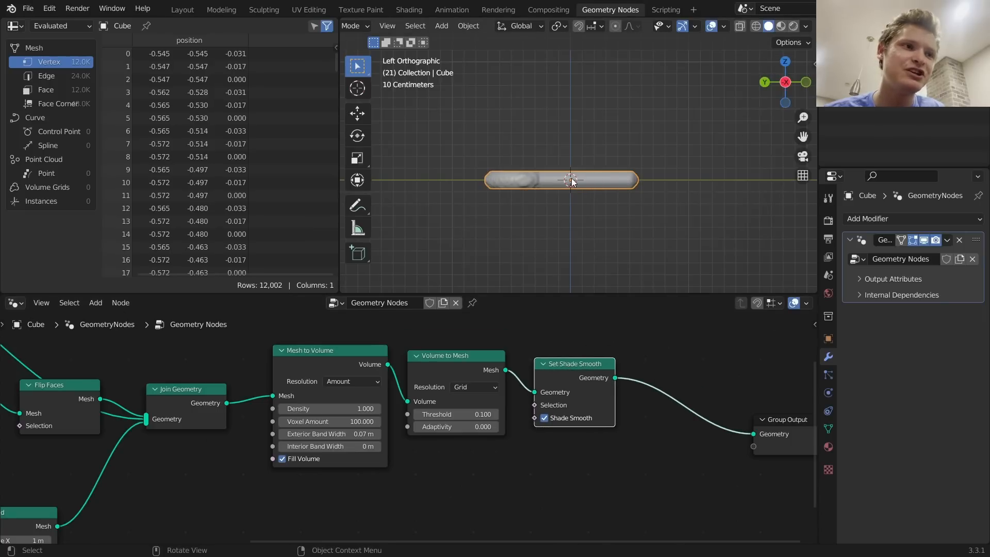
{"action": "scroll", "coordinate": [572, 180], "scroll_direction": "up", "scroll_amount": 2}
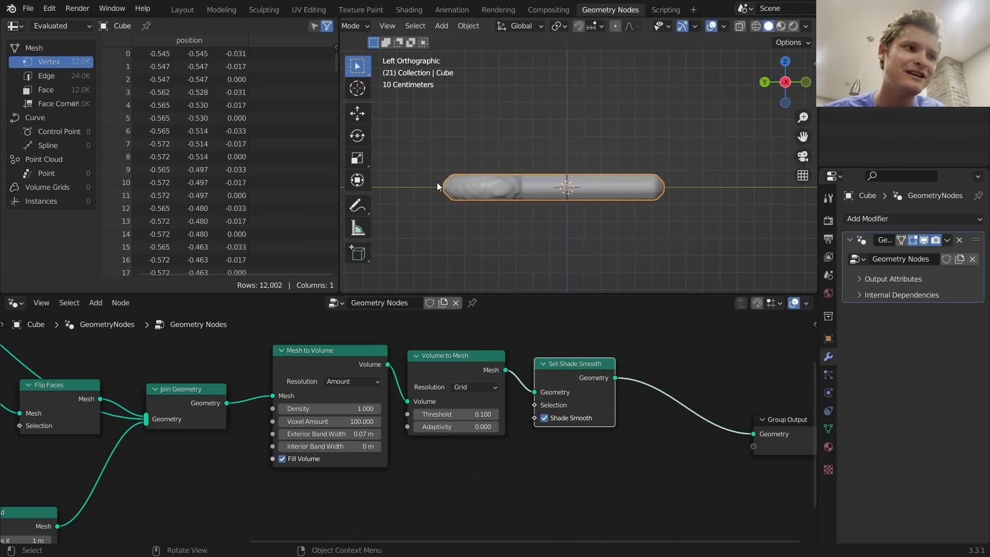
{"action": "middle_click_drag", "start_coordinate": [731, 406], "coordinate": [591, 414]}
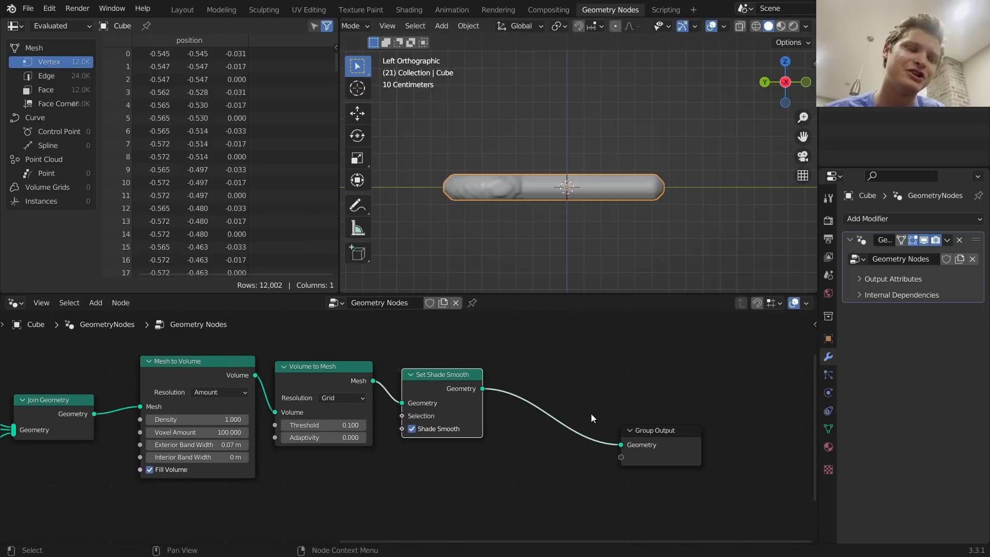
{"action": "key", "text": "shift+a"}
{"action": "left_click", "coordinate": [540, 281]}
{"action": "type", "text": "de"}
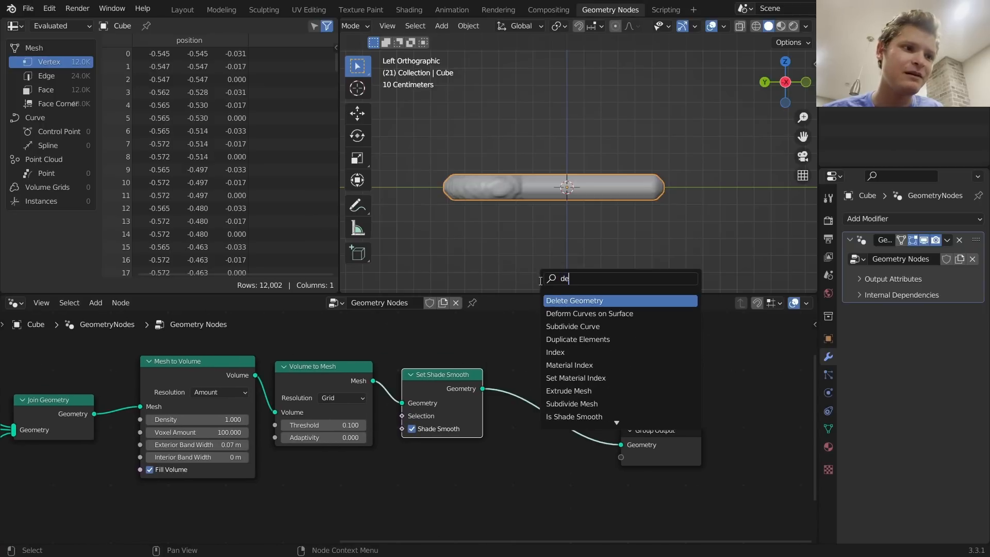
{"action": "left_click", "coordinate": [573, 300]}
{"action": "key", "text": "Escape"}
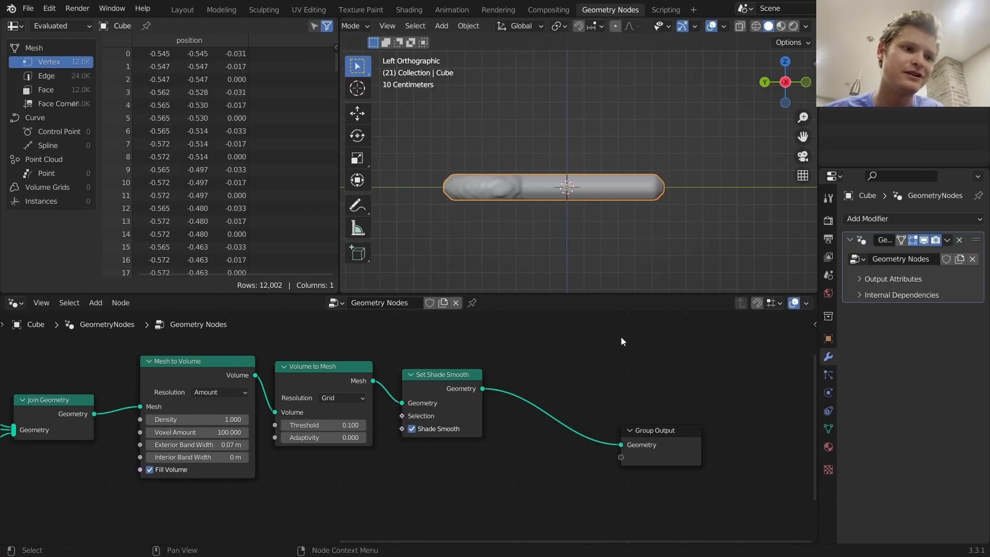
Insert a Separate Geometry node on the link between Set Shade Smooth and Group Output
{"action": "key", "text": "shift+a"}
{"action": "left_click", "coordinate": [549, 279]}
{"action": "type", "text": "sepa"}
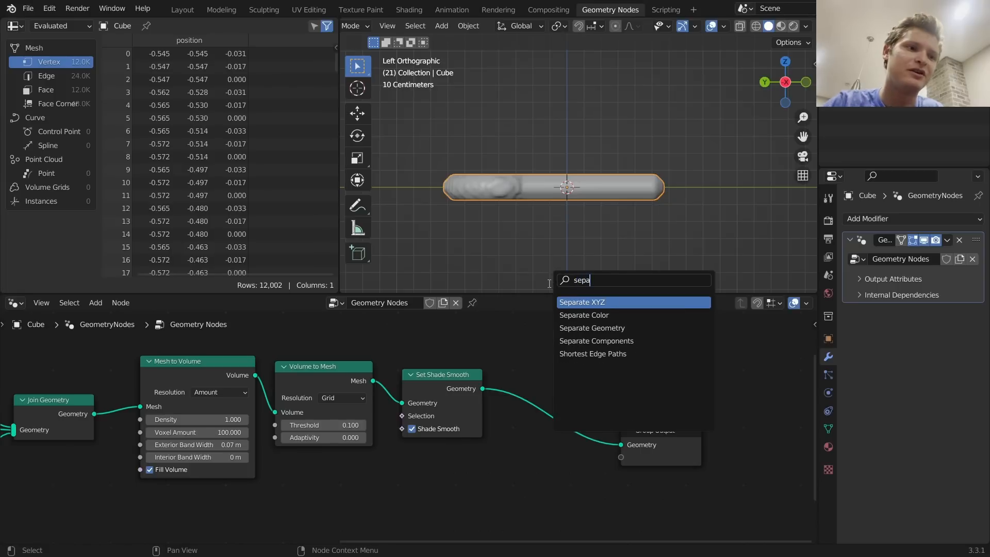
{"action": "left_click", "coordinate": [591, 328]}
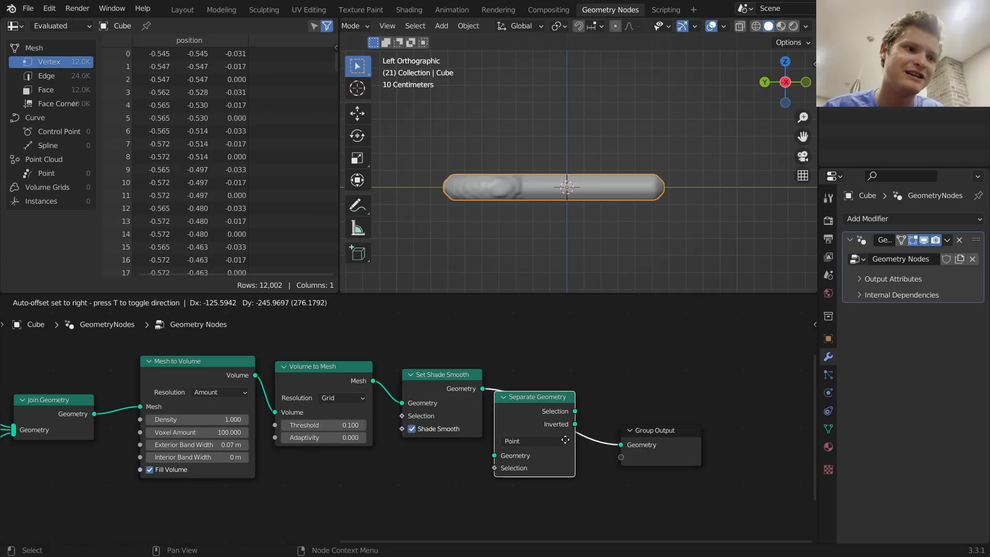
{"action": "left_click", "coordinate": [564, 433]}
{"action": "scroll", "coordinate": [633, 431], "scroll_direction": "down", "scroll_amount": 5}
{"action": "scroll", "coordinate": [633, 431], "scroll_direction": "left", "scroll_amount": 3}
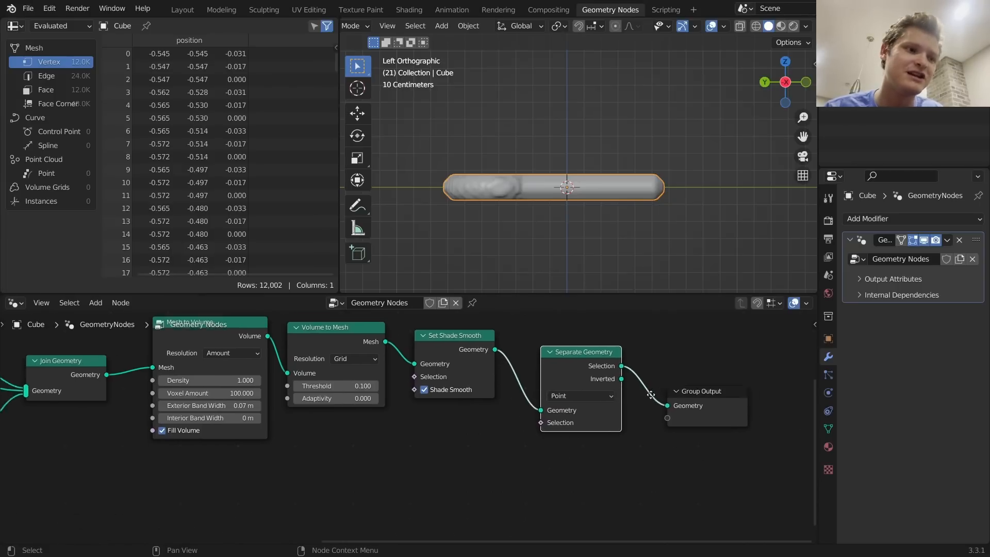
Add a Position node below the Mesh to Volume node
{"action": "key", "text": "shift+a"}
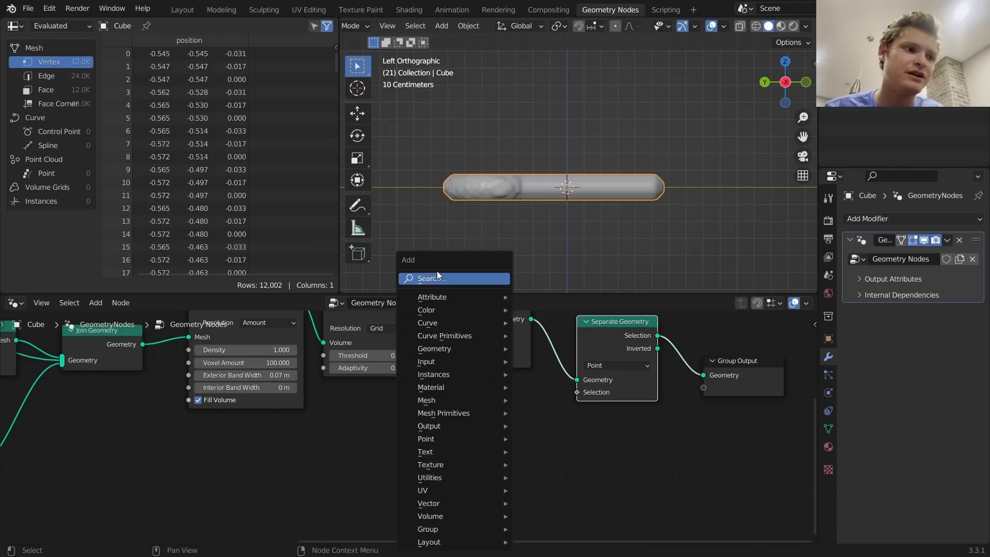
{"action": "left_click", "coordinate": [439, 272]}
{"action": "type", "text": "po"}
{"action": "key", "text": "Down"}
{"action": "key", "text": "Return"}
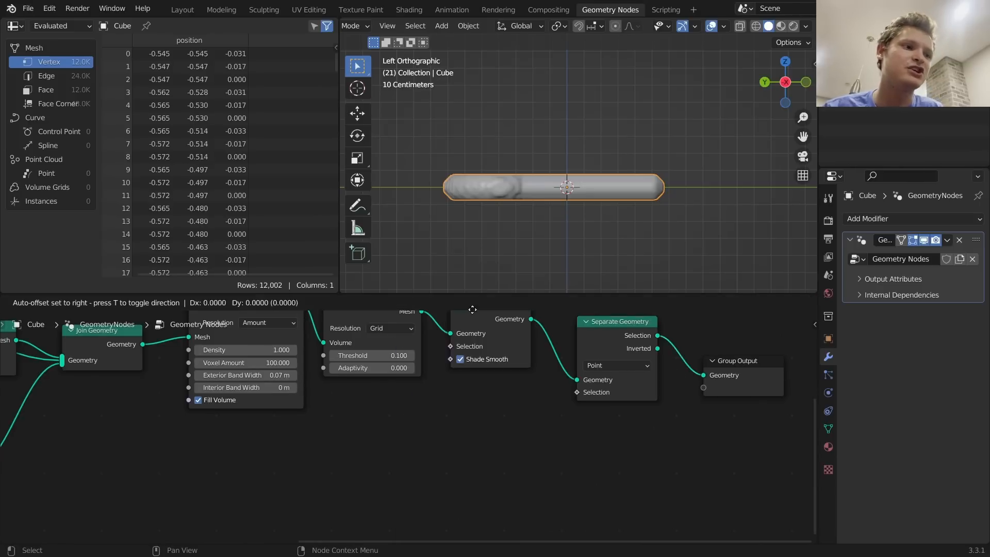
{"action": "left_click", "coordinate": [323, 455]}
Add a Separate XYZ node beside the Position node and connect the Position output to its Vector input
{"action": "key", "text": "shift+a"}
{"action": "left_click", "coordinate": [310, 278]}
{"action": "type", "text": "se"}
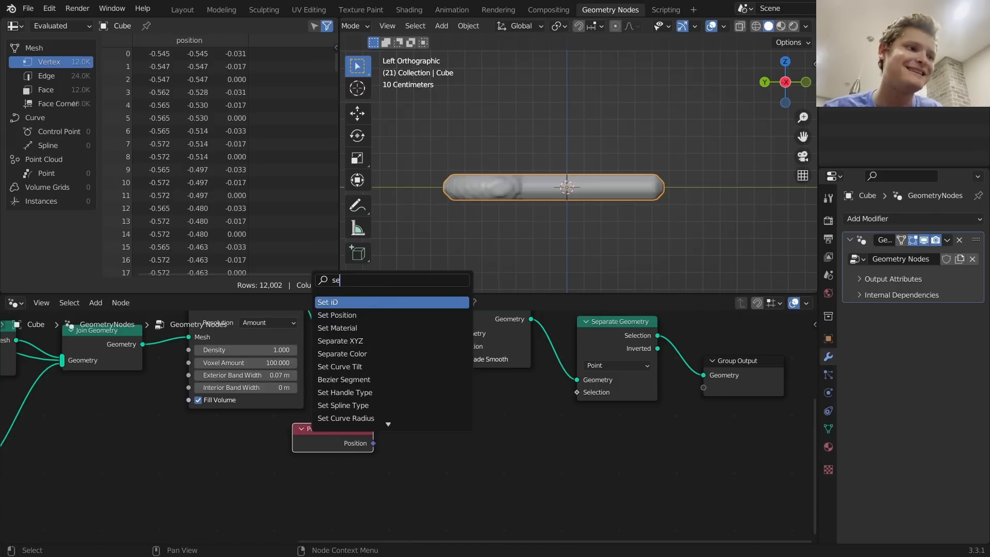
{"action": "key", "text": "Down"}
{"action": "key", "text": "Down"}
{"action": "key", "text": "Down"}
{"action": "key", "text": "Return"}
{"action": "left_click", "coordinate": [440, 456]}
{"action": "left_click_drag", "start_coordinate": [372, 443], "coordinate": [400, 454]}
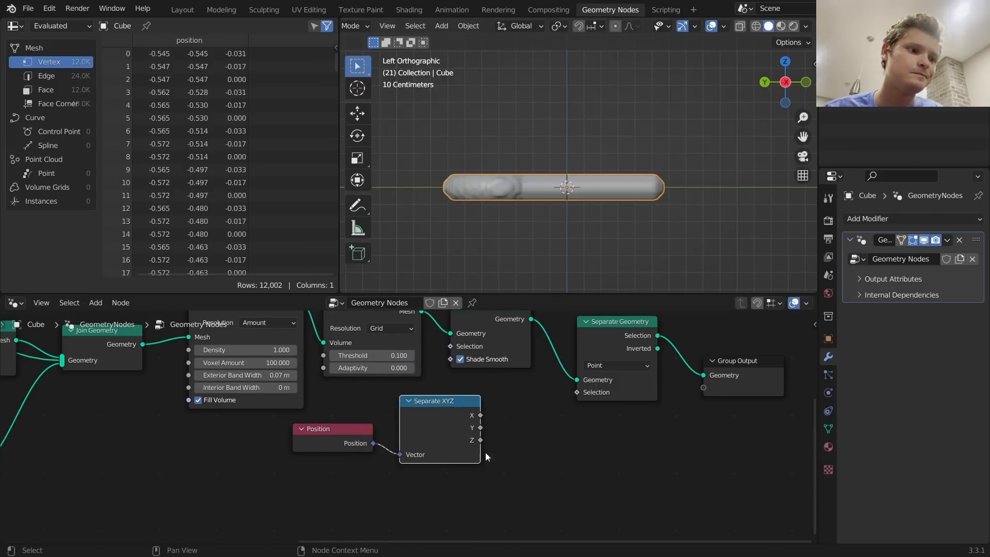
Connect the Separate XYZ Z output to Separate Geometry's Selection input, and move the Position and Separate XYZ nodes farther away to make room
{"action": "left_click_drag", "start_coordinate": [480, 439], "coordinate": [579, 391]}
{"action": "middle_click_drag", "start_coordinate": [458, 393], "coordinate": [493, 371]}
{"action": "left_click_drag", "start_coordinate": [365, 441], "coordinate": [473, 380]}
{"action": "key", "text": "g"}
{"action": "left_click", "coordinate": [345, 428]}
Insert a Math node on the link between the Separate XYZ Z output and Separate Geometry's Selection input
{"action": "key", "text": "shift+a"}
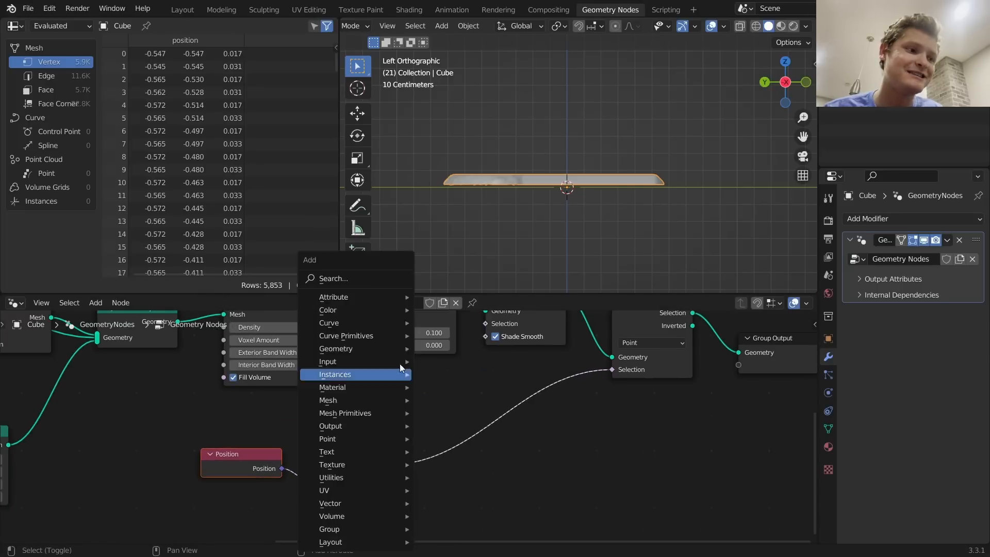
{"action": "left_click", "coordinate": [365, 275]}
{"action": "type", "text": "math"}
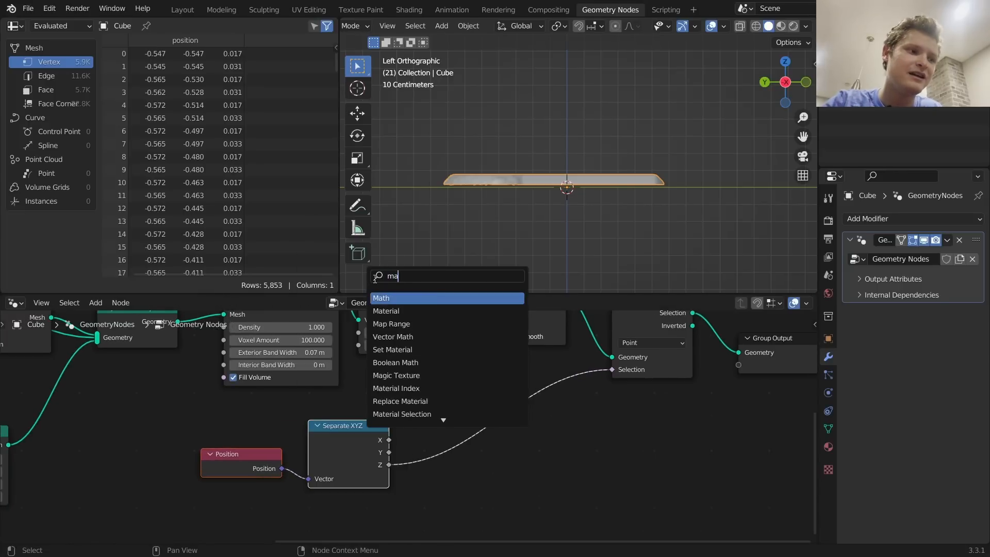
{"action": "key", "text": "Return"}
{"action": "left_click", "coordinate": [446, 397]}
Set the Math node to Compare with a value of 0 and an epsilon of 0.060
{"action": "left_click", "coordinate": [486, 429]}
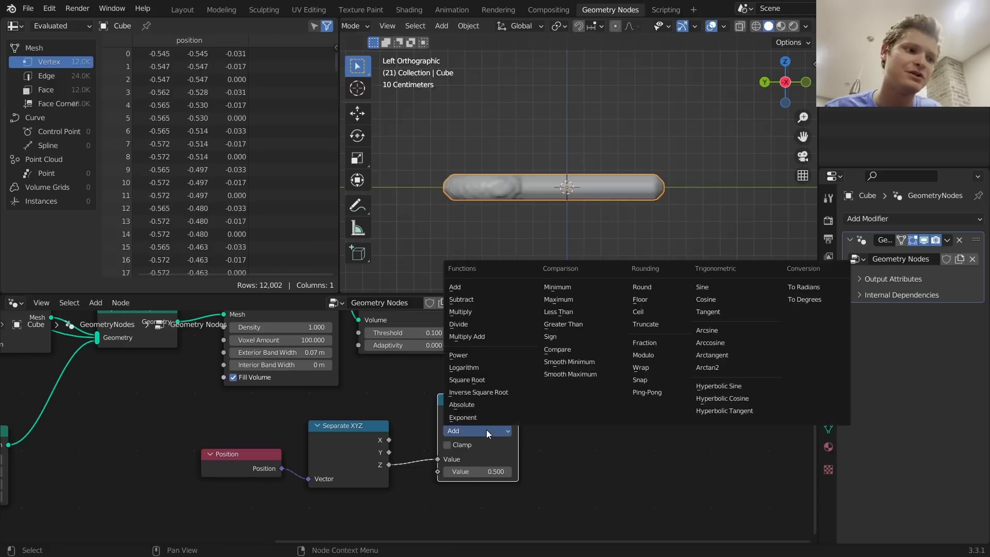
{"action": "left_click", "coordinate": [560, 344]}
{"action": "left_click", "coordinate": [491, 470]}
{"action": "type", "text": "0"}
{"action": "key", "text": "Return"}
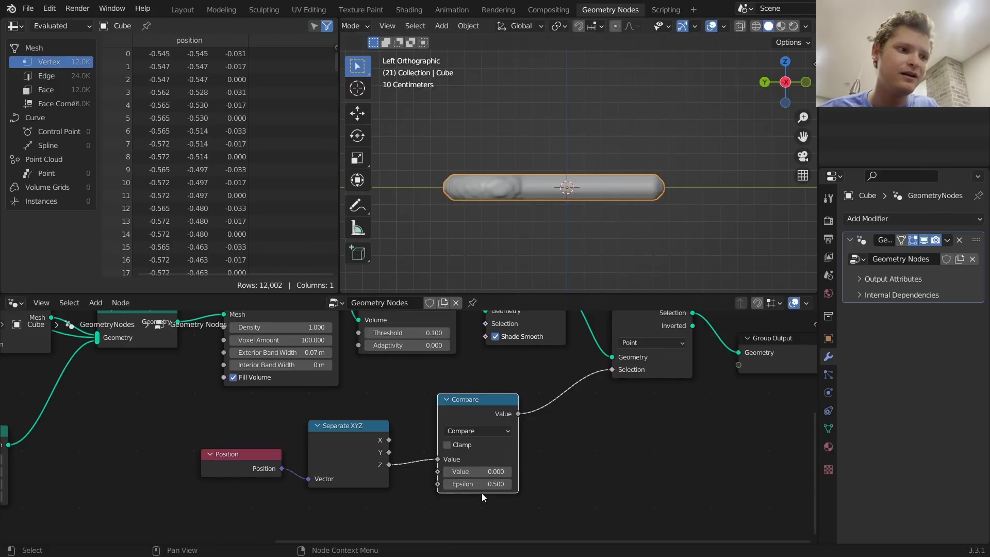
{"action": "left_click", "coordinate": [482, 486]}
{"action": "type", "text": "0"}
{"action": "key", "text": "Return"}
{"action": "left_click_drag", "start_coordinate": [482, 485], "coordinate": [499, 484], "text": "shift"}
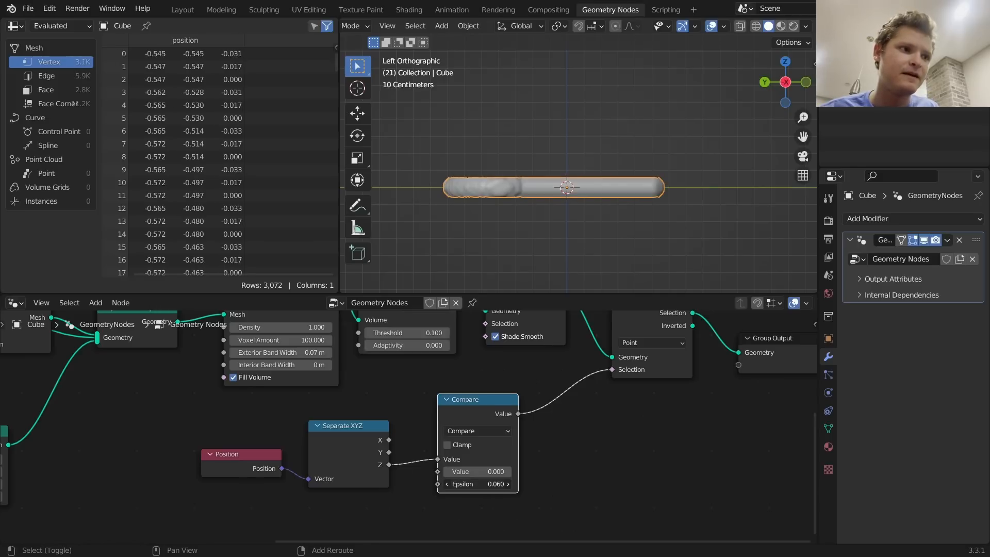
{"action": "middle_click_drag", "start_coordinate": [674, 369], "coordinate": [636, 421]}
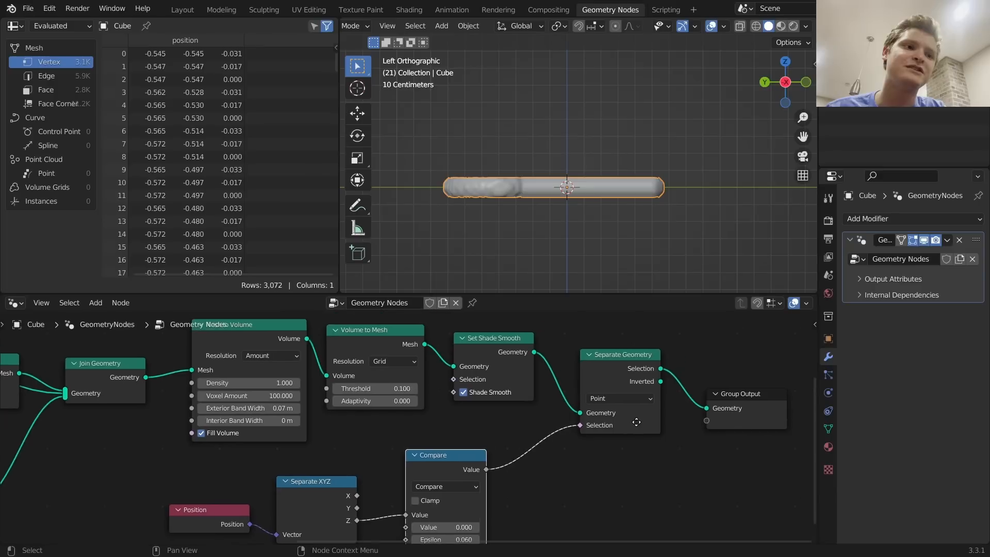
{"action": "middle_click_drag", "start_coordinate": [505, 435], "coordinate": [543, 381]}
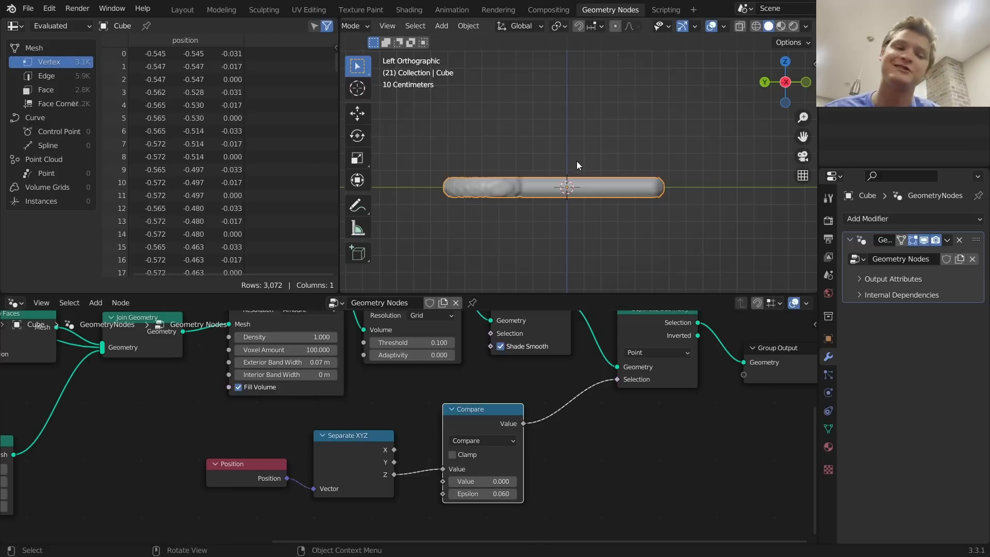
{"action": "middle_click_drag", "start_coordinate": [583, 173], "coordinate": [551, 242]}
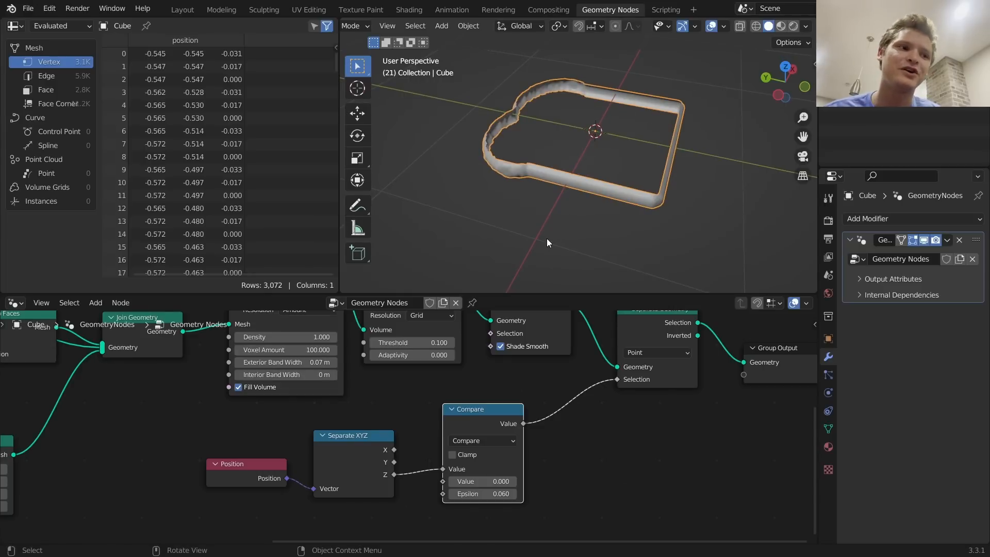
Connect Set Shade Smooth directly to Group Output, place Separate Geometry below that link, and move Group Output farther to the right
{"action": "middle_click_drag", "start_coordinate": [633, 422], "coordinate": [607, 466]}
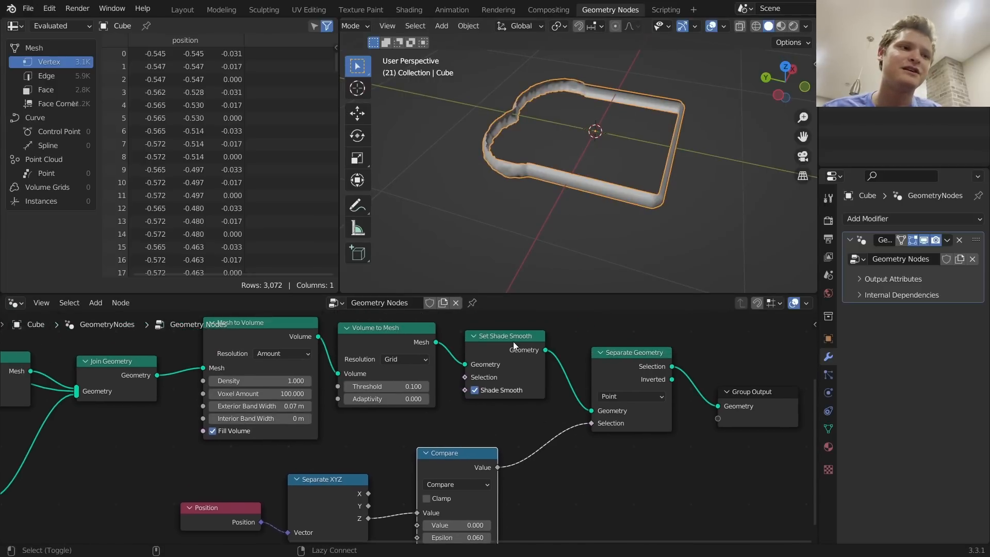
{"action": "left_click", "coordinate": [512, 341], "text": "ctrl+shift"}
{"action": "left_click", "coordinate": [627, 360], "text": "ctrl+shift"}
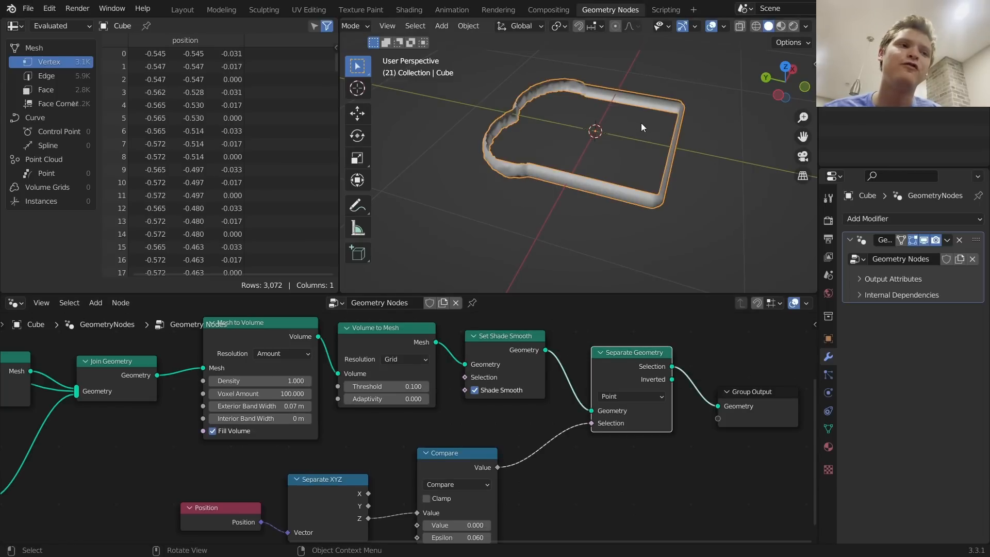
{"action": "left_click", "coordinate": [505, 339], "text": "ctrl+shift"}
{"action": "middle_click_drag", "start_coordinate": [607, 368], "coordinate": [543, 375]}
{"action": "left_click_drag", "start_coordinate": [543, 375], "coordinate": [481, 447]}
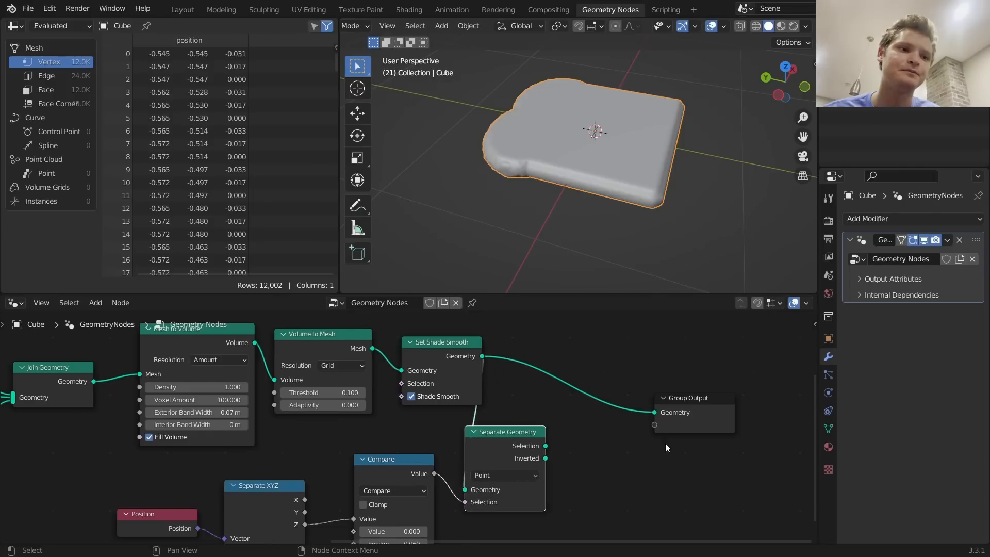
{"action": "left_click_drag", "start_coordinate": [689, 398], "coordinate": [819, 351]}
{"action": "middle_click_drag", "start_coordinate": [653, 383], "coordinate": [453, 397]}
Add a Geometry Proximity node beside Separate Geometry and connect the Selection output to its Target input
{"action": "key", "text": "shift+a"}
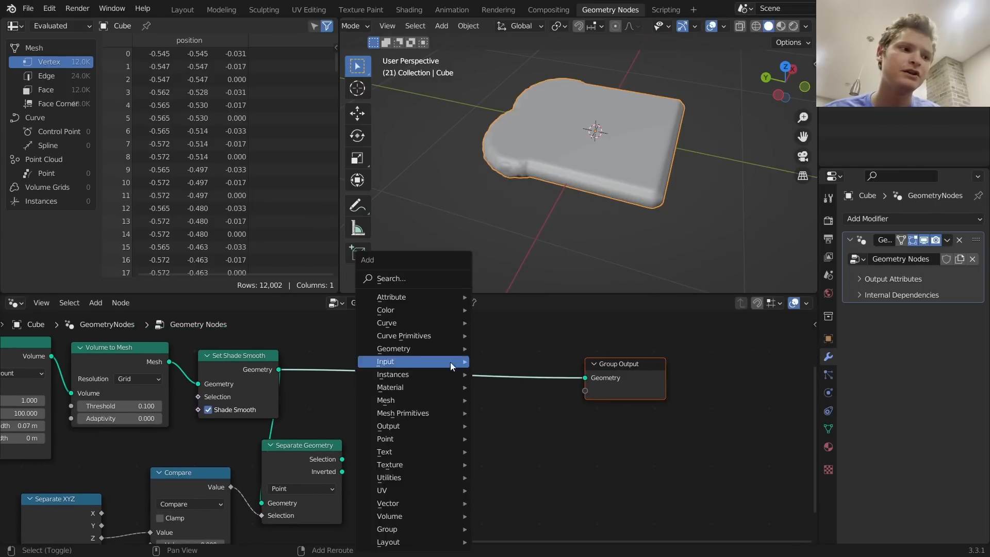
{"action": "left_click", "coordinate": [421, 277]}
{"action": "type", "text": "pr"}
{"action": "key", "text": "Return"}
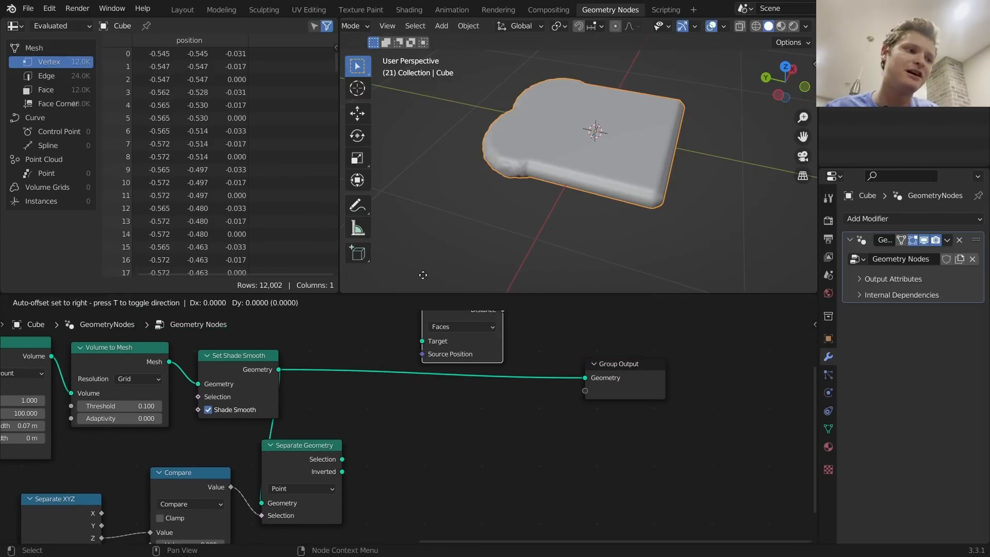
{"action": "left_click", "coordinate": [380, 439]}
{"action": "right_click_drag", "start_coordinate": [283, 388], "coordinate": [308, 398], "text": "alt"}
{"action": "right_click_drag", "start_coordinate": [313, 456], "coordinate": [392, 463], "text": "alt"}
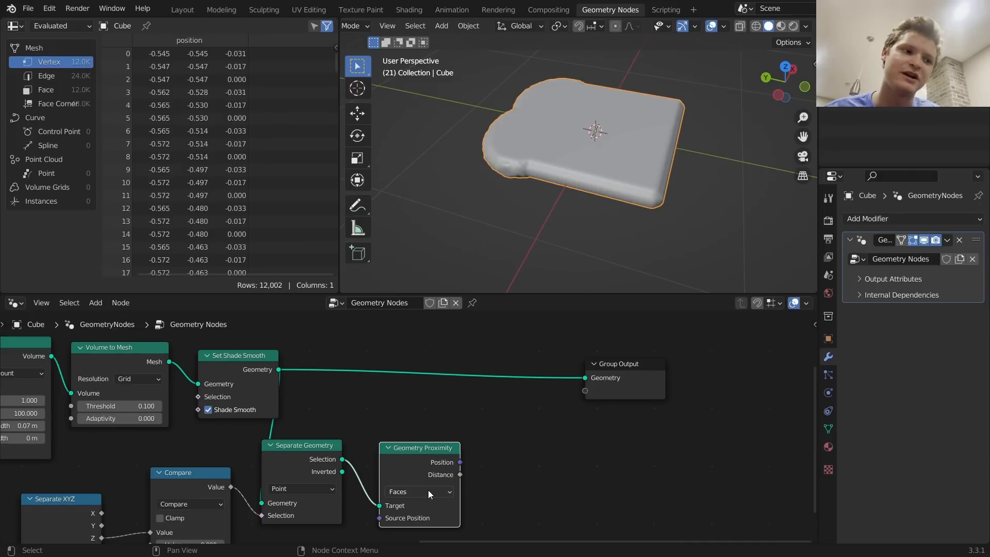
Insert an Extrude Mesh node between Set Shade Smooth and Group Output, and connect the Geometry Proximity Distance to its Offset Scale
{"action": "key", "text": "shift+a"}
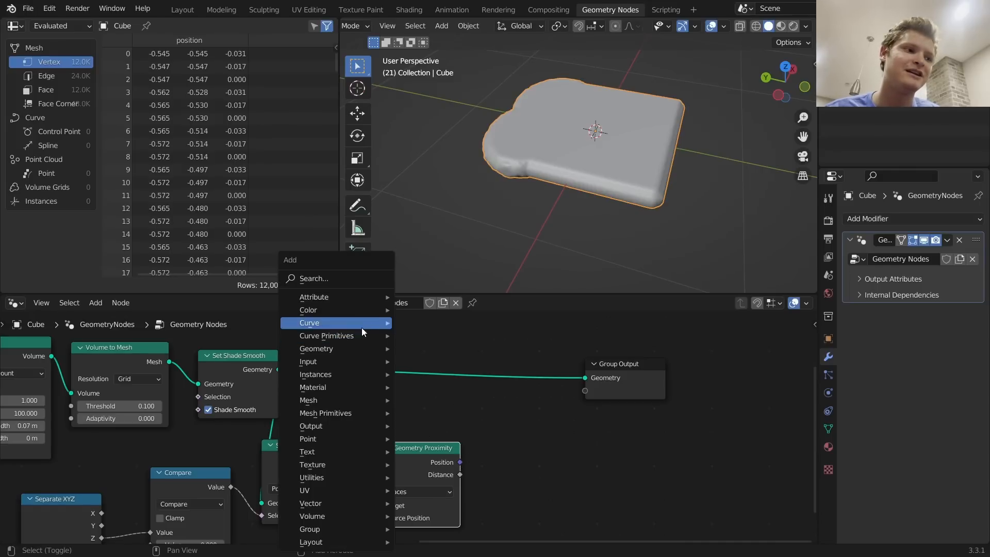
{"action": "left_click", "coordinate": [342, 280]}
{"action": "type", "text": "ex"}
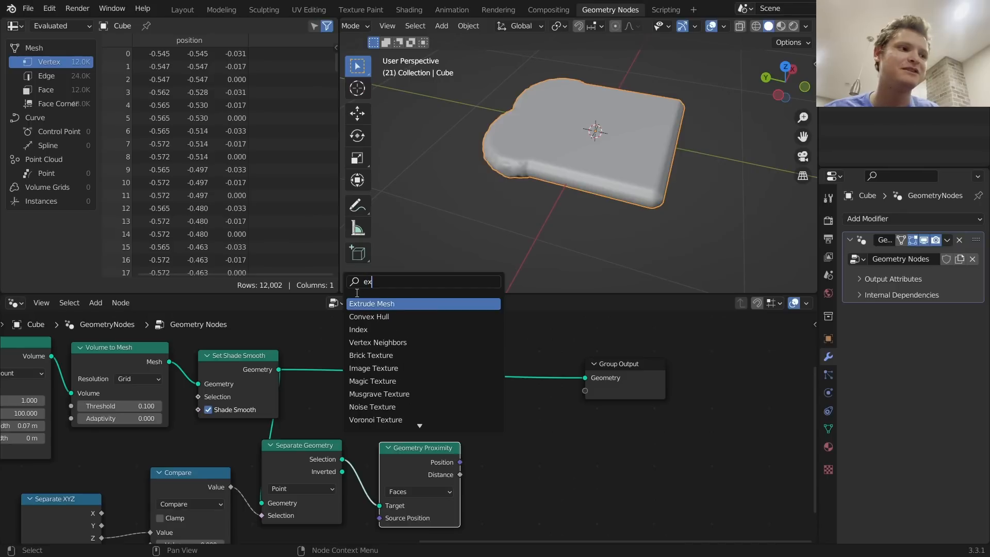
{"action": "key", "text": "Return"}
{"action": "left_click", "coordinate": [536, 346]}
{"action": "left_click_drag", "start_coordinate": [670, 444], "coordinate": [488, 359]}
{"action": "key", "text": "g"}
{"action": "left_click", "coordinate": [547, 359]}
{"action": "left_click", "coordinate": [526, 450]}
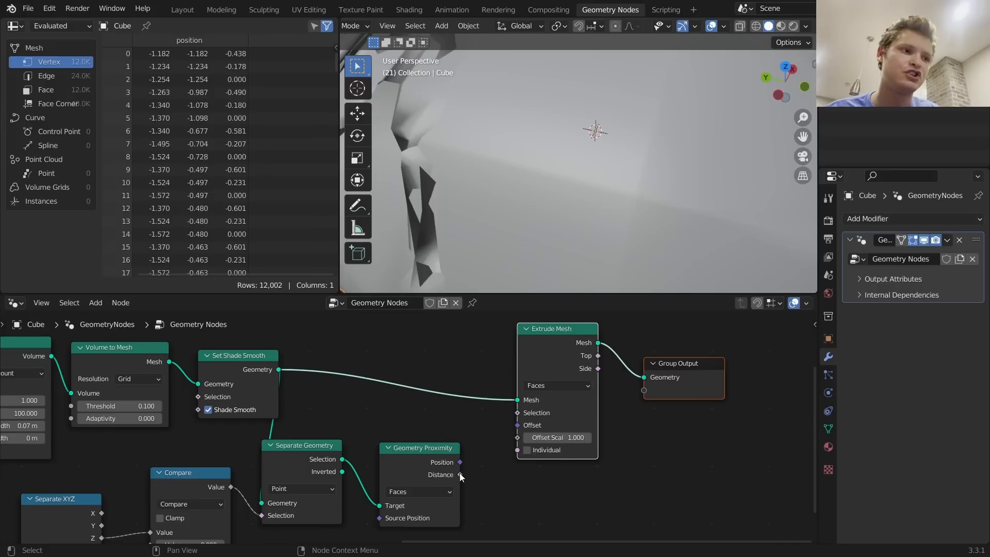
{"action": "left_click_drag", "start_coordinate": [459, 473], "coordinate": [517, 436]}
{"action": "middle_click_drag", "start_coordinate": [612, 224], "coordinate": [605, 157]}
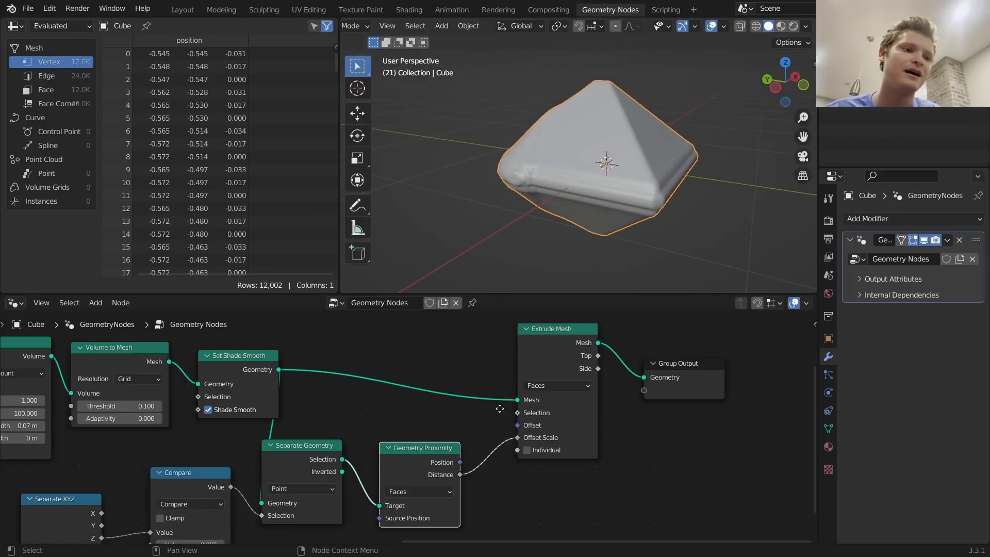
Move Extrude Mesh and Group Output farther right and insert a Math node on the Distance to Offset Scale link
{"action": "middle_click_drag", "start_coordinate": [568, 317], "coordinate": [506, 304]}
{"action": "left_click_drag", "start_coordinate": [669, 402], "coordinate": [506, 330]}
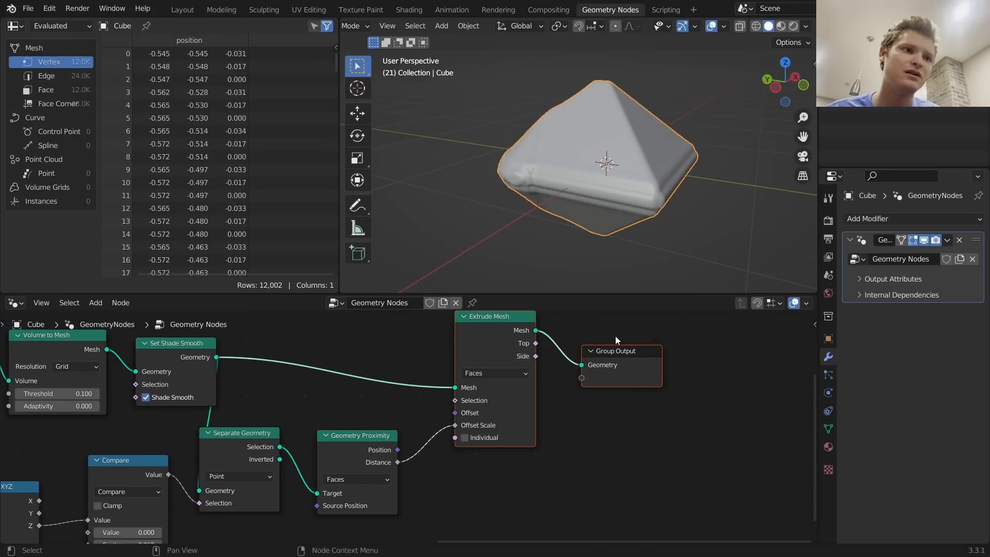
{"action": "key", "text": "g"}
{"action": "left_click", "coordinate": [649, 344]}
{"action": "key", "text": "shift+a"}
{"action": "left_click", "coordinate": [508, 279]}
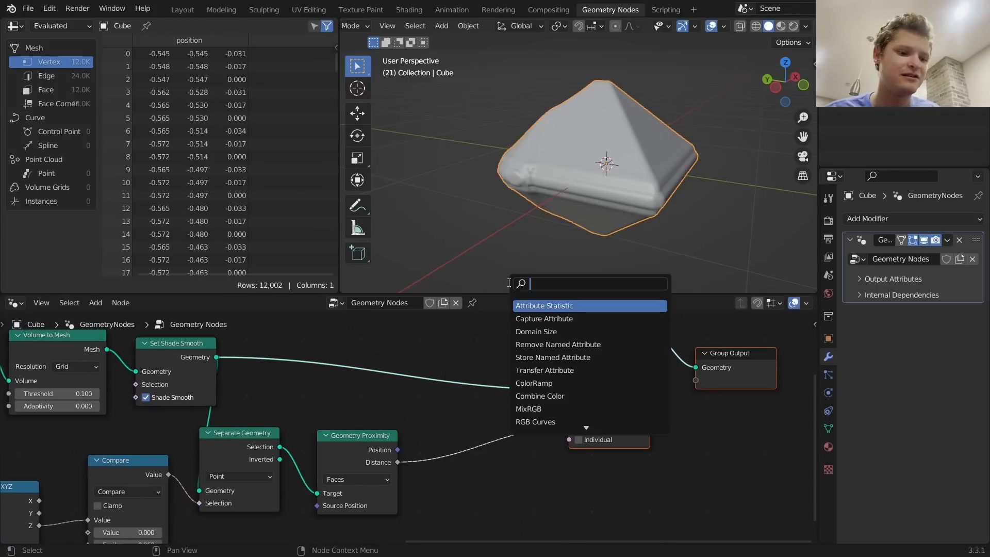
{"action": "type", "text": "math"}
{"action": "key", "text": "Return"}
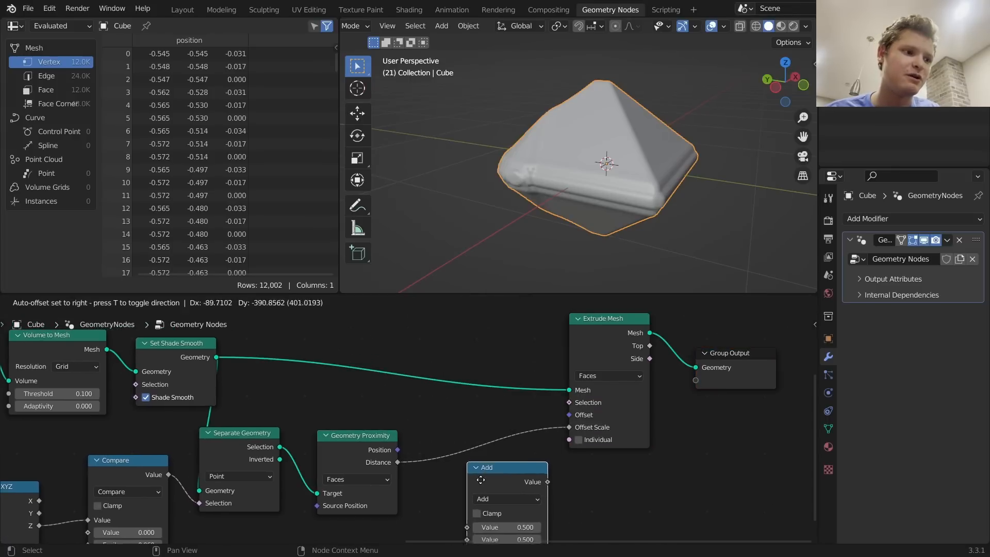
{"action": "left_click", "coordinate": [460, 465]}
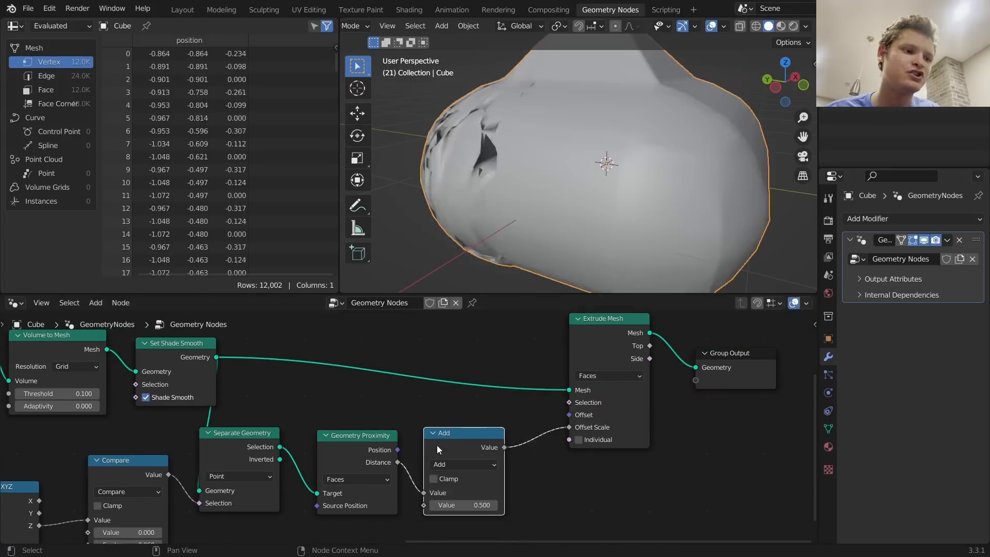
Set the Math node after Geometry Proximity to Greater Than with a threshold of 0.080
{"action": "left_click", "coordinate": [462, 465]}
{"action": "key", "text": "g"}
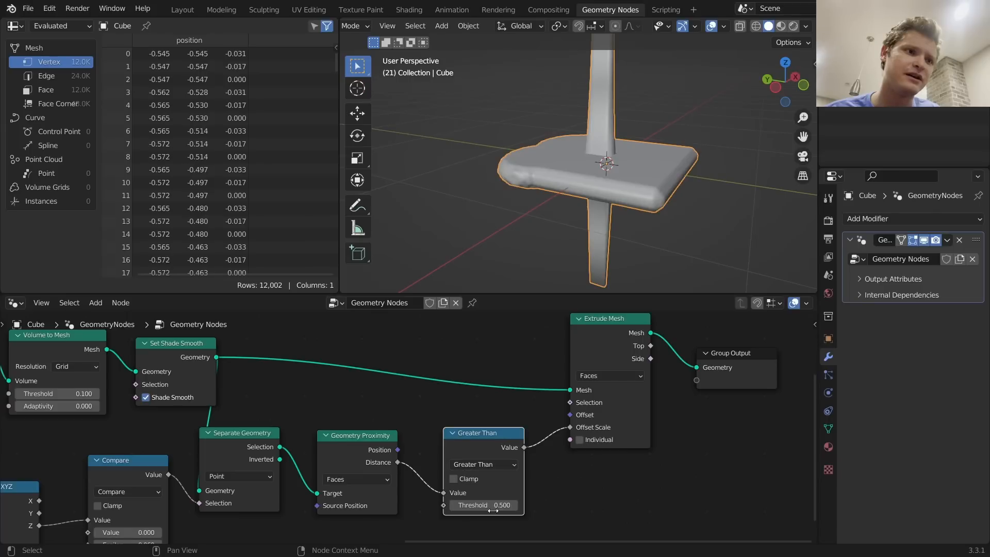
{"action": "mouse_move", "coordinate": [492, 507]}
{"action": "left_mouse_down", "text": "shift"}
{"action": "mouse_move", "coordinate": [415, 508]}
{"action": "mouse_move", "coordinate": [503, 508]}
{"action": "left_mouse_up", "text": "shift"}
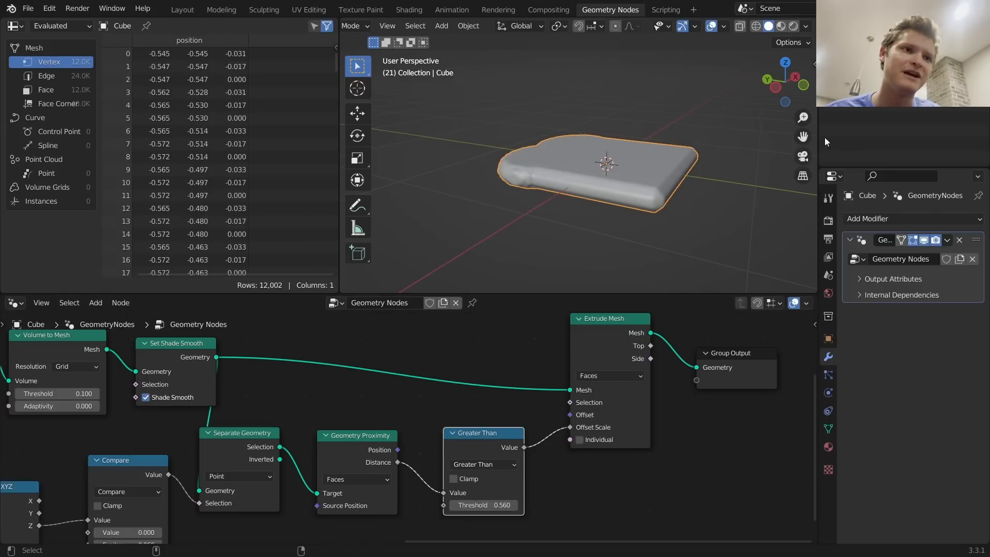
{"action": "middle_click_drag", "start_coordinate": [670, 165], "coordinate": [651, 194]}
{"action": "left_click_drag", "start_coordinate": [499, 504], "coordinate": [429, 504], "text": "shift"}
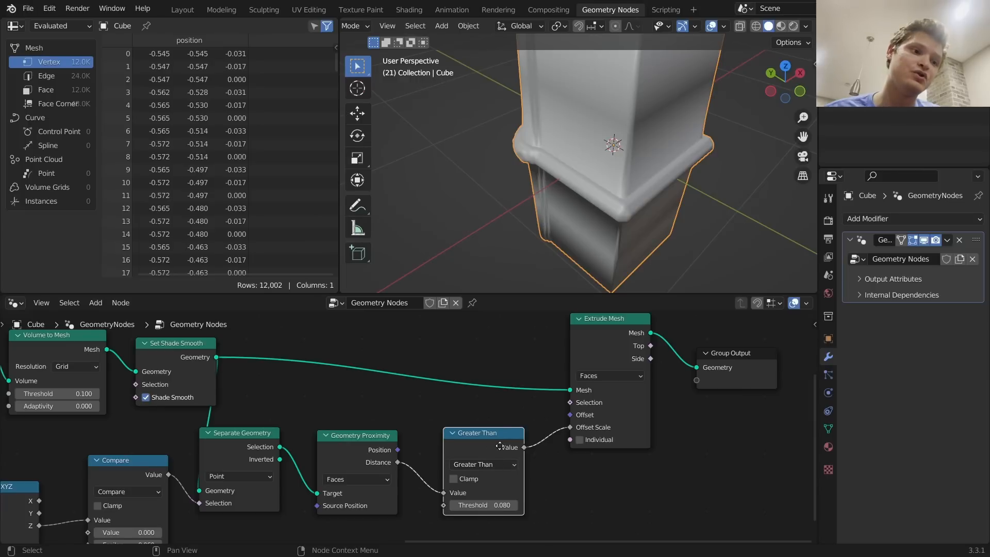
Duplicate the Greater Than node onto the link before Extrude Mesh and set the copy to Multiply with a value of -0.040
{"action": "left_click_drag", "start_coordinate": [499, 446], "coordinate": [472, 450]}
{"action": "key", "text": "shift+d"}
{"action": "left_click", "coordinate": [556, 442]}
{"action": "left_click", "coordinate": [575, 459]}
{"action": "key", "text": "m"}
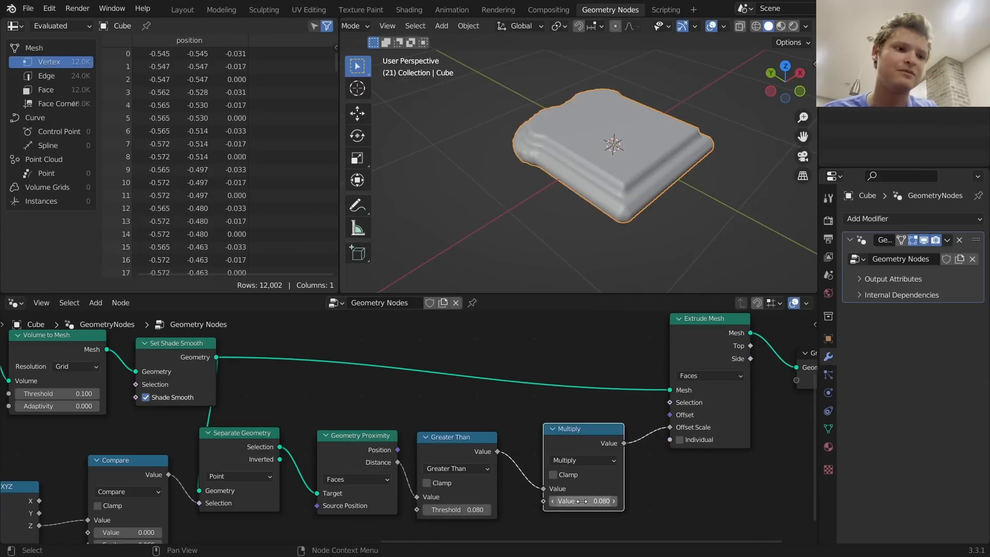
{"action": "left_click_drag", "start_coordinate": [581, 500], "coordinate": [559, 500]}
{"action": "middle_click_drag", "start_coordinate": [650, 154], "coordinate": [579, 176]}
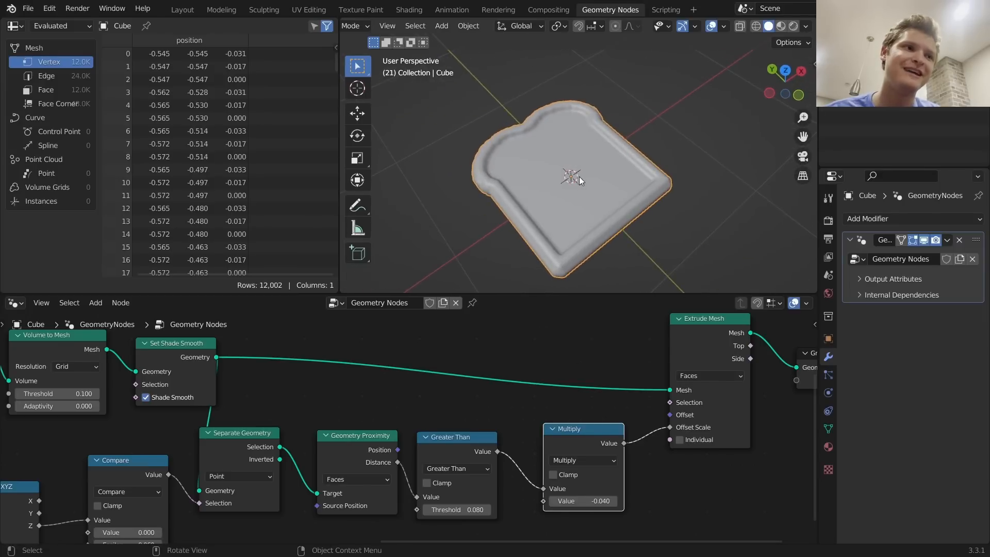
{"action": "scroll", "coordinate": [466, 150], "scroll_direction": "up", "scroll_amount": 2}
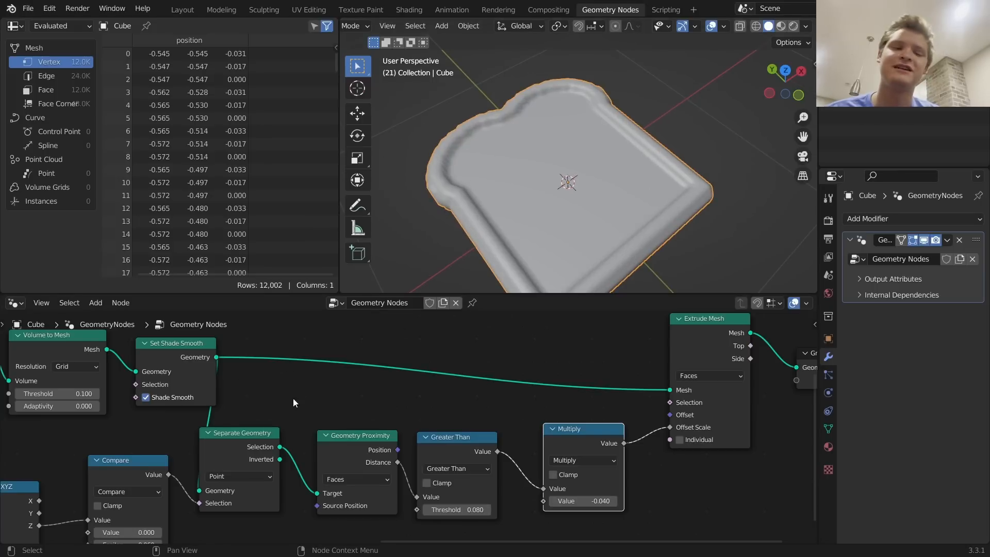
Insert a Store Named Attribute node on the link between Set Shade Smooth and Extrude Mesh
{"action": "middle_click_drag", "start_coordinate": [293, 402], "coordinate": [337, 392]}
{"action": "key", "text": "shift+a"}
{"action": "left_click", "coordinate": [337, 278]}
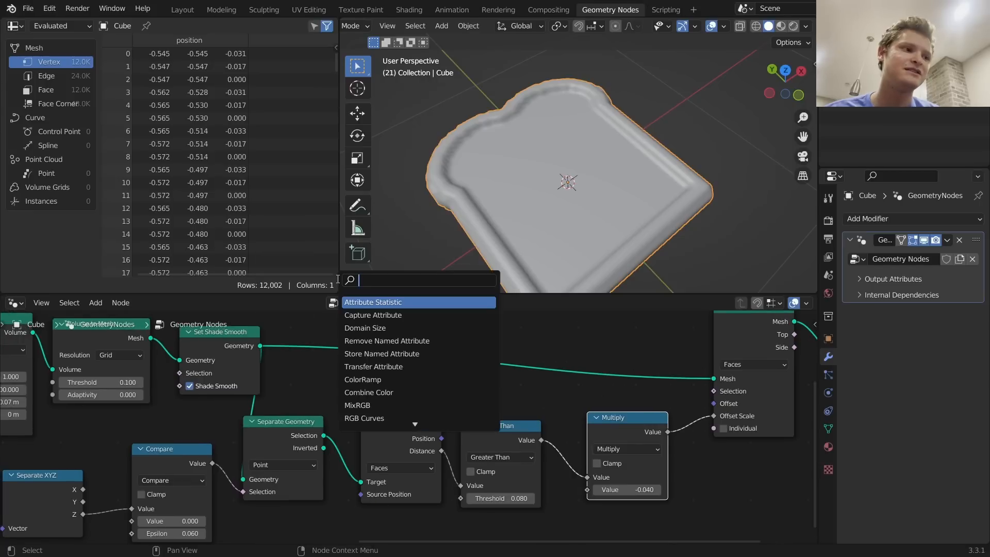
{"action": "type", "text": "store"}
{"action": "key", "text": "Return"}
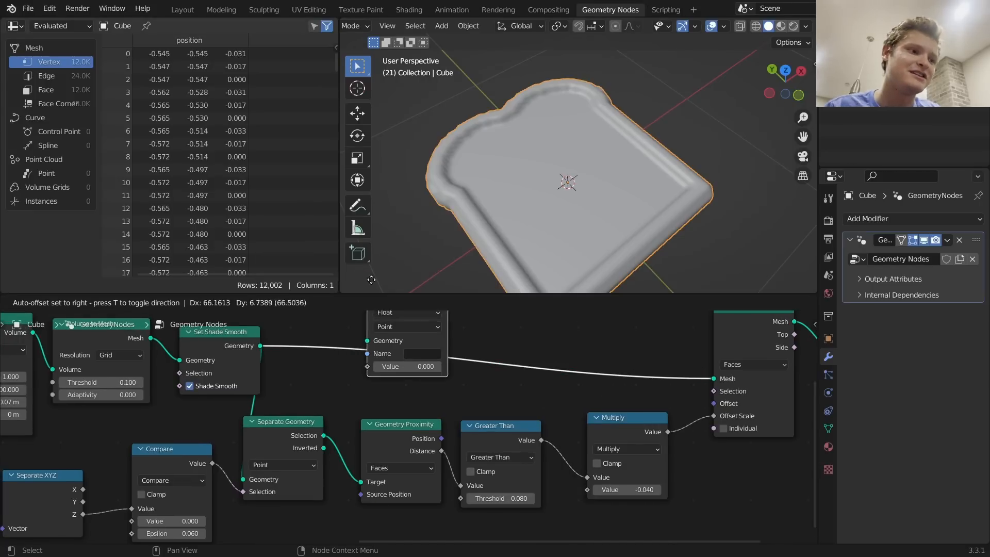
{"action": "left_click", "coordinate": [433, 301]}
{"action": "middle_click_drag", "start_coordinate": [359, 411], "coordinate": [387, 424]}
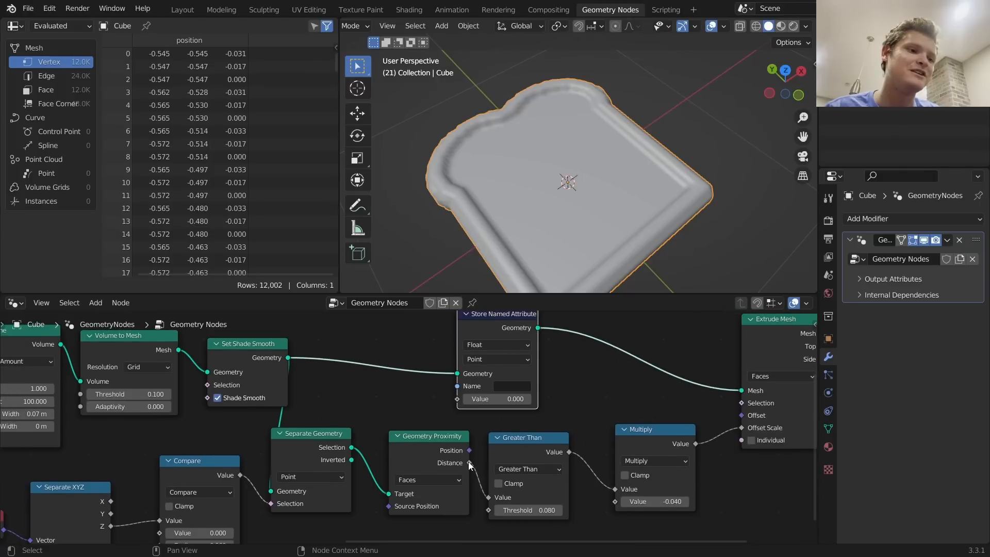
Connect the Geometry Proximity Distance to the Store Named Attribute Value input and name the attribute "crust"
{"action": "left_click_drag", "start_coordinate": [470, 464], "coordinate": [456, 399]}
{"action": "left_click", "coordinate": [500, 386]}
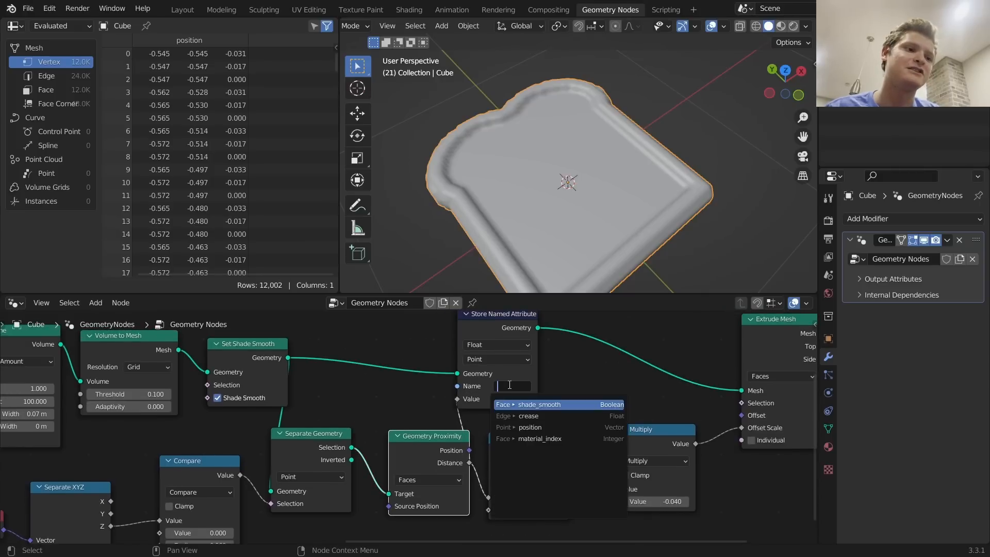
{"action": "type", "text": "crust"}
{"action": "key", "text": "Return"}
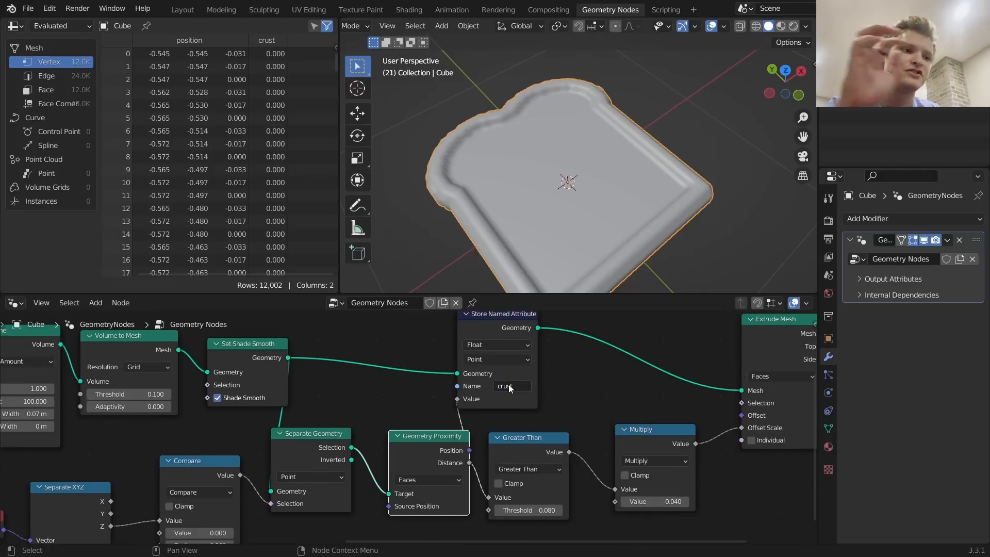
Move the Group Output node farther right of Extrude Mesh to make room for more nodes
{"action": "scroll", "coordinate": [657, 362], "scroll_direction": "down", "scroll_amount": 8}
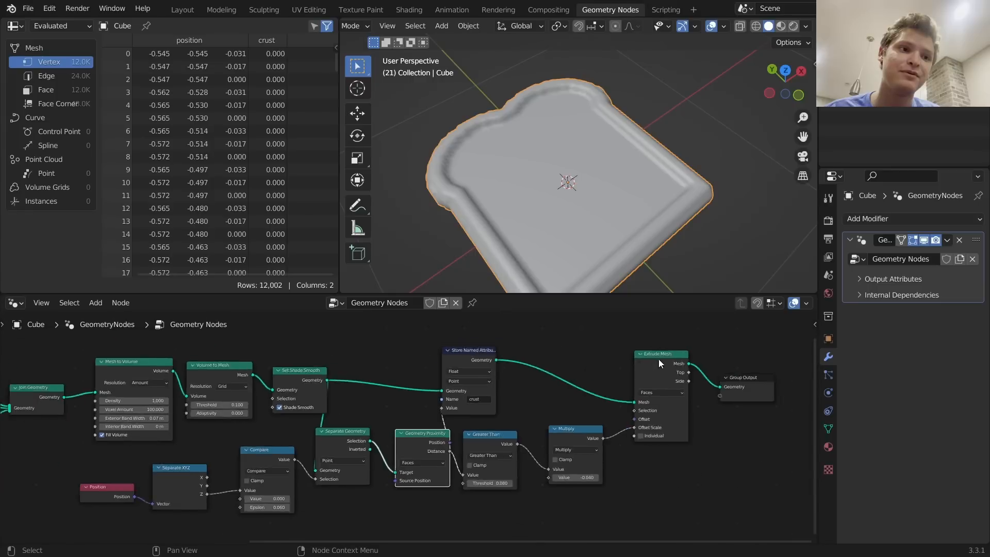
{"action": "middle_click_drag", "start_coordinate": [644, 370], "coordinate": [471, 387]}
{"action": "left_click_drag", "start_coordinate": [532, 434], "coordinate": [485, 380]}
{"action": "key", "text": "g"}
{"action": "left_click", "coordinate": [656, 377]}
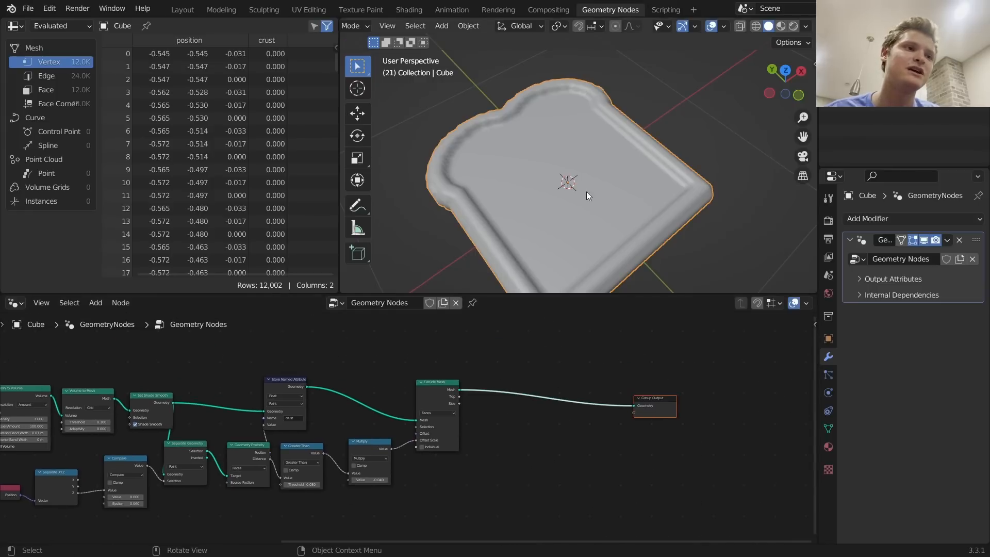
Duplicate the Extrude Mesh node and insert the copy on the link between it and Group Output
{"action": "mouse_move", "coordinate": [586, 190]}
{"action": "middle_mouse_down"}
{"action": "mouse_move", "coordinate": [581, 167]}
{"action": "mouse_move", "coordinate": [570, 194]}
{"action": "mouse_move", "coordinate": [580, 182]}
{"action": "middle_mouse_up"}
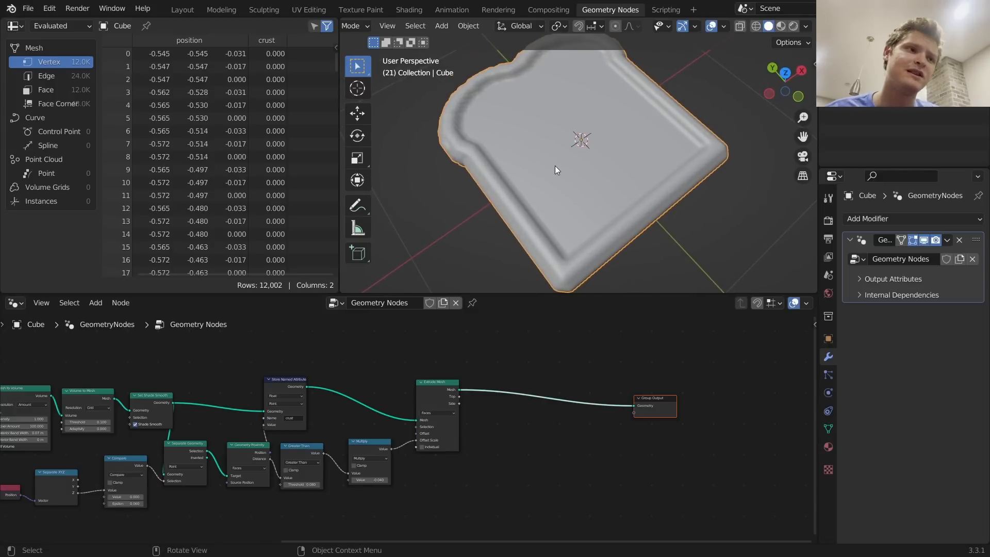
{"action": "scroll", "coordinate": [475, 388], "scroll_direction": "up", "scroll_amount": 7}
{"action": "middle_click_drag", "start_coordinate": [468, 373], "coordinate": [352, 395]}
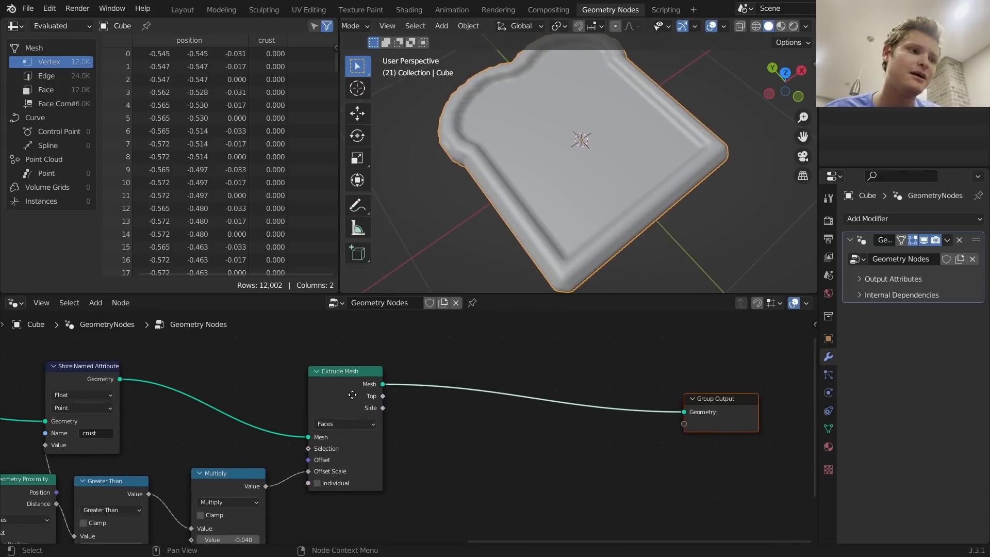
{"action": "key", "text": "shift+a"}
{"action": "left_click", "coordinate": [384, 278]}
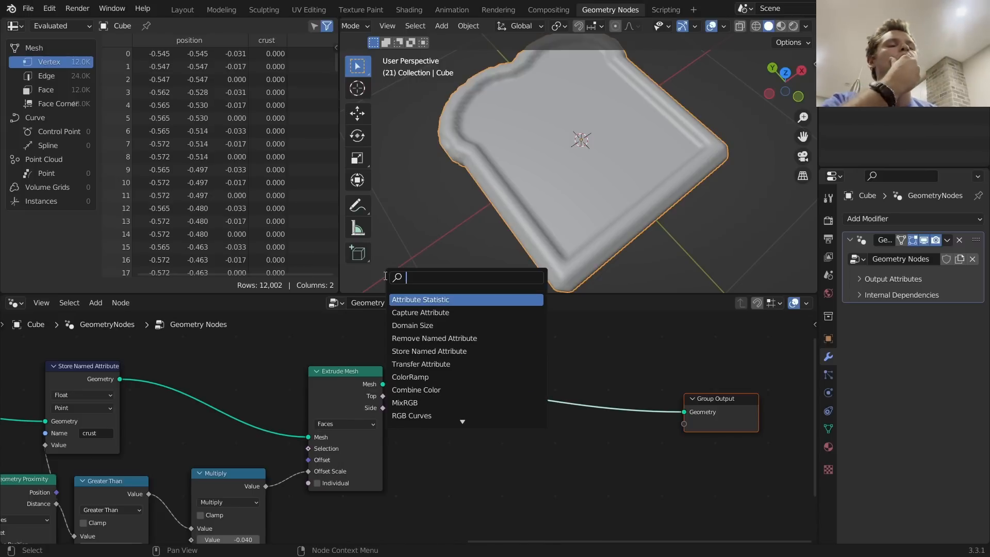
{"action": "left_click", "coordinate": [367, 377]}
{"action": "left_click", "coordinate": [367, 376]}
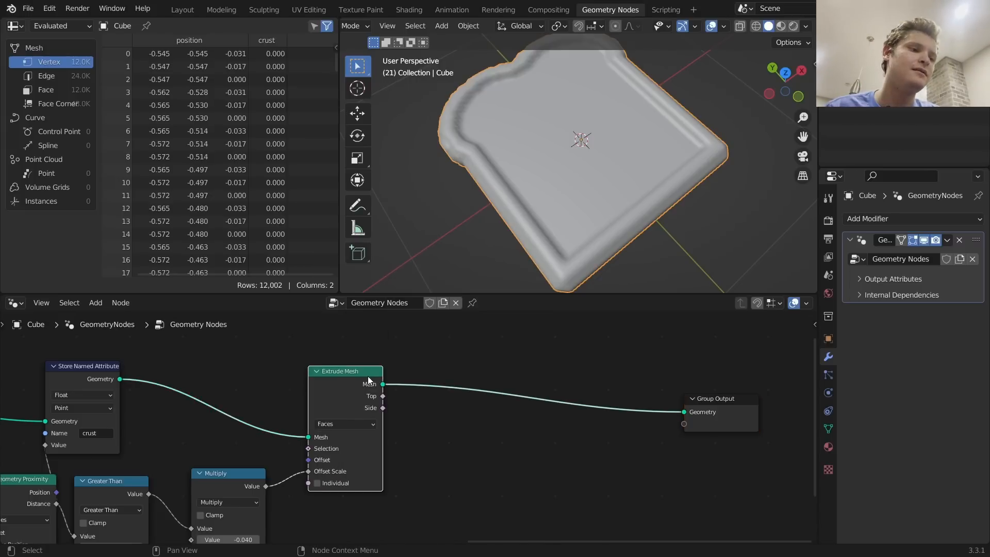
{"action": "key", "text": "shift+d"}
{"action": "left_click", "coordinate": [503, 376]}
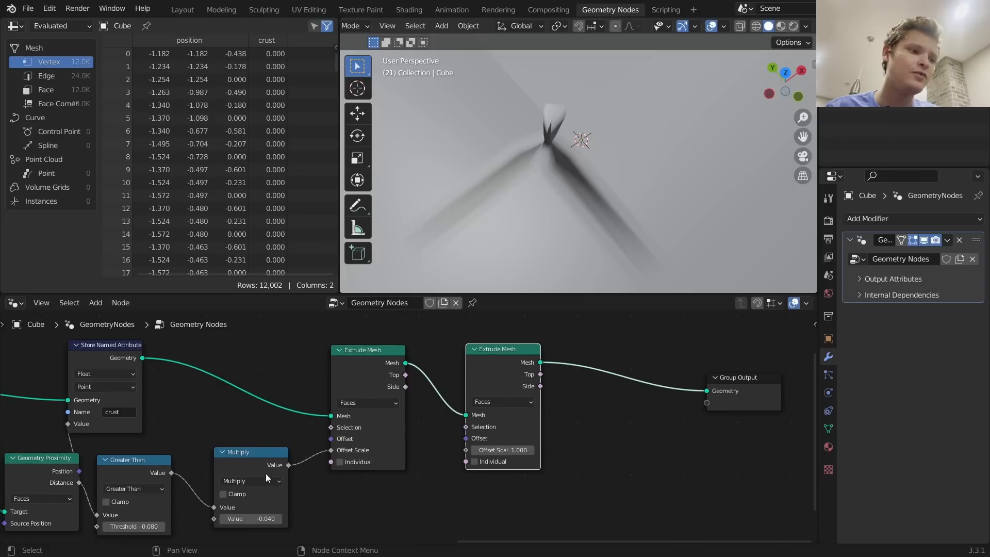
Connect the Greater Than value to the second Extrude Mesh's Offset Scale and remove the Multiply node while preserving its link
{"action": "left_click_drag", "start_coordinate": [289, 465], "coordinate": [467, 449]}
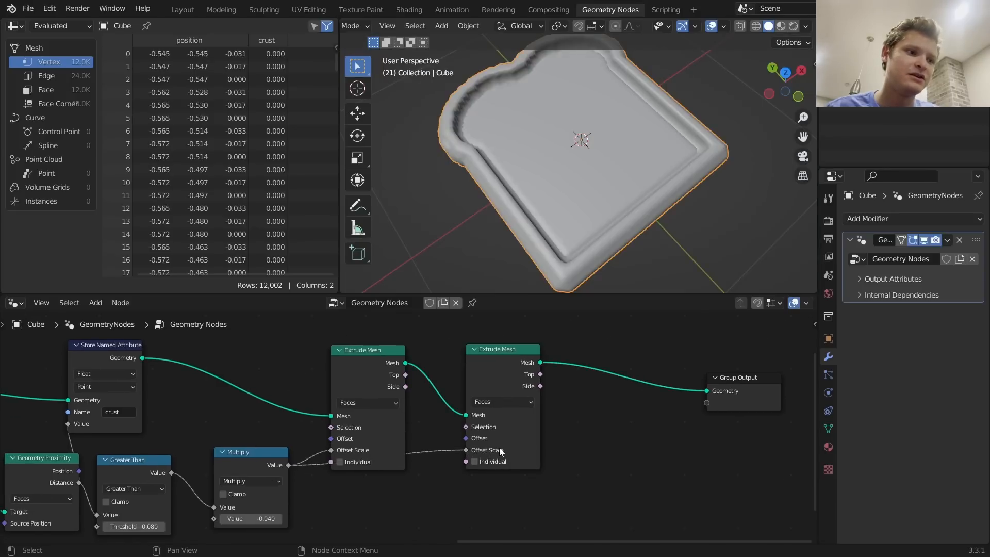
{"action": "left_click_drag", "start_coordinate": [172, 472], "coordinate": [469, 450]}
{"action": "left_click", "coordinate": [262, 454]}
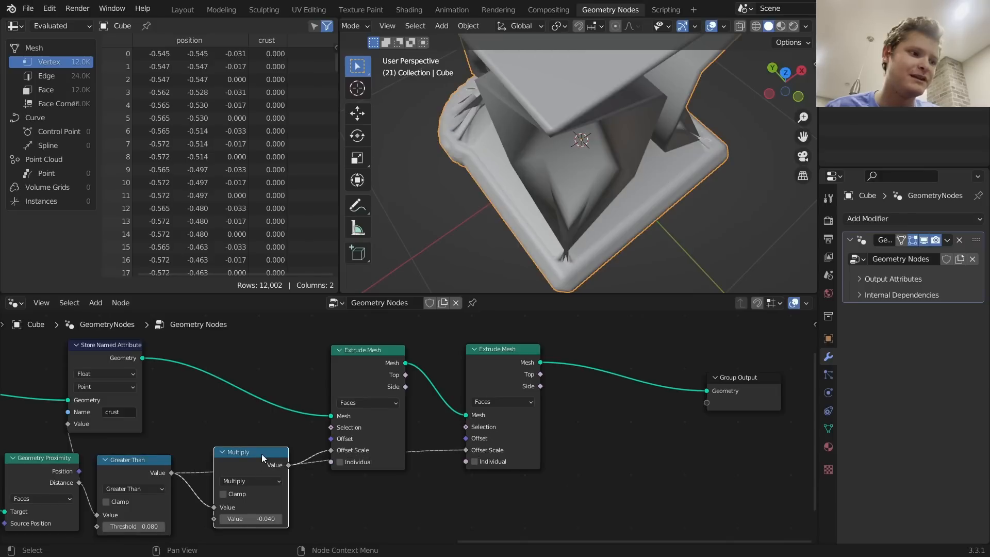
{"action": "key", "text": "ctrl+x"}
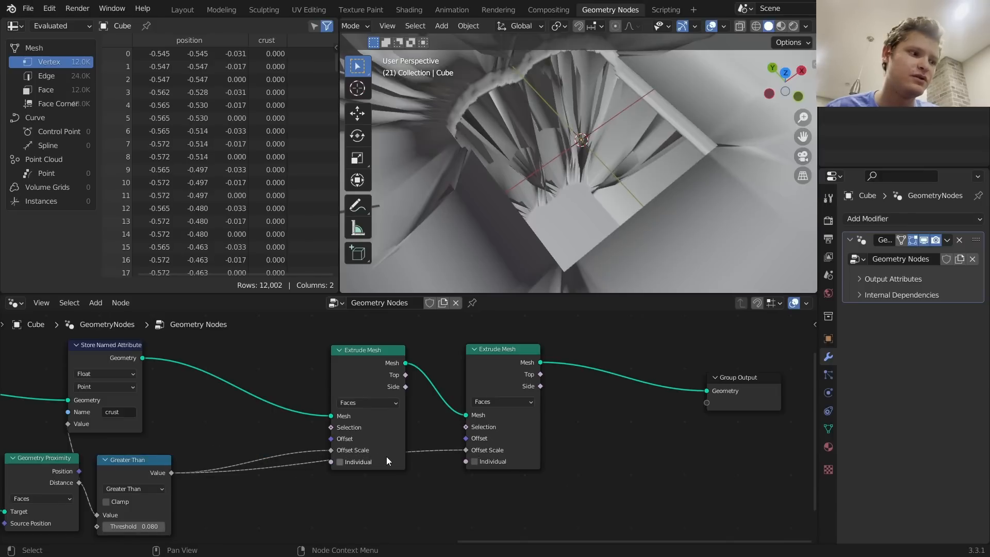
Insert a Greater Than copy, switched to Multiply with value 0, on the link to the second Extrude Mesh's Offset Scale
{"action": "middle_click_drag", "start_coordinate": [607, 147], "coordinate": [577, 150]}
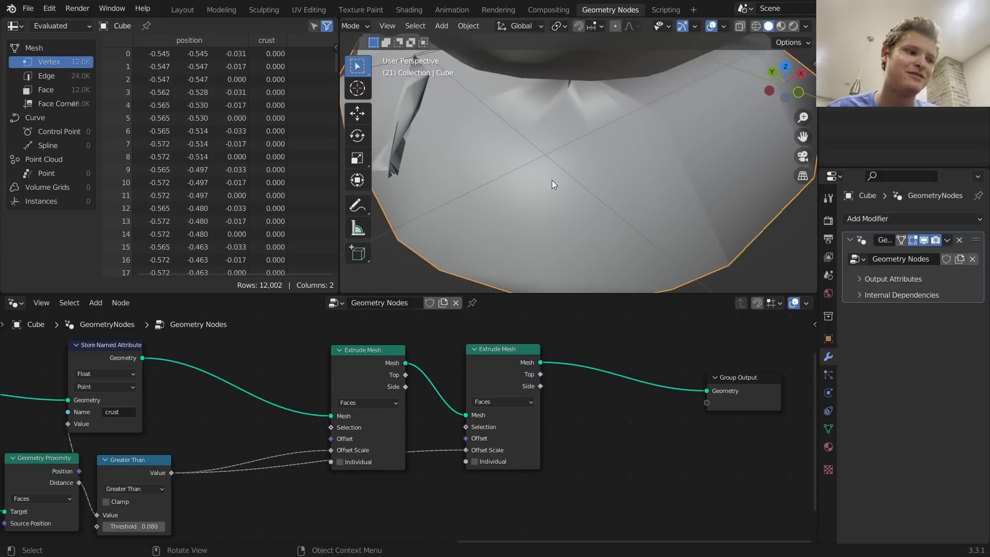
{"action": "left_click_drag", "start_coordinate": [142, 462], "coordinate": [397, 448]}
{"action": "left_click", "coordinate": [387, 478]}
{"action": "left_click", "coordinate": [382, 369]}
{"action": "left_click", "coordinate": [405, 513]}
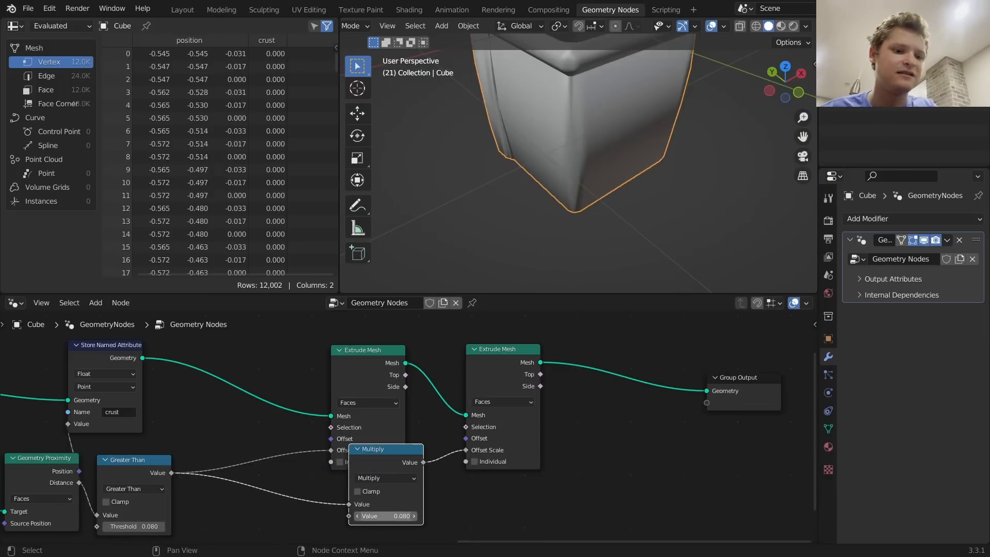
{"action": "type", "text": "0"}
{"action": "key", "text": "Return"}
Try a different value in the second extrusion's Multiply node, and remove that node while keeping its link
{"action": "middle_click_drag", "start_coordinate": [544, 176], "coordinate": [547, 263]}
{"action": "mouse_move", "coordinate": [385, 465]}
{"action": "left_mouse_down"}
{"action": "mouse_move", "coordinate": [353, 492]}
{"action": "mouse_move", "coordinate": [373, 468]}
{"action": "left_mouse_up"}
{"action": "middle_click_drag", "start_coordinate": [375, 514], "coordinate": [391, 500]}
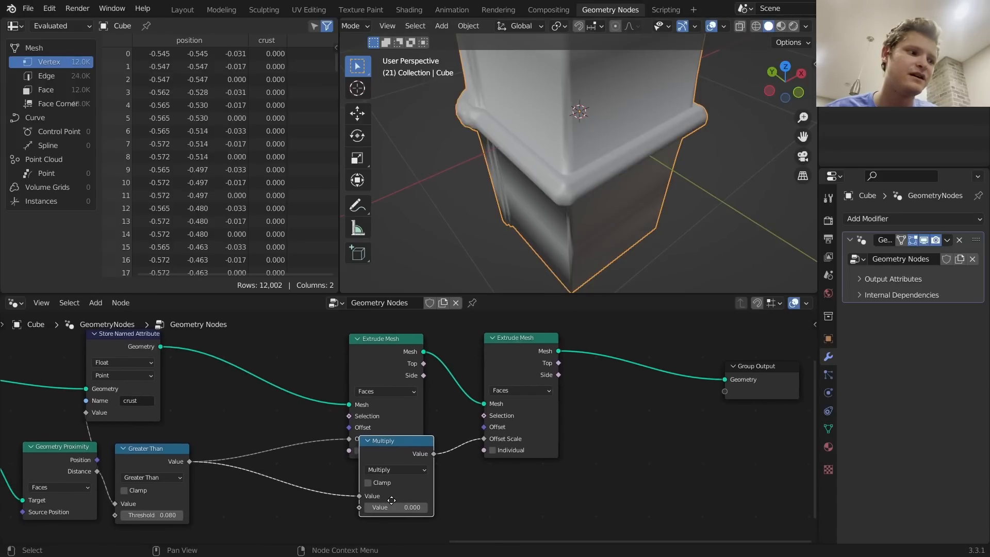
{"action": "mouse_move", "coordinate": [397, 507]}
{"action": "left_mouse_down"}
{"action": "mouse_move", "coordinate": [364, 507]}
{"action": "mouse_move", "coordinate": [401, 507]}
{"action": "left_mouse_up"}
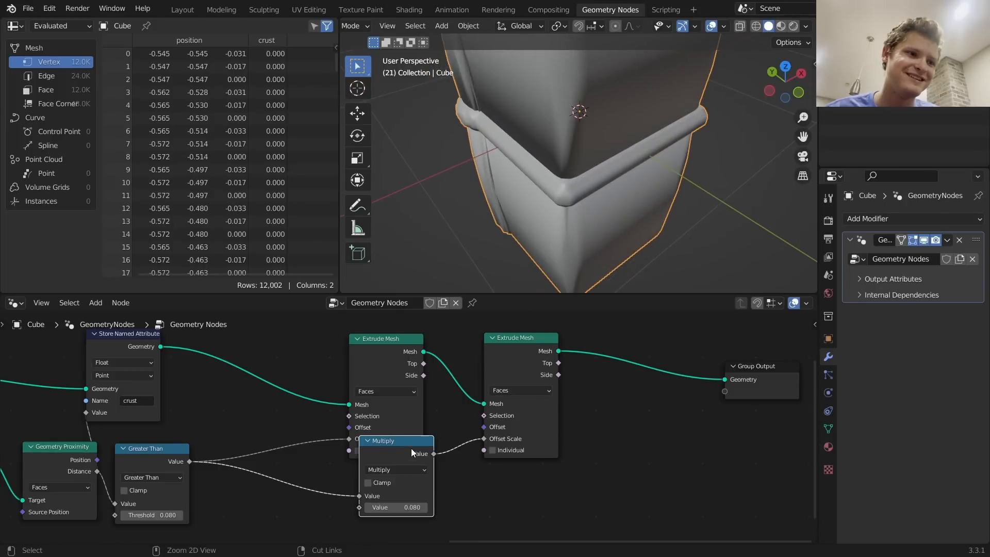
{"action": "key", "text": "ctrl+x"}
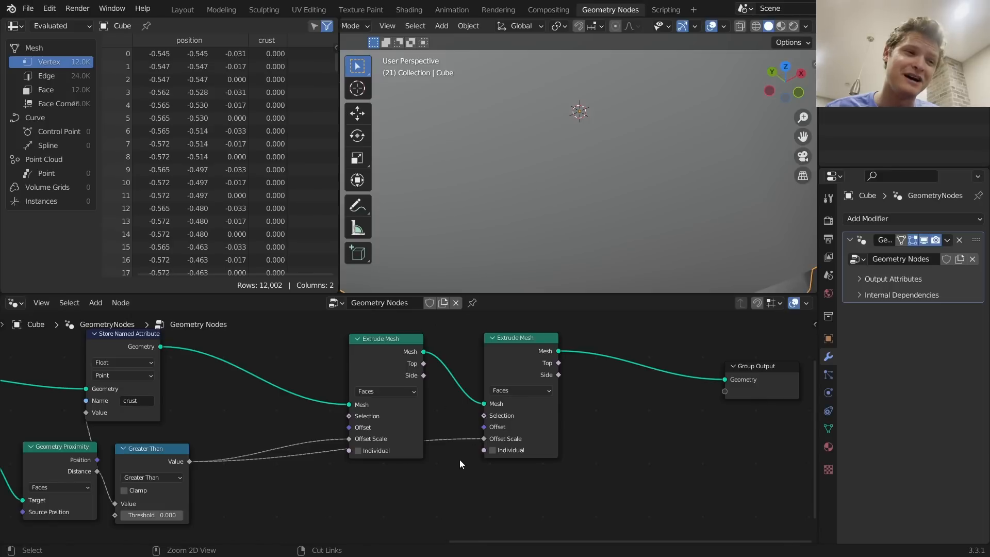
Move the Greater Than link to the second Extrude Mesh's Selection input and set its Offset Scale to 0
{"action": "left_click_drag", "start_coordinate": [483, 438], "coordinate": [484, 415]}
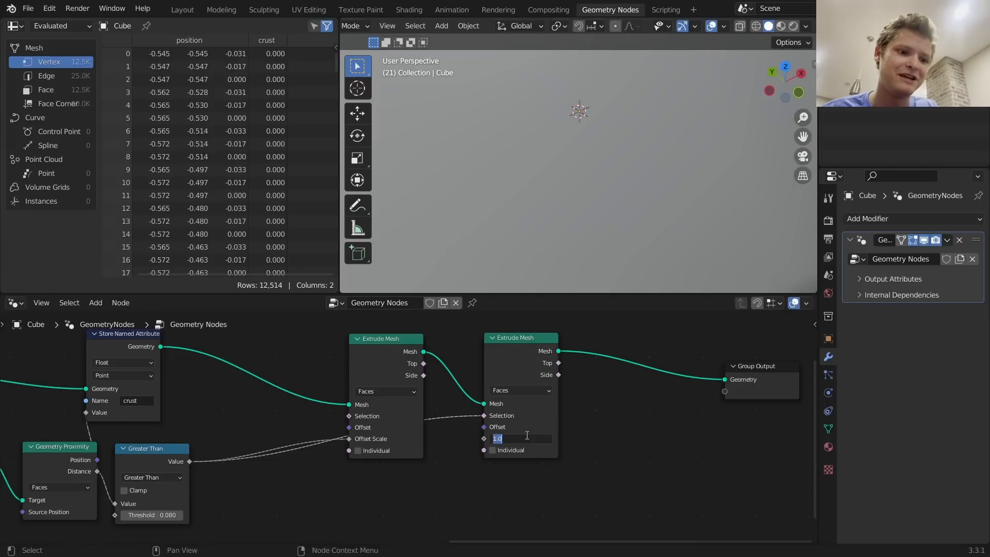
{"action": "type", "text": "0"}
{"action": "key", "text": "Return"}
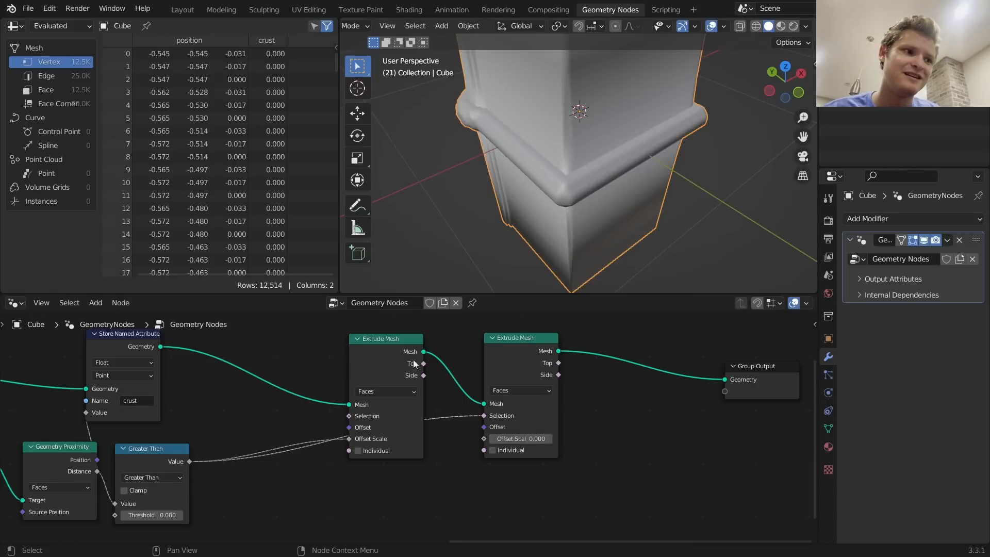
Preview the first Extrude Mesh and insert a Greater Than copy set to Multiply on its Offset Scale link
{"action": "left_click", "coordinate": [383, 340], "text": "ctrl+shift"}
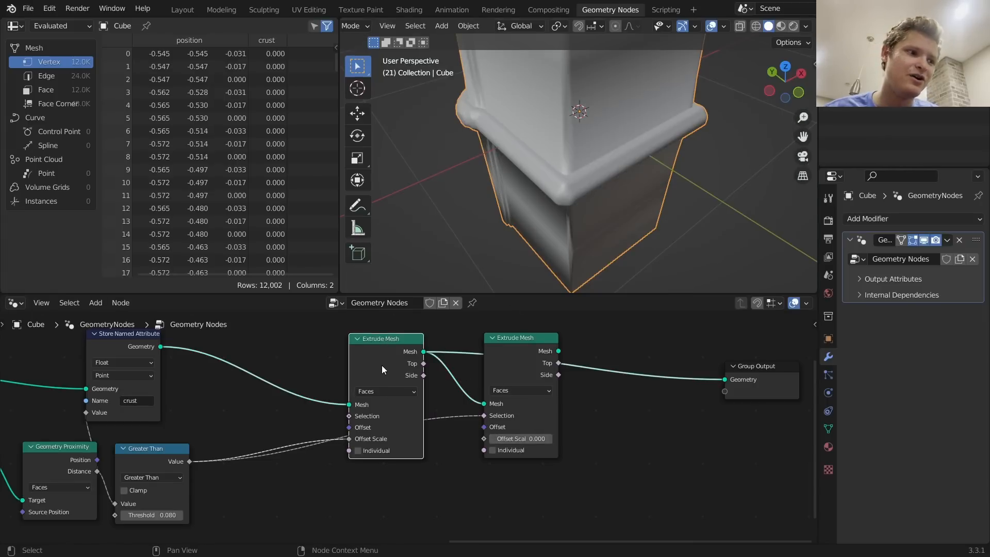
{"action": "middle_click_drag", "start_coordinate": [261, 439], "coordinate": [330, 414]}
{"action": "left_click", "coordinate": [232, 431]}
{"action": "key", "text": "shift+d"}
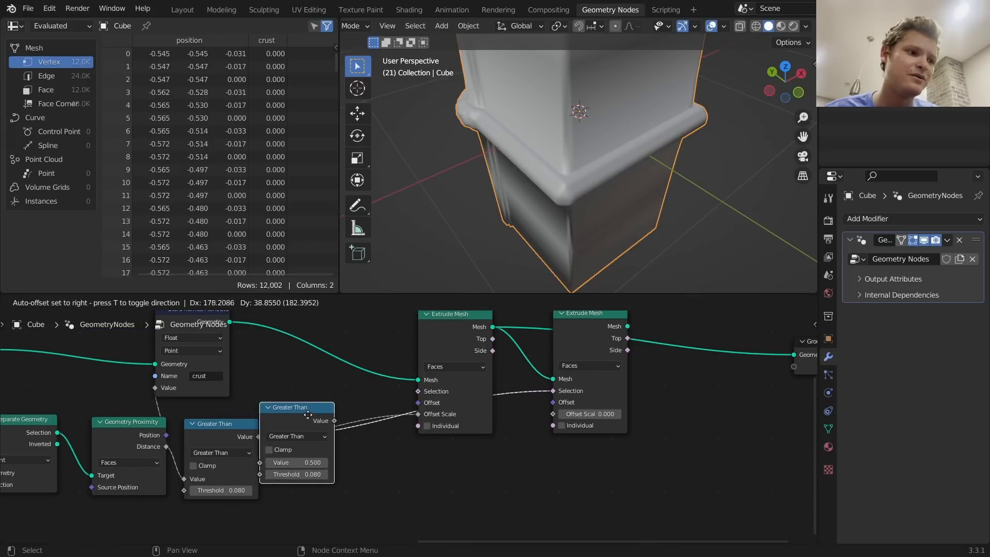
{"action": "left_click", "coordinate": [319, 425]}
{"action": "mouse_move", "coordinate": [320, 421]}
{"action": "left_mouse_down"}
{"action": "mouse_move", "coordinate": [288, 419]}
{"action": "mouse_move", "coordinate": [278, 395]}
{"action": "mouse_move", "coordinate": [320, 413]}
{"action": "left_mouse_up"}
{"action": "left_click", "coordinate": [344, 429]}
{"action": "left_click", "coordinate": [341, 317]}
{"action": "left_click", "coordinate": [342, 462]}
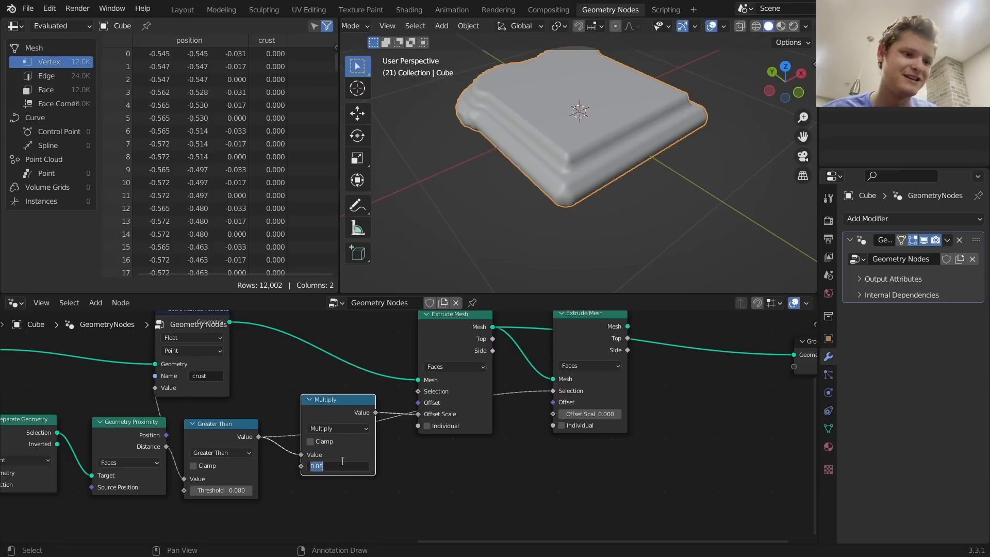
{"action": "key", "text": "Return"}
Set the value of the Multiply node feeding the first Extrude Mesh to -0.040
{"action": "left_click", "coordinate": [451, 326]}
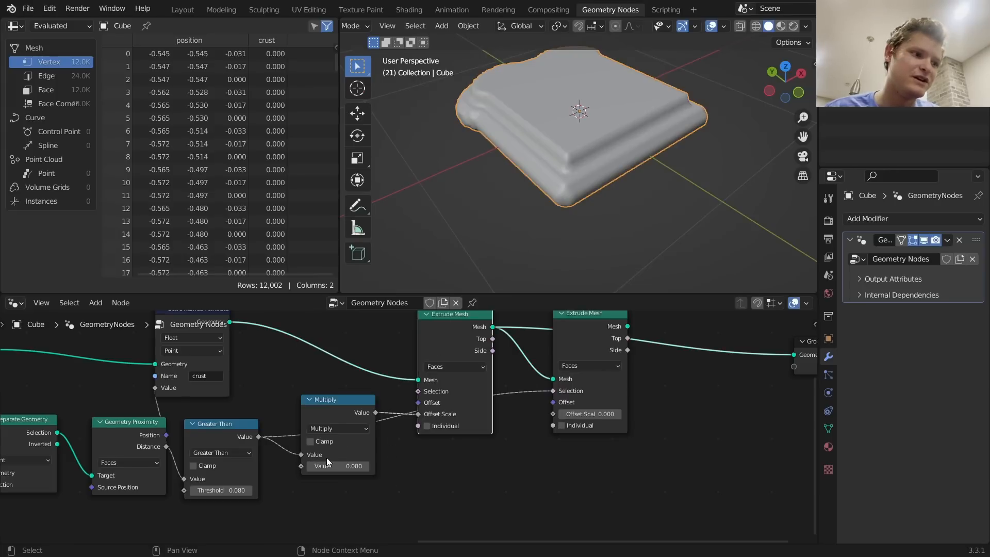
{"action": "left_click", "coordinate": [338, 466]}
{"action": "type", "text": "0"}
{"action": "key", "text": "Return"}
{"action": "mouse_move", "coordinate": [337, 465]}
{"action": "left_mouse_down"}
{"action": "mouse_move", "coordinate": [324, 466]}
{"action": "mouse_move", "coordinate": [341, 465]}
{"action": "left_mouse_up"}
Route the second Extrude Mesh's Mesh output back to the Group Output
{"action": "left_click", "coordinate": [590, 331]}
{"action": "middle_click_drag", "start_coordinate": [590, 331], "coordinate": [552, 347]}
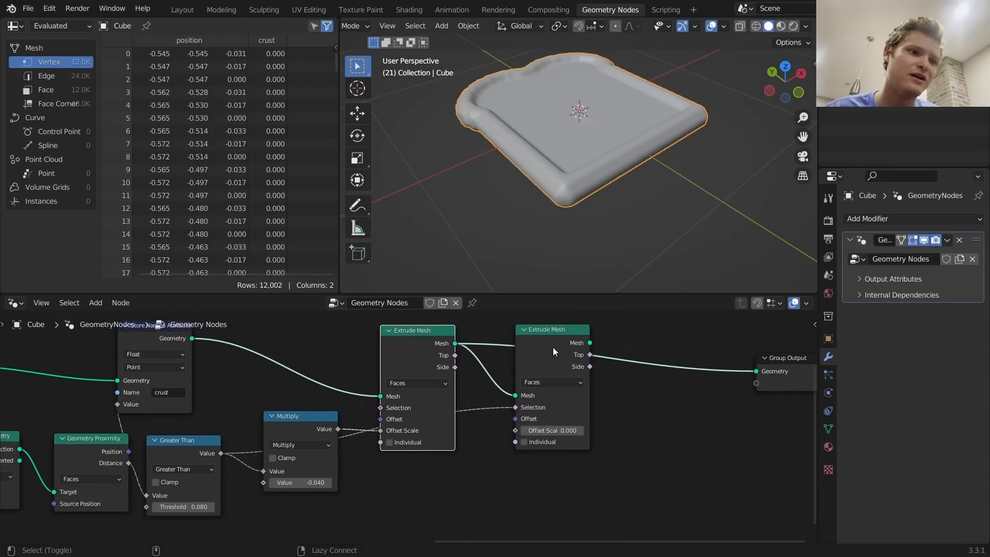
{"action": "left_click_drag", "start_coordinate": [221, 453], "coordinate": [552, 431]}
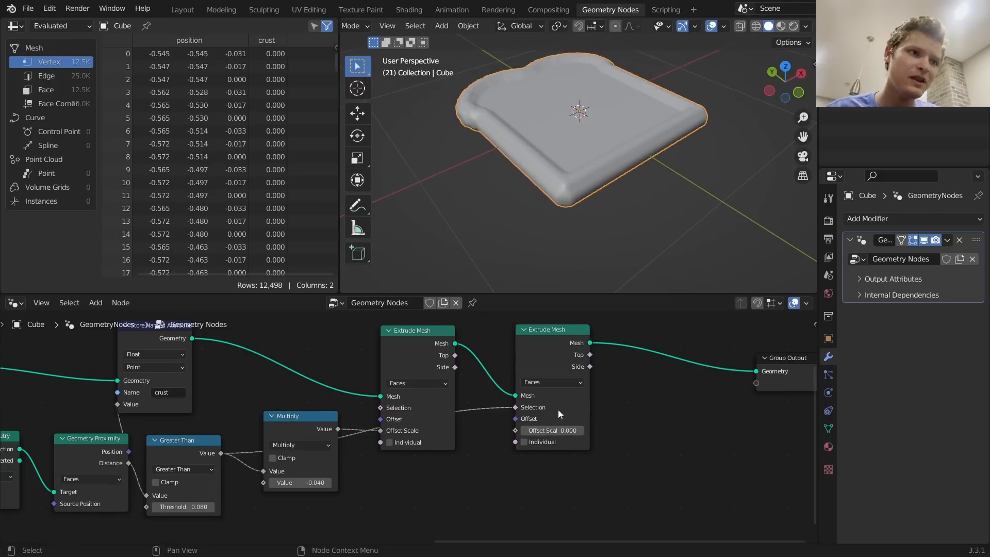
{"action": "middle_click_drag", "start_coordinate": [558, 409], "coordinate": [534, 381]}
Add a Voronoi Texture with its Distance driving the second Extrude Mesh's Offset Scale, placed below the Multiply node
{"action": "left_click_drag", "start_coordinate": [498, 410], "coordinate": [429, 482]}
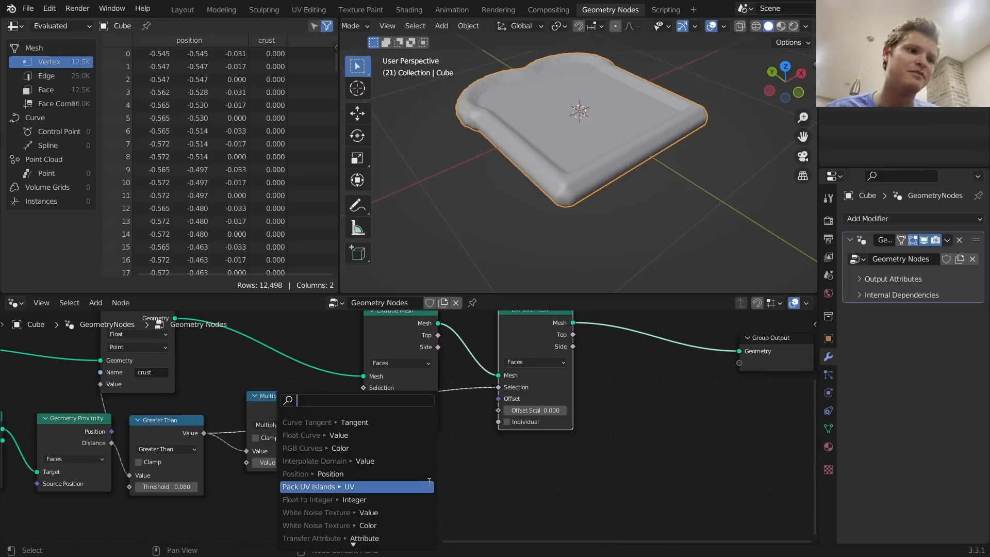
{"action": "type", "text": "voron"}
{"action": "key", "text": "Return"}
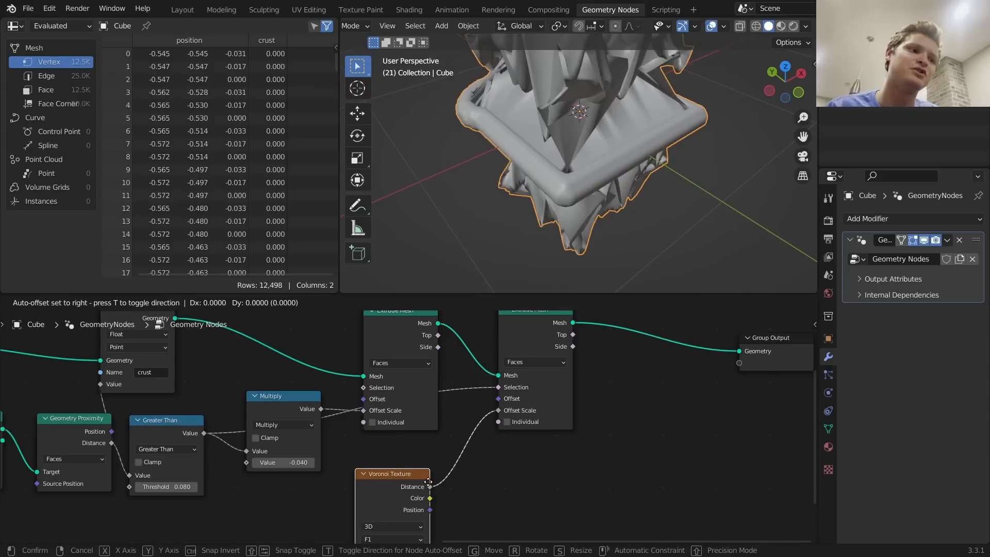
{"action": "left_click", "coordinate": [323, 487]}
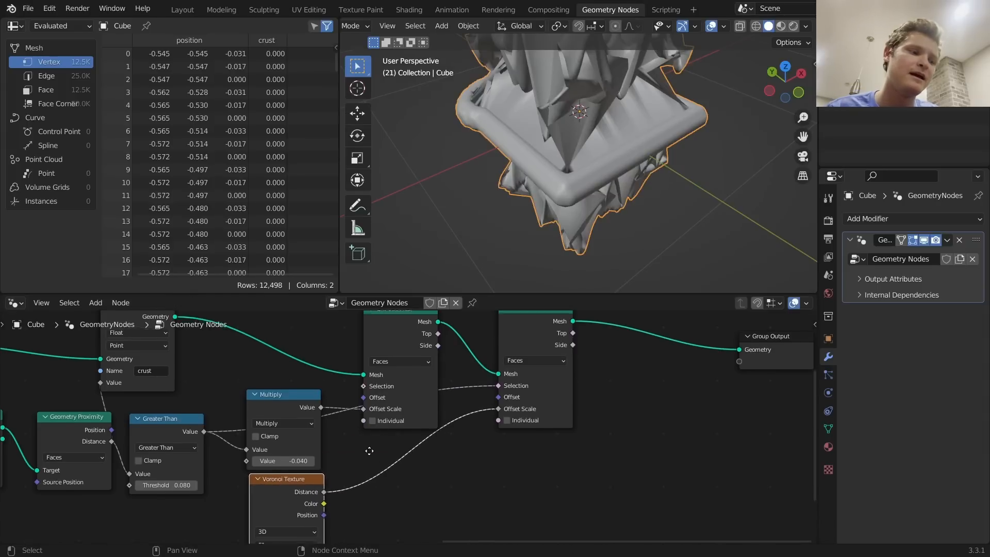
Insert a copy of the Multiply node between the Voronoi Distance and the Offset Scale, with a value of 0.040
{"action": "middle_click_drag", "start_coordinate": [283, 409], "coordinate": [298, 381]}
{"action": "left_click", "coordinate": [298, 382]}
{"action": "key", "text": "shift+d"}
{"action": "left_click", "coordinate": [417, 437]}
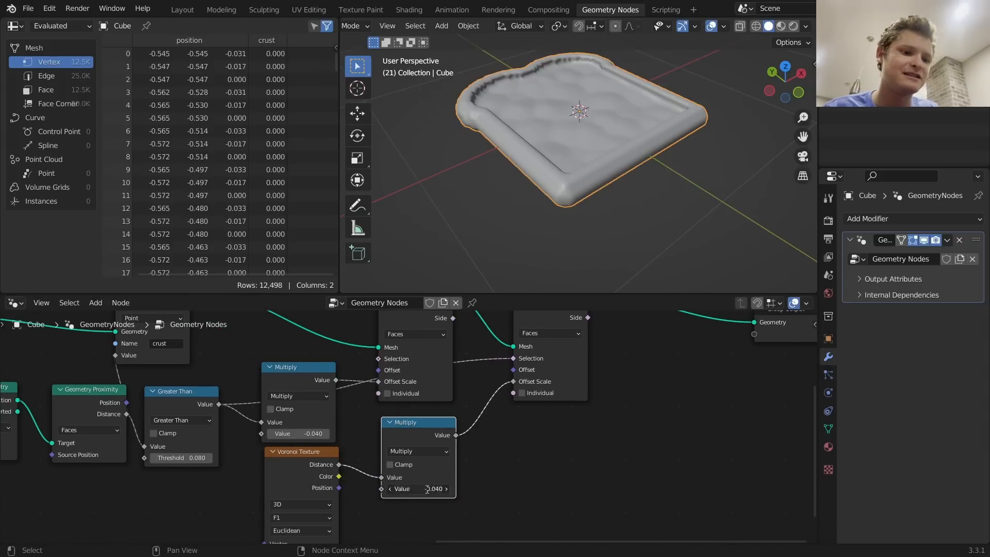
{"action": "left_click", "coordinate": [427, 488]}
{"action": "type", "text": "0"}
{"action": "key", "text": "Return"}
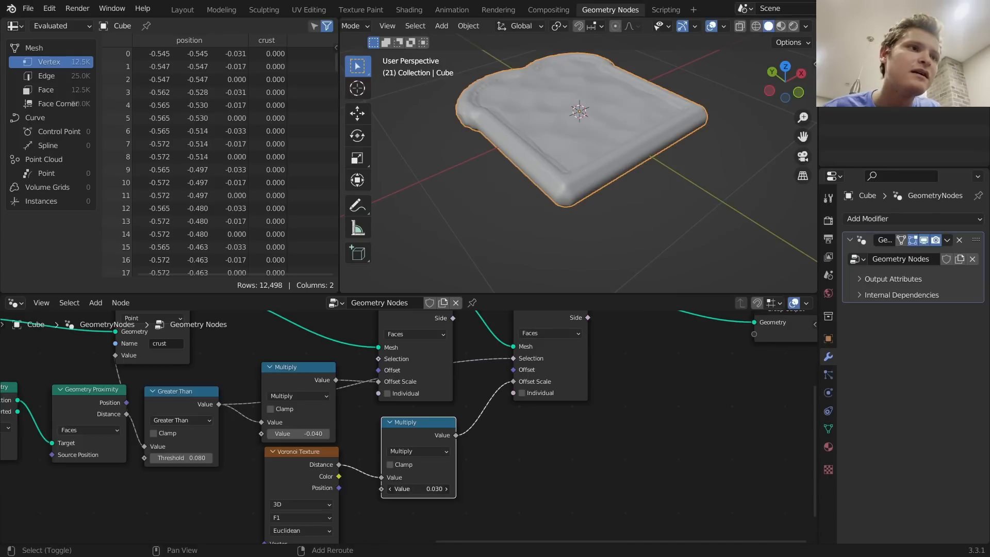
{"action": "mouse_move", "coordinate": [426, 489]}
{"action": "left_mouse_down"}
{"action": "mouse_move", "coordinate": [479, 489]}
{"action": "mouse_move", "coordinate": [437, 489]}
{"action": "left_mouse_up"}
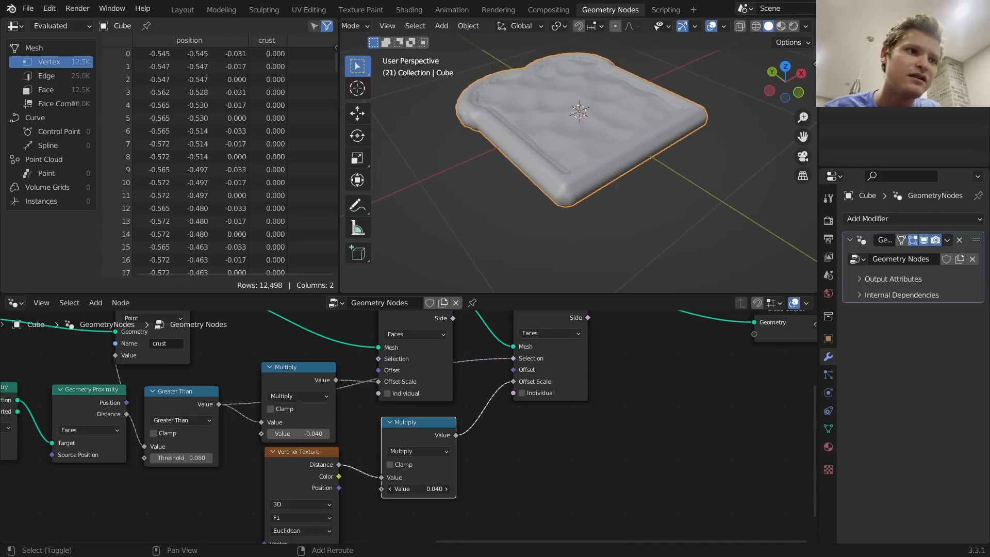
{"action": "middle_click_drag", "start_coordinate": [541, 195], "coordinate": [581, 147]}
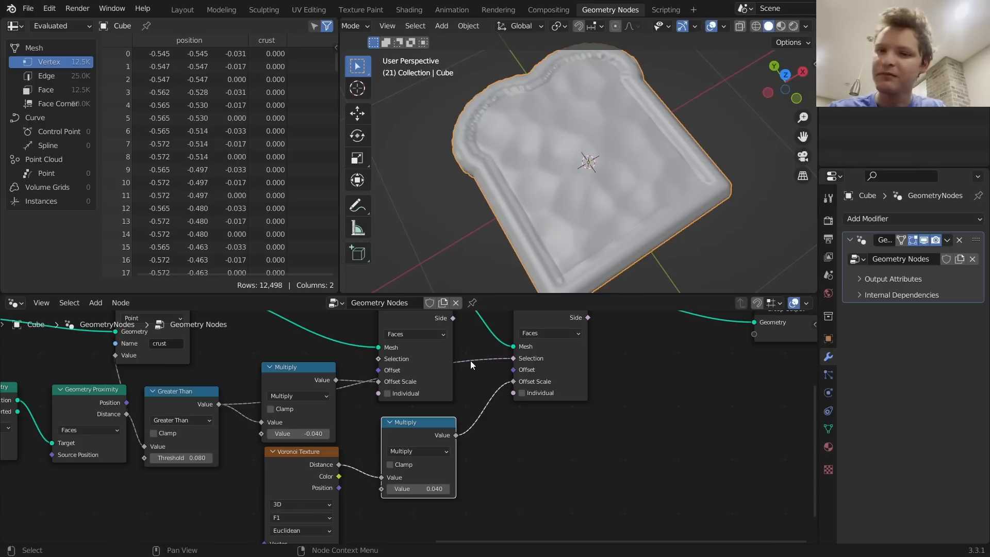
Set the Voronoi Texture's Scale to 23.800 and check the finer surface on the bread
{"action": "middle_click_drag", "start_coordinate": [591, 178], "coordinate": [591, 161]}
{"action": "middle_click_drag", "start_coordinate": [403, 498], "coordinate": [461, 379]}
{"action": "left_click_drag", "start_coordinate": [356, 437], "coordinate": [431, 436]}
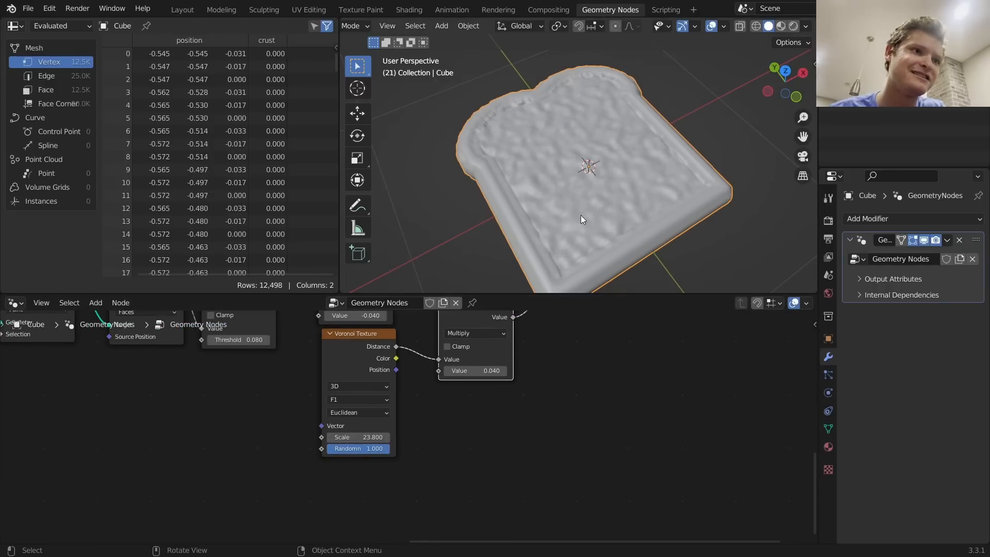
{"action": "middle_click_drag", "start_coordinate": [581, 215], "coordinate": [580, 219]}
{"action": "middle_click_drag", "start_coordinate": [607, 178], "coordinate": [605, 197]}
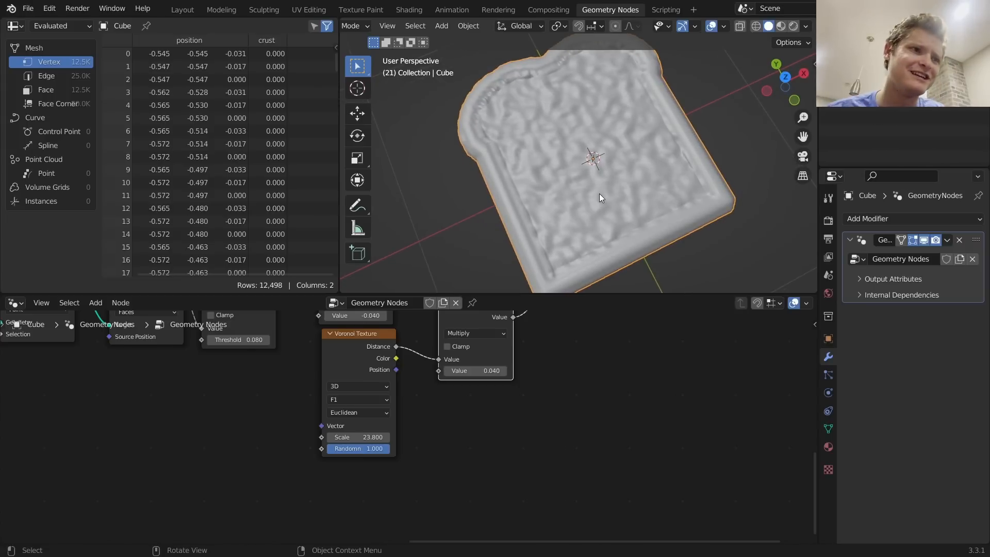
Reduce the value of the Multiply node after the Voronoi Texture to 0.020
{"action": "middle_click_drag", "start_coordinate": [515, 431], "coordinate": [526, 500]}
{"action": "scroll", "coordinate": [520, 487], "scroll_direction": "up", "scroll_amount": 5}
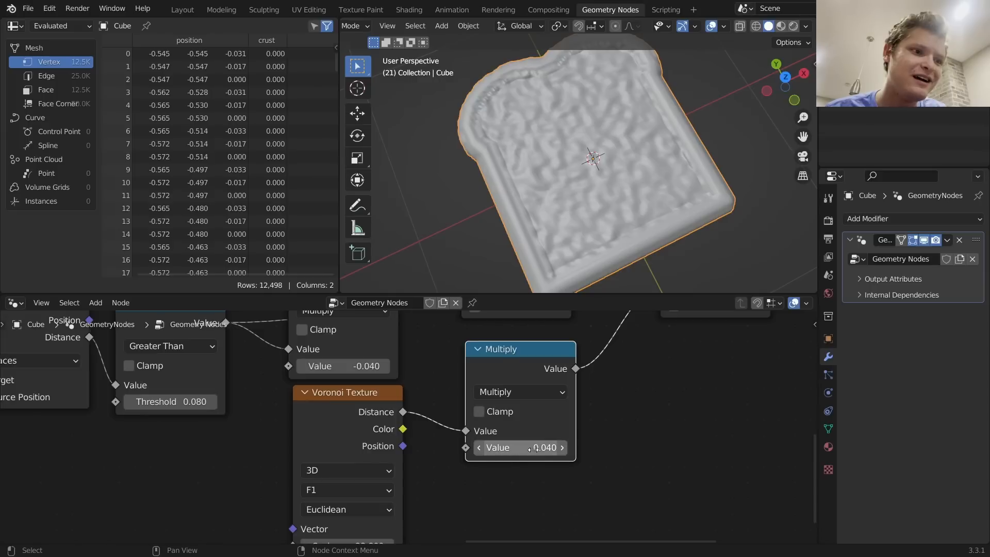
{"action": "left_click_drag", "start_coordinate": [534, 448], "coordinate": [548, 449]}
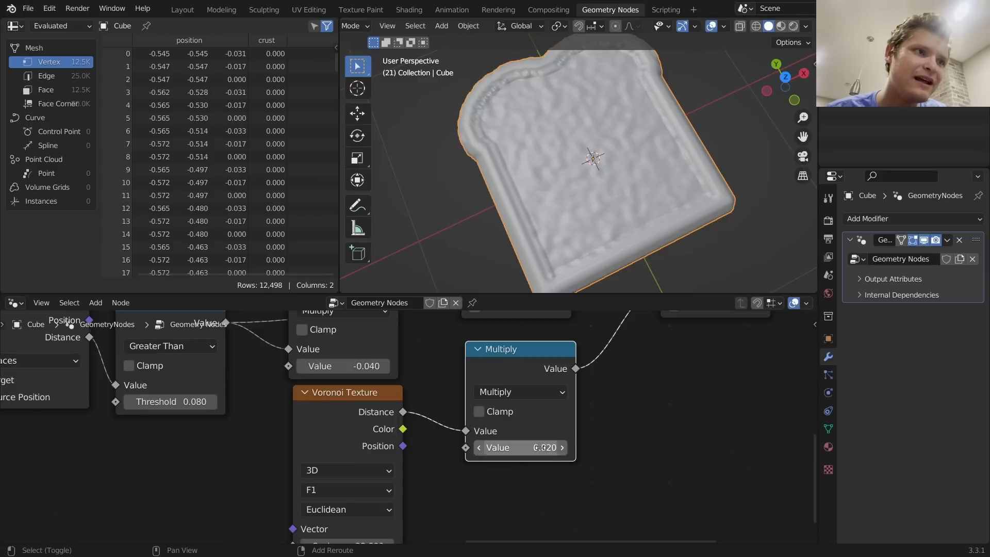
{"action": "middle_click_drag", "start_coordinate": [538, 95], "coordinate": [539, 137]}
Lower the Greater Than threshold to 0.010 and inspect the slice from above
{"action": "middle_click_drag", "start_coordinate": [95, 419], "coordinate": [335, 492]}
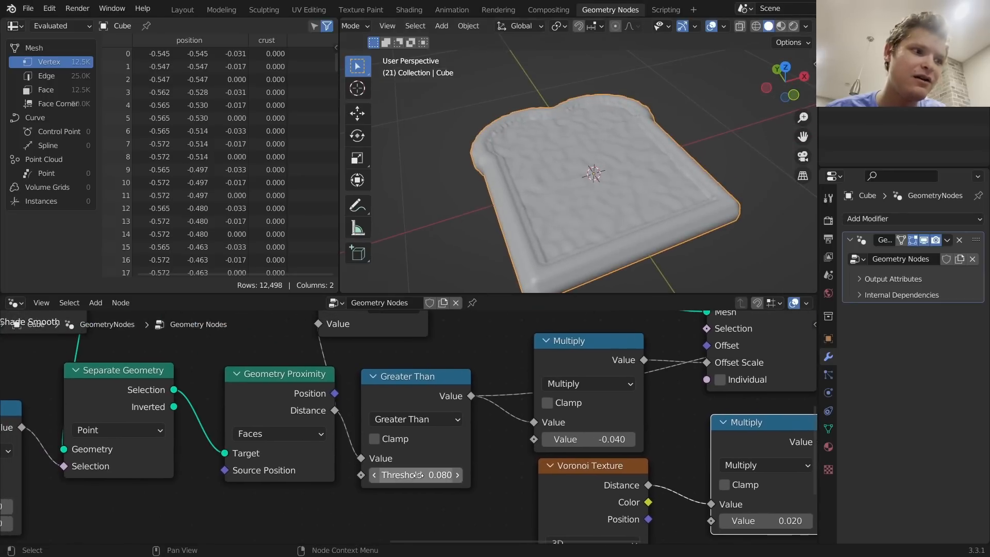
{"action": "left_click_drag", "start_coordinate": [421, 474], "coordinate": [394, 475]}
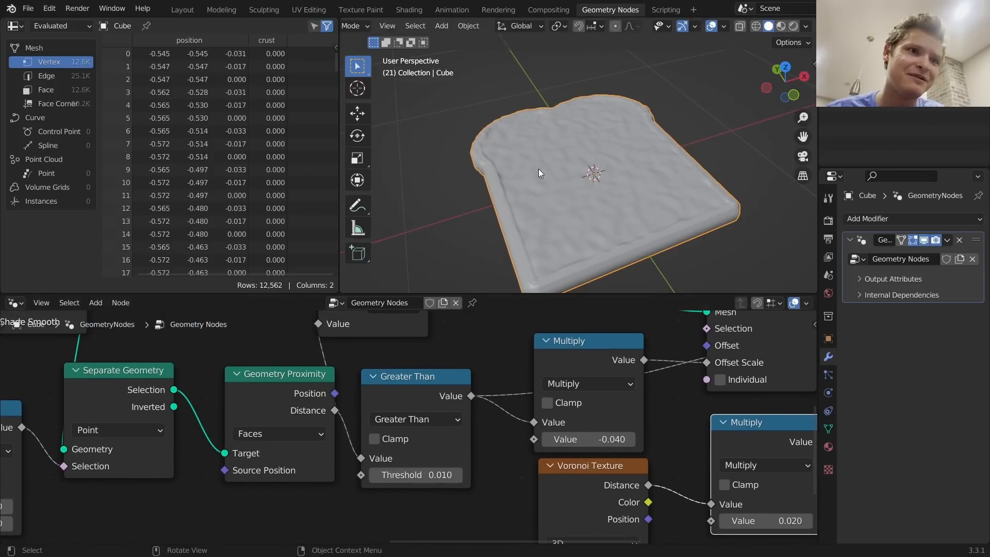
{"action": "middle_click_drag", "start_coordinate": [538, 169], "coordinate": [528, 243]}
{"action": "middle_click_drag", "start_coordinate": [580, 197], "coordinate": [626, 180]}
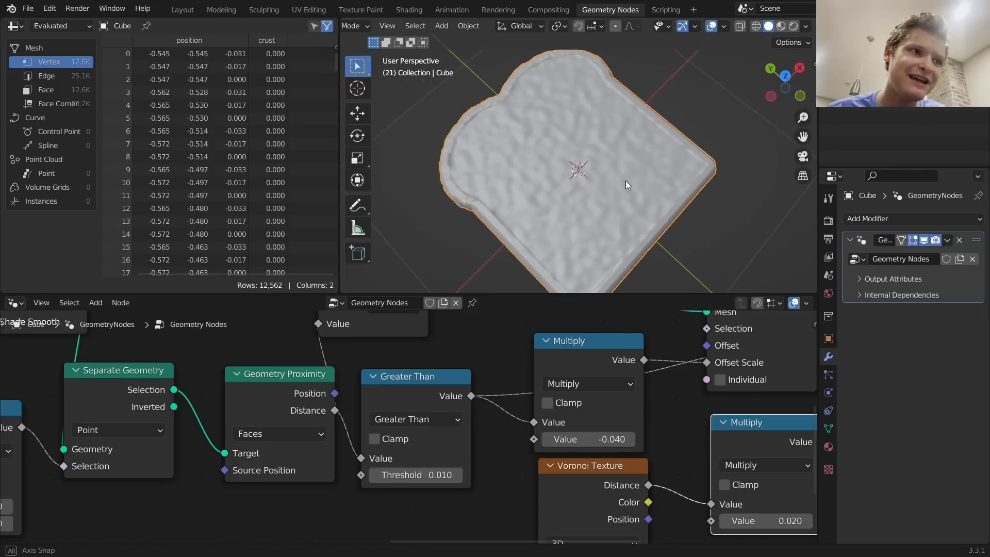
Save the bread file and look over the bumpy slice and the end of the node tree
{"action": "scroll", "coordinate": [685, 453], "scroll_direction": "down", "scroll_amount": 3}
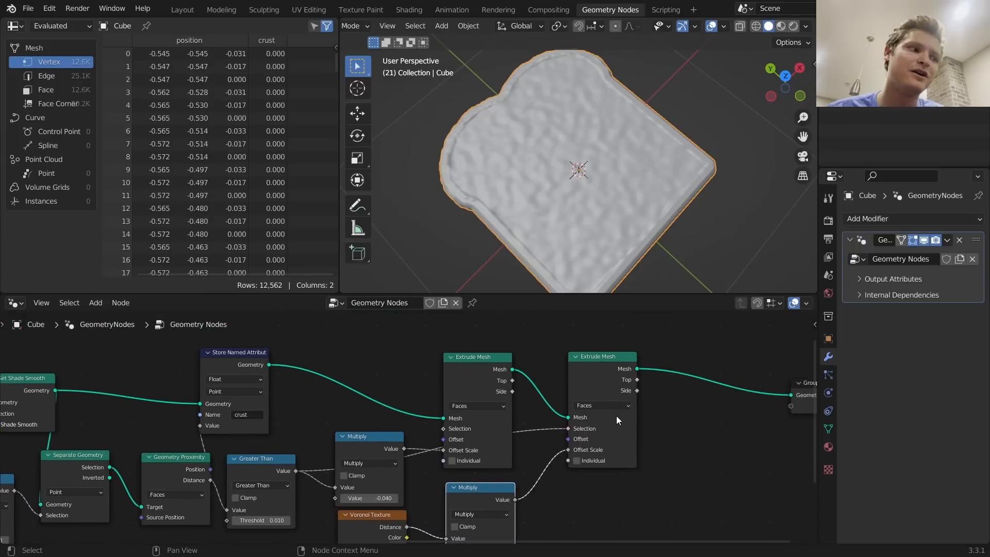
{"action": "scroll", "coordinate": [465, 408], "scroll_direction": "down", "scroll_amount": 2}
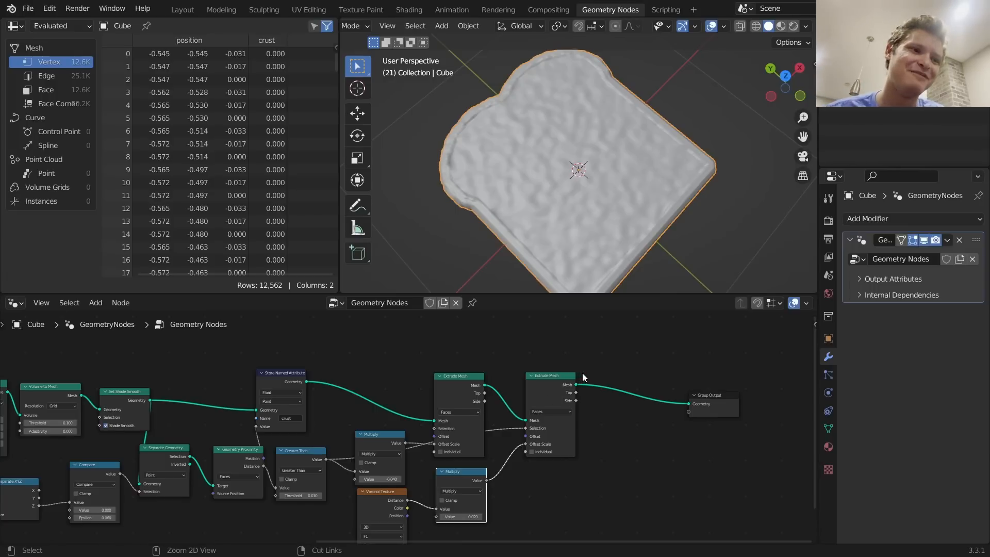
{"action": "key", "text": "ctrl+s"}
{"action": "middle_click_drag", "start_coordinate": [583, 372], "coordinate": [447, 375]}
{"action": "scroll", "coordinate": [481, 357], "scroll_direction": "up", "scroll_amount": 2}
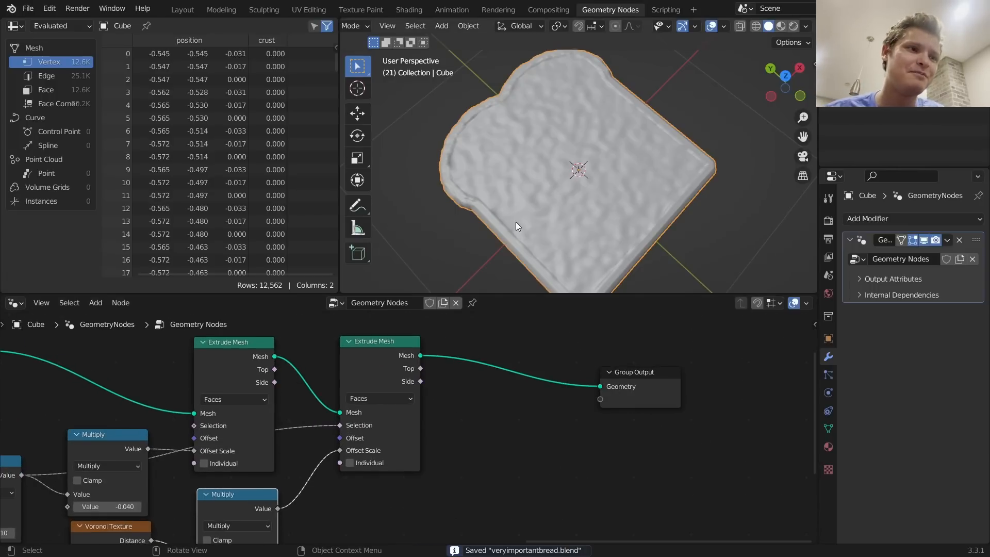
{"action": "middle_click_drag", "start_coordinate": [515, 221], "coordinate": [528, 196]}
{"action": "key", "text": "shift+a"}
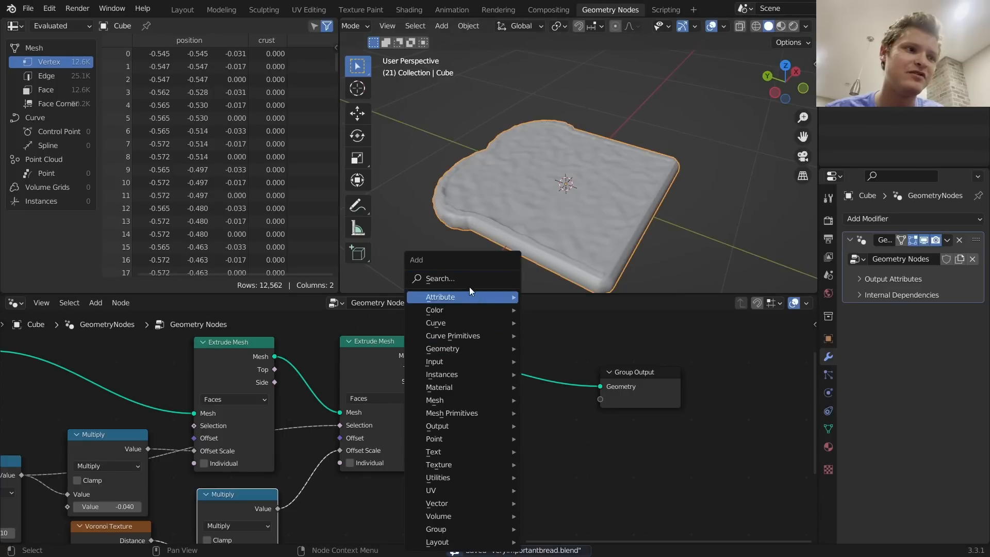
{"action": "left_click", "coordinate": [468, 277]}
{"action": "type", "text": "set"}
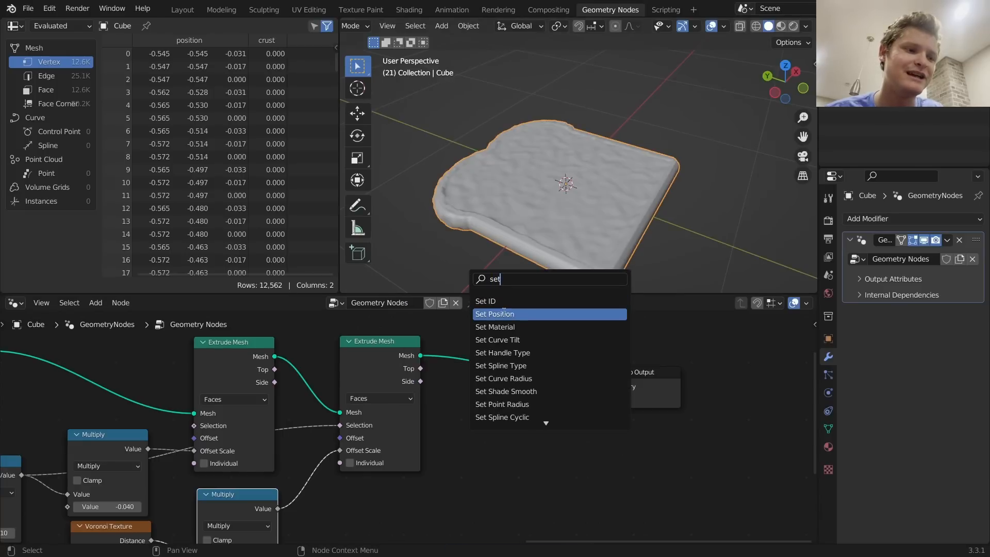
{"action": "type", "text": " shad"}
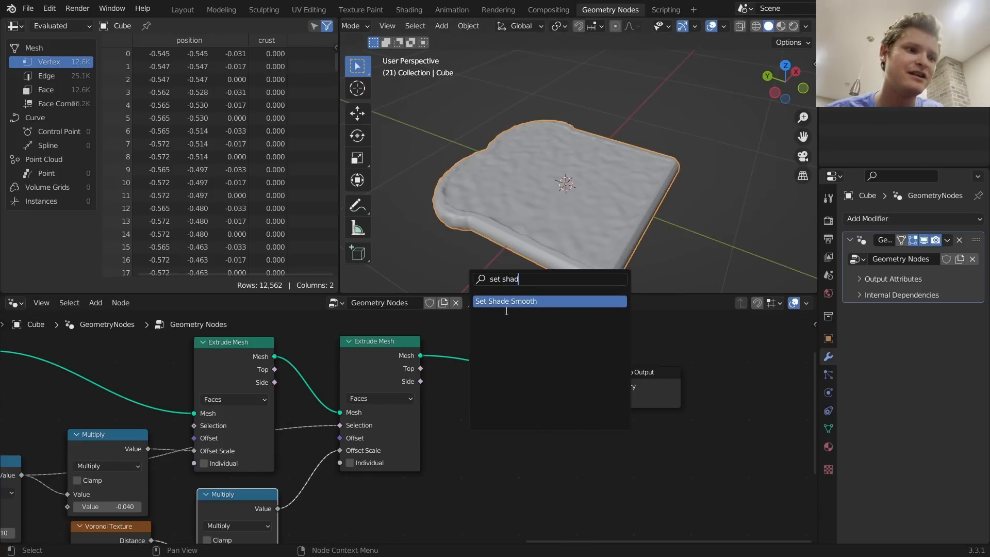
{"action": "key", "text": "Return"}
Insert a Set Material node between the second Extrude Mesh and the Group Output, and assign it the existing Material
{"action": "key", "text": "shift+a"}
{"action": "left_click", "coordinate": [397, 278]}
{"action": "type", "text": "set t"}
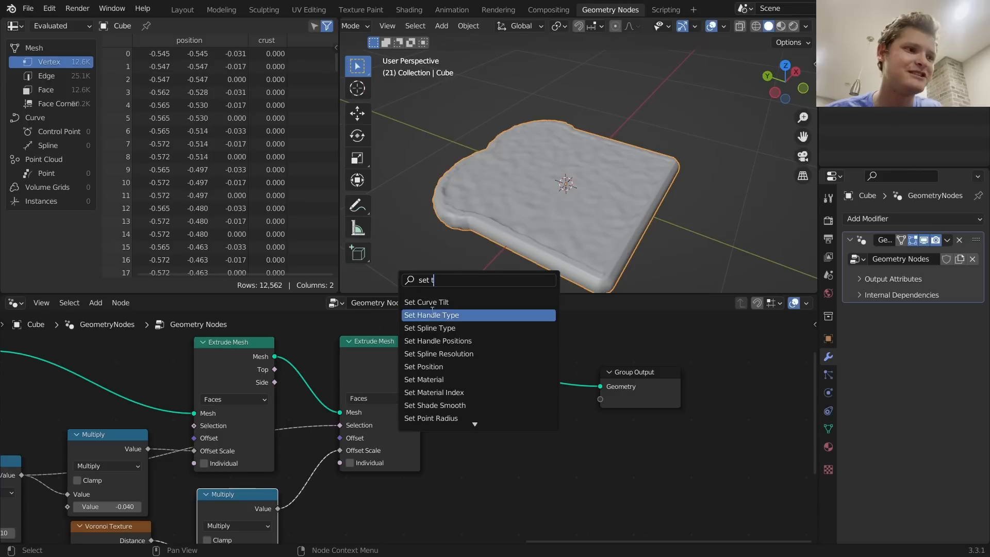
{"action": "type", "text": "m"}
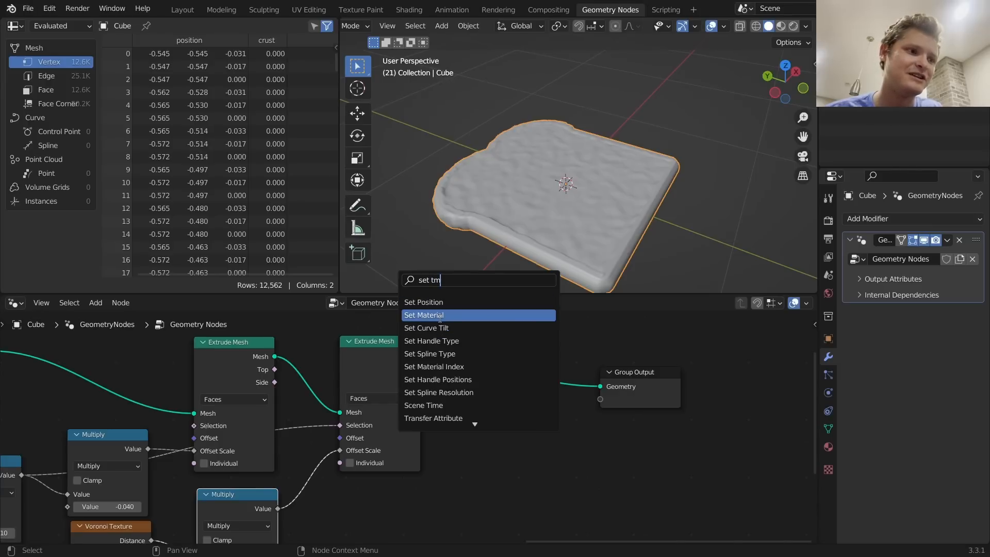
{"action": "left_click", "coordinate": [437, 314]}
{"action": "left_click", "coordinate": [508, 383]}
{"action": "left_click", "coordinate": [499, 403]}
{"action": "left_click", "coordinate": [503, 419]}
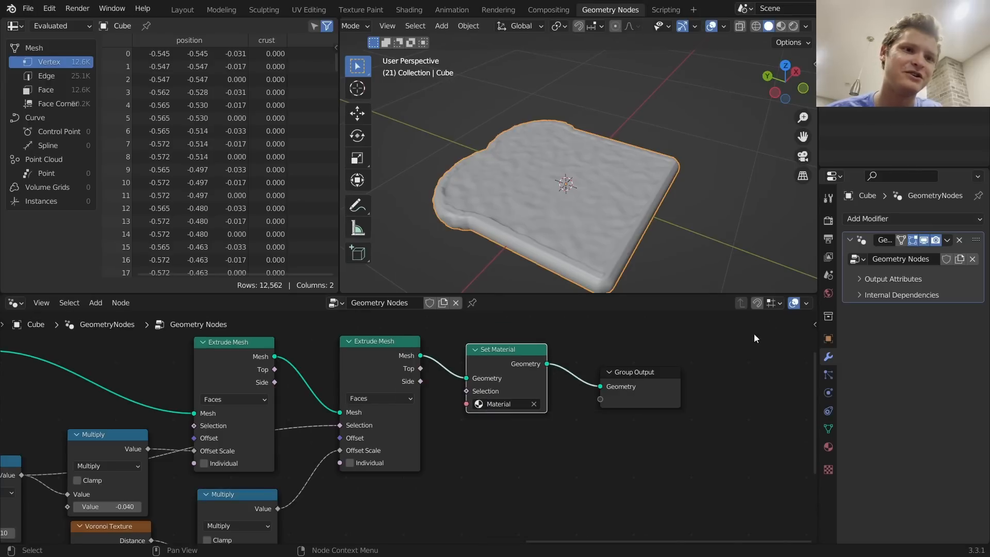
Split the node area, turn the new part into a Shader Editor, and assign the existing Material to the object
{"action": "left_click_drag", "start_coordinate": [817, 297], "coordinate": [298, 317]}
{"action": "left_click", "coordinate": [309, 303]}
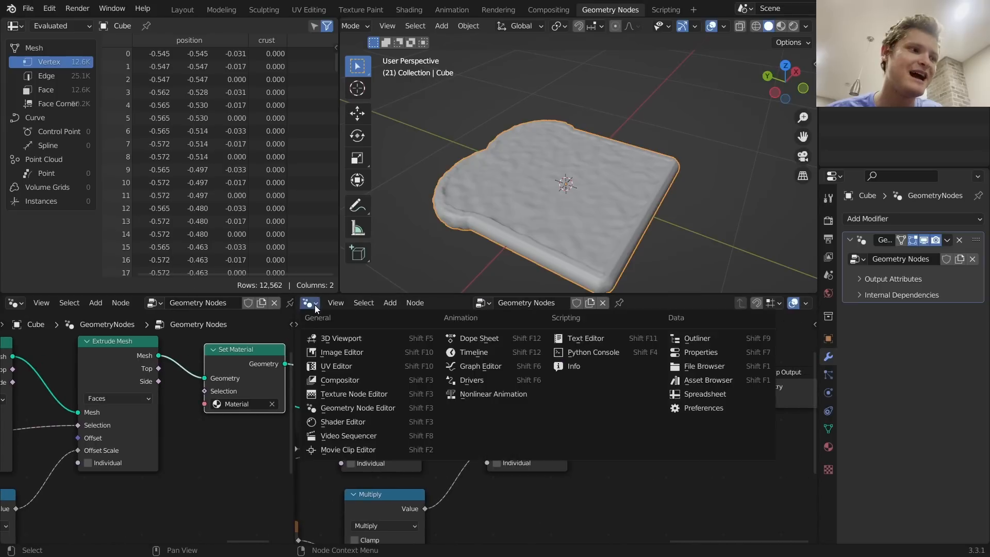
{"action": "left_click", "coordinate": [352, 419]}
{"action": "left_click", "coordinate": [561, 302]}
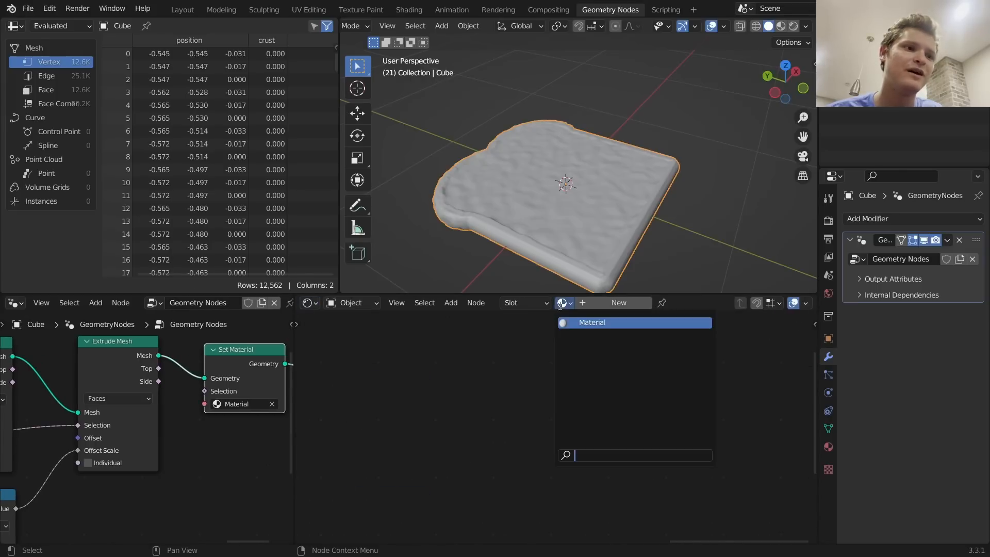
{"action": "left_click", "coordinate": [588, 323]}
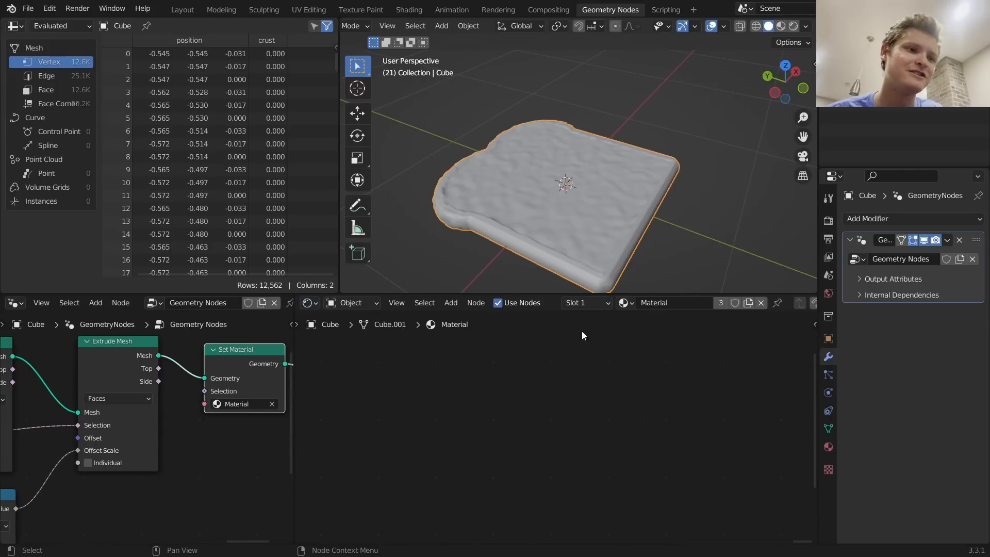
Rename the object's material to bread and frame its shader nodes
{"action": "scroll", "coordinate": [598, 360], "scroll_direction": "down", "scroll_amount": 7}
{"action": "middle_click_drag", "start_coordinate": [393, 391], "coordinate": [528, 395]}
{"action": "scroll", "coordinate": [519, 411], "scroll_direction": "up", "scroll_amount": 12}
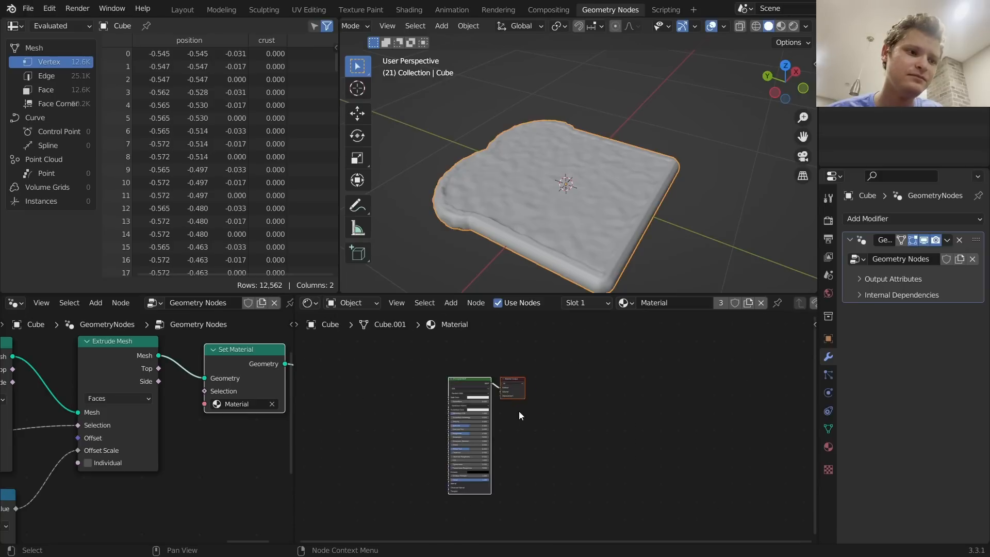
{"action": "middle_click_drag", "start_coordinate": [456, 386], "coordinate": [605, 401]}
{"action": "scroll", "coordinate": [595, 393], "scroll_direction": "up", "scroll_amount": 4}
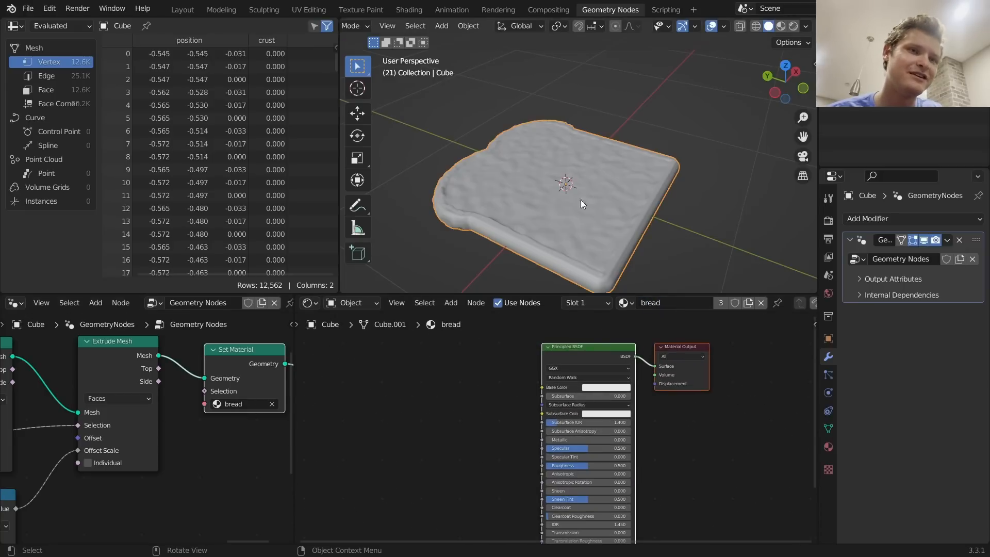
Show the viewport in rendered shading and set the render engine to Cycles with GPU Compute as device
{"action": "left_click", "coordinate": [792, 26]}
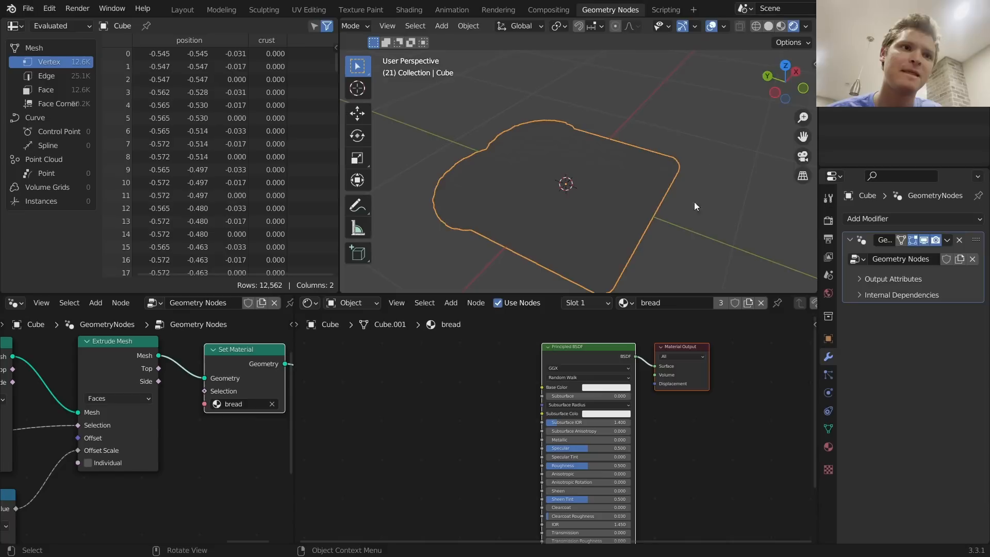
{"action": "left_click", "coordinate": [605, 388]}
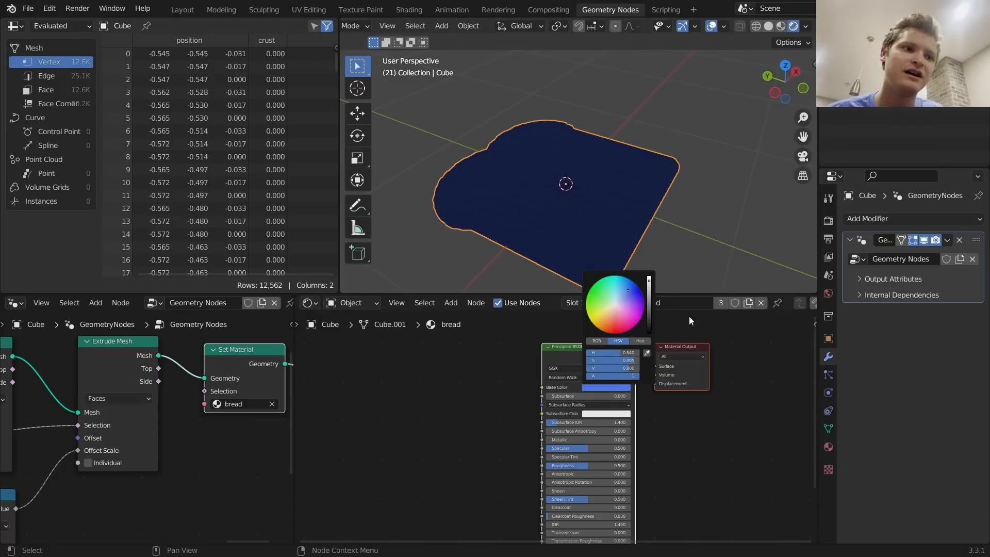
{"action": "left_click", "coordinate": [828, 221]}
{"action": "left_click", "coordinate": [933, 219]}
{"action": "left_click", "coordinate": [928, 267]}
{"action": "left_click", "coordinate": [925, 251]}
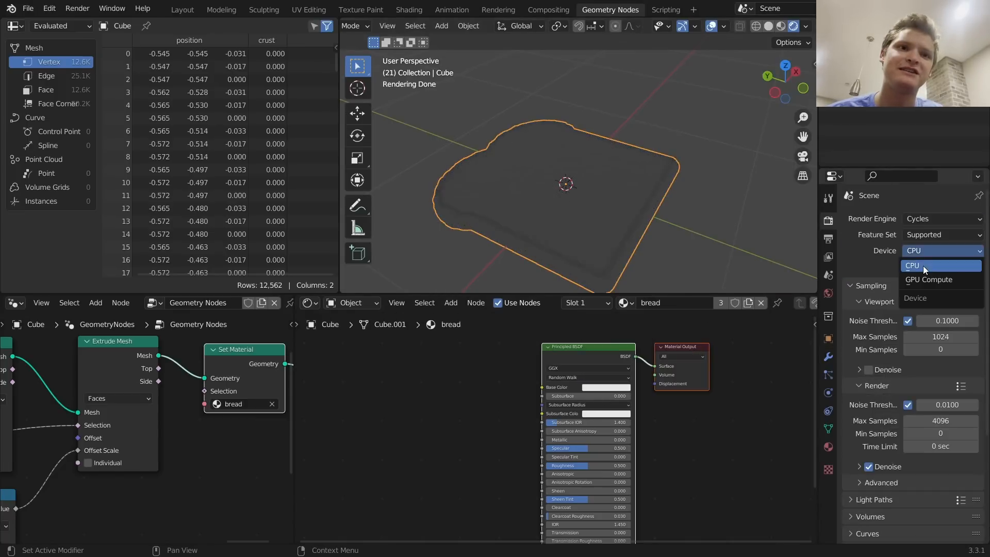
{"action": "left_click", "coordinate": [923, 278]}
Set the world color to an Environment Texture and load the peppermint HDRI image from the HDRIs folder
{"action": "left_click", "coordinate": [828, 292]}
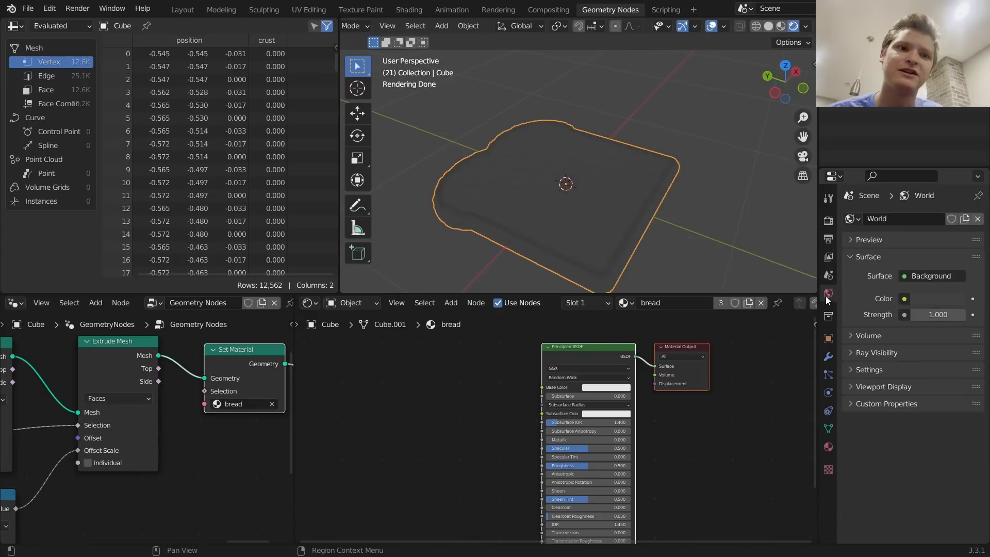
{"action": "left_click", "coordinate": [904, 298]}
{"action": "left_click", "coordinate": [657, 354]}
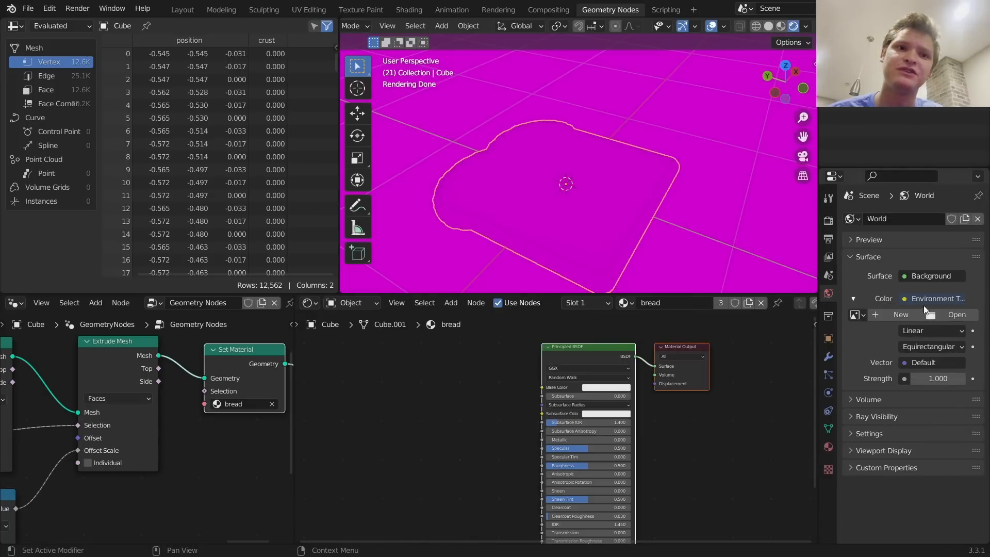
{"action": "left_click", "coordinate": [946, 316]}
{"action": "left_click", "coordinate": [196, 395]}
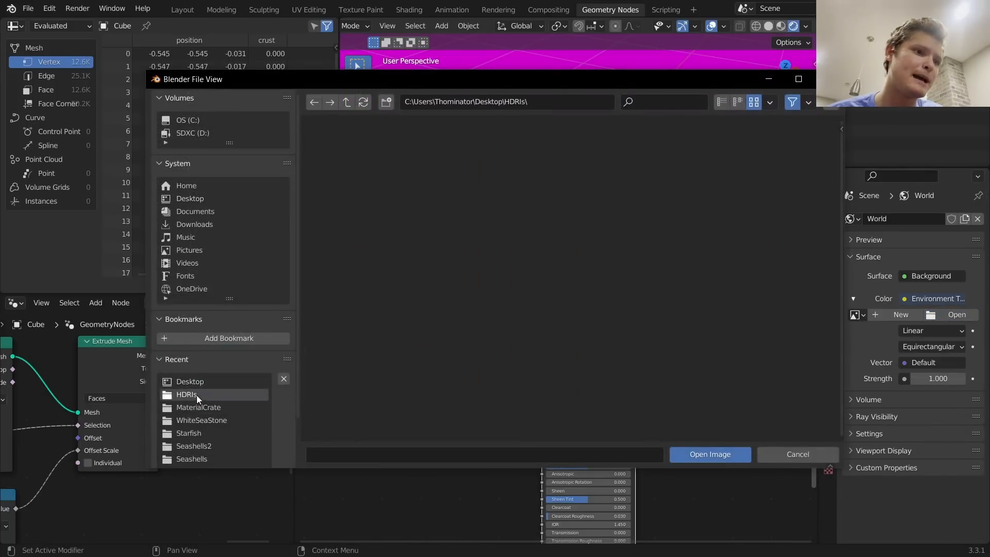
{"action": "left_click", "coordinate": [756, 264]}
{"action": "double_click", "coordinate": [756, 263]}
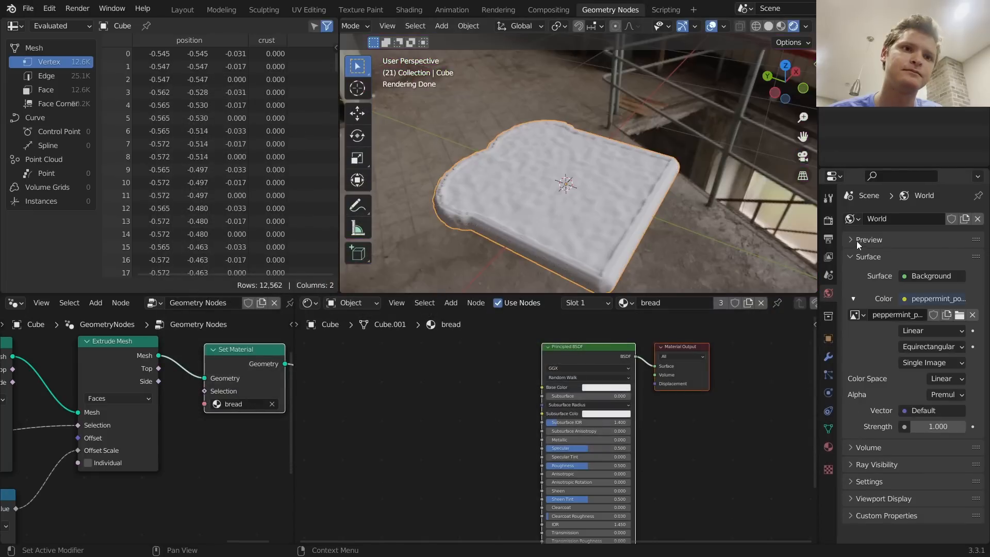
Enable the Transparent film option in the render settings and view the bread without the HDRI background
{"action": "left_click", "coordinate": [828, 221]}
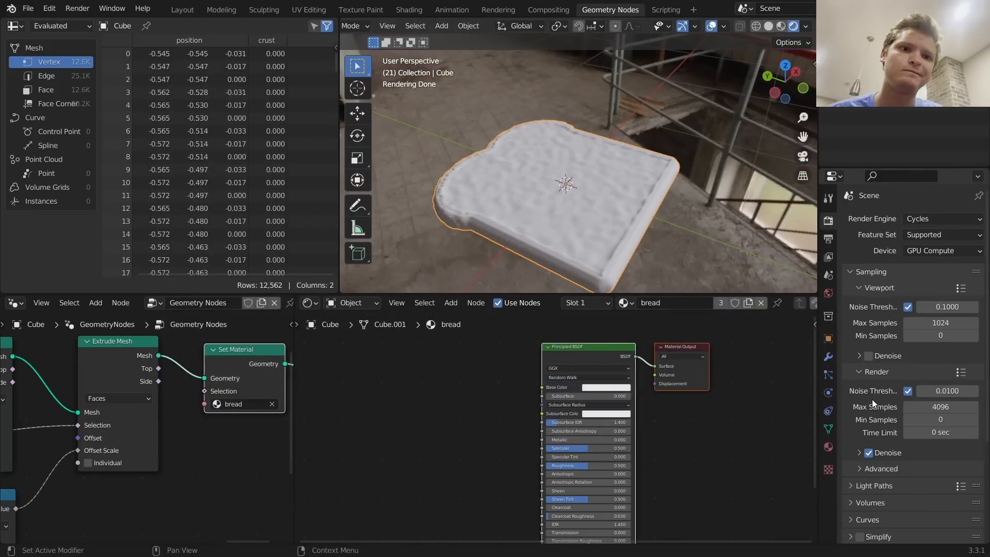
{"action": "scroll", "coordinate": [870, 399], "scroll_direction": "down", "scroll_amount": 2}
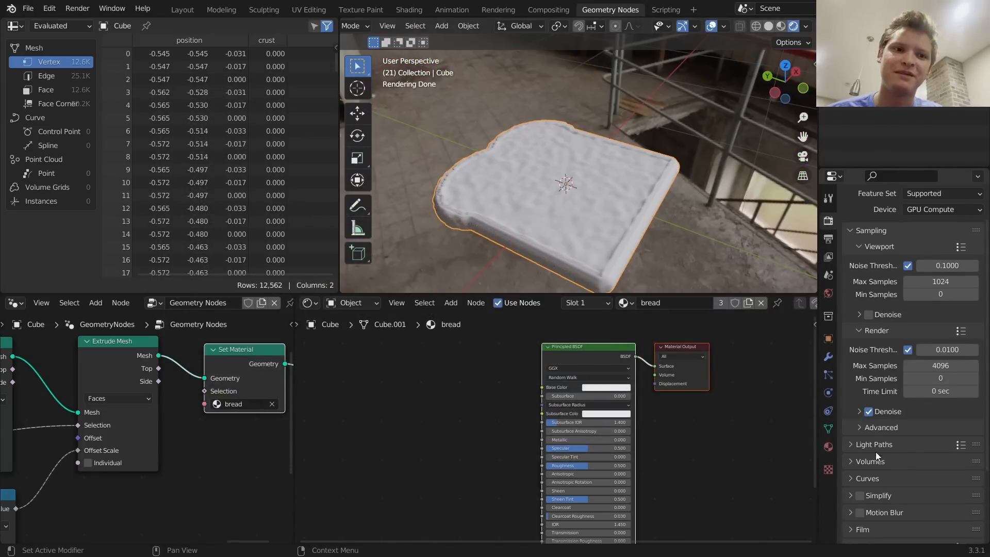
{"action": "left_click", "coordinate": [861, 528]}
{"action": "scroll", "coordinate": [871, 521], "scroll_direction": "down", "scroll_amount": 4}
{"action": "left_click", "coordinate": [868, 540]}
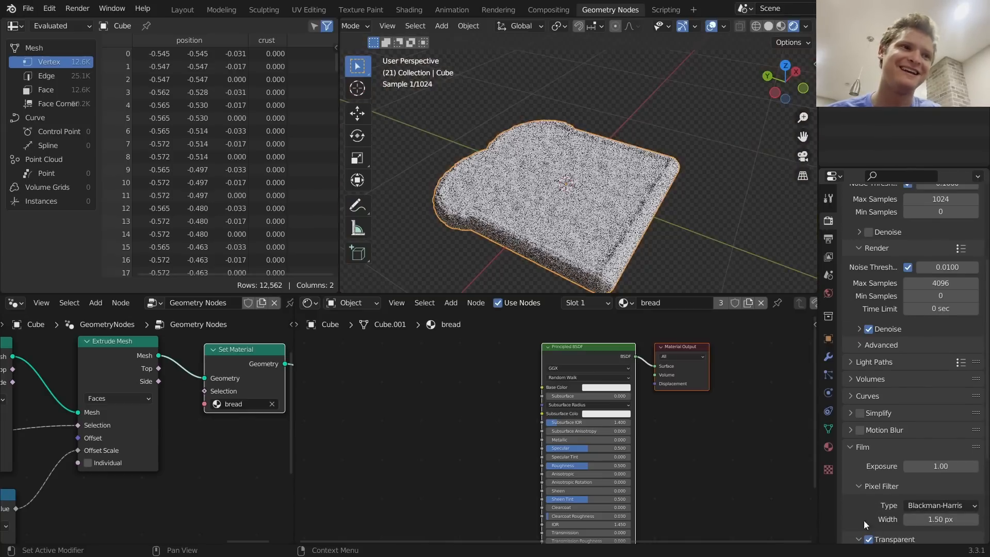
{"action": "middle_click_drag", "start_coordinate": [551, 222], "coordinate": [595, 171]}
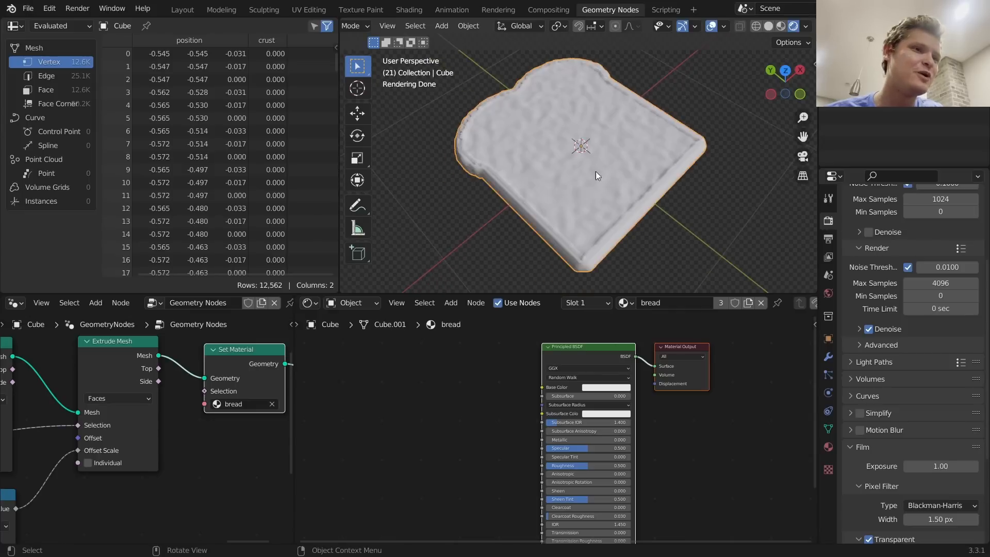
Add an Attribute node named crust to the bread material and preview its Color output on the slice
{"action": "middle_click_drag", "start_coordinate": [350, 398], "coordinate": [473, 393]}
{"action": "key", "text": "shift+a"}
{"action": "type", "text": "att"}
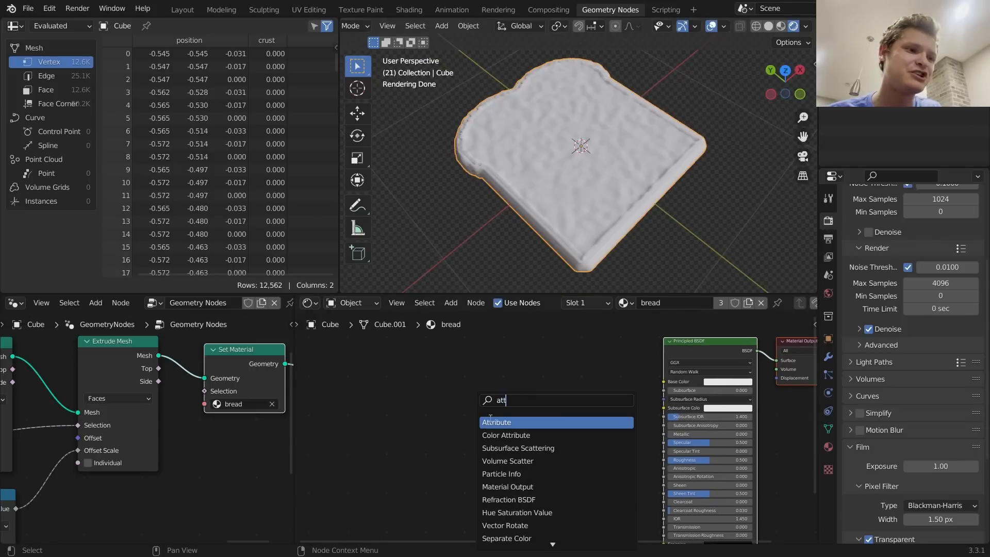
{"action": "key", "text": "Return"}
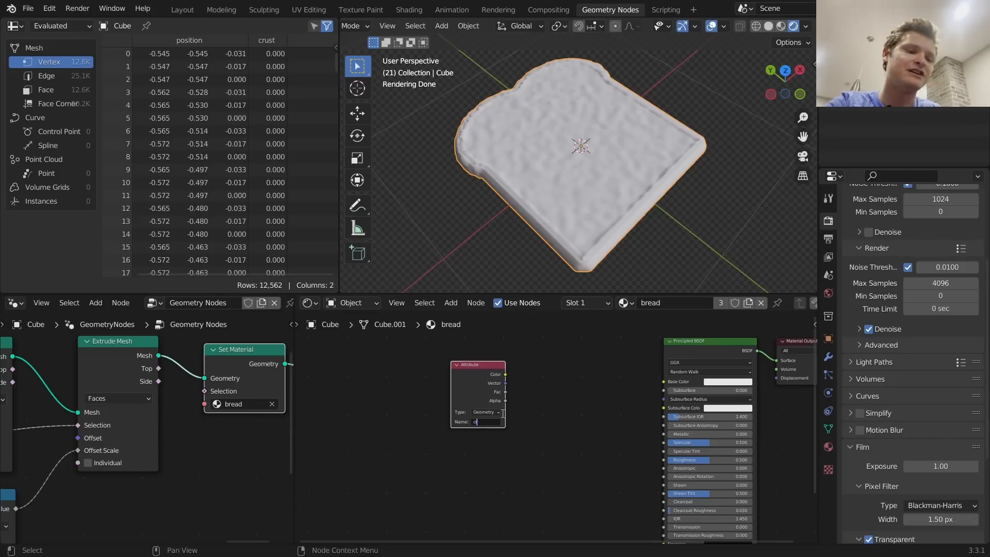
{"action": "left_click", "coordinate": [496, 373], "text": "ctrl+shift"}
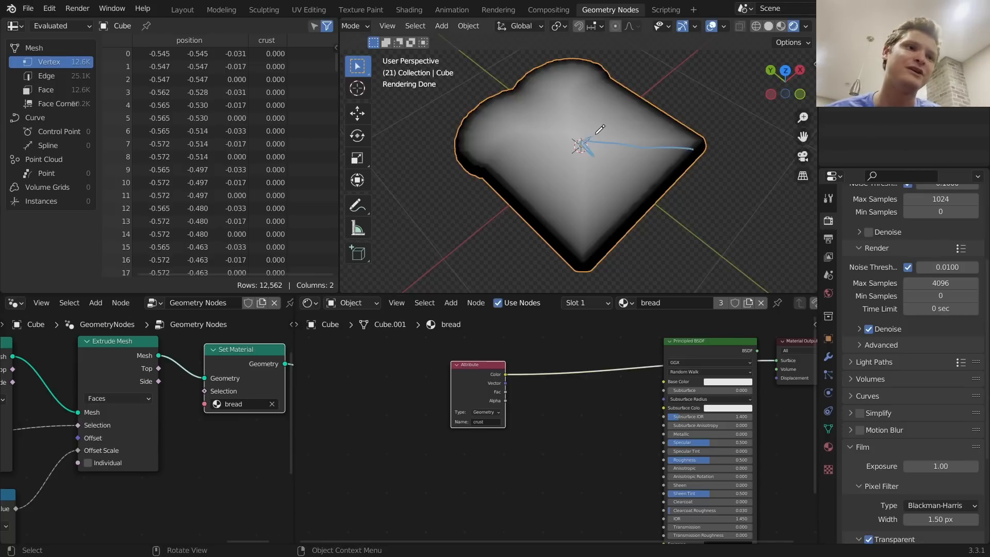
{"action": "scroll", "coordinate": [11, 455], "scroll_direction": "down", "scroll_amount": 15}
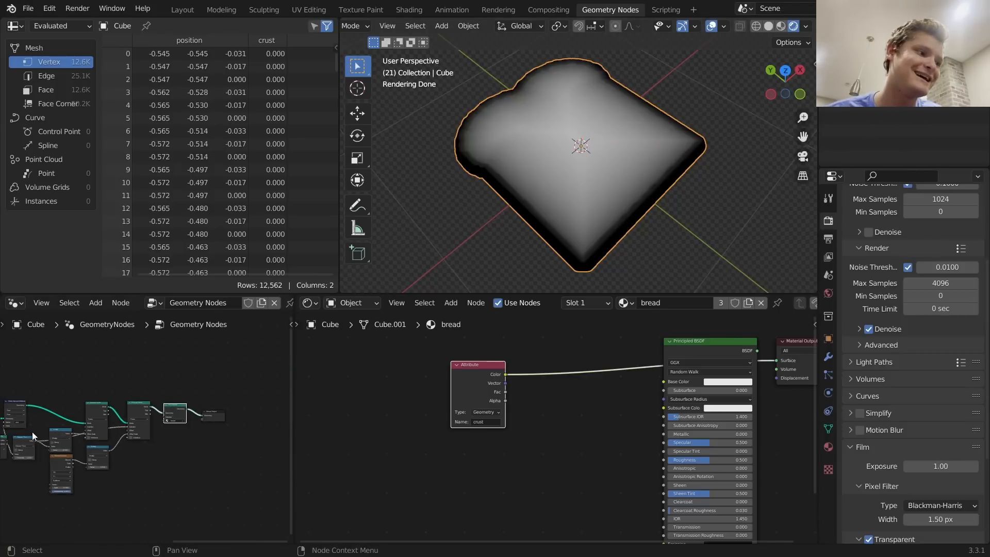
{"action": "middle_click_drag", "start_coordinate": [31, 432], "coordinate": [309, 411]}
{"action": "scroll", "coordinate": [228, 406], "scroll_direction": "up", "scroll_amount": 6}
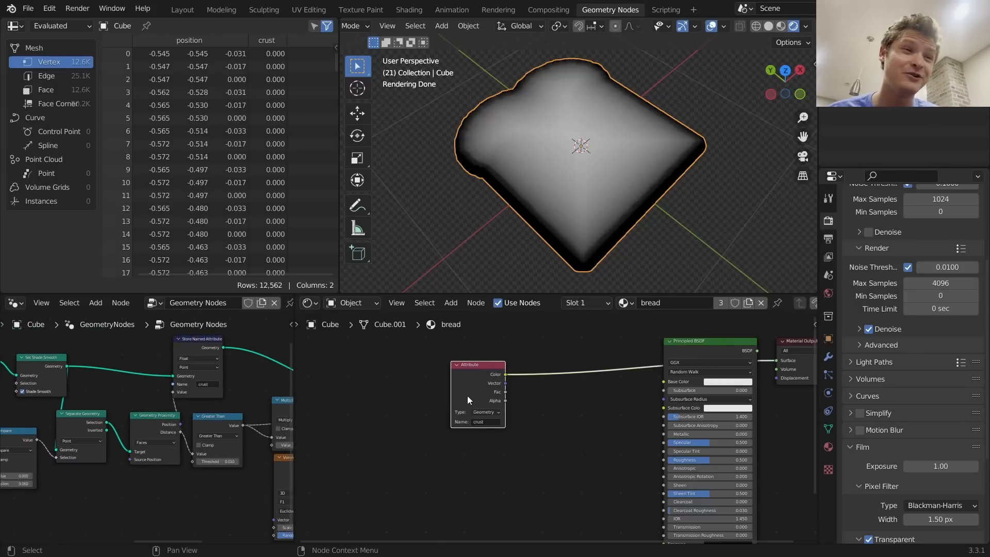
Move the crust Attribute node away from the Principled BSDF and insert a ColorRamp on its Color link
{"action": "left_click_drag", "start_coordinate": [482, 367], "coordinate": [357, 371]}
{"action": "middle_click_drag", "start_coordinate": [413, 361], "coordinate": [433, 386]}
{"action": "key", "text": "shift+a"}
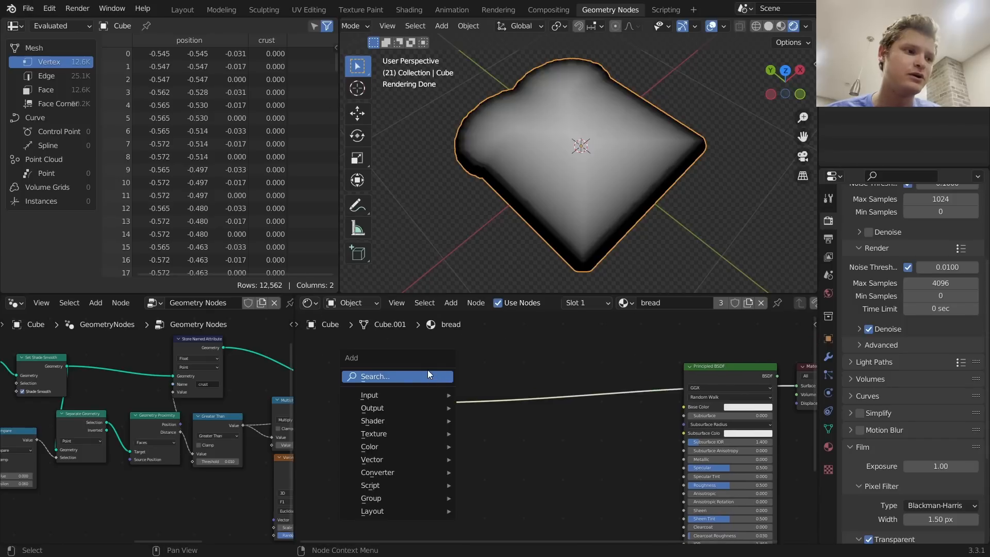
{"action": "left_click", "coordinate": [427, 371]}
{"action": "type", "text": "colo"}
{"action": "key", "text": "Return"}
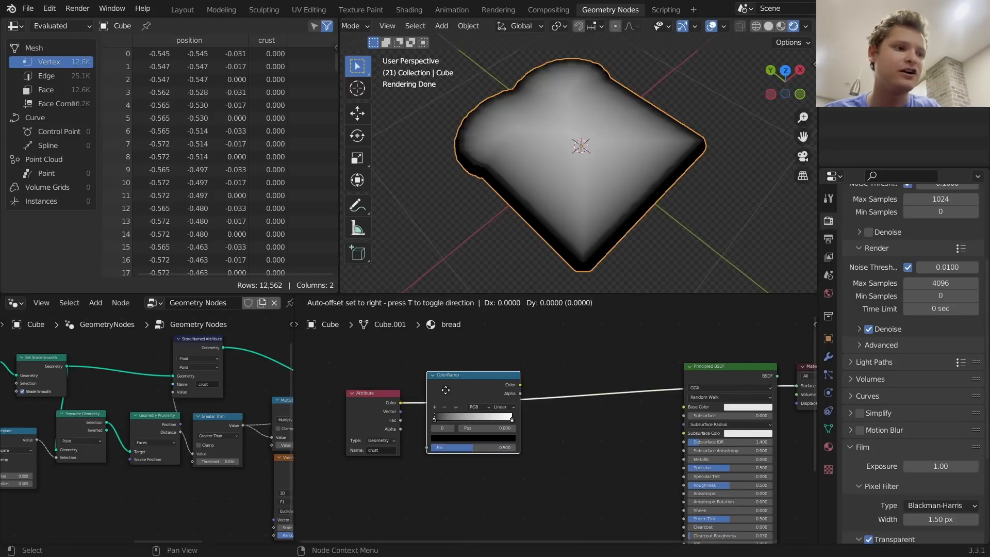
{"action": "left_click", "coordinate": [445, 390]}
Lower the position of the ColorRamp's white stop so the dark band narrows to the crust edge
{"action": "scroll", "coordinate": [455, 410], "scroll_direction": "up", "scroll_amount": 5}
{"action": "scroll", "coordinate": [411, 425], "scroll_direction": "up", "scroll_amount": 2}
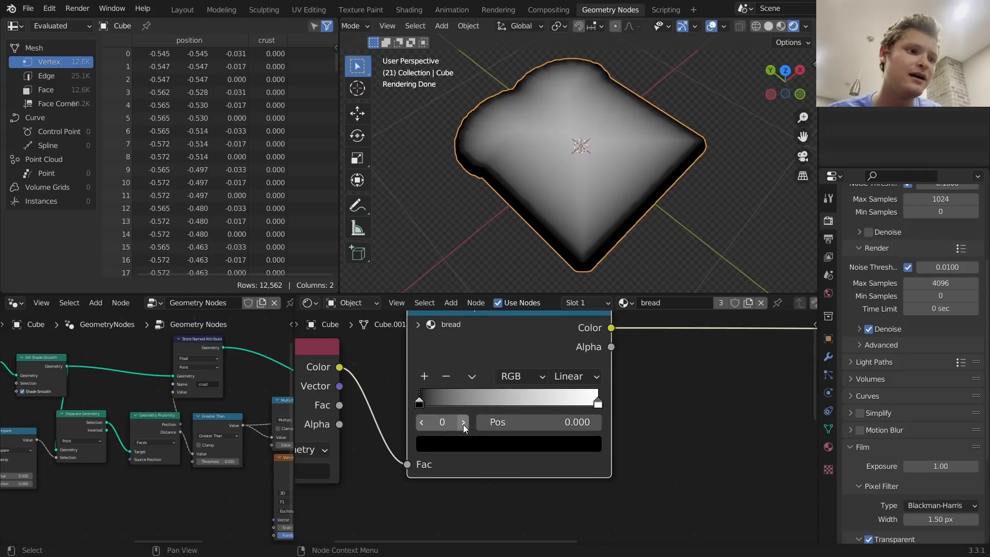
{"action": "left_click", "coordinate": [463, 425]}
{"action": "left_click_drag", "start_coordinate": [530, 423], "coordinate": [291, 423]}
Change the ColorRamp's black stop to a dark brown with hue 0.025, saturation 0.561 and value 0.085
{"action": "left_click", "coordinate": [419, 422]}
{"action": "left_click", "coordinate": [431, 443]}
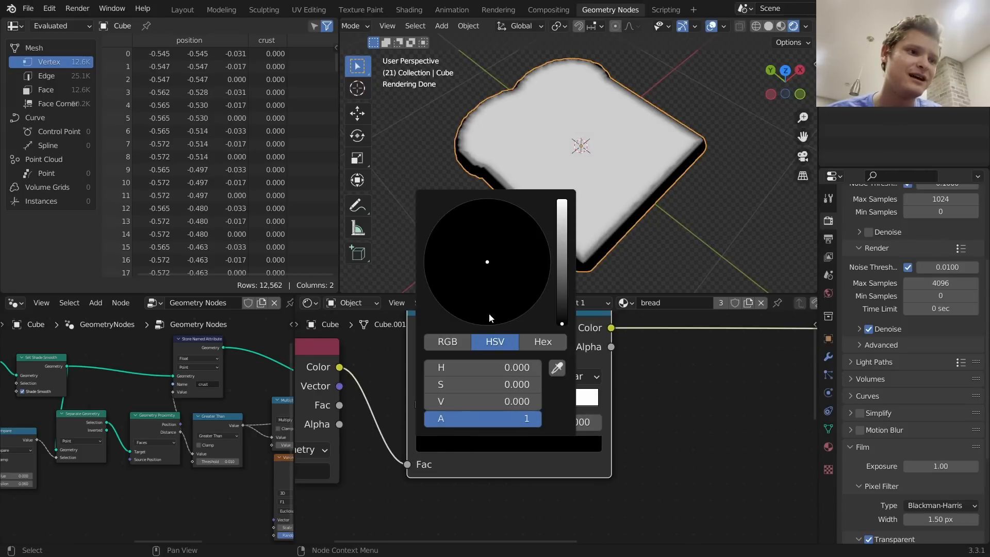
{"action": "left_click", "coordinate": [558, 283]}
{"action": "left_click", "coordinate": [481, 283]}
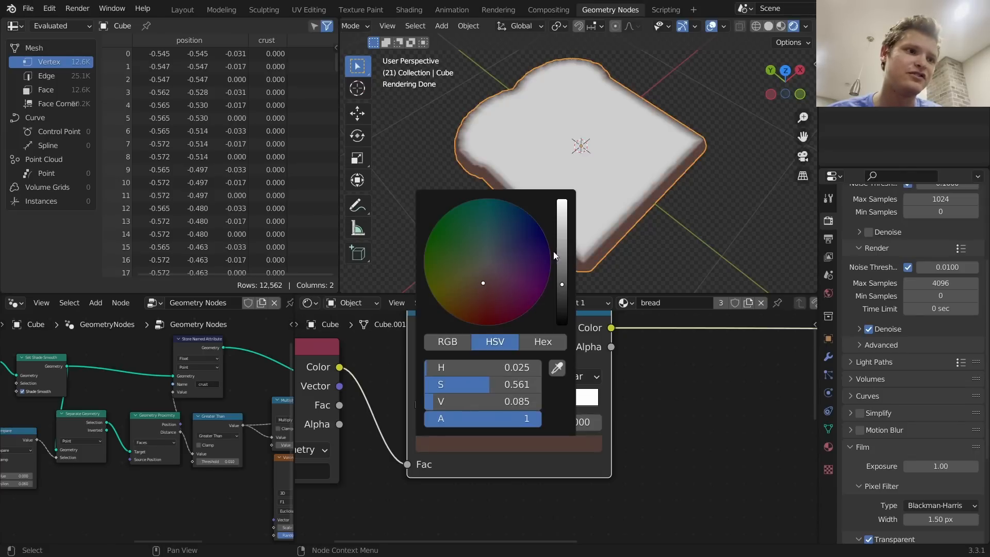
Lighten the ColorRamp's dark crust stop to a medium brown with hue about 0.054 and value about 0.227
{"action": "left_click_drag", "start_coordinate": [561, 255], "coordinate": [561, 248]}
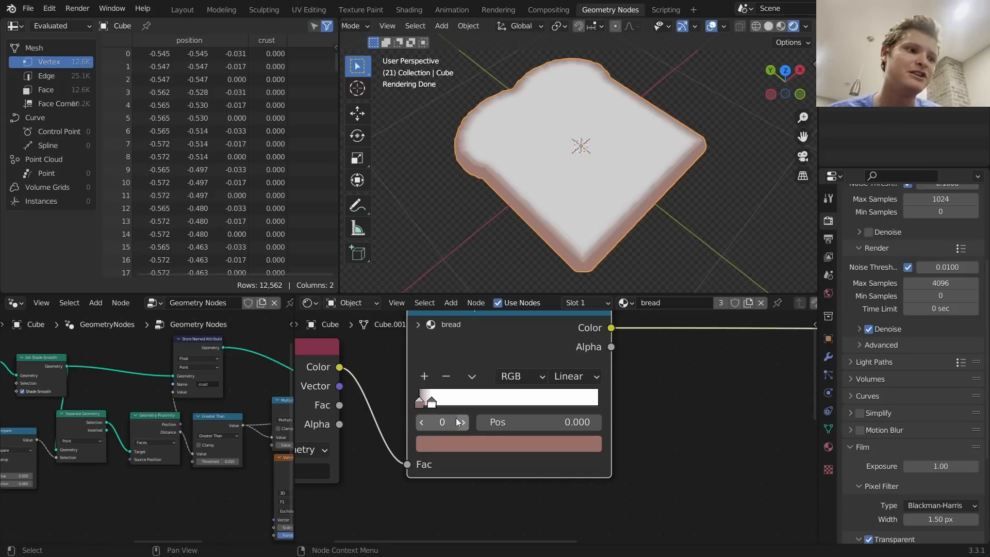
{"action": "left_click", "coordinate": [459, 443]}
{"action": "left_click", "coordinate": [480, 282]}
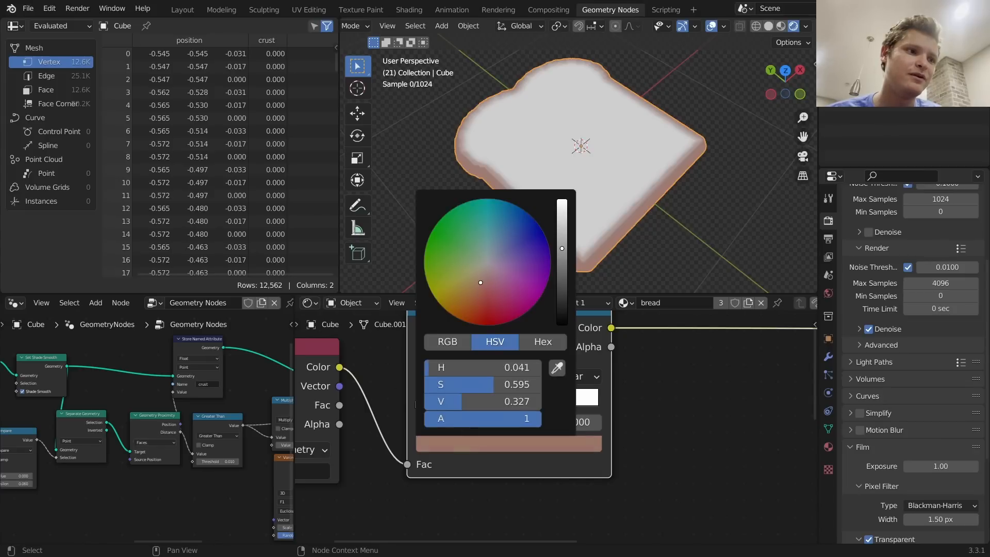
{"action": "left_click", "coordinate": [562, 264]}
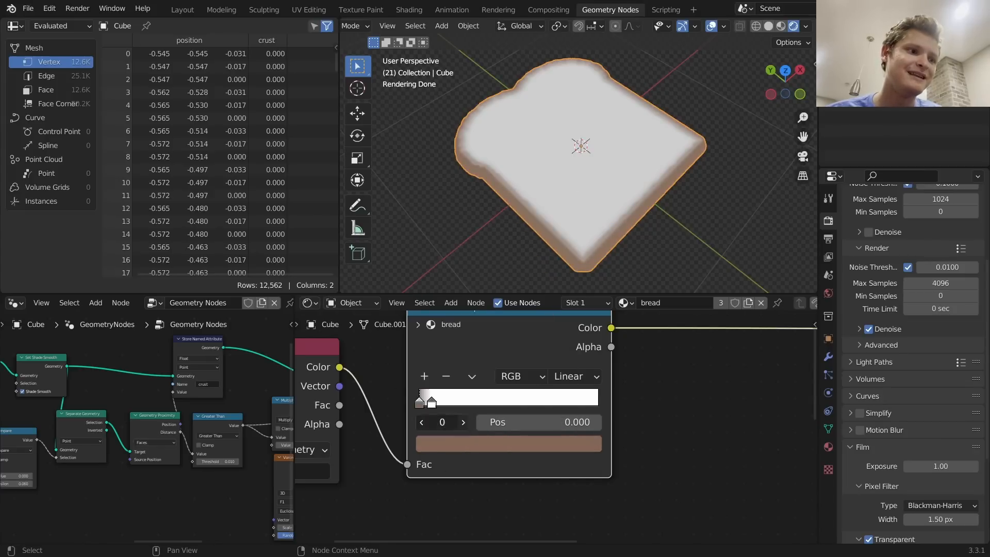
Recolor the ColorRamp's white stop to a tan with hue 0.083, saturation 0.526 and a lowered value
{"action": "left_click", "coordinate": [467, 422]}
{"action": "left_click", "coordinate": [516, 443]}
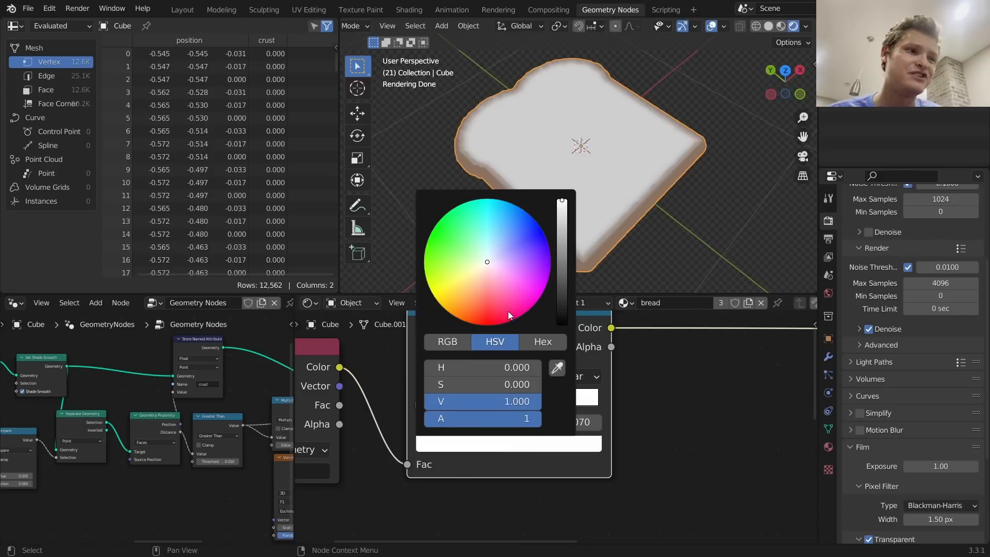
{"action": "left_click_drag", "start_coordinate": [486, 275], "coordinate": [478, 277]}
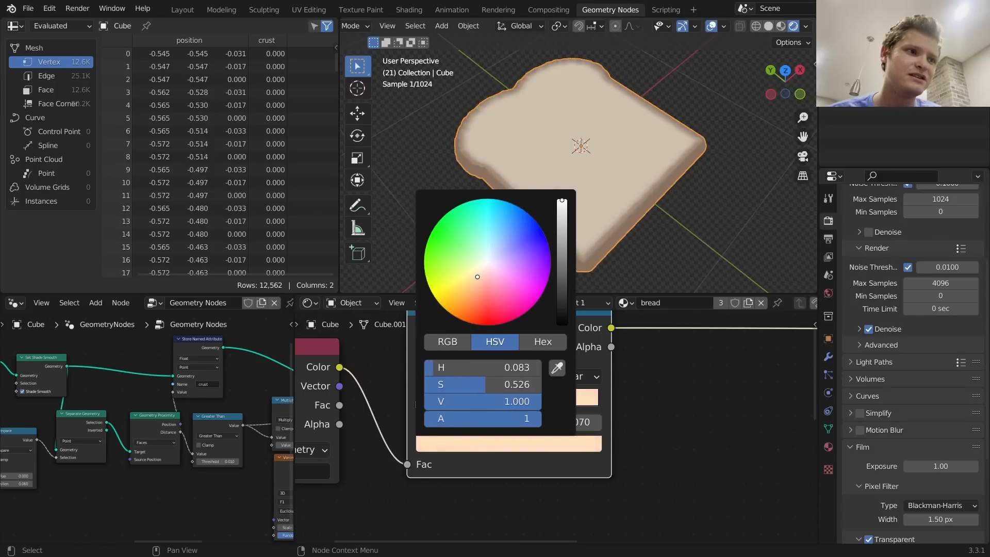
{"action": "left_click", "coordinate": [567, 242]}
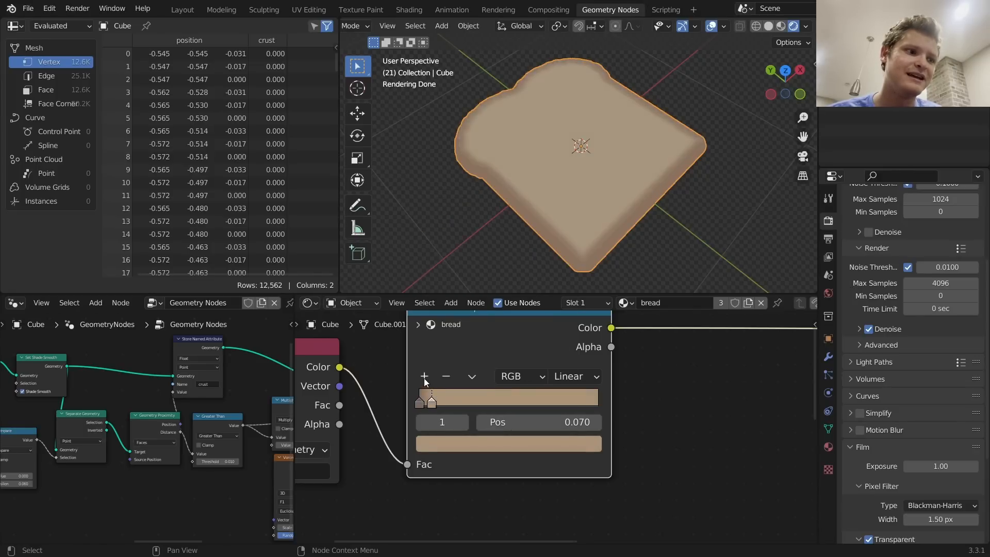
Add a third ColorRamp stop at position 0.235 and give it a pale cream color
{"action": "left_click", "coordinate": [423, 377]}
{"action": "left_click_drag", "start_coordinate": [518, 421], "coordinate": [570, 422]}
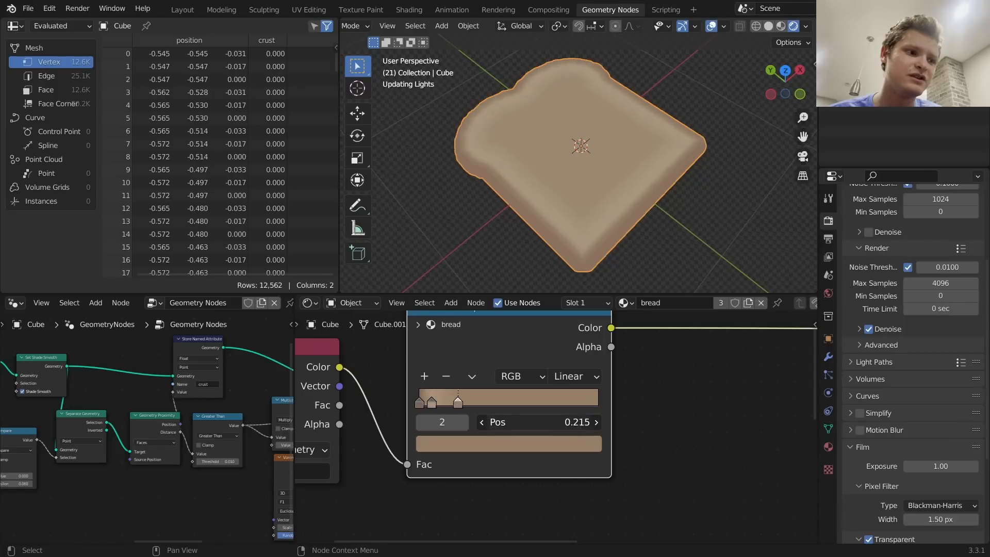
{"action": "left_click", "coordinate": [518, 447]}
{"action": "left_click", "coordinate": [562, 217]}
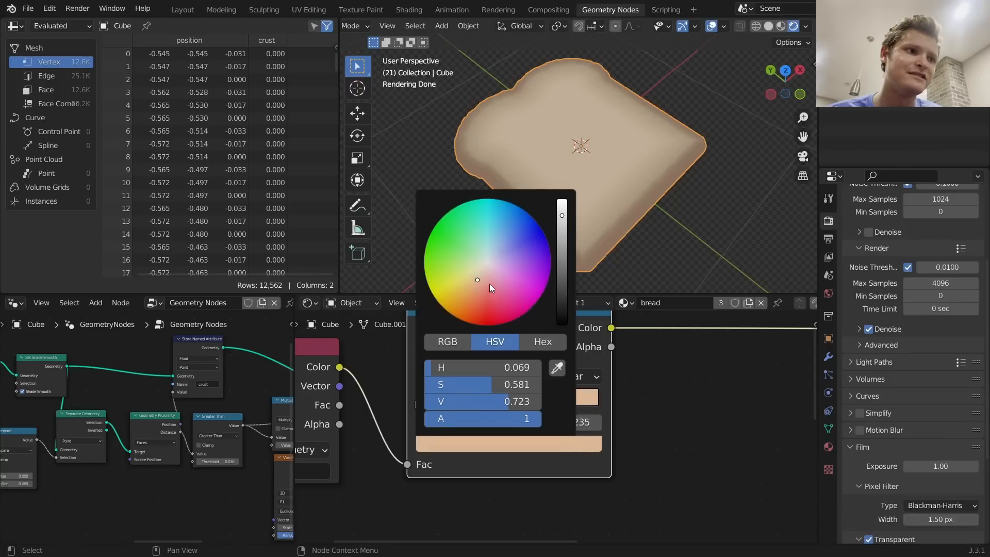
{"action": "left_click_drag", "start_coordinate": [474, 385], "coordinate": [475, 384]}
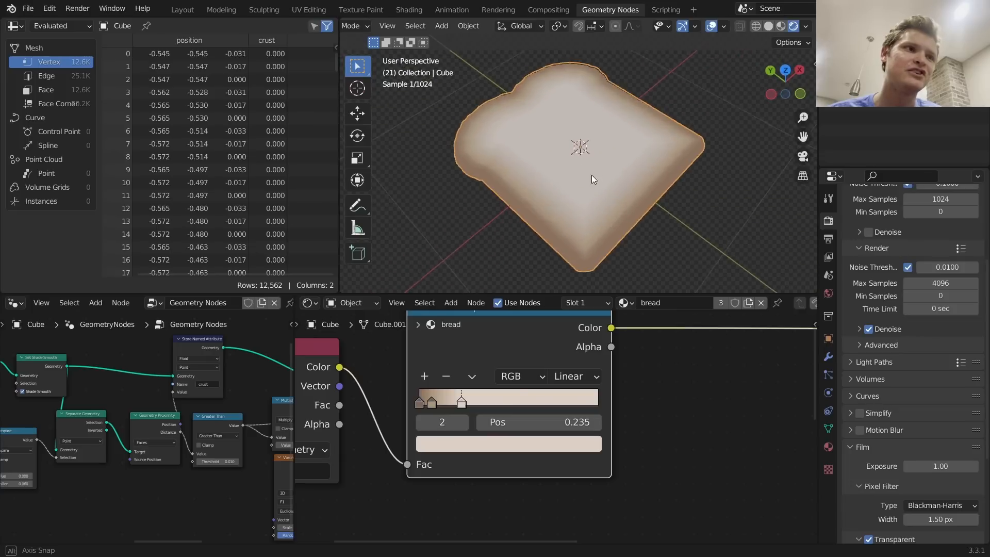
Preview the Principled BSDF on the slice again through the Material Output's surface
{"action": "scroll", "coordinate": [474, 427], "scroll_direction": "down", "scroll_amount": 4}
{"action": "left_click_drag", "start_coordinate": [473, 390], "coordinate": [737, 428]}
{"action": "middle_click_drag", "start_coordinate": [737, 427], "coordinate": [567, 400]}
{"action": "middle_click_drag", "start_coordinate": [605, 354], "coordinate": [525, 347]}
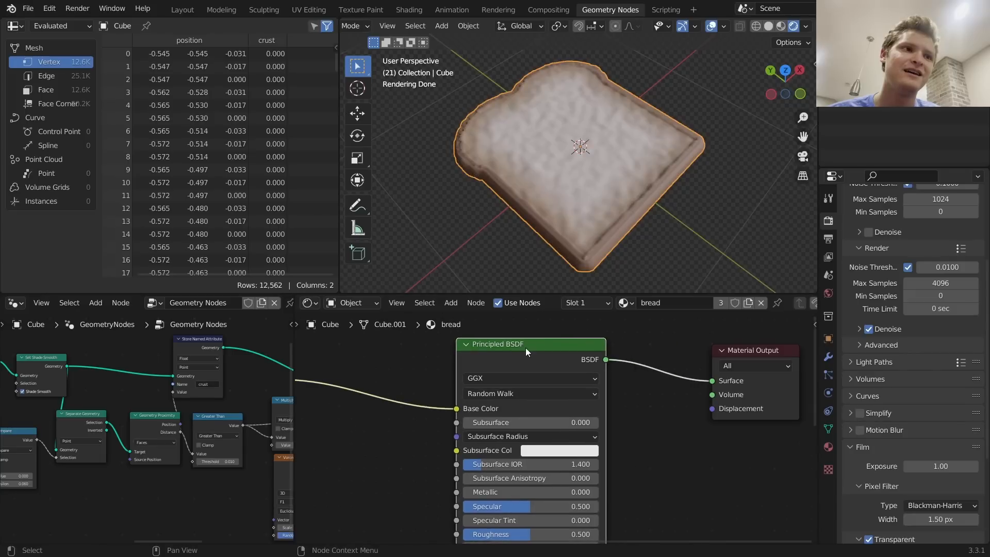
{"action": "mouse_move", "coordinate": [591, 211]}
{"action": "middle_mouse_down"}
{"action": "mouse_move", "coordinate": [570, 238]}
{"action": "mouse_move", "coordinate": [587, 205]}
{"action": "middle_mouse_up"}
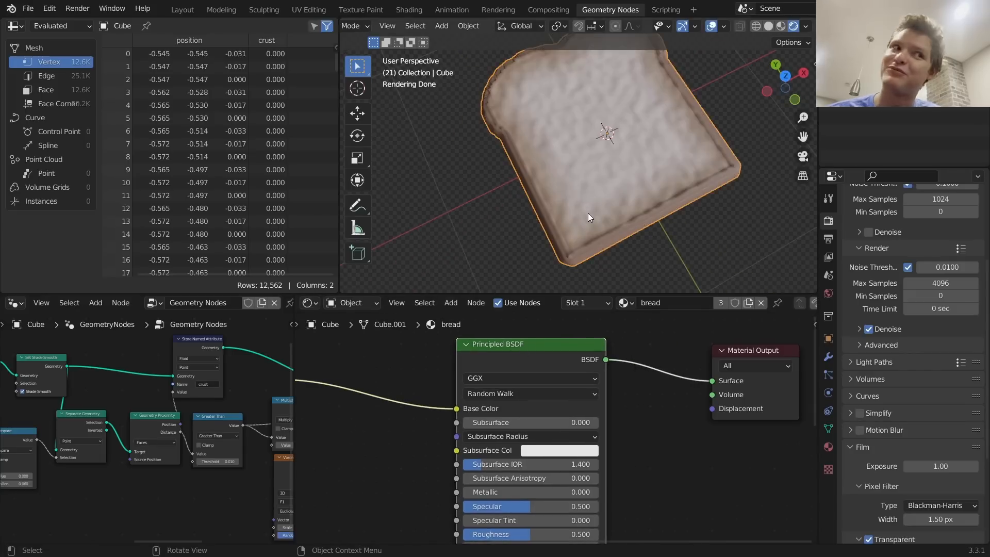
Add a Voronoi Texture node to the bread material below the ColorRamp
{"action": "middle_click_drag", "start_coordinate": [315, 503], "coordinate": [552, 388]}
{"action": "key", "text": "shift+a"}
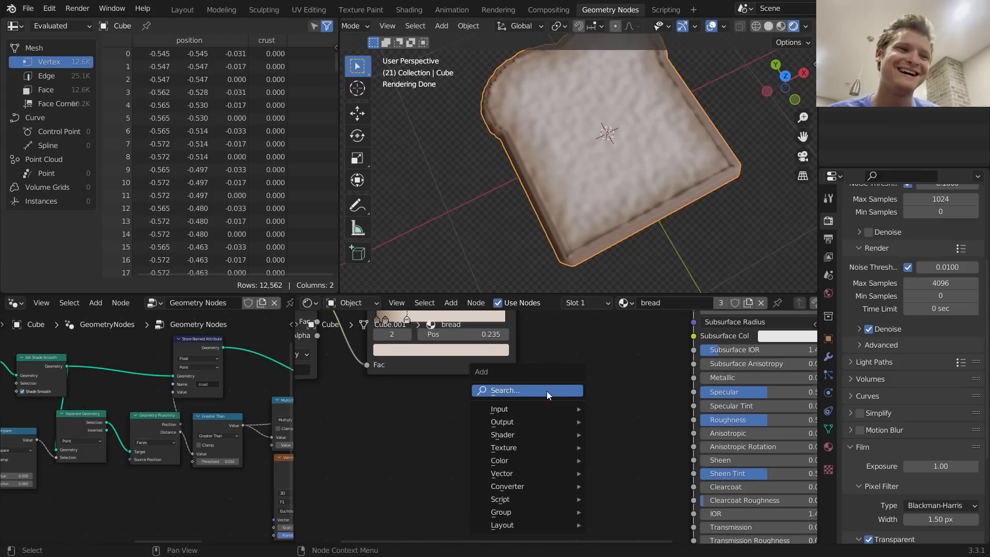
{"action": "left_click", "coordinate": [546, 391]}
{"action": "type", "text": "voro"}
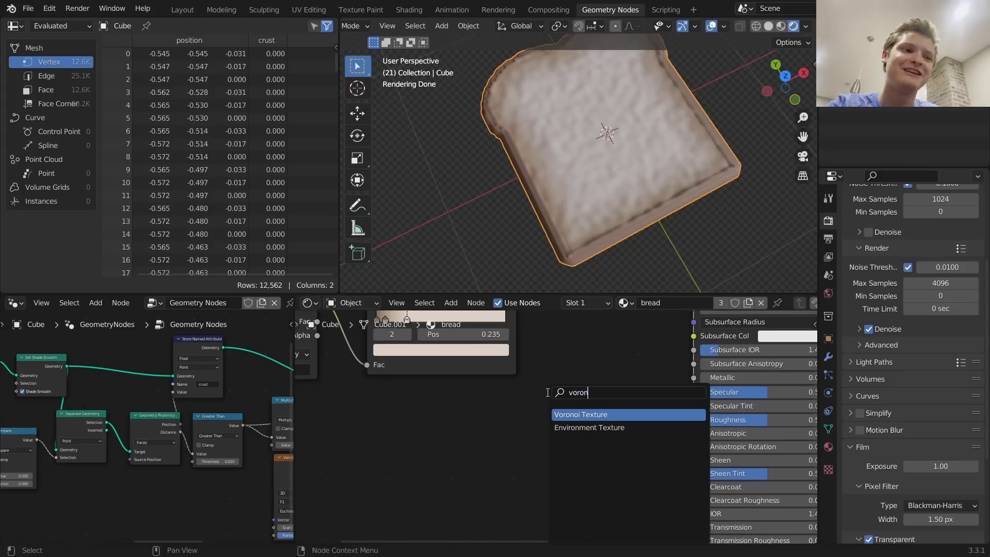
{"action": "type", "text": "n"}
{"action": "key", "text": "Return"}
{"action": "left_click", "coordinate": [460, 421]}
{"action": "scroll", "coordinate": [548, 420], "scroll_direction": "up", "scroll_amount": 3, "text": "ctrl"}
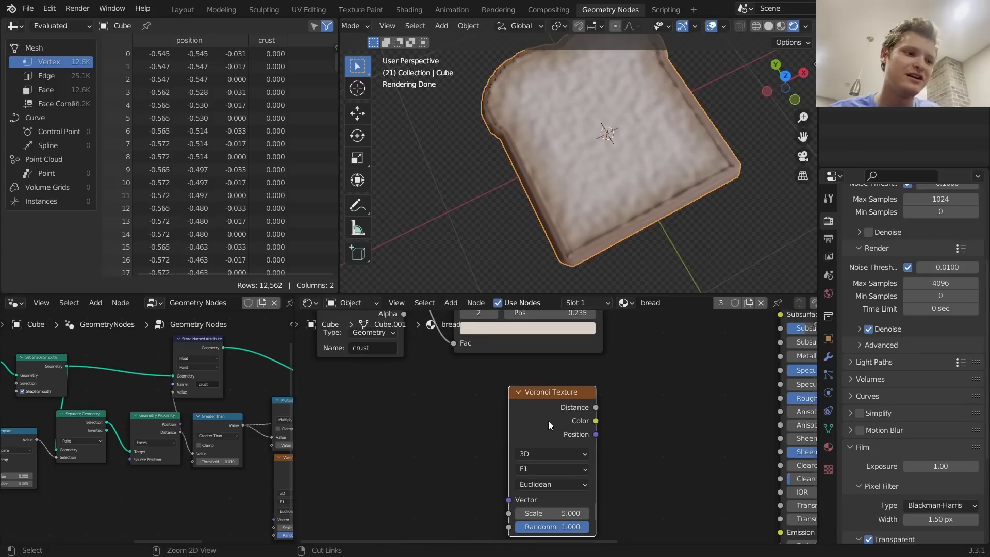
Add a Texture Coordinate node without Mapping and feed its Object output into the Voronoi Texture's vector
{"action": "key", "text": "ctrl+t"}
{"action": "key", "text": "ctrl+x"}
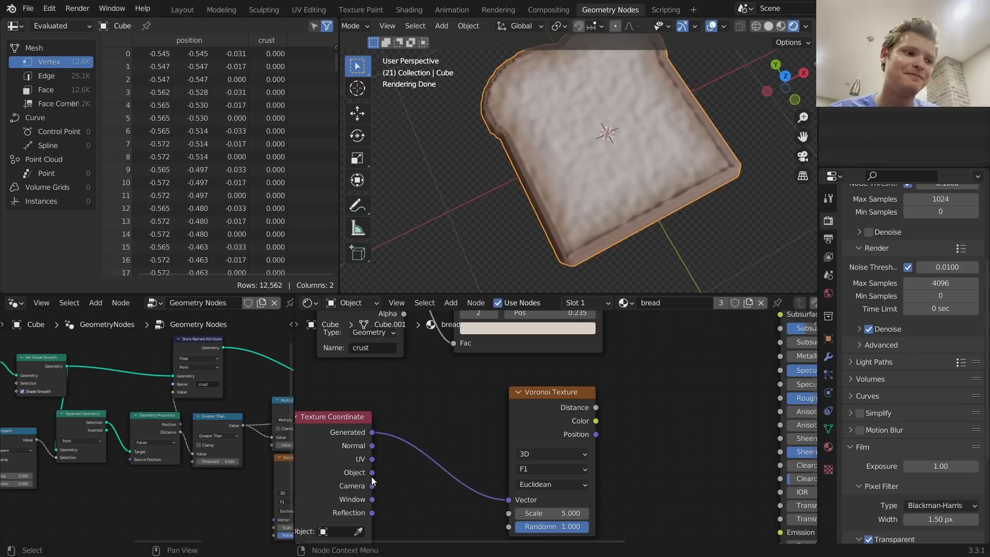
{"action": "left_click_drag", "start_coordinate": [372, 472], "coordinate": [509, 499]}
{"action": "middle_click_drag", "start_coordinate": [511, 498], "coordinate": [490, 470]}
{"action": "left_click_drag", "start_coordinate": [514, 375], "coordinate": [424, 385]}
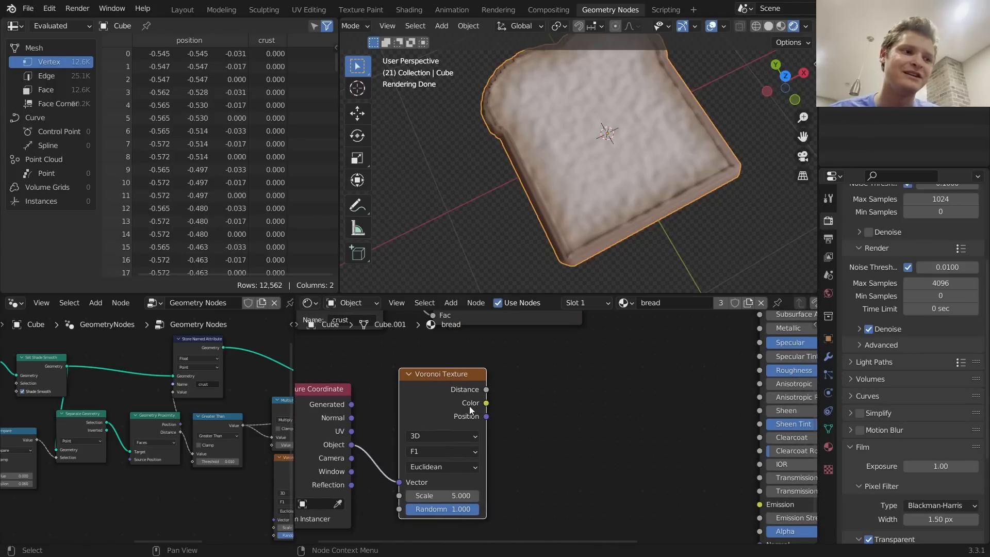
Preview the Voronoi Texture's distance on the slice and raise its scale to 58.2
{"action": "left_click", "coordinate": [434, 380], "text": "ctrl+shift"}
{"action": "middle_click_drag", "start_coordinate": [490, 268], "coordinate": [580, 181]}
{"action": "left_click_drag", "start_coordinate": [456, 495], "coordinate": [531, 495]}
Add a Bump node with the Voronoi distance as its height and link its normal to the Principled BSDF's normal
{"action": "key", "text": "shift+a"}
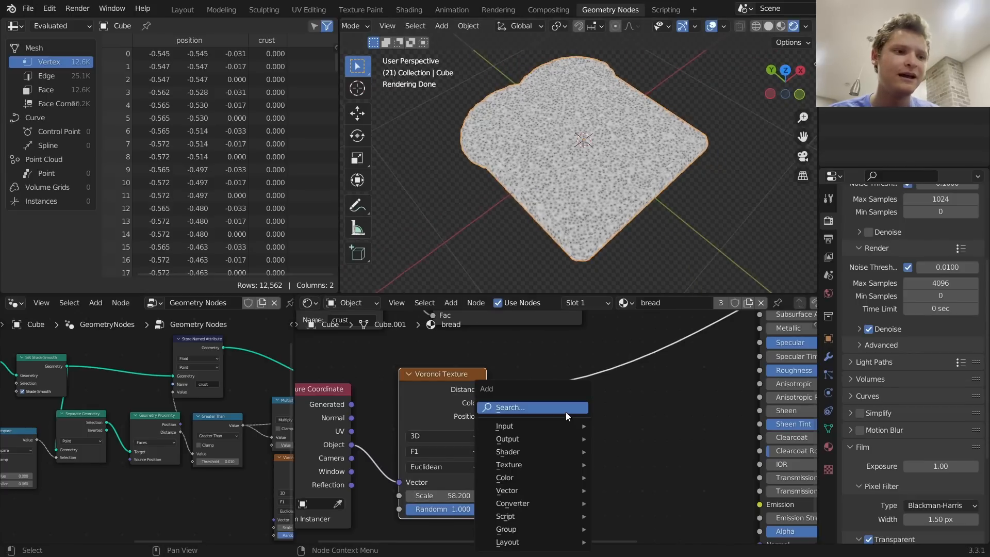
{"action": "left_click", "coordinate": [565, 410]}
{"action": "type", "text": "bump"}
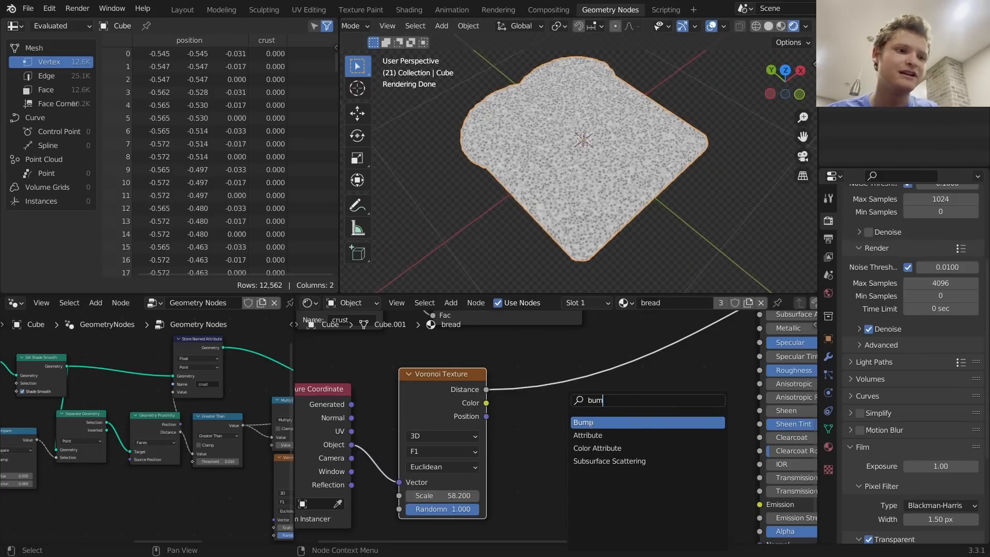
{"action": "key", "text": "Return"}
{"action": "left_click", "coordinate": [576, 433]}
{"action": "left_click_drag", "start_coordinate": [566, 451], "coordinate": [567, 439]}
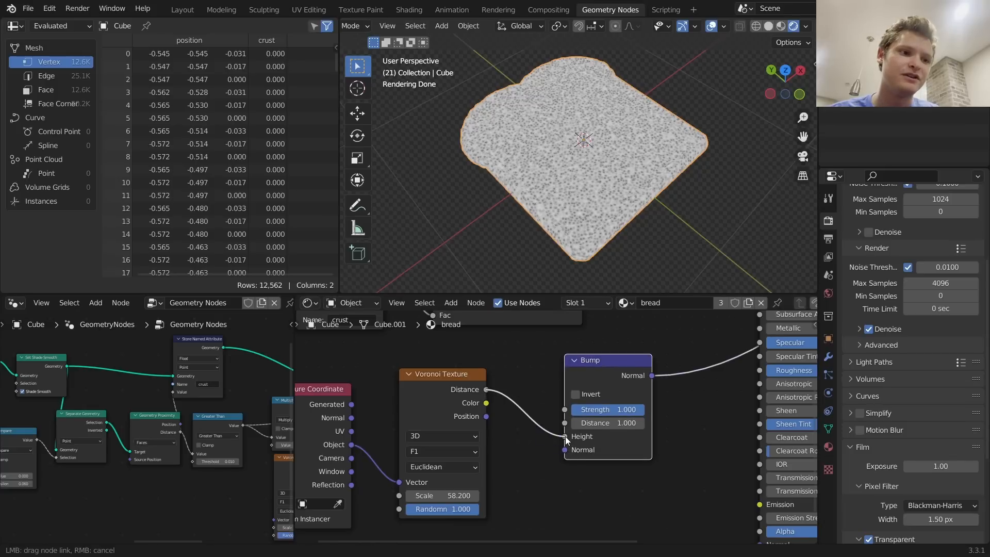
{"action": "left_click_drag", "start_coordinate": [651, 375], "coordinate": [760, 543]}
Preview the Principled BSDF on the slice and set the Bump node's strength to 0.2
{"action": "middle_click_drag", "start_coordinate": [773, 382], "coordinate": [651, 367]}
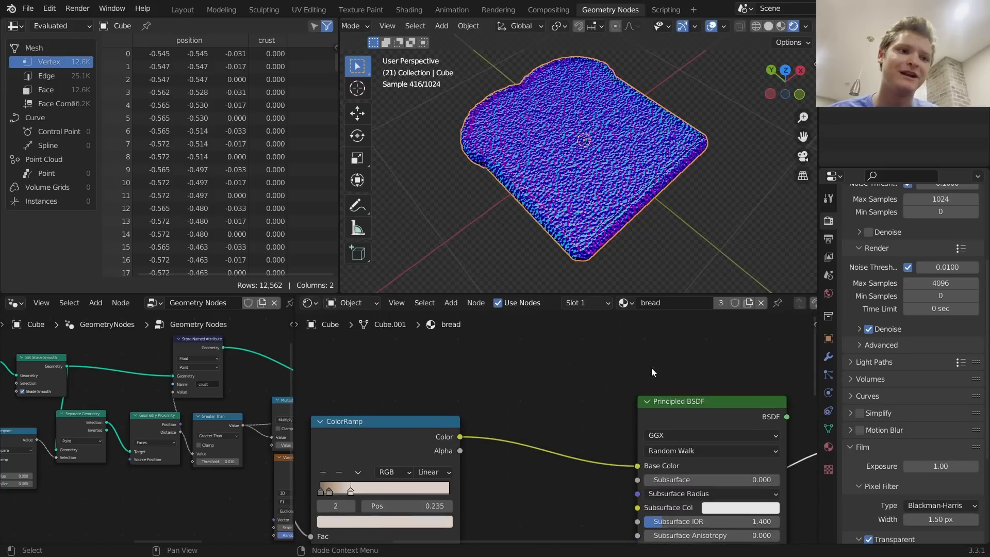
{"action": "left_click", "coordinate": [696, 402], "text": "ctrl+shift"}
{"action": "middle_click_drag", "start_coordinate": [508, 427], "coordinate": [580, 449]}
{"action": "scroll", "coordinate": [564, 477], "scroll_direction": "up", "scroll_amount": 2}
{"action": "scroll", "coordinate": [552, 437], "scroll_direction": "up", "scroll_amount": 1}
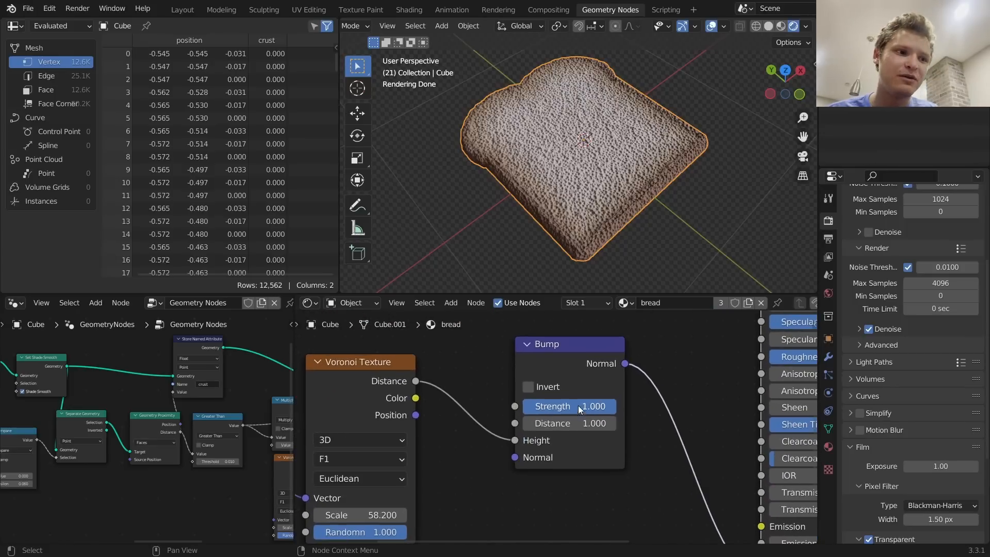
{"action": "type", "text": "2"}
{"action": "key", "text": "Return"}
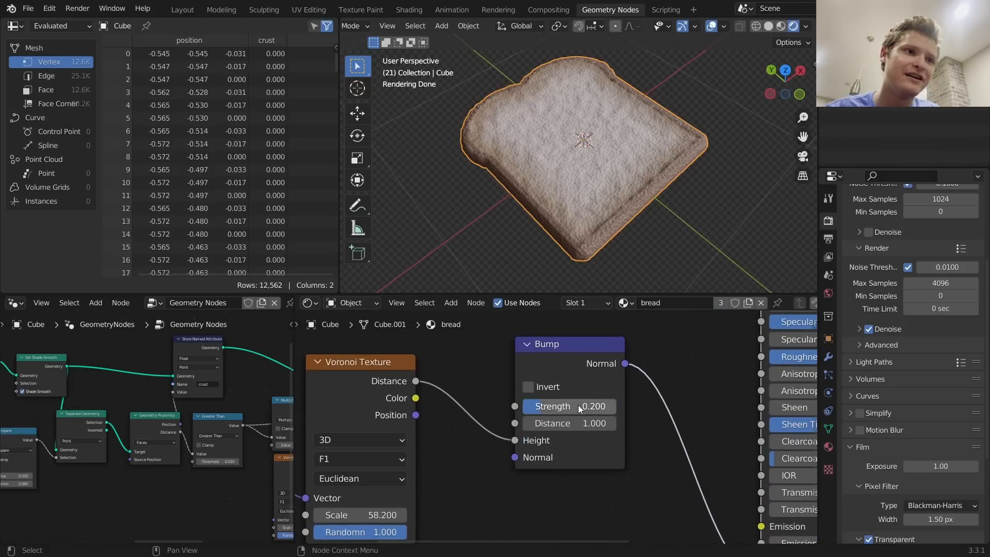
Set the Voronoi Texture's scale to 90 for a finer crumb texture
{"action": "middle_click_drag", "start_coordinate": [403, 417], "coordinate": [504, 369]}
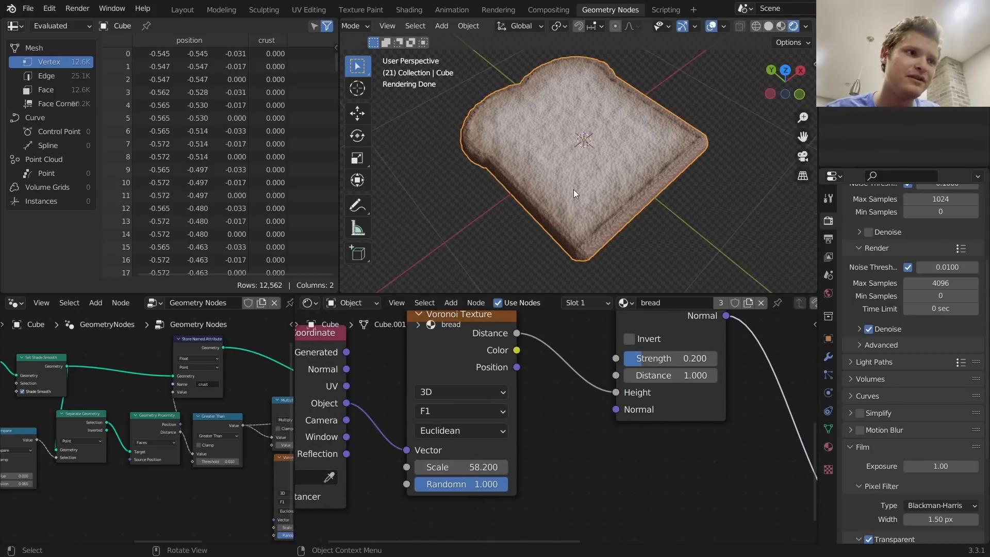
{"action": "scroll", "coordinate": [566, 202], "scroll_direction": "up", "scroll_amount": 3}
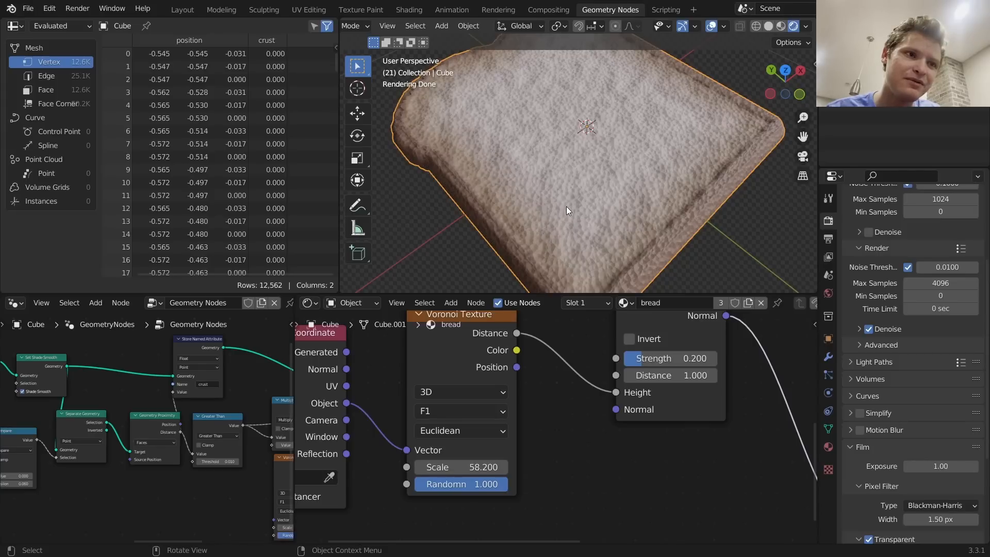
{"action": "left_click", "coordinate": [467, 470]}
{"action": "type", "text": "90"}
{"action": "key", "text": "Return"}
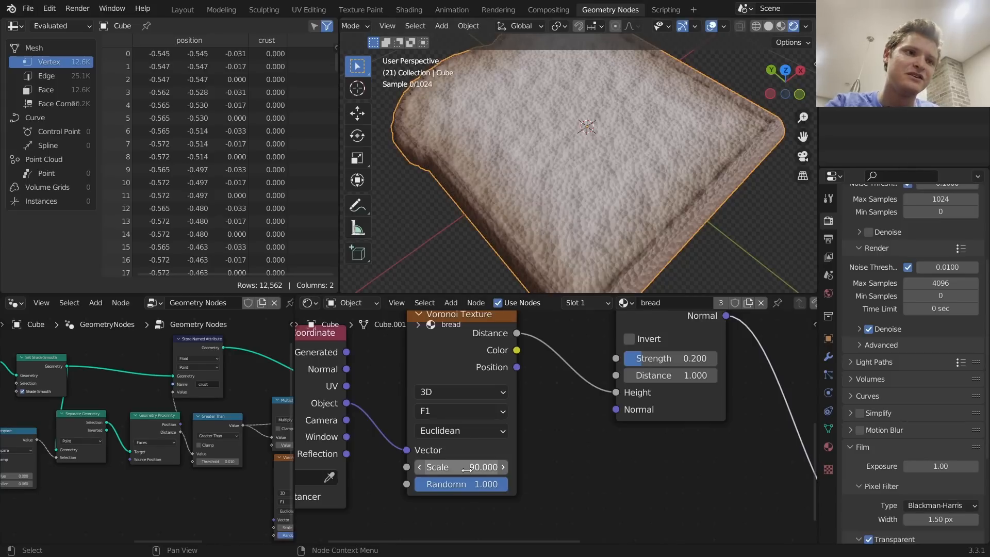
Move the ColorRamp's tan middle stop to position 0.136 and its pale last stop to 0.389
{"action": "scroll", "coordinate": [604, 183], "scroll_direction": "down", "scroll_amount": 4}
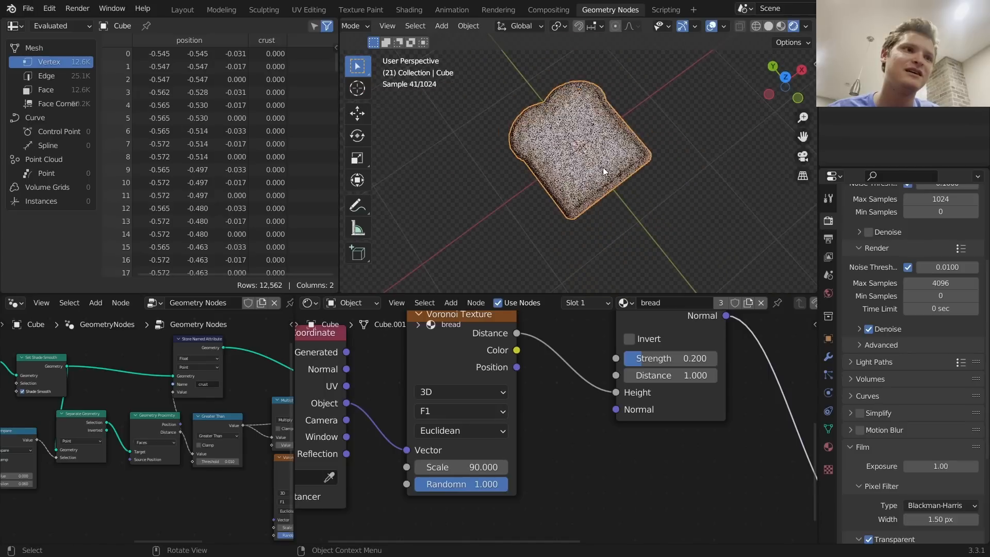
{"action": "middle_click_drag", "start_coordinate": [469, 376], "coordinate": [509, 509]}
{"action": "scroll", "coordinate": [526, 355], "scroll_direction": "up", "scroll_amount": 3}
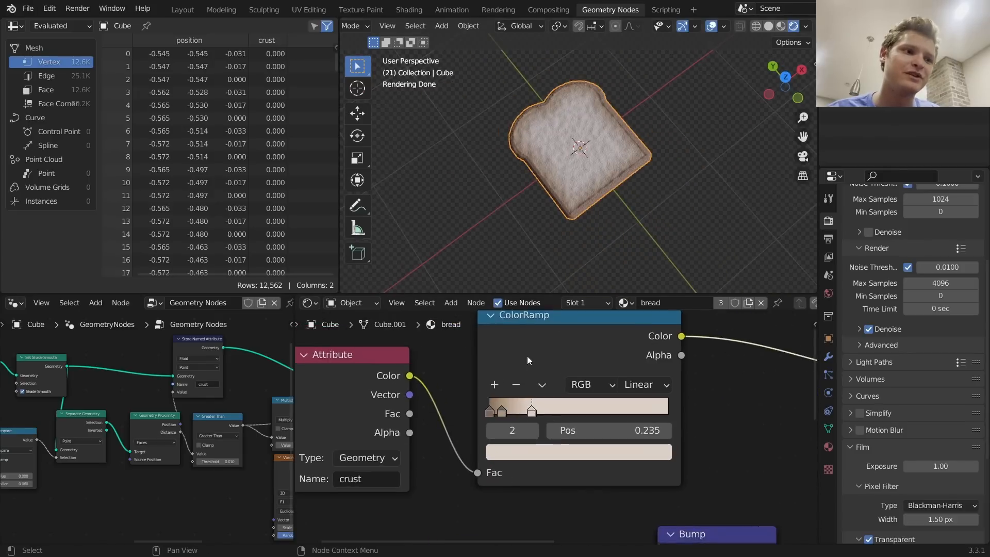
{"action": "left_click", "coordinate": [474, 428]}
{"action": "left_click_drag", "start_coordinate": [607, 431], "coordinate": [641, 432], "text": "shift"}
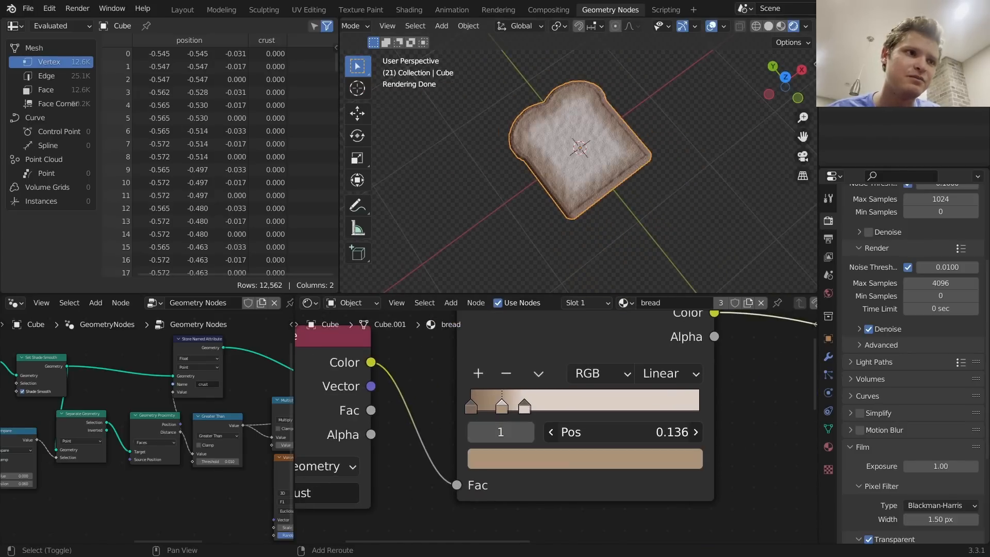
{"action": "left_click", "coordinate": [527, 433]}
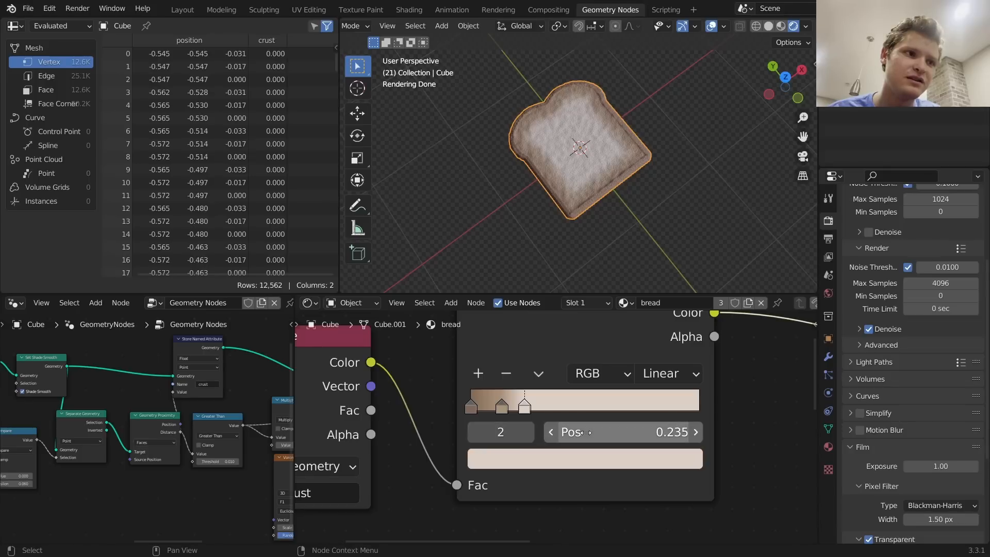
{"action": "mouse_move", "coordinate": [598, 431]}
{"action": "left_mouse_down"}
{"action": "mouse_move", "coordinate": [623, 432]}
{"action": "mouse_move", "coordinate": [598, 430]}
{"action": "left_mouse_up"}
Raise the Principled BSDF's roughness to 0.747
{"action": "middle_click_drag", "start_coordinate": [587, 206], "coordinate": [601, 168]}
{"action": "scroll", "coordinate": [695, 342], "scroll_direction": "right", "scroll_amount": 10, "text": "ctrl"}
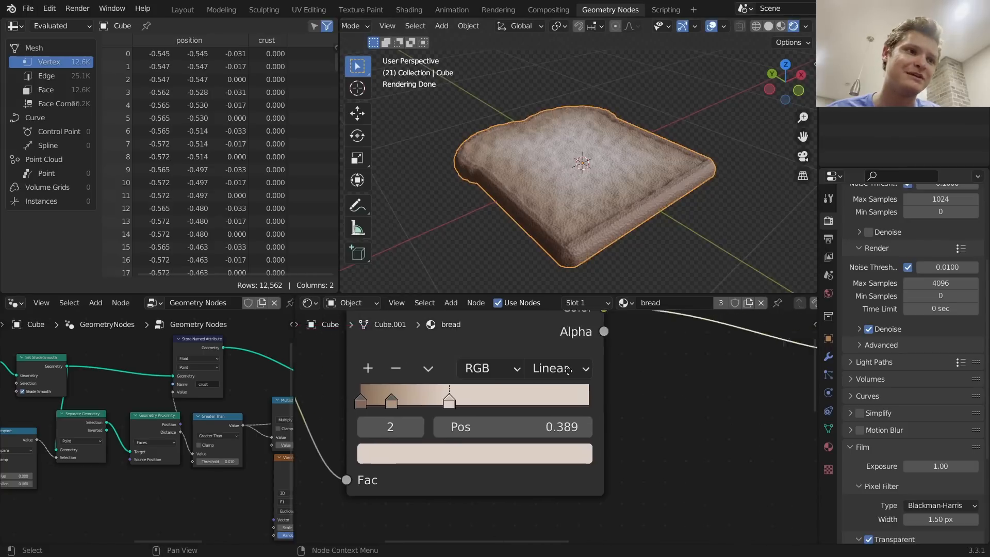
{"action": "left_click_drag", "start_coordinate": [613, 533], "coordinate": [669, 531]}
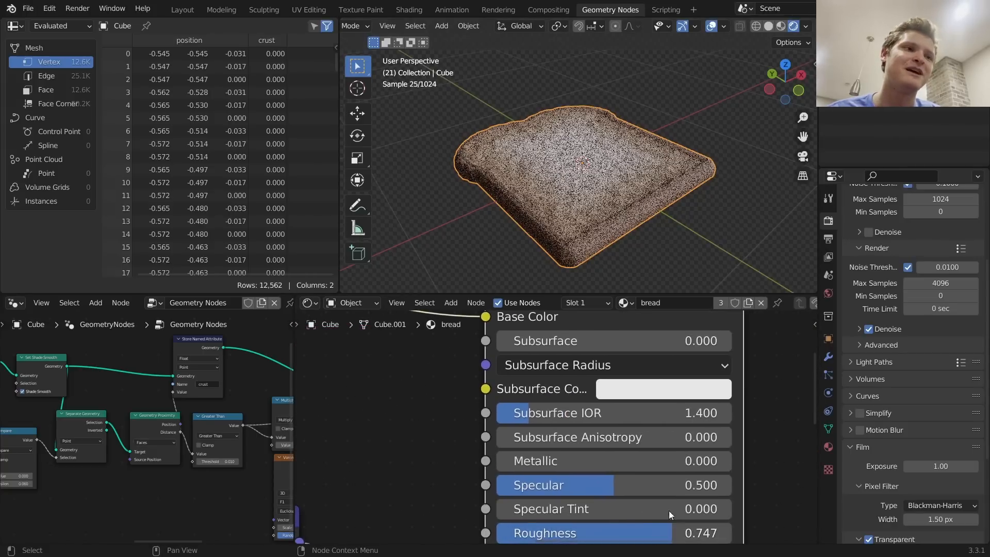
Set the Principled BSDF's subsurface to 0.024 with a pale peach subsurface color
{"action": "middle_click_drag", "start_coordinate": [582, 367], "coordinate": [563, 415]}
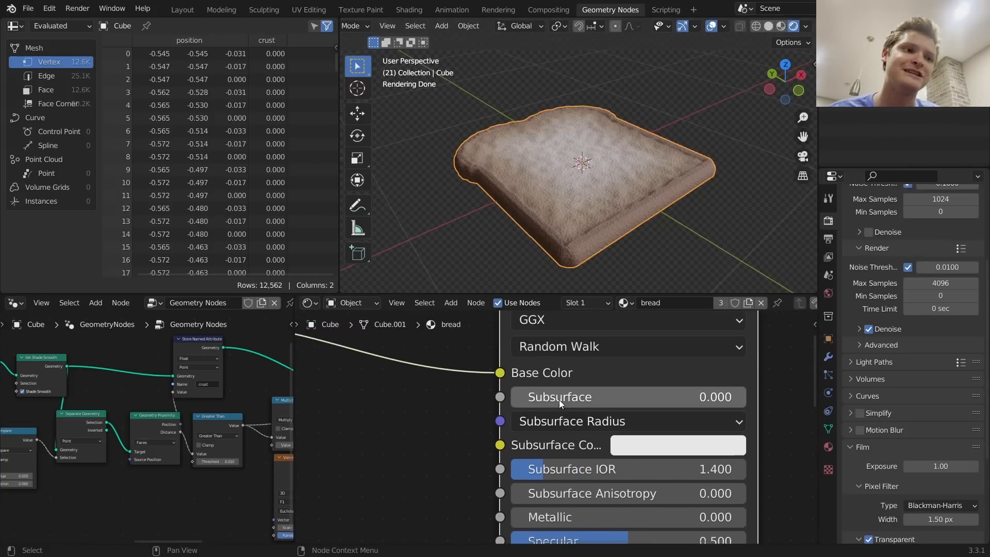
{"action": "left_click_drag", "start_coordinate": [558, 400], "coordinate": [594, 400]}
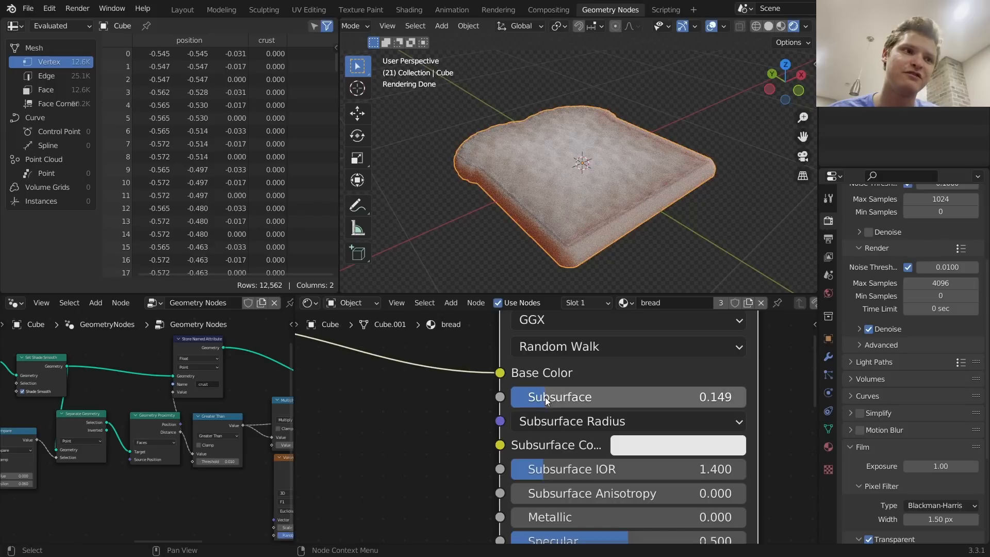
{"action": "left_click", "coordinate": [646, 446]}
{"action": "left_click_drag", "start_coordinate": [680, 238], "coordinate": [695, 228]}
{"action": "left_click_drag", "start_coordinate": [623, 390], "coordinate": [598, 391]}
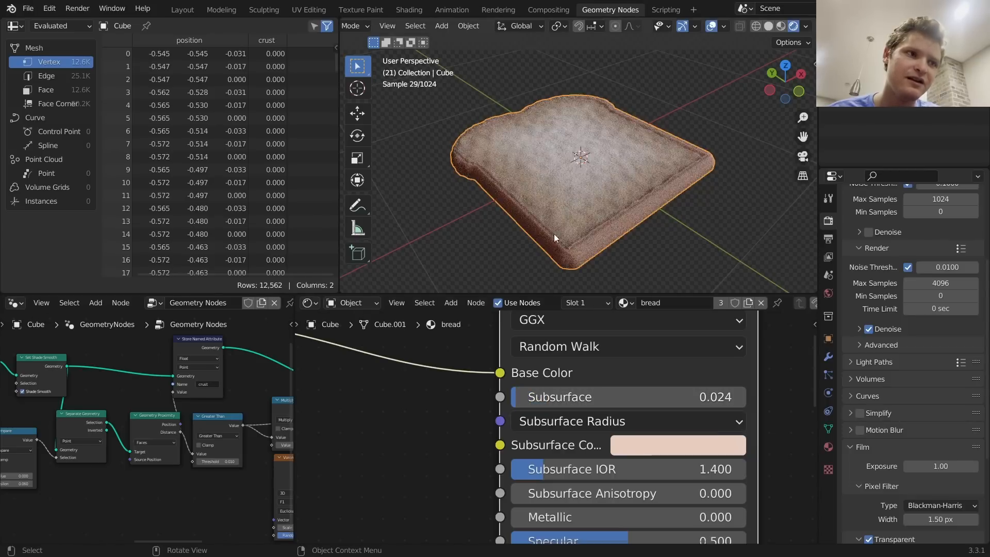
Try the bread material with subsurface at 0 and undo that change
{"action": "scroll", "coordinate": [556, 232], "scroll_direction": "down", "scroll_amount": 3}
{"action": "middle_click_drag", "start_coordinate": [664, 165], "coordinate": [688, 190]}
{"action": "middle_click_drag", "start_coordinate": [626, 192], "coordinate": [655, 126]}
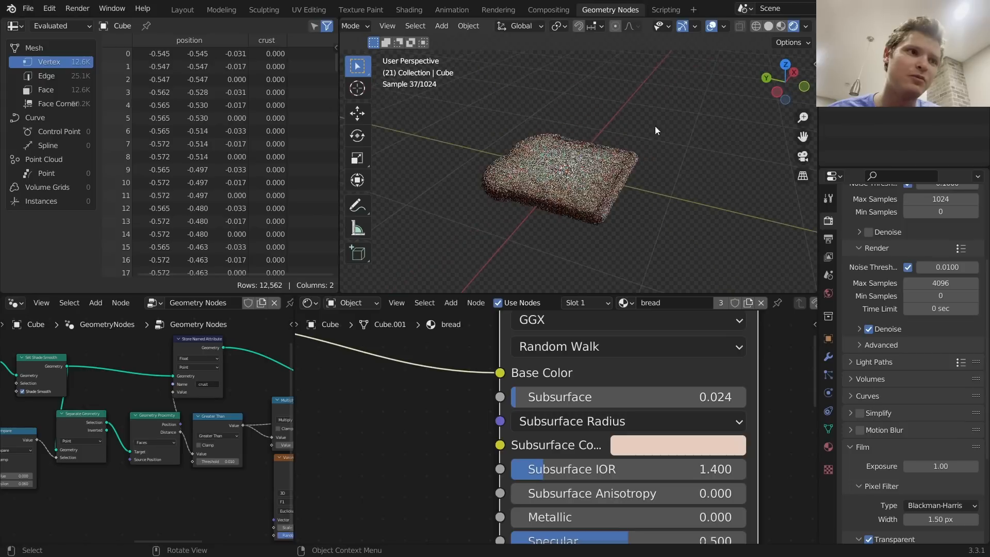
{"action": "left_click_drag", "start_coordinate": [534, 396], "coordinate": [521, 397]}
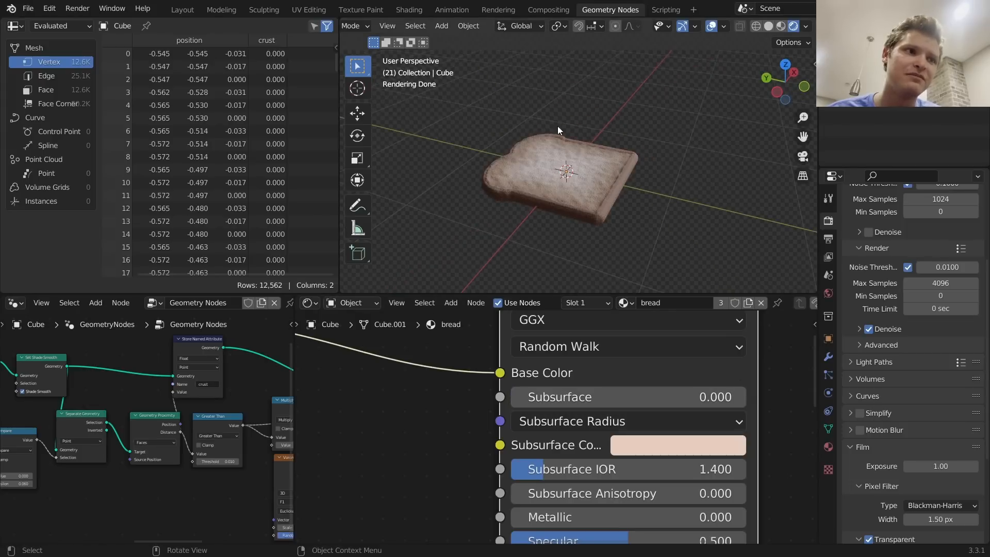
{"action": "key", "text": "ctrl+z"}
Save the blend file and inspect the shaded slice from above and up close
{"action": "key", "text": "ctrl+s"}
{"action": "middle_click_drag", "start_coordinate": [611, 156], "coordinate": [539, 201]}
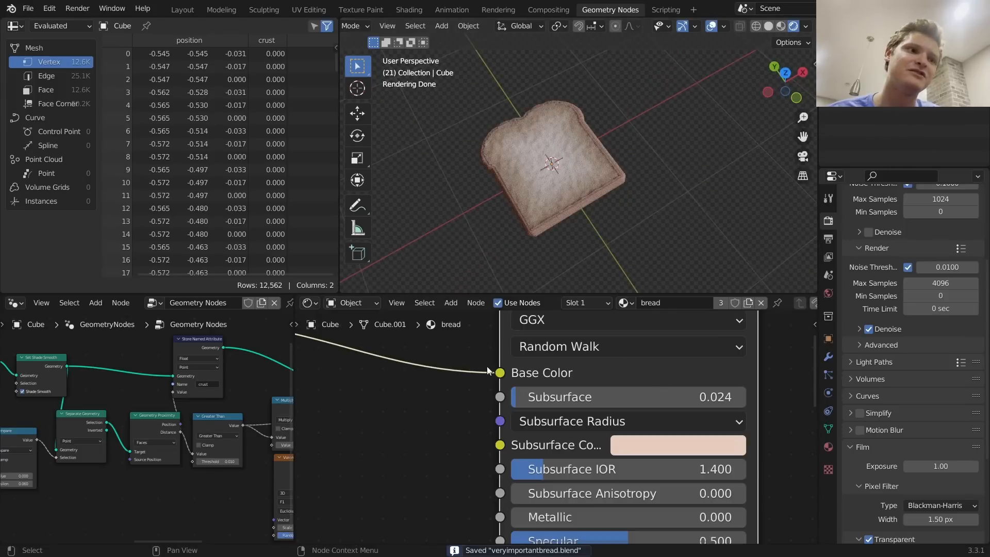
{"action": "scroll", "coordinate": [548, 211], "scroll_direction": "up", "scroll_amount": 5}
{"action": "mouse_move", "coordinate": [555, 212]}
{"action": "middle_mouse_down"}
{"action": "mouse_move", "coordinate": [559, 181]}
{"action": "mouse_move", "coordinate": [551, 197]}
{"action": "middle_mouse_up"}
{"action": "scroll", "coordinate": [559, 181], "scroll_direction": "down", "scroll_amount": 3}
Recolor the ColorRamp's first crust stop with hue 0.053, saturation 0.404 and value 0.631
{"action": "middle_click_drag", "start_coordinate": [352, 390], "coordinate": [681, 373]}
{"action": "middle_click_drag", "start_coordinate": [574, 362], "coordinate": [732, 436]}
{"action": "left_click", "coordinate": [438, 497]}
{"action": "left_click", "coordinate": [437, 497]}
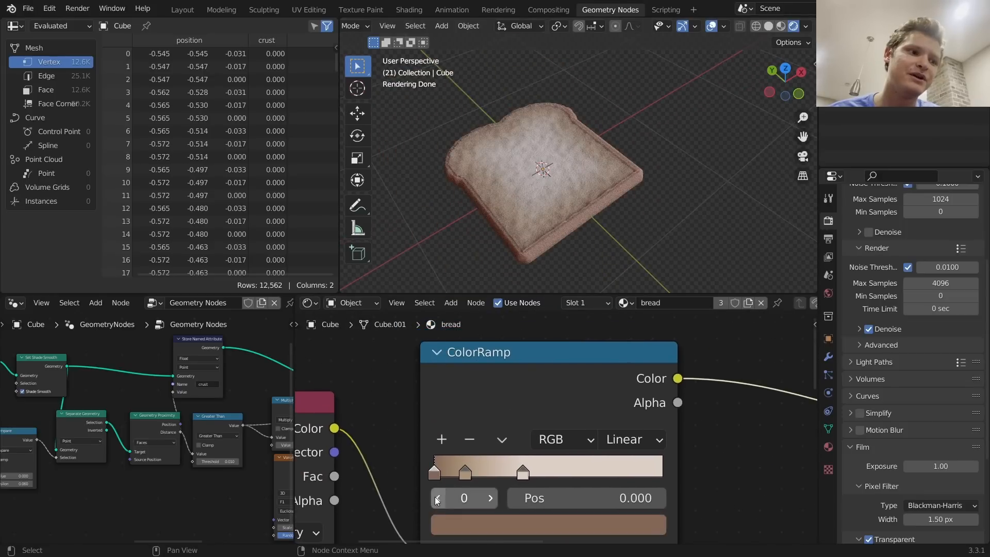
{"action": "left_click", "coordinate": [478, 525]}
{"action": "left_click_drag", "start_coordinate": [507, 447], "coordinate": [499, 448]}
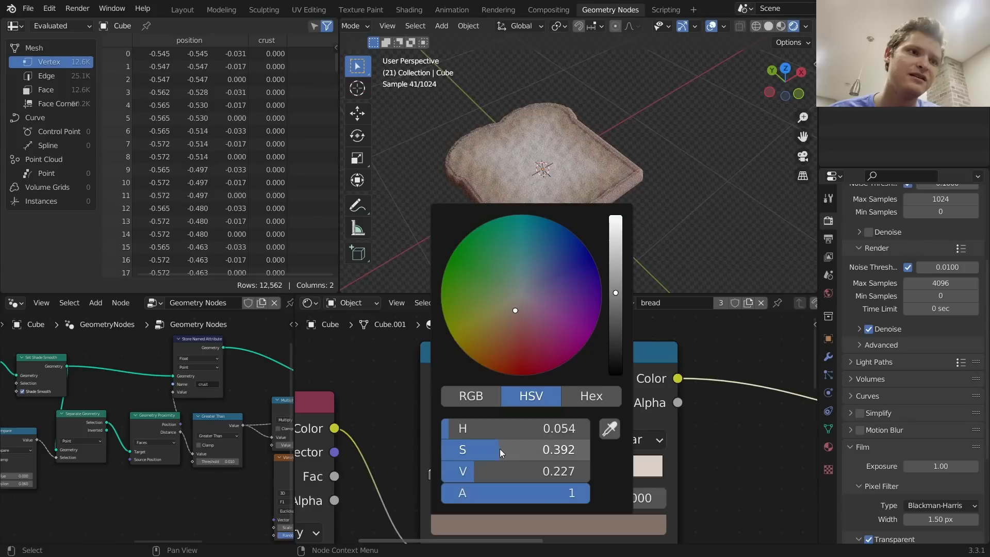
{"action": "left_click", "coordinate": [613, 312]}
{"action": "left_click", "coordinate": [615, 245]}
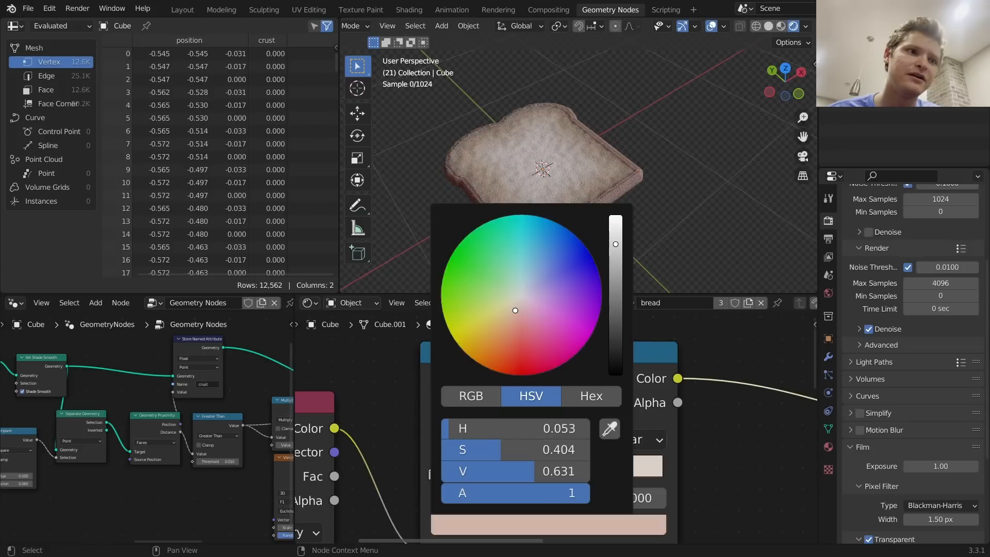
Darken the first stop of the crust color ramp to a value of about 0.197 and move its middle stop to position 0.202
{"action": "left_click_drag", "start_coordinate": [615, 244], "coordinate": [615, 297]}
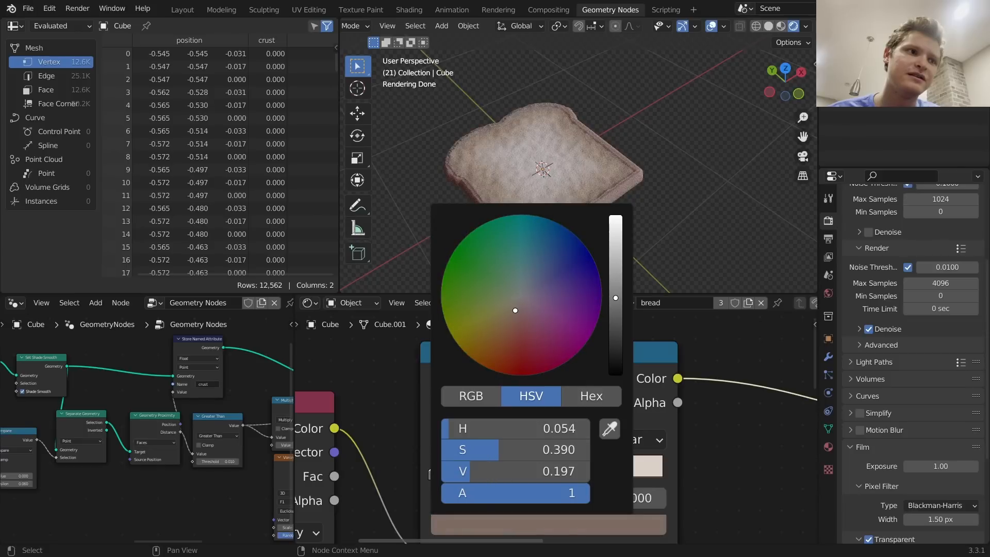
{"action": "left_click", "coordinate": [490, 497]}
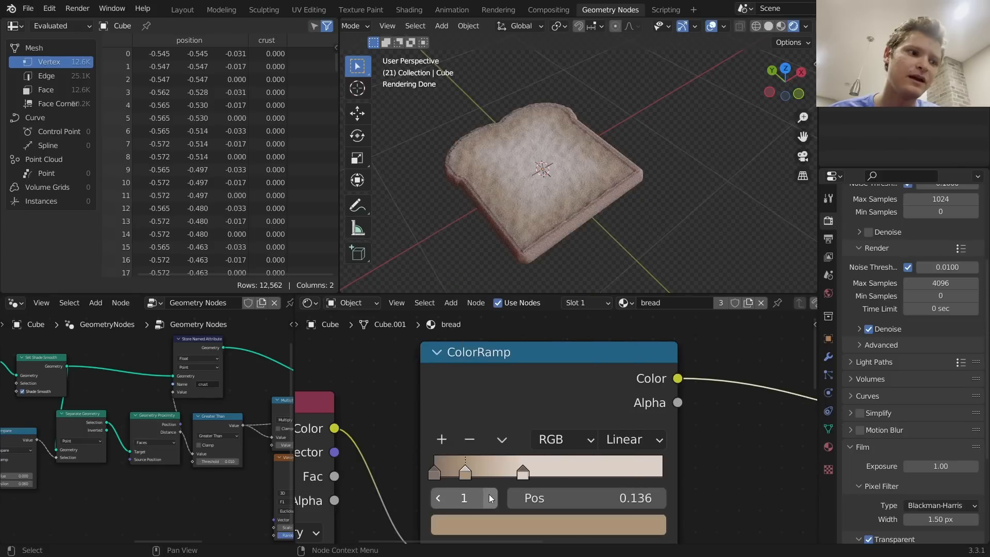
{"action": "left_click_drag", "start_coordinate": [577, 499], "coordinate": [593, 501]}
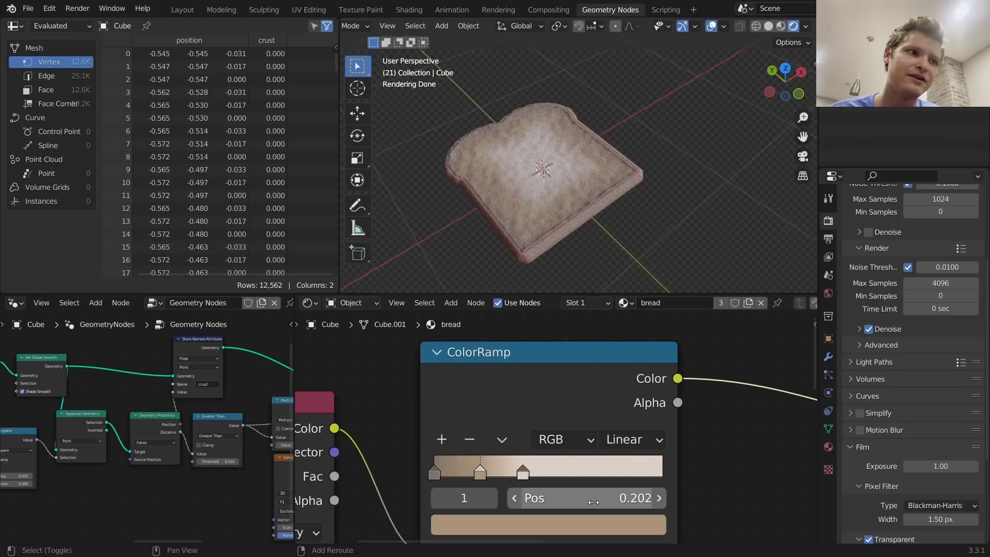
{"action": "middle_click_drag", "start_coordinate": [550, 234], "coordinate": [687, 186]}
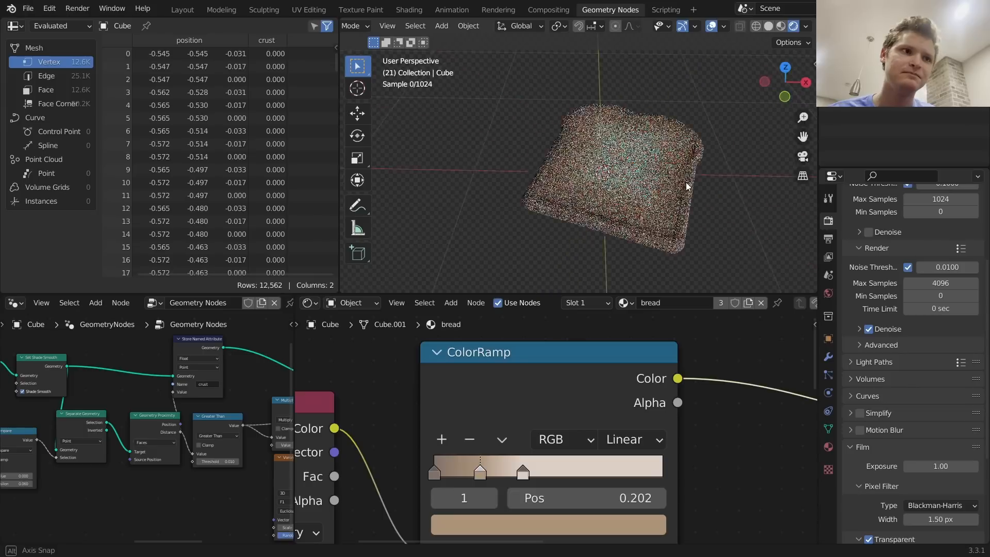
{"action": "middle_click_drag", "start_coordinate": [612, 228], "coordinate": [679, 179]}
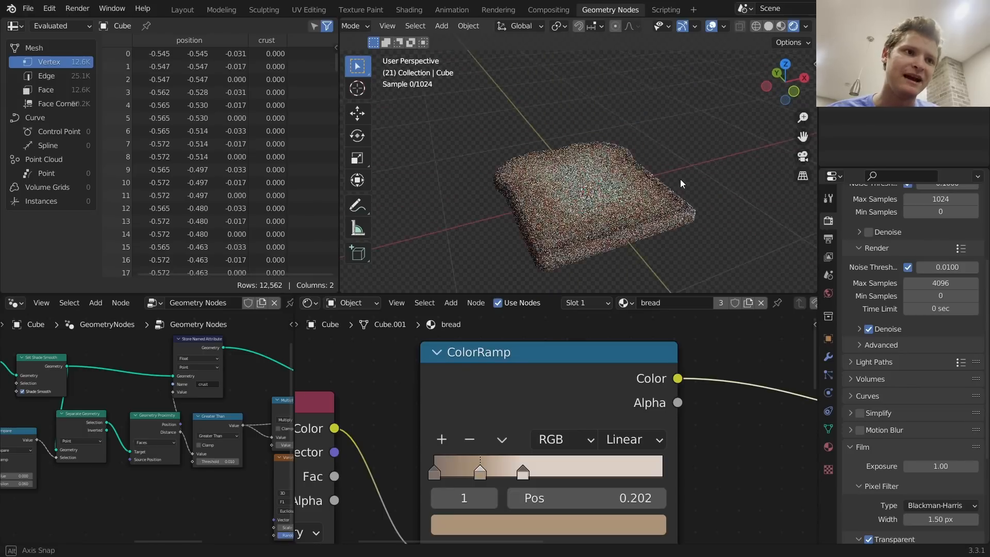
Insert a Mix node between the color ramp and the Principled BSDF's Base Color, with its blending mode set to Multiply
{"action": "scroll", "coordinate": [540, 369], "scroll_direction": "down", "scroll_amount": 4}
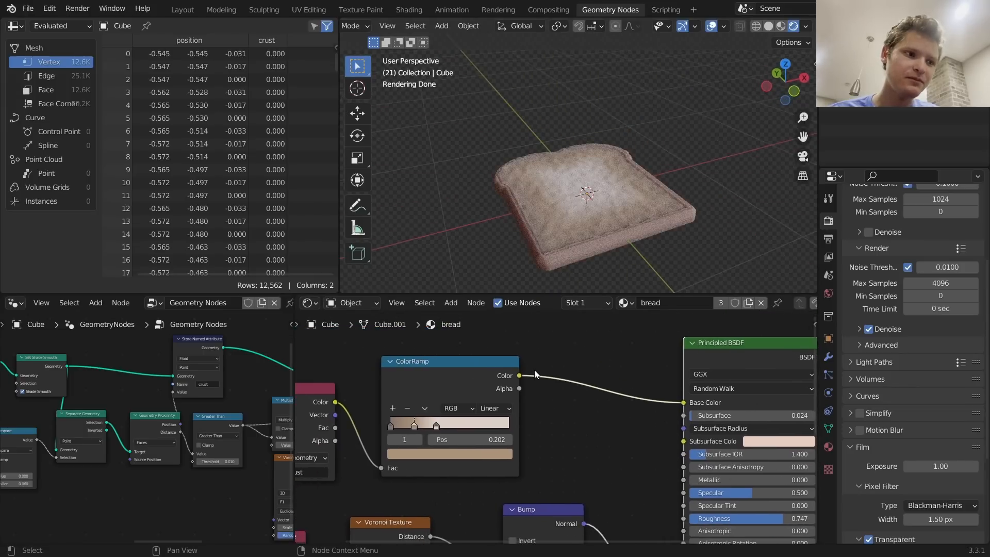
{"action": "key", "text": "shift+a"}
{"action": "left_click", "coordinate": [570, 386]}
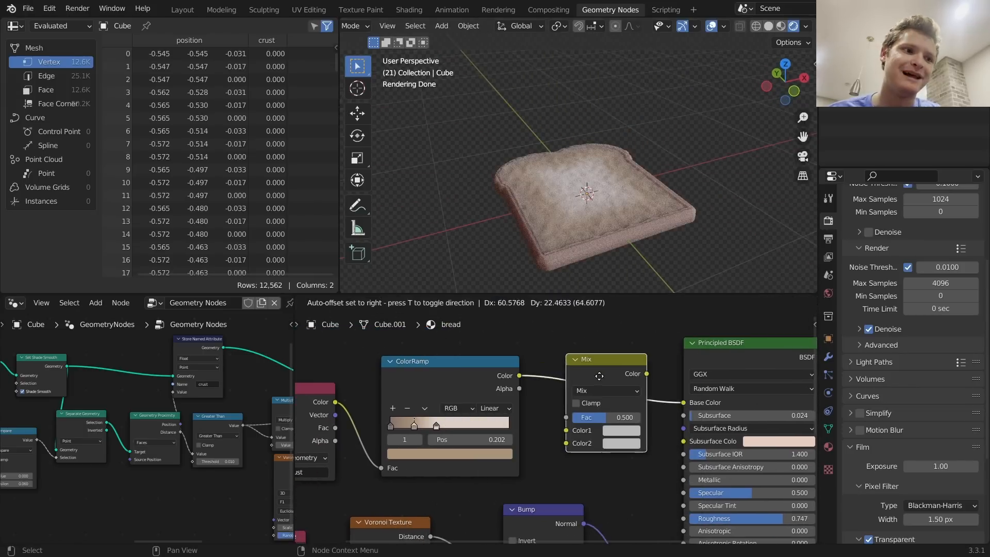
{"action": "left_click", "coordinate": [600, 376]}
{"action": "left_click", "coordinate": [607, 389]}
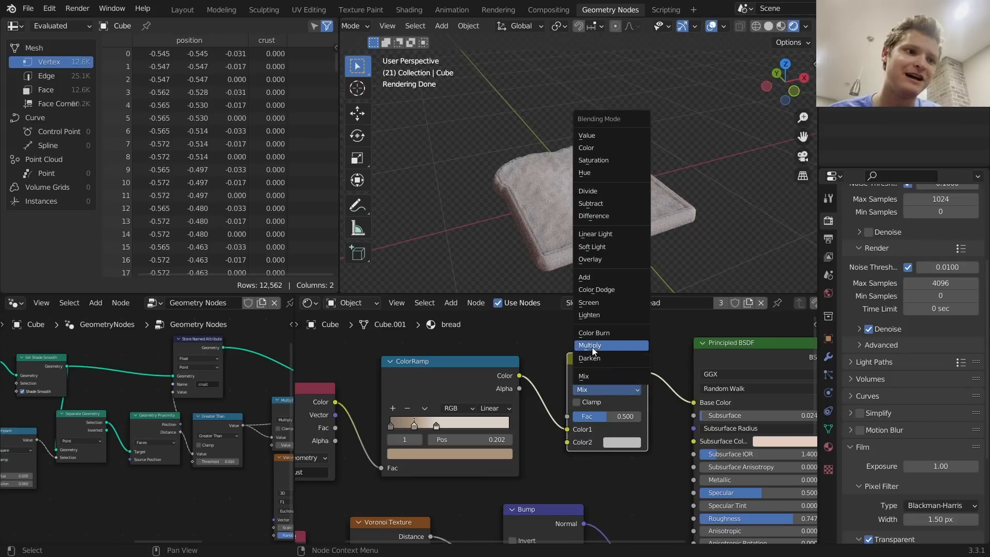
{"action": "left_click", "coordinate": [592, 347]}
Set the Multiply node's second color to black and its factor to 1.000
{"action": "left_click", "coordinate": [619, 440]}
{"action": "left_click_drag", "start_coordinate": [701, 349], "coordinate": [701, 361]}
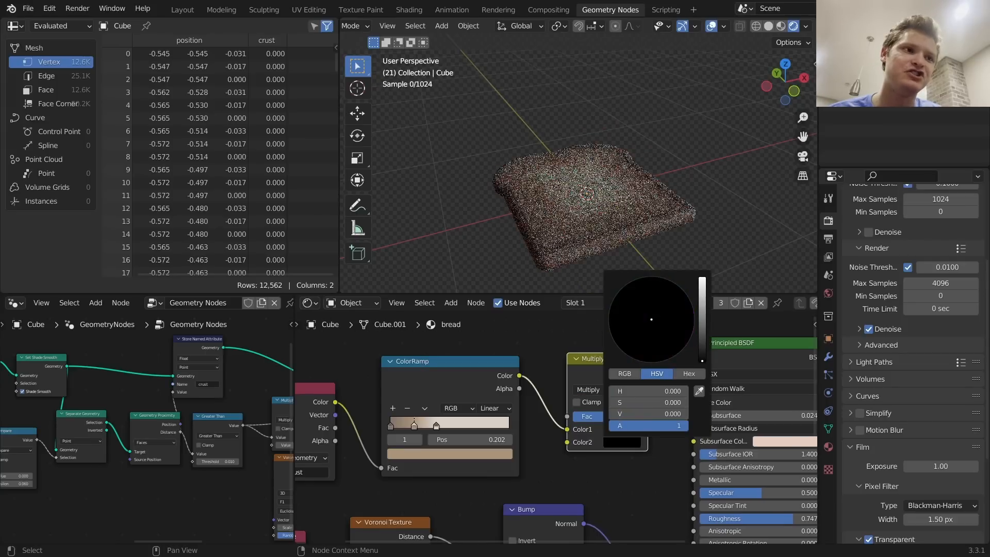
{"action": "left_click_drag", "start_coordinate": [608, 417], "coordinate": [642, 416]}
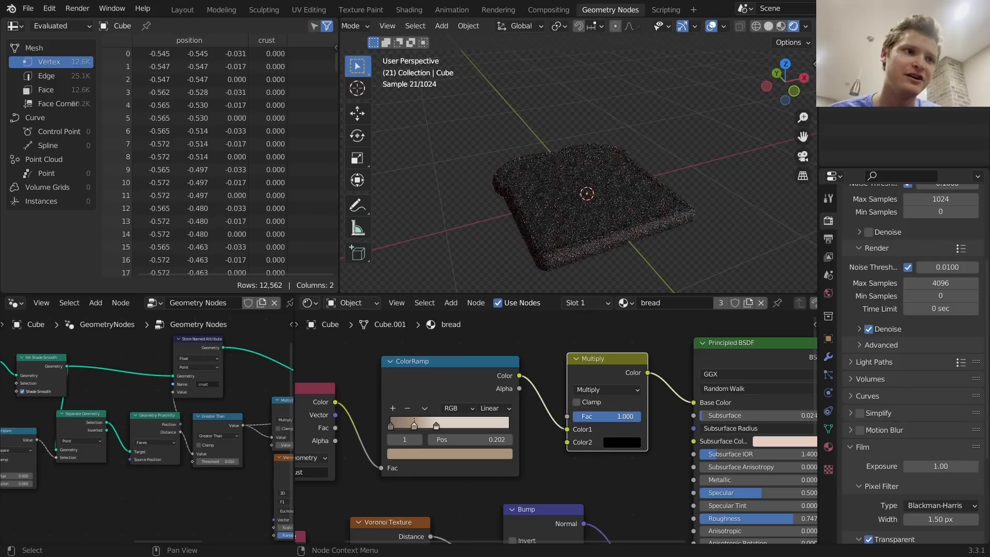
Add an Ambient Occlusion node and connect its AO output to the Multiply node's Fac input
{"action": "middle_click_drag", "start_coordinate": [464, 320], "coordinate": [517, 376]}
{"action": "key", "text": "shift+a"}
{"action": "left_click", "coordinate": [510, 382]}
{"action": "type", "text": "amb"}
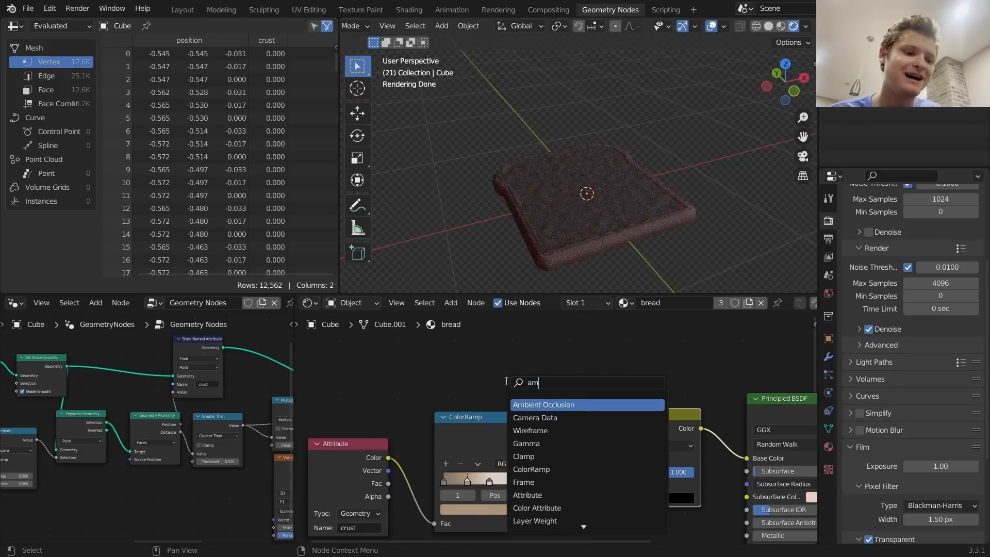
{"action": "left_click", "coordinate": [536, 400]}
{"action": "left_click", "coordinate": [374, 334]}
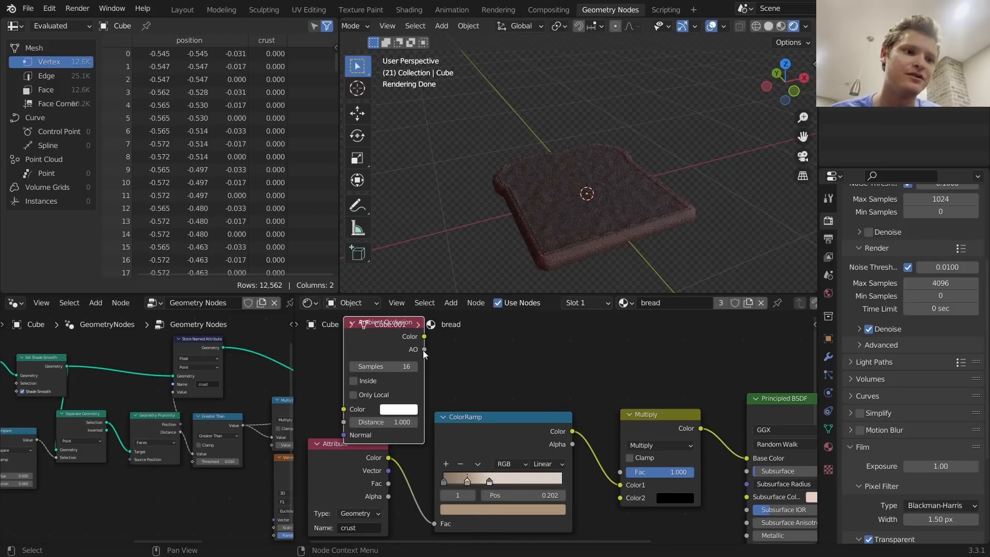
{"action": "left_click_drag", "start_coordinate": [424, 349], "coordinate": [621, 472]}
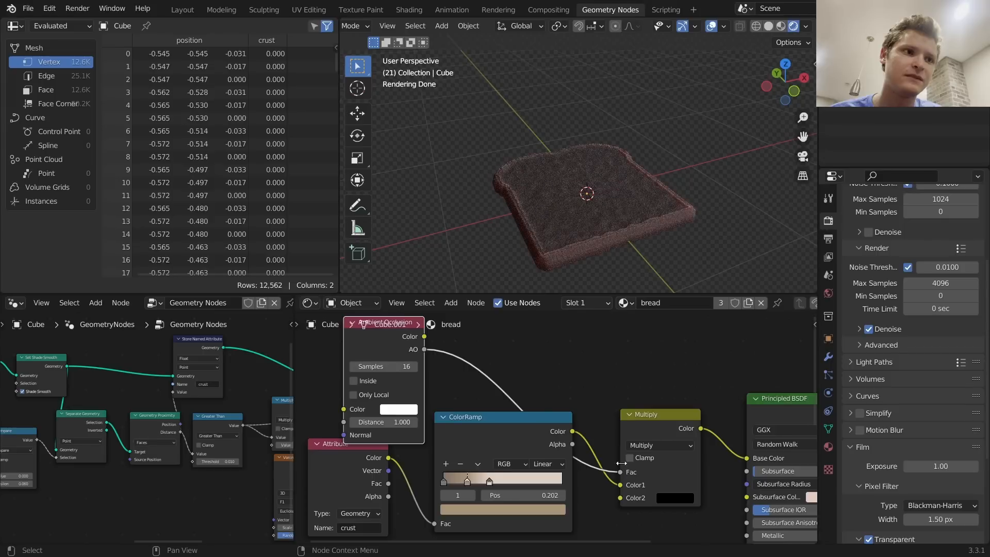
Place the Ambient Occlusion node clear of the Attribute node and preview its Color output directly on the bread
{"action": "middle_click_drag", "start_coordinate": [485, 371], "coordinate": [524, 407]}
{"action": "left_click_drag", "start_coordinate": [407, 361], "coordinate": [372, 352]}
{"action": "left_click", "coordinate": [372, 352], "text": "ctrl+shift"}
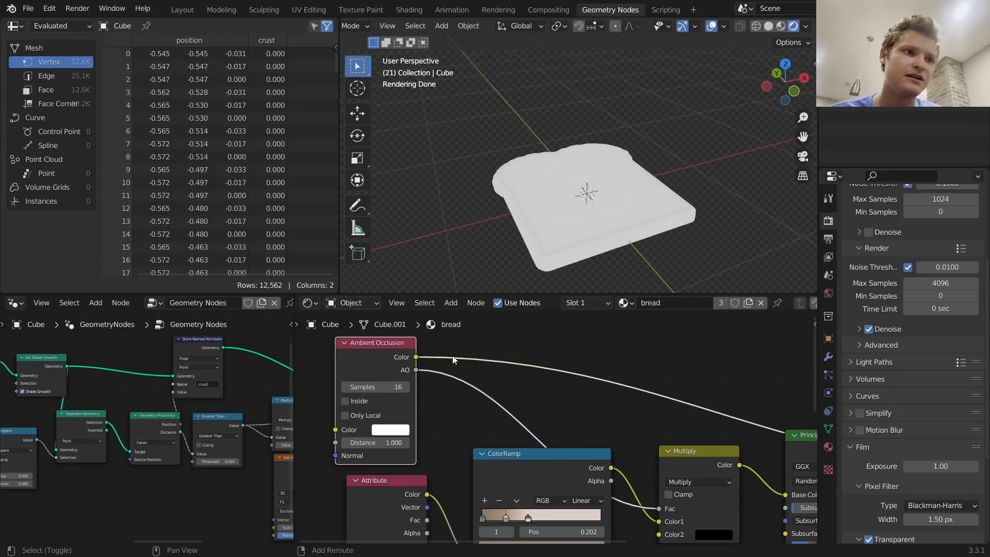
Insert a ColorRamp after the Ambient Occlusion Color output and move its black stop to position 0.839
{"action": "key", "text": "shift+a"}
{"action": "left_click", "coordinate": [488, 354]}
{"action": "type", "text": "color"}
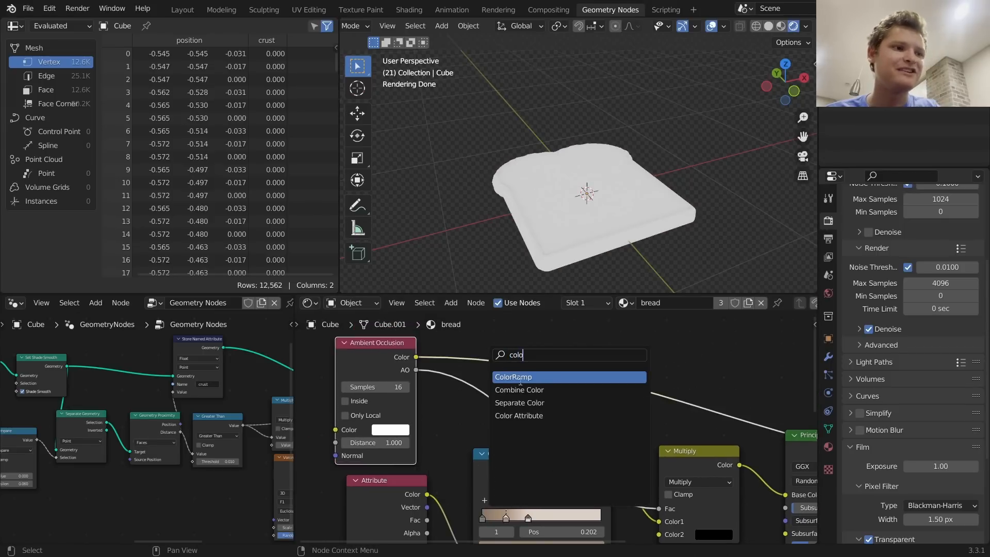
{"action": "key", "text": "Return"}
{"action": "left_click", "coordinate": [597, 387]}
{"action": "left_click_drag", "start_coordinate": [593, 398], "coordinate": [808, 398]}
{"action": "middle_click_drag", "start_coordinate": [593, 227], "coordinate": [589, 252]}
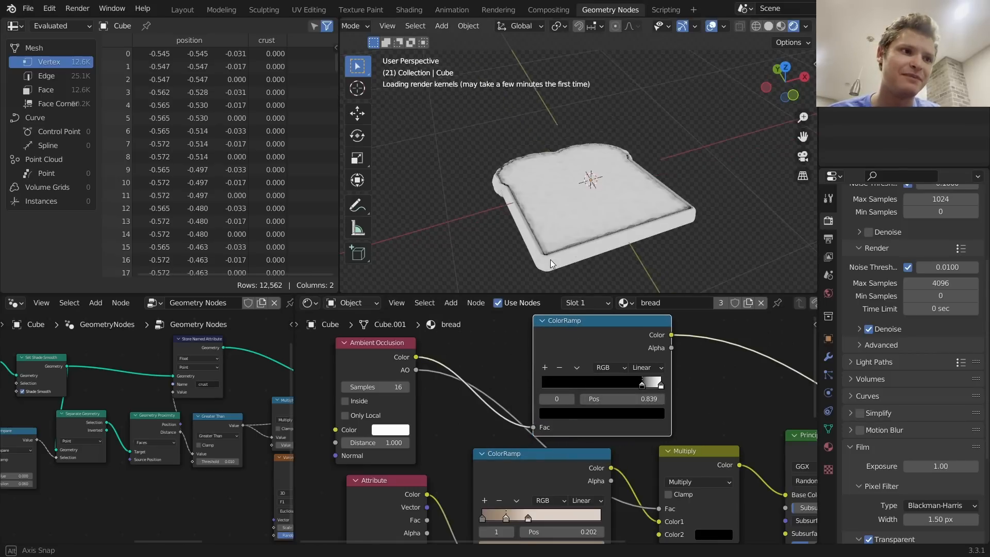
Connect the Bump node's Normal output to the Ambient Occlusion node's Normal input
{"action": "middle_click_drag", "start_coordinate": [632, 466], "coordinate": [565, 385]}
{"action": "scroll", "coordinate": [565, 385], "scroll_direction": "down", "scroll_amount": 1}
{"action": "scroll", "coordinate": [565, 384], "scroll_direction": "down", "scroll_amount": 6}
{"action": "middle_click_drag", "start_coordinate": [607, 453], "coordinate": [638, 488]}
{"action": "left_click_drag", "start_coordinate": [646, 484], "coordinate": [449, 390]}
{"action": "scroll", "coordinate": [619, 194], "scroll_direction": "up", "scroll_amount": 5}
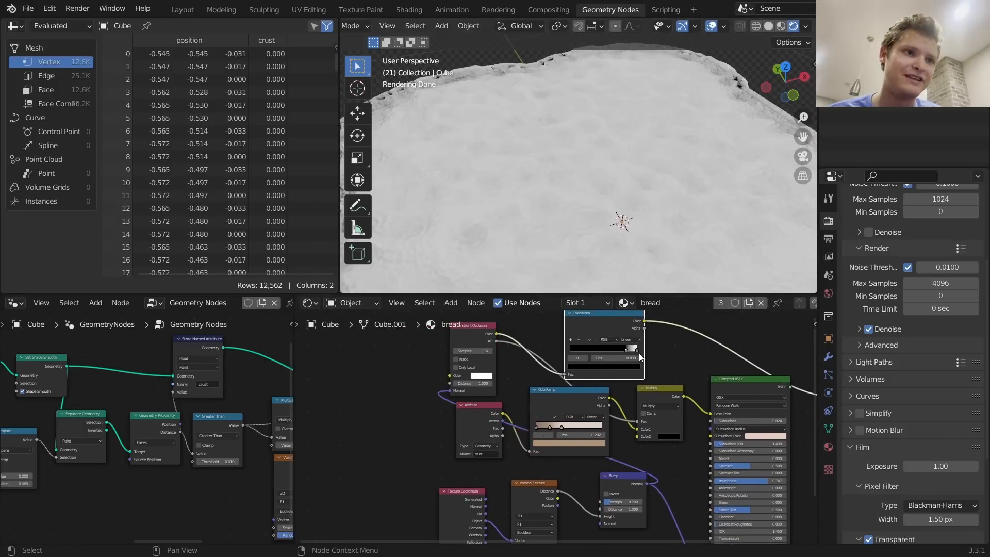
Set the end stop of the ambient occlusion color ramp, at position 1.000, to black
{"action": "middle_click_drag", "start_coordinate": [638, 353], "coordinate": [589, 378]}
{"action": "scroll", "coordinate": [595, 374], "scroll_direction": "up", "scroll_amount": 2}
{"action": "scroll", "coordinate": [562, 353], "scroll_direction": "up", "scroll_amount": 4}
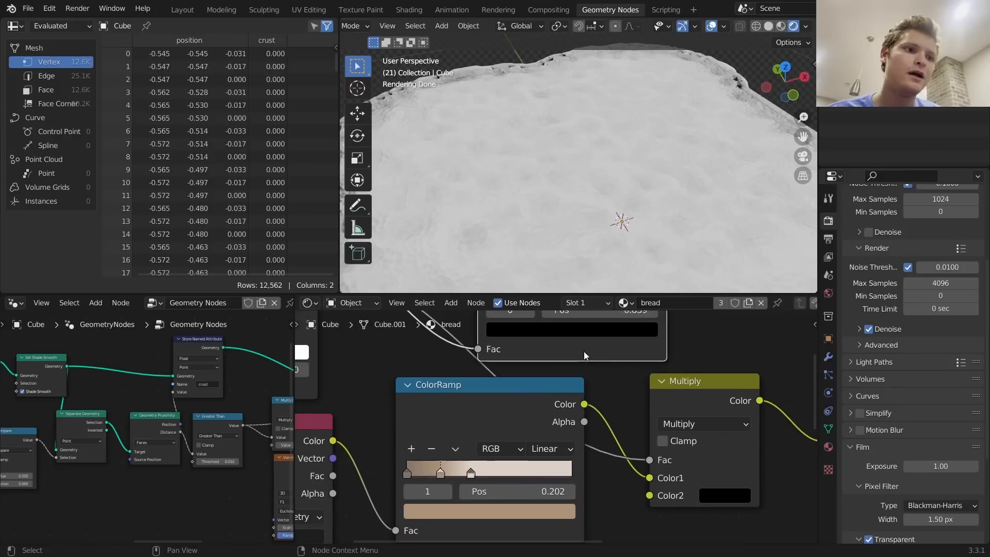
{"action": "left_click", "coordinate": [523, 377]}
{"action": "left_click", "coordinate": [557, 400]}
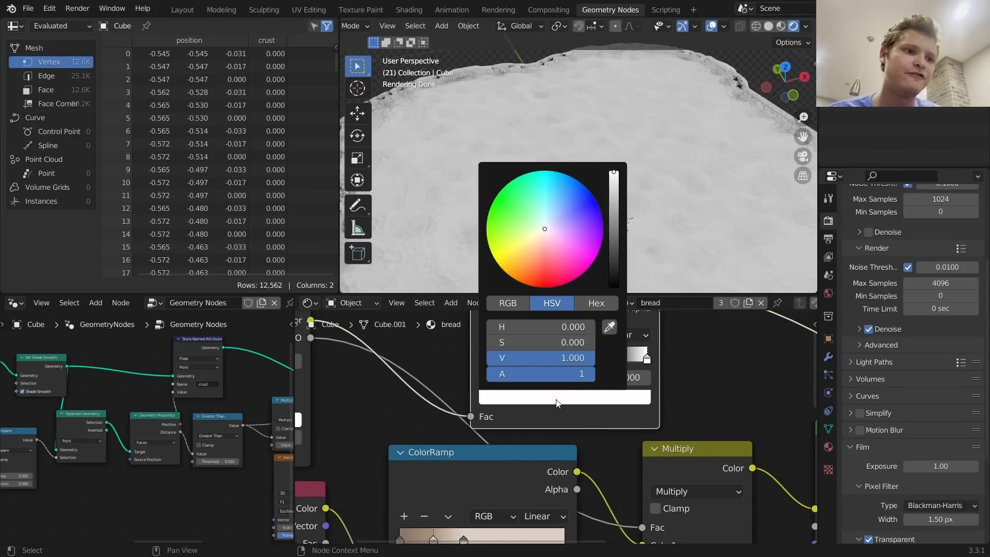
{"action": "middle_click_drag", "start_coordinate": [681, 458], "coordinate": [641, 369]}
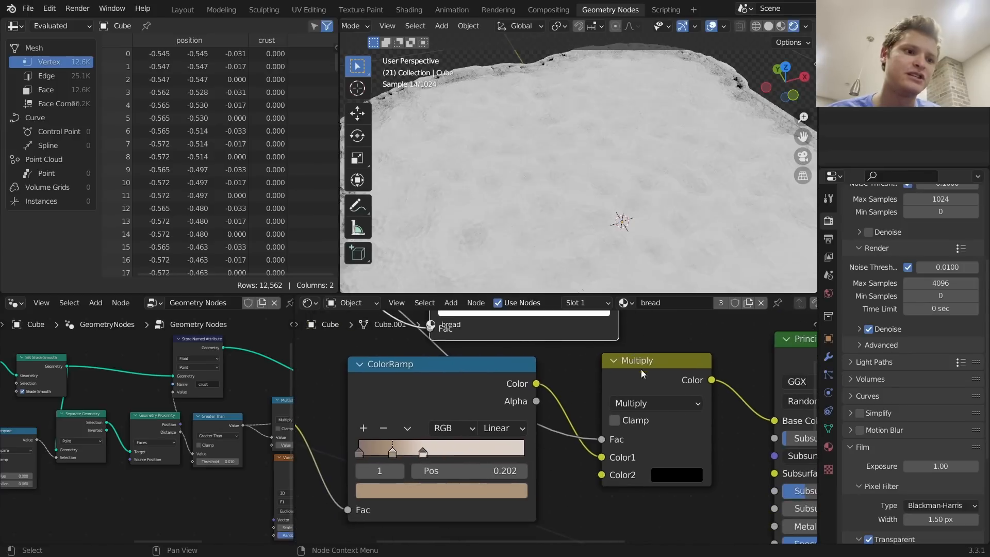
{"action": "middle_click_drag", "start_coordinate": [522, 317], "coordinate": [576, 436]}
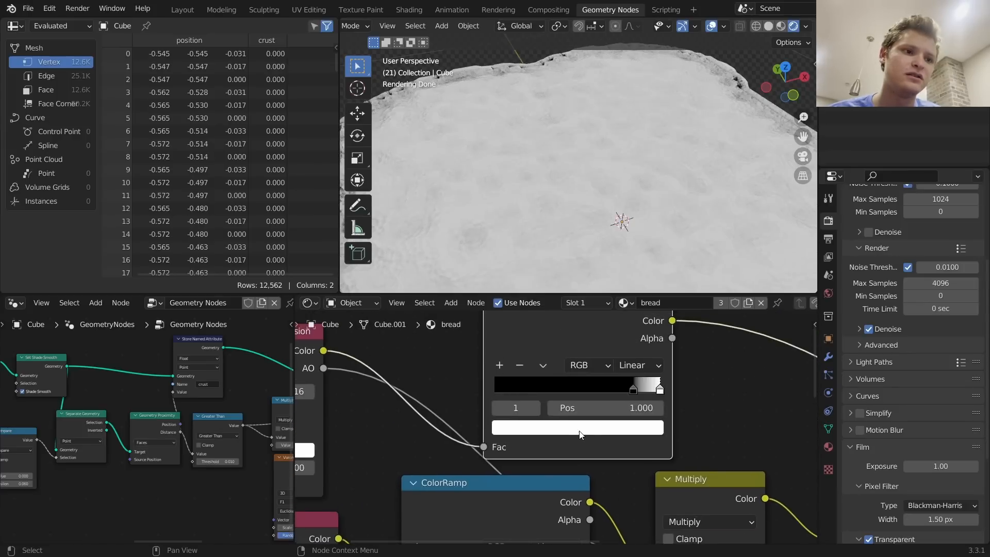
{"action": "left_click", "coordinate": [602, 429]}
{"action": "left_click_drag", "start_coordinate": [629, 298], "coordinate": [626, 322]}
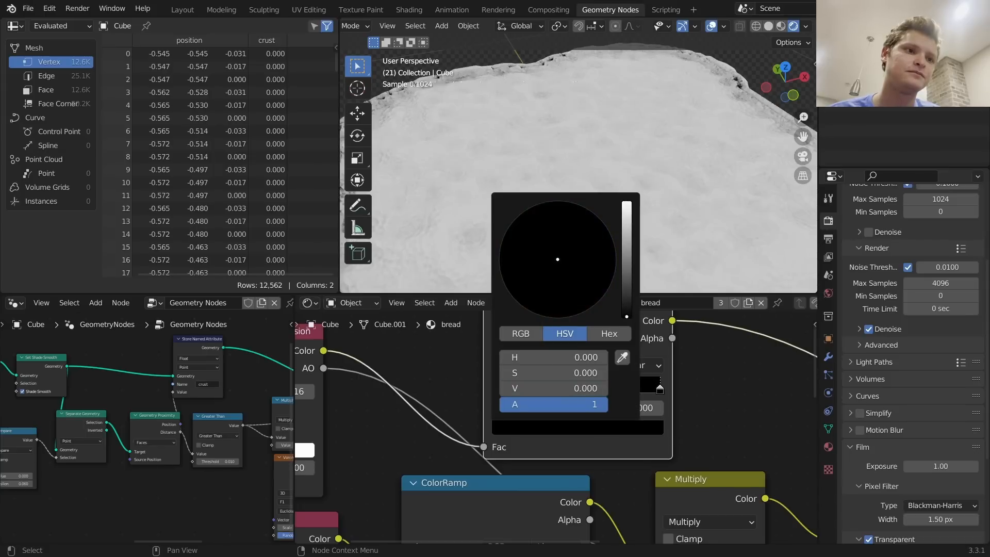
Set the ambient occlusion color ramp's stop at position 0.839 to white
{"action": "left_click", "coordinate": [499, 408]}
{"action": "left_click", "coordinate": [518, 426]}
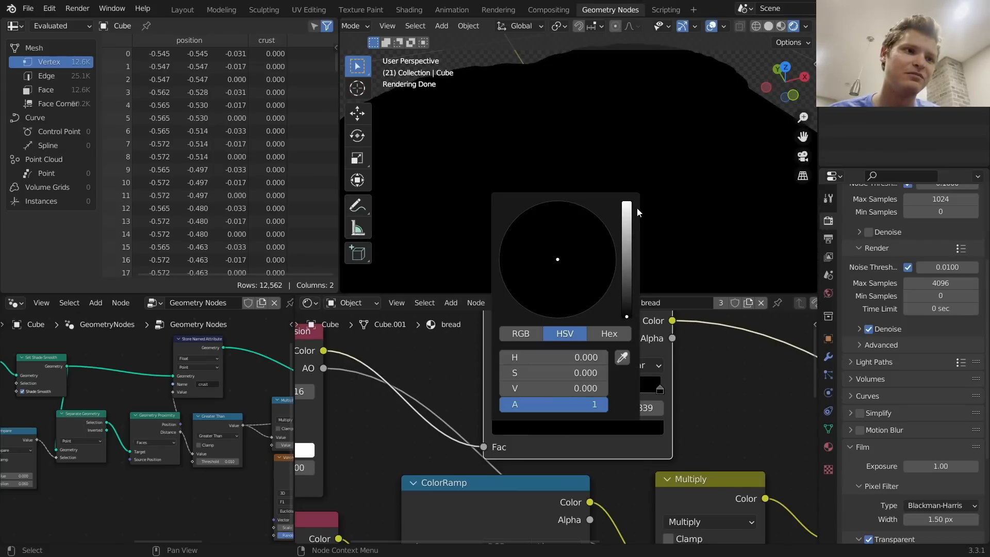
{"action": "left_click", "coordinate": [626, 197]}
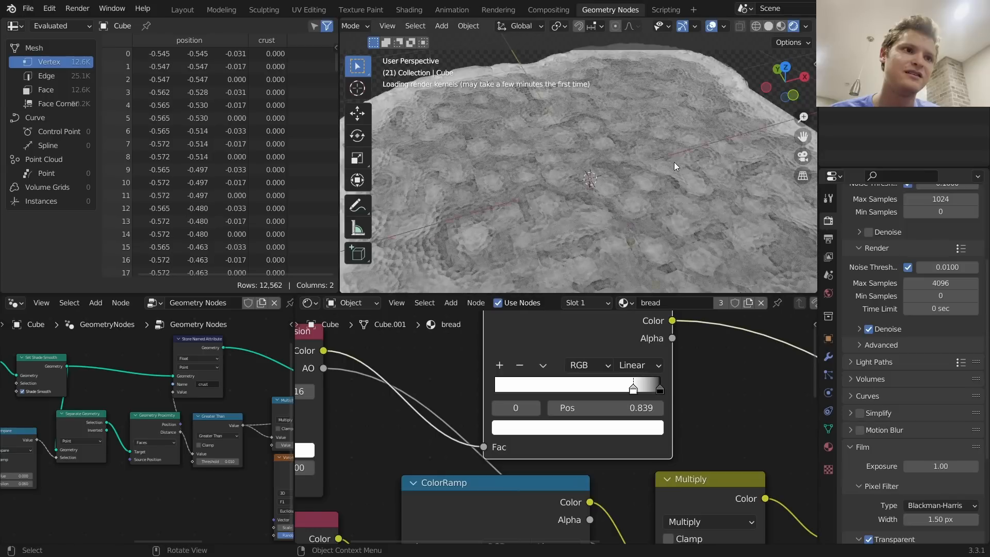
{"action": "scroll", "coordinate": [648, 372], "scroll_direction": "down", "scroll_amount": 4}
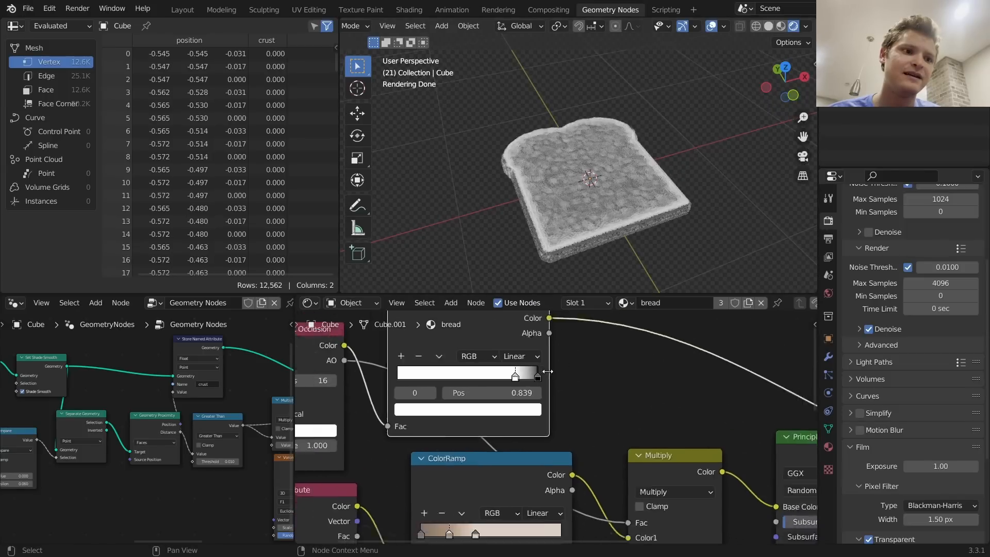
Connect the ambient occlusion color ramp's Color output to the Multiply node's Fac and preview the Principled BSDF again
{"action": "left_click_drag", "start_coordinate": [551, 348], "coordinate": [565, 373]}
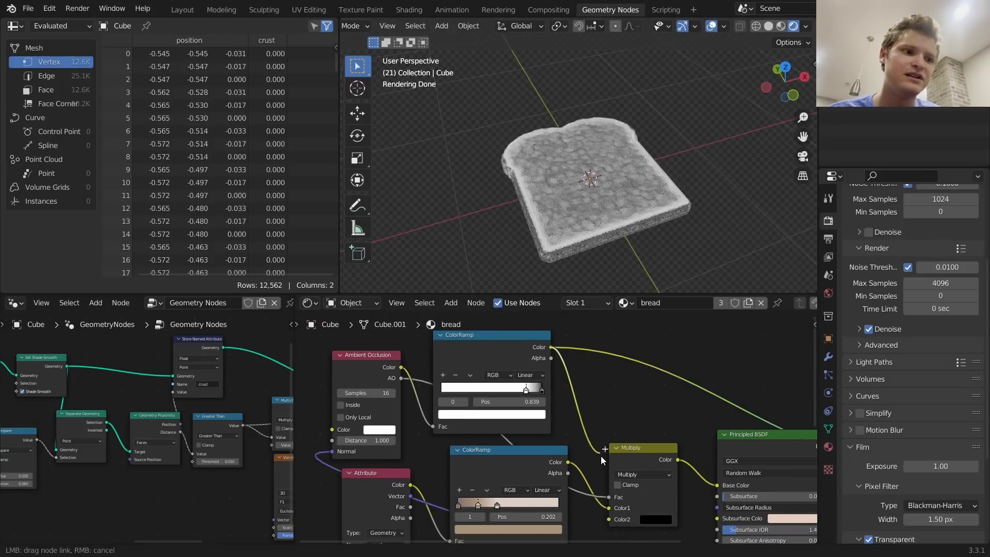
{"action": "left_click_drag", "start_coordinate": [611, 494], "coordinate": [612, 497]}
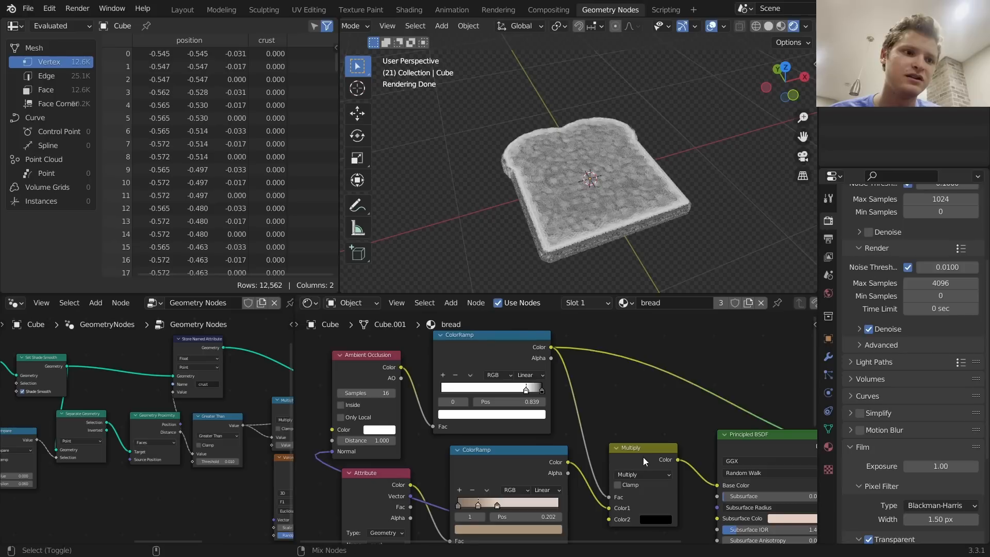
{"action": "middle_click_drag", "start_coordinate": [641, 455], "coordinate": [573, 396]}
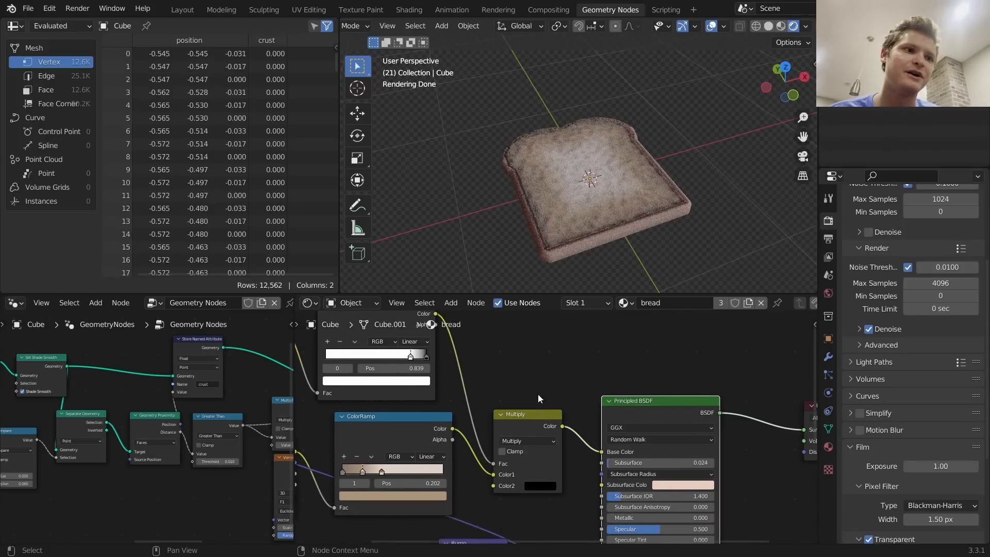
Darken the white stop of the ambient occlusion color ramp to a medium grey
{"action": "scroll", "coordinate": [511, 377], "scroll_direction": "up", "scroll_amount": 2}
{"action": "middle_click_drag", "start_coordinate": [434, 375], "coordinate": [564, 425]}
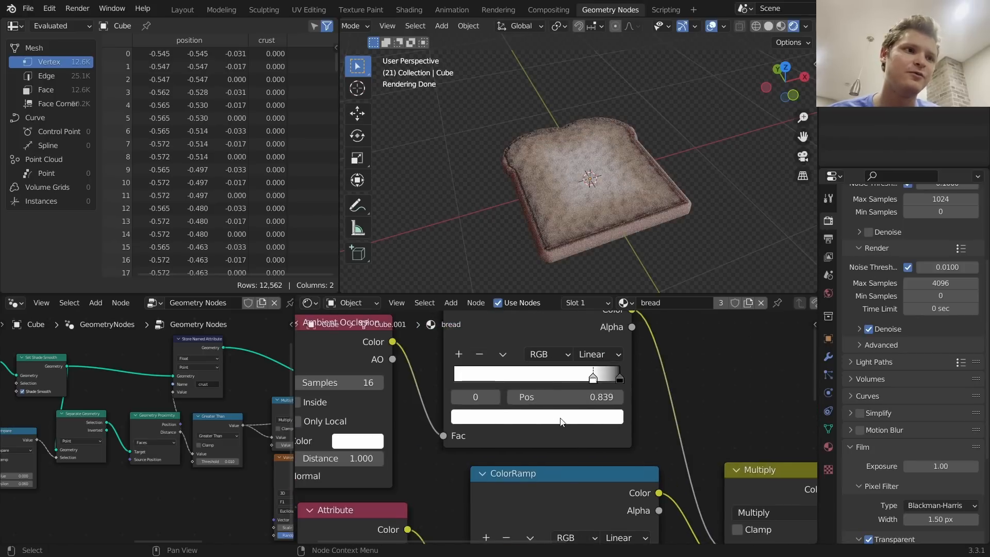
{"action": "left_click", "coordinate": [562, 420]}
{"action": "left_click", "coordinate": [587, 268]}
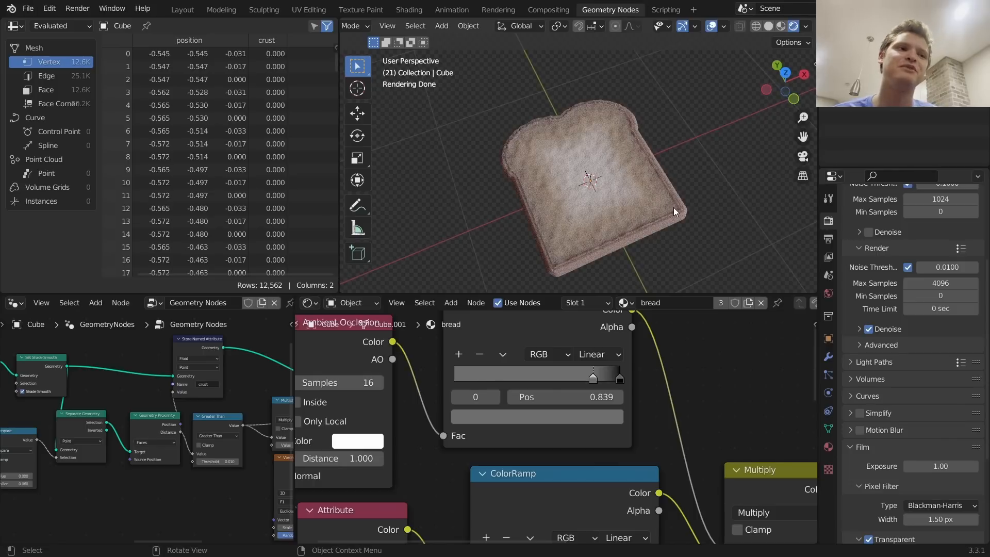
Change the crust color ramp's interpolation to Ease
{"action": "middle_click_drag", "start_coordinate": [378, 469], "coordinate": [403, 335]}
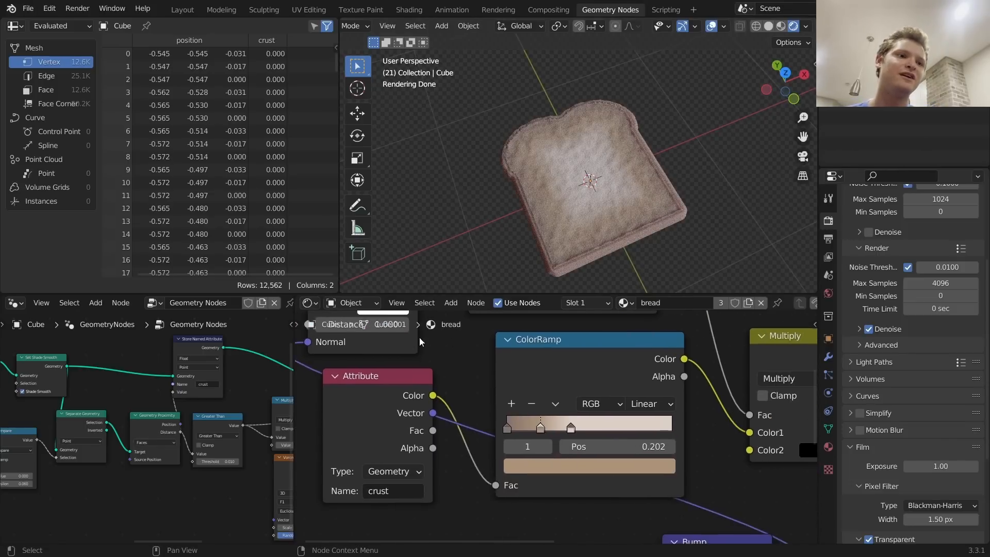
{"action": "left_click", "coordinate": [652, 404]}
{"action": "left_click", "coordinate": [665, 424]}
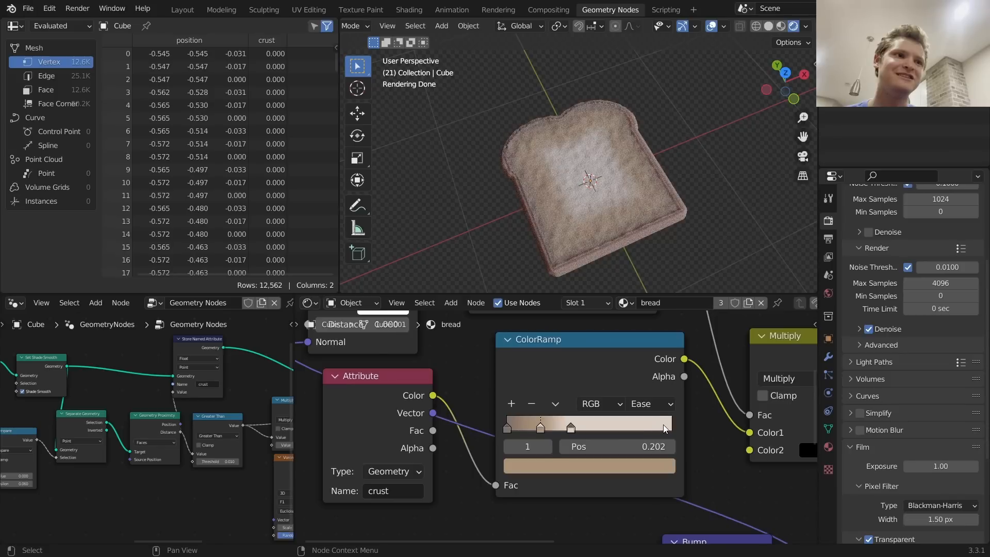
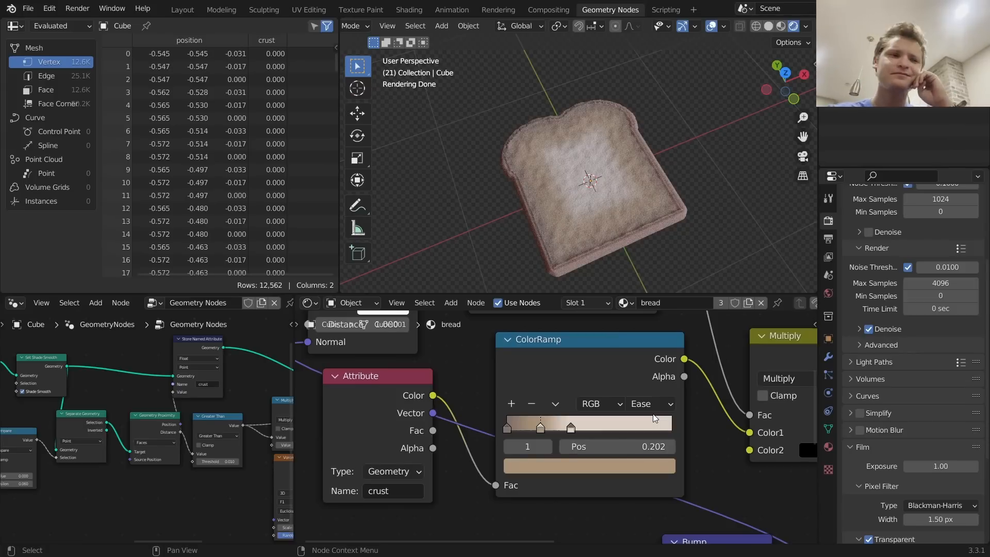
Try a redder, more saturated color on the crust color ramp's stop at position 0.202
{"action": "left_click", "coordinate": [539, 466]}
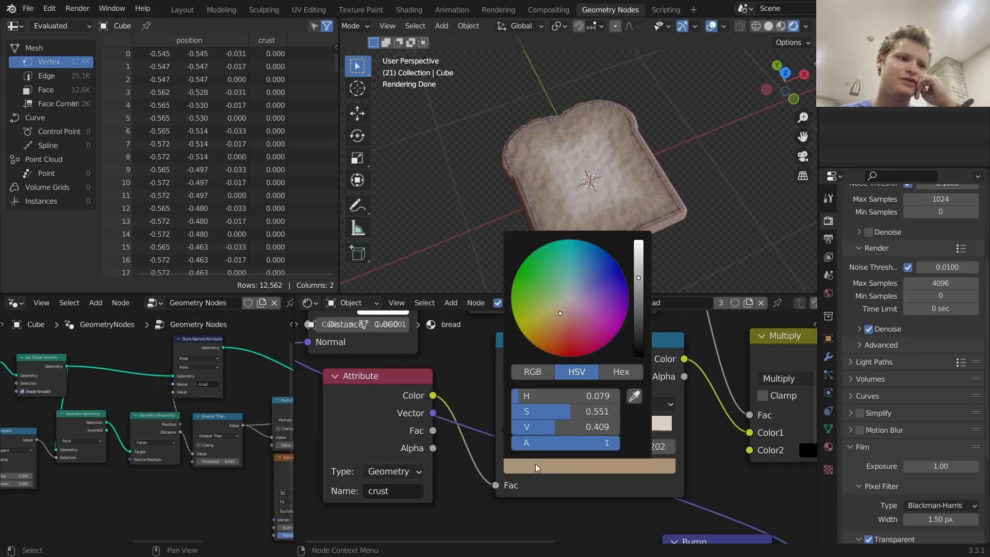
{"action": "left_click", "coordinate": [562, 323]}
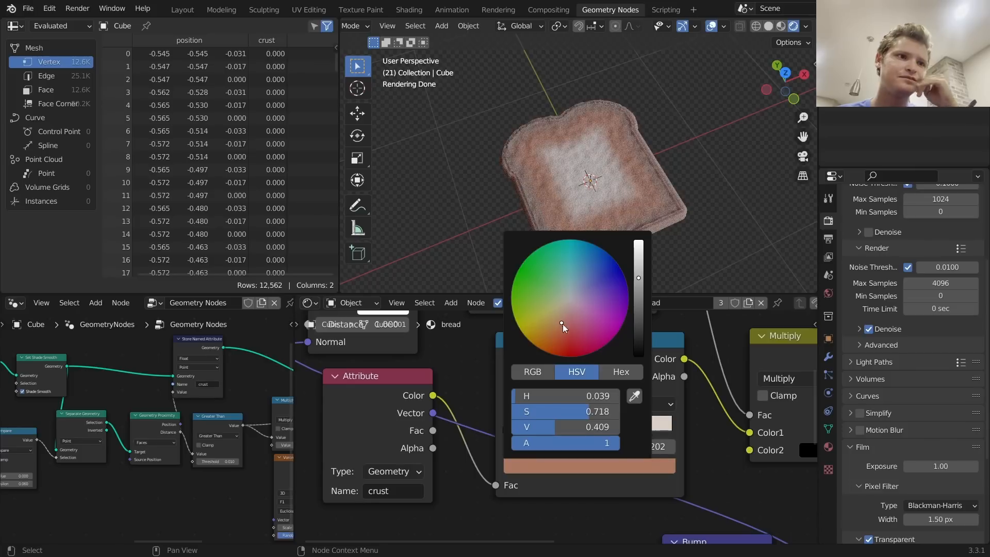
{"action": "key", "text": "ctrl+z"}
Recolor the crust color ramp's first stop, at position 0.000, to a dark olive brown
{"action": "left_click", "coordinate": [509, 446]}
{"action": "left_click", "coordinate": [531, 467]}
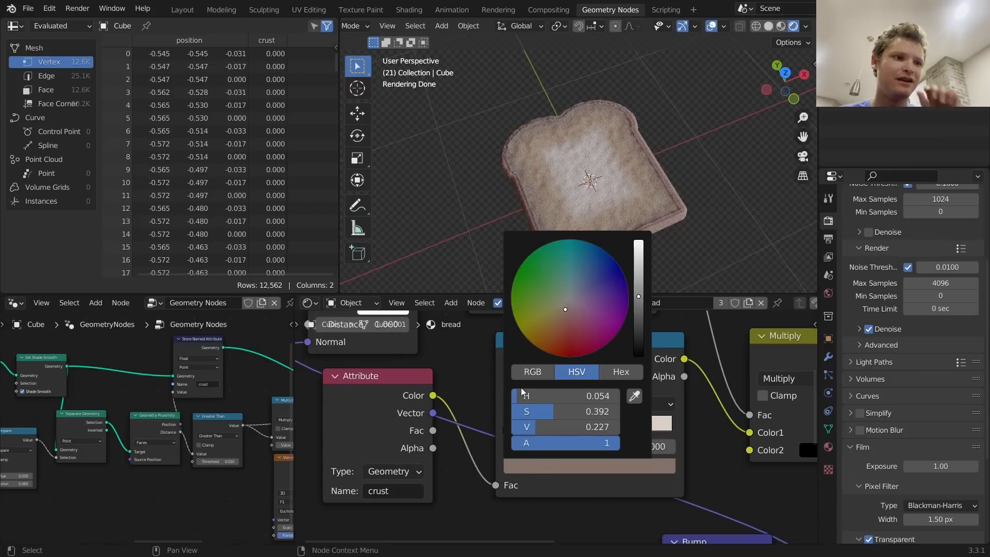
{"action": "left_click_drag", "start_coordinate": [567, 313], "coordinate": [556, 307]}
{"action": "left_click_drag", "start_coordinate": [640, 281], "coordinate": [638, 315]}
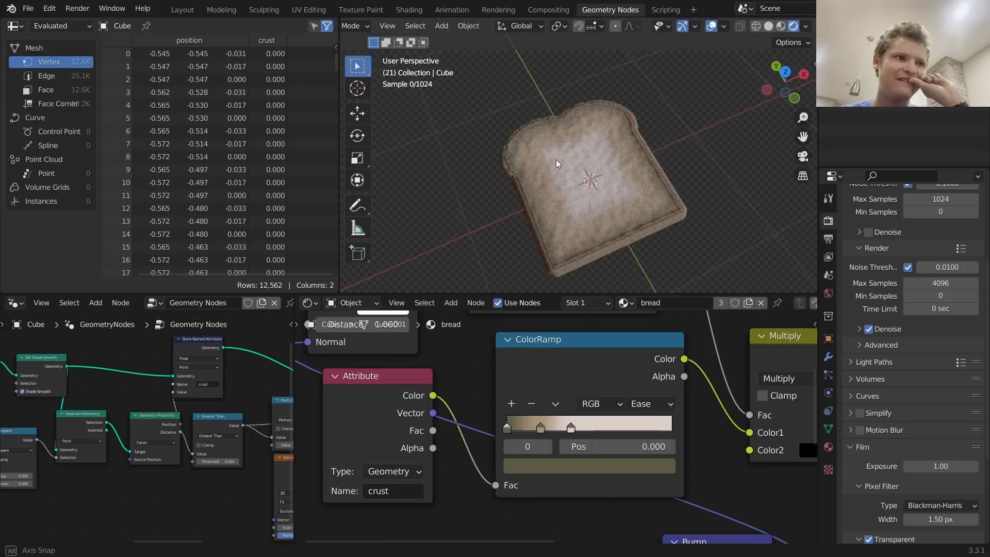
{"action": "middle_click_drag", "start_coordinate": [578, 165], "coordinate": [598, 183]}
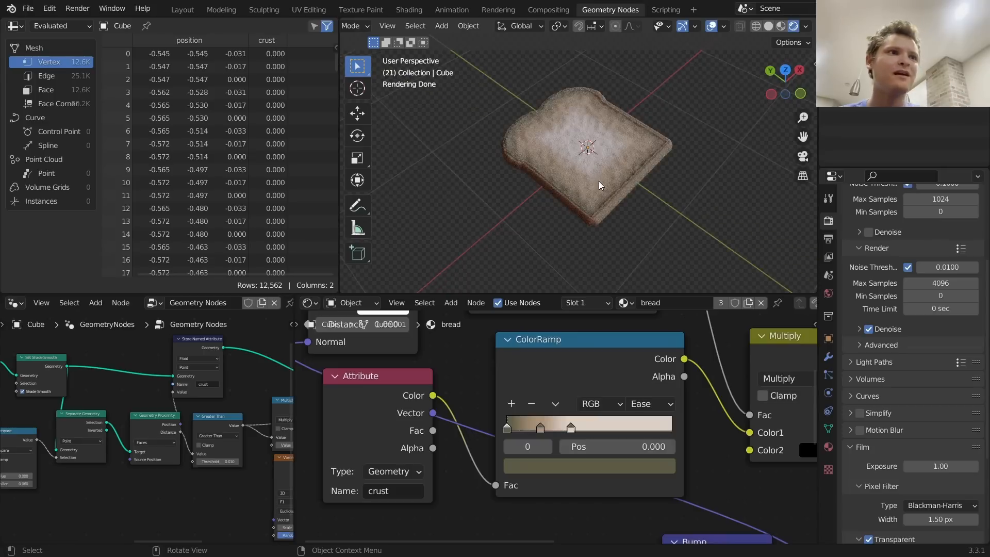
Reduce the saturation of the crust color ramp's stop at position 0.202 to about 0.45
{"action": "left_click", "coordinate": [547, 446]}
{"action": "left_click", "coordinate": [557, 465]}
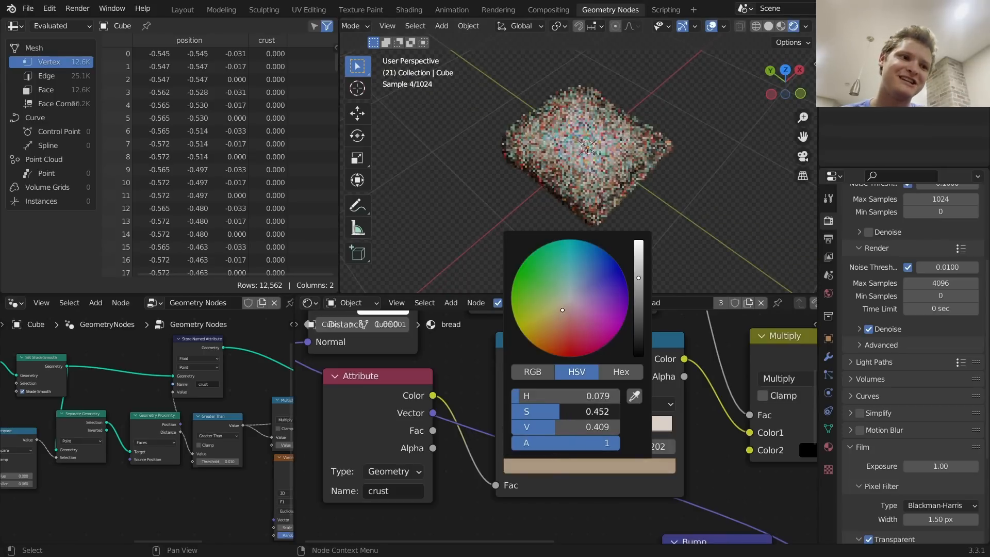
{"action": "middle_click_drag", "start_coordinate": [610, 192], "coordinate": [615, 125]}
{"action": "scroll", "coordinate": [701, 413], "scroll_direction": "down", "scroll_amount": 4}
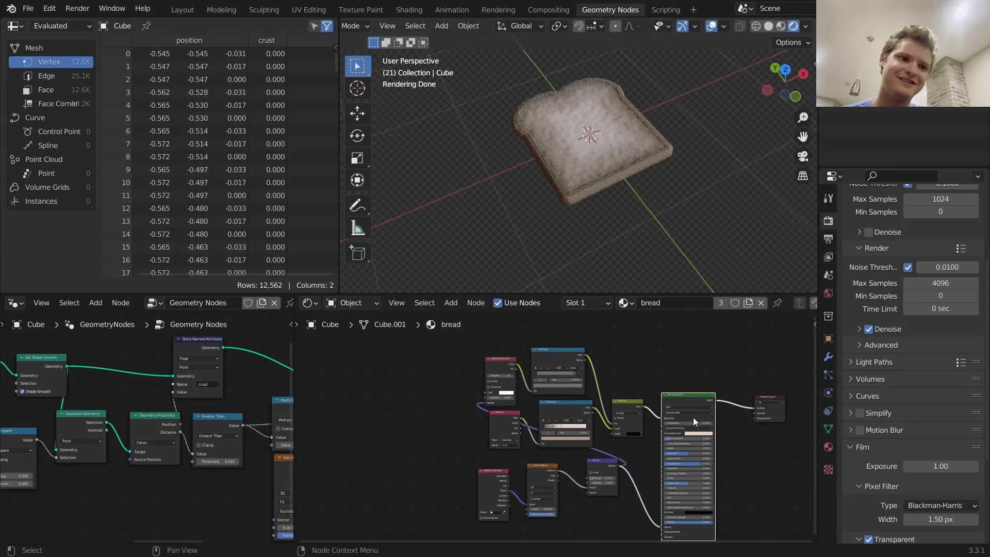
Review the bread slice with its shader nodes and save the file
{"action": "scroll", "coordinate": [693, 416], "scroll_direction": "down", "scroll_amount": 2}
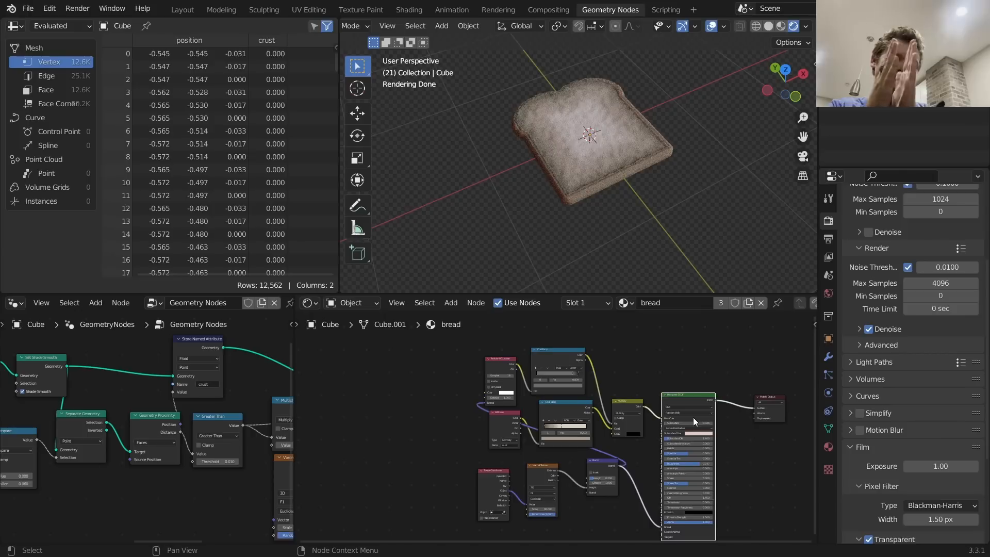
{"action": "scroll", "coordinate": [725, 426], "scroll_direction": "up", "scroll_amount": 3}
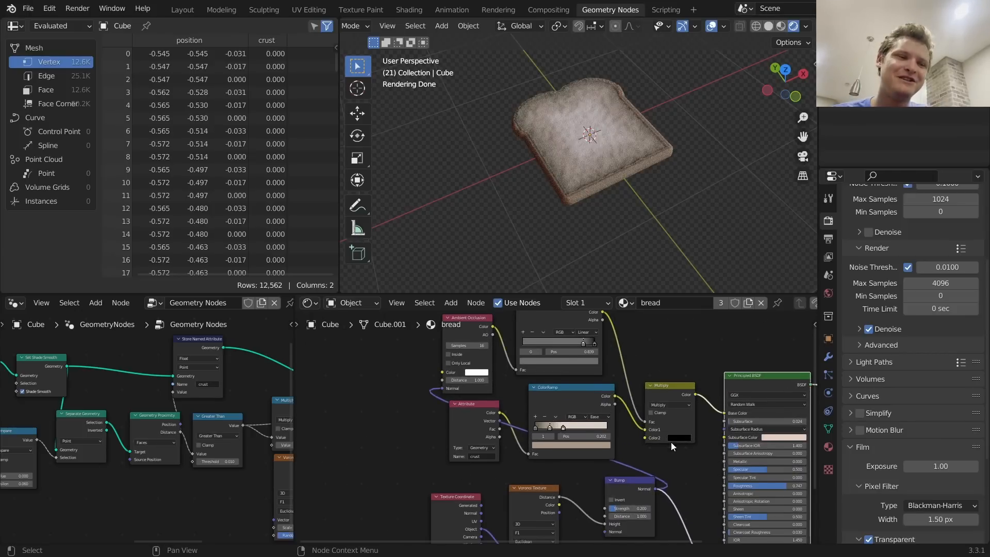
{"action": "middle_click_drag", "start_coordinate": [574, 196], "coordinate": [676, 111]}
{"action": "key", "text": "ctrl+s"}
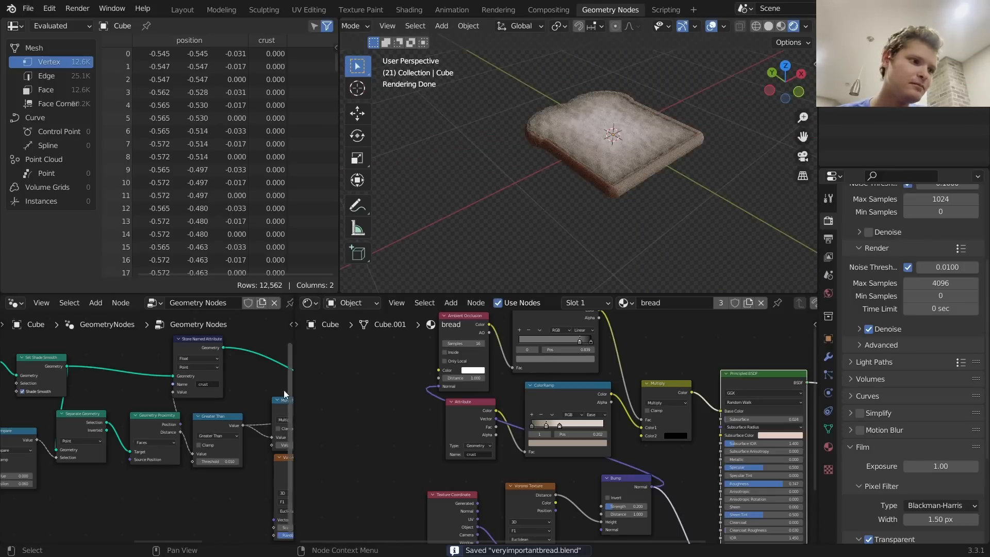
Widen the geometry node editor and move the Group Output node farther from Set Material to make room for new nodes
{"action": "left_click_drag", "start_coordinate": [292, 381], "coordinate": [644, 382]}
{"action": "scroll", "coordinate": [452, 389], "scroll_direction": "down", "scroll_amount": 3}
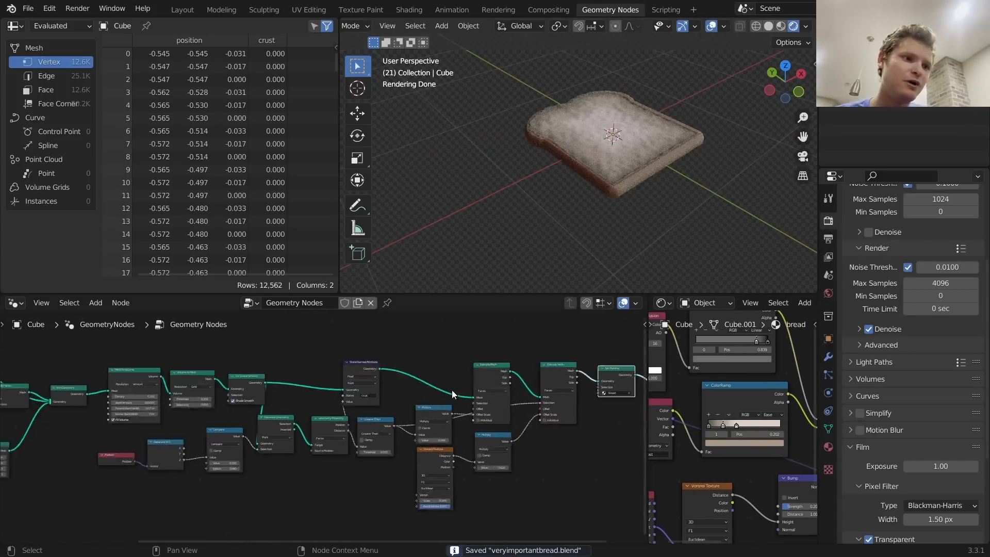
{"action": "scroll", "coordinate": [456, 393], "scroll_direction": "up", "scroll_amount": 5}
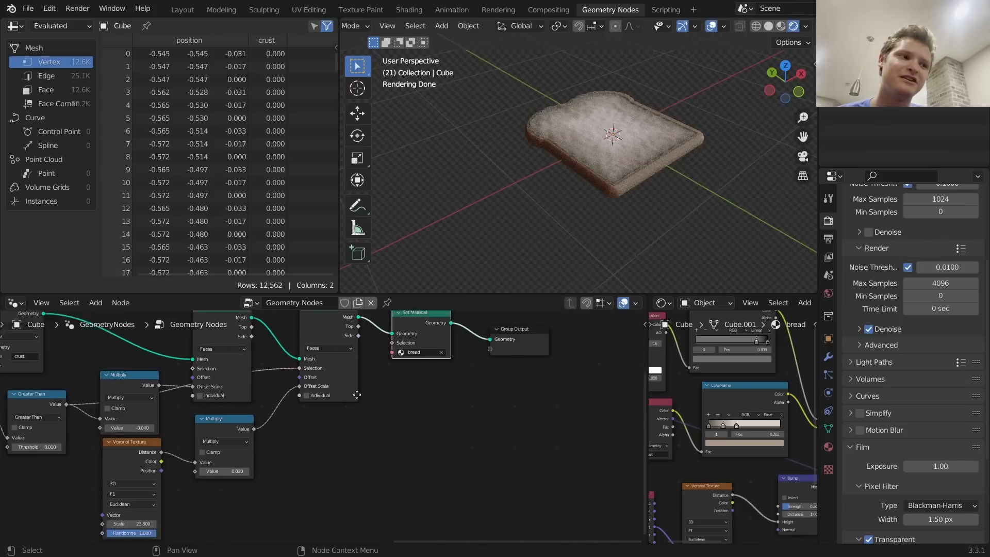
{"action": "middle_click_drag", "start_coordinate": [562, 356], "coordinate": [372, 404]}
{"action": "left_click_drag", "start_coordinate": [316, 364], "coordinate": [507, 372]}
{"action": "scroll", "coordinate": [324, 367], "scroll_direction": "up", "scroll_amount": 3}
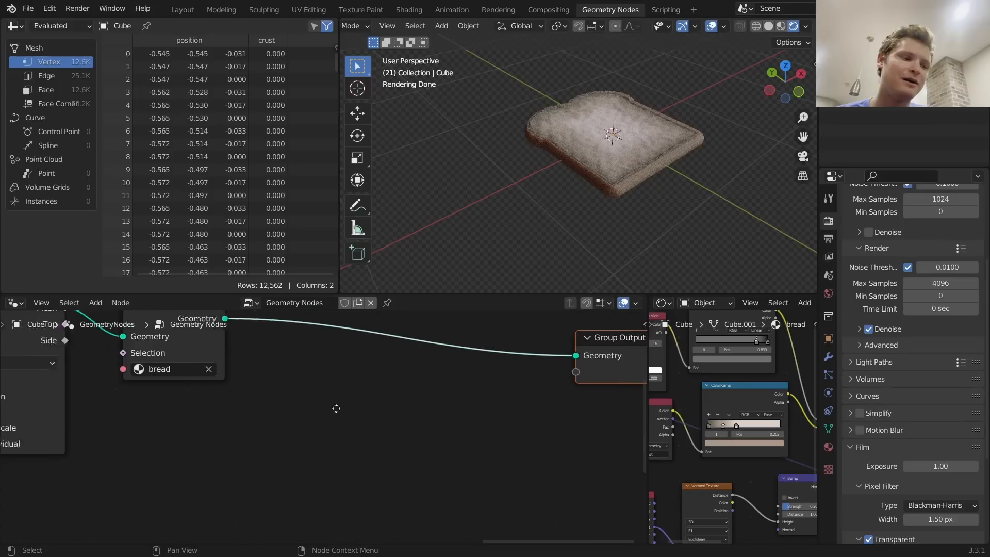
Add a Mesh Line node below the Set Material node in the bread's geometry node tree
{"action": "key", "text": "shift+a"}
{"action": "left_click", "coordinate": [308, 279]}
{"action": "type", "text": "mesh"}
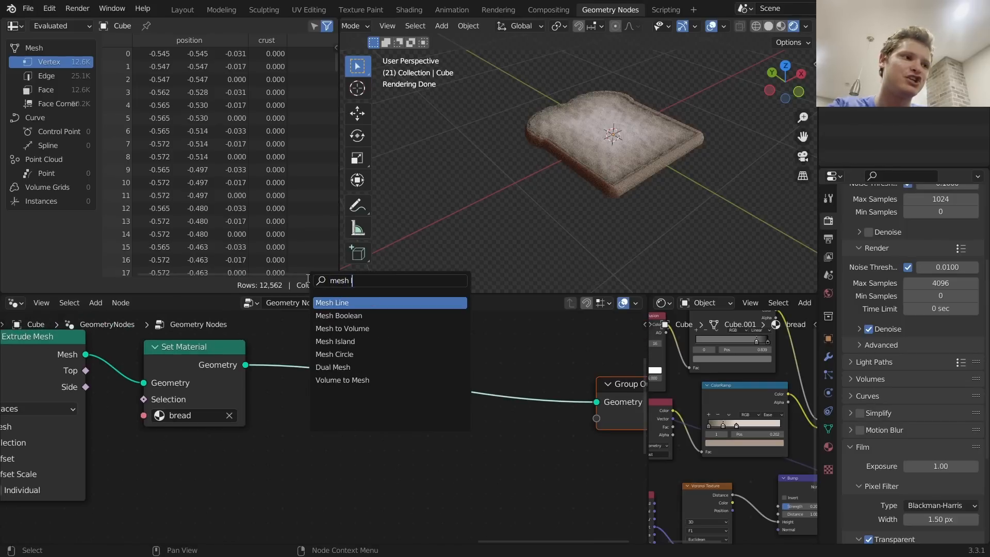
{"action": "key", "text": "Return"}
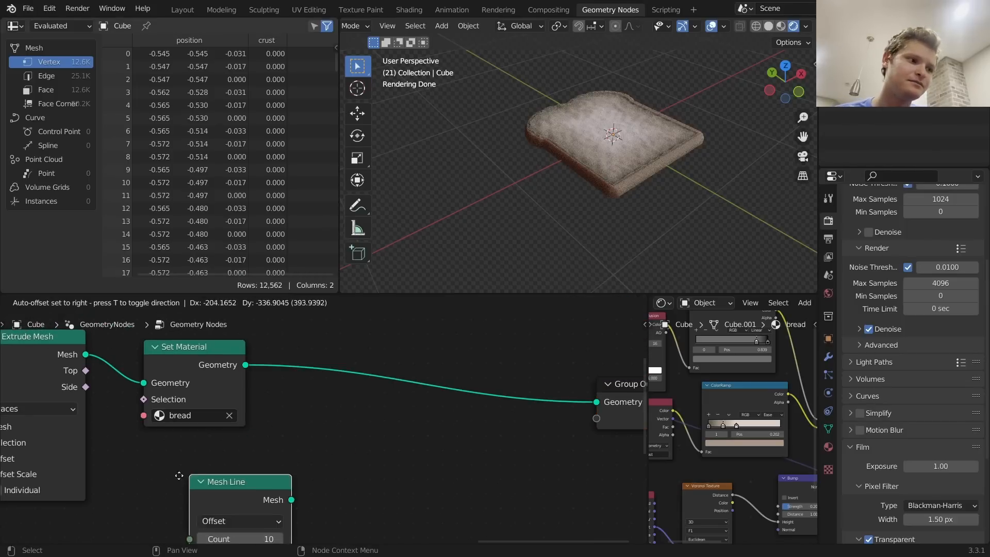
{"action": "left_click", "coordinate": [138, 453]}
Add an Instance on Points node with the Mesh Line as Points and Set Material's geometry as Instance, and connect it to the Group Output
{"action": "key", "text": "shift+a"}
{"action": "left_click", "coordinate": [296, 279]}
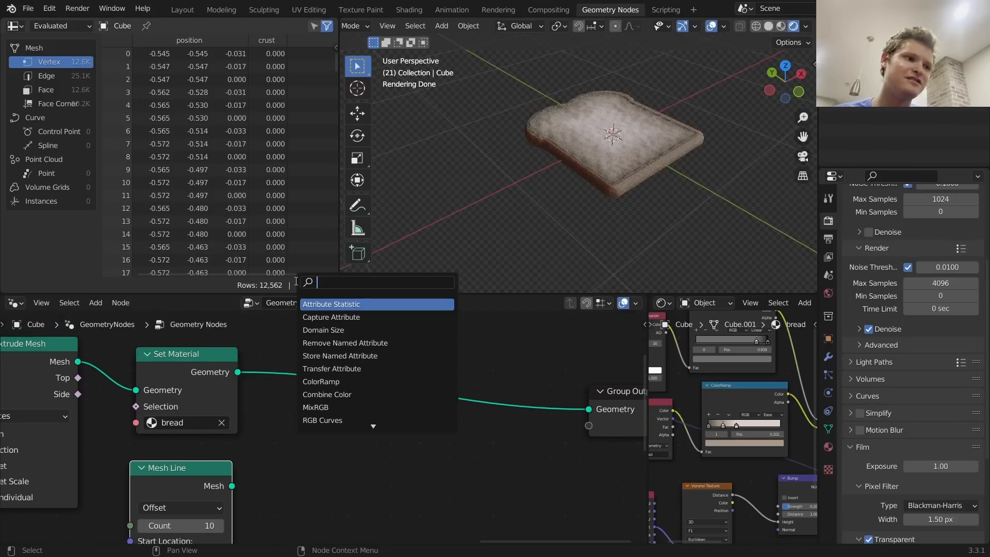
{"action": "type", "text": "instance on"}
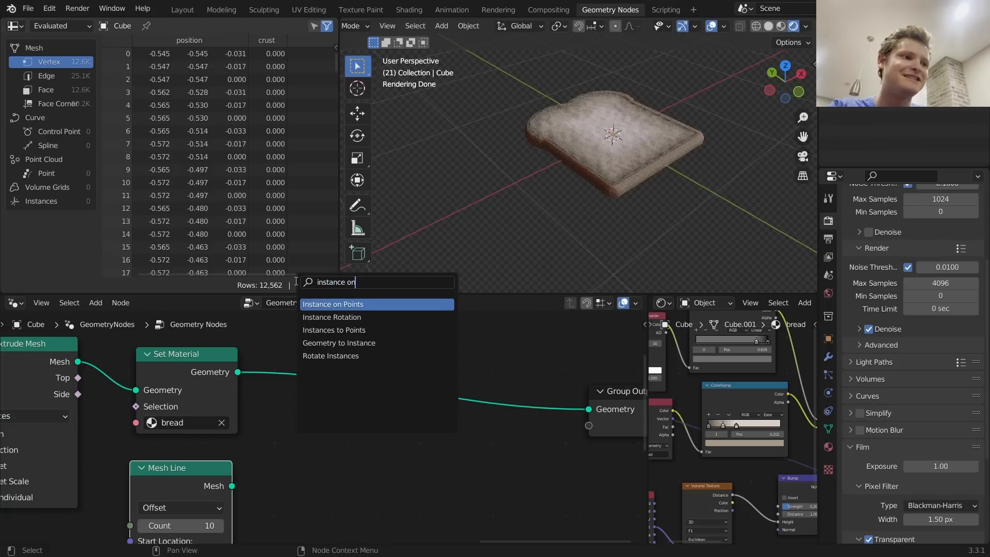
{"action": "key", "text": "Return"}
{"action": "right_click_drag", "start_coordinate": [225, 486], "coordinate": [370, 443], "text": "alt"}
{"action": "scroll", "coordinate": [323, 427], "scroll_direction": "down", "scroll_amount": 5}
{"action": "right_click_drag", "start_coordinate": [256, 385], "coordinate": [338, 473], "text": "alt"}
{"action": "right_click_drag", "start_coordinate": [378, 446], "coordinate": [516, 415], "text": "alt"}
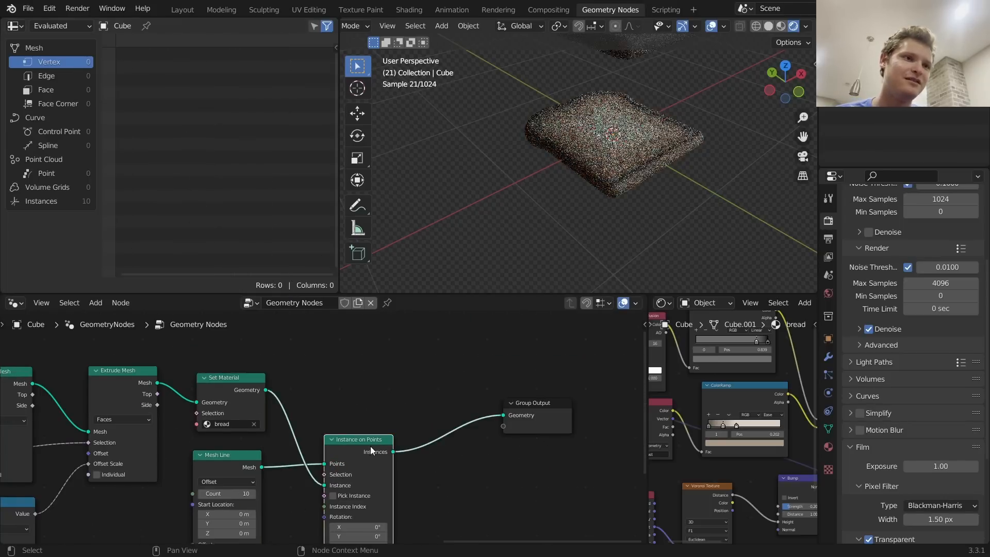
Set the Mesh Line's Z offset to 0.14 m and its count to 16 to stack the slices closely
{"action": "middle_click_drag", "start_coordinate": [515, 415], "coordinate": [645, 319]}
{"action": "scroll", "coordinate": [592, 109], "scroll_direction": "down", "scroll_amount": 3}
{"action": "middle_click_drag", "start_coordinate": [591, 109], "coordinate": [626, 101]}
{"action": "scroll", "coordinate": [623, 120], "scroll_direction": "down", "scroll_amount": 5}
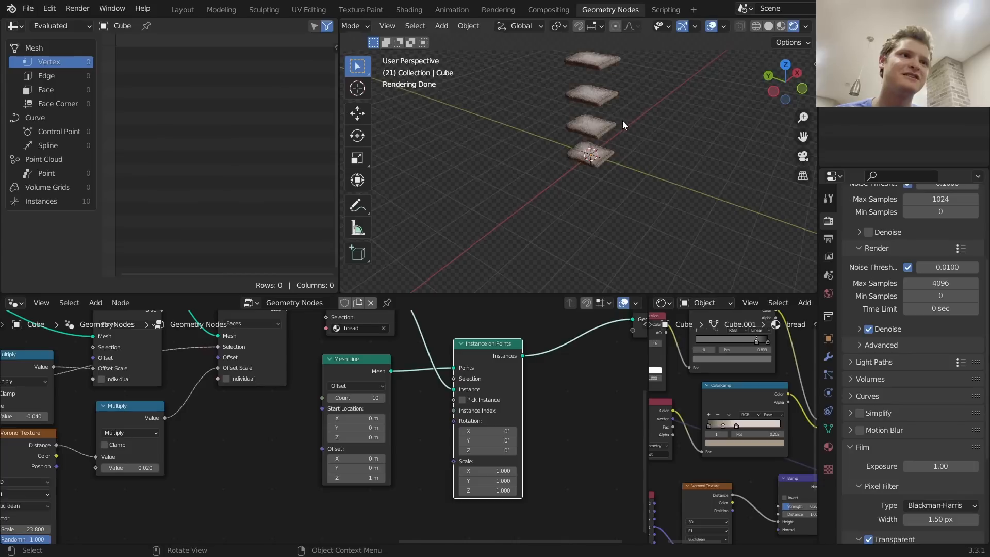
{"action": "scroll", "coordinate": [622, 124], "scroll_direction": "up", "scroll_amount": 6}
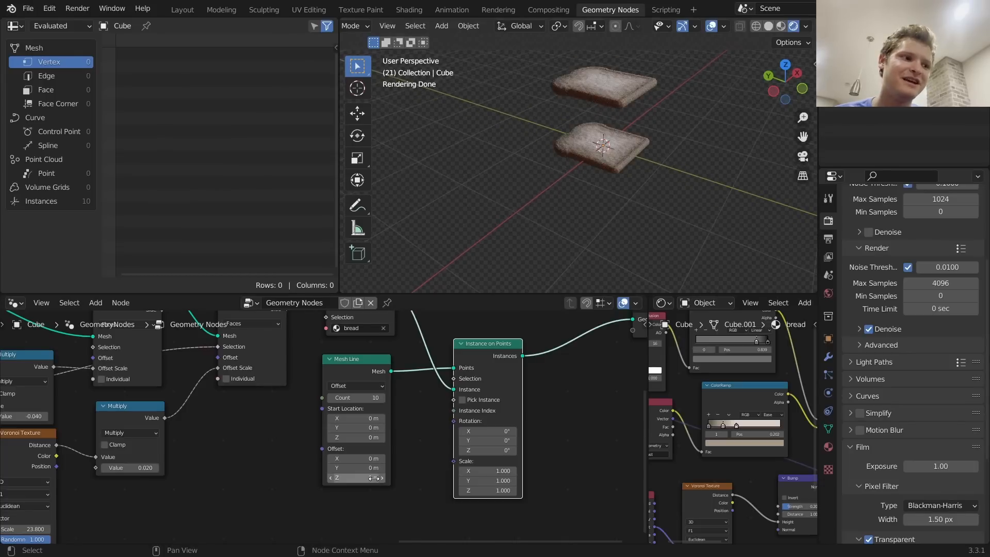
{"action": "left_click_drag", "start_coordinate": [374, 478], "coordinate": [394, 478]}
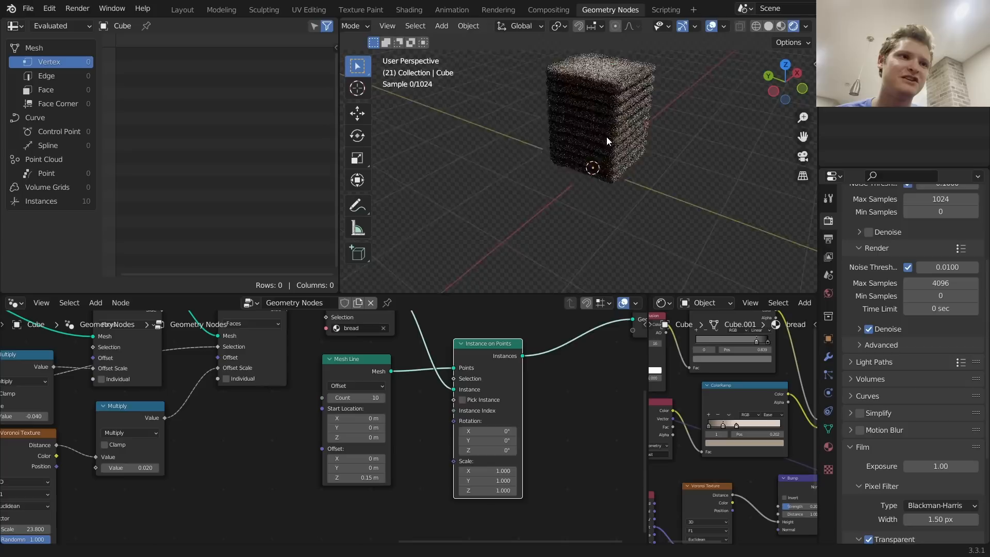
{"action": "middle_click_drag", "start_coordinate": [606, 137], "coordinate": [601, 144], "text": "shift"}
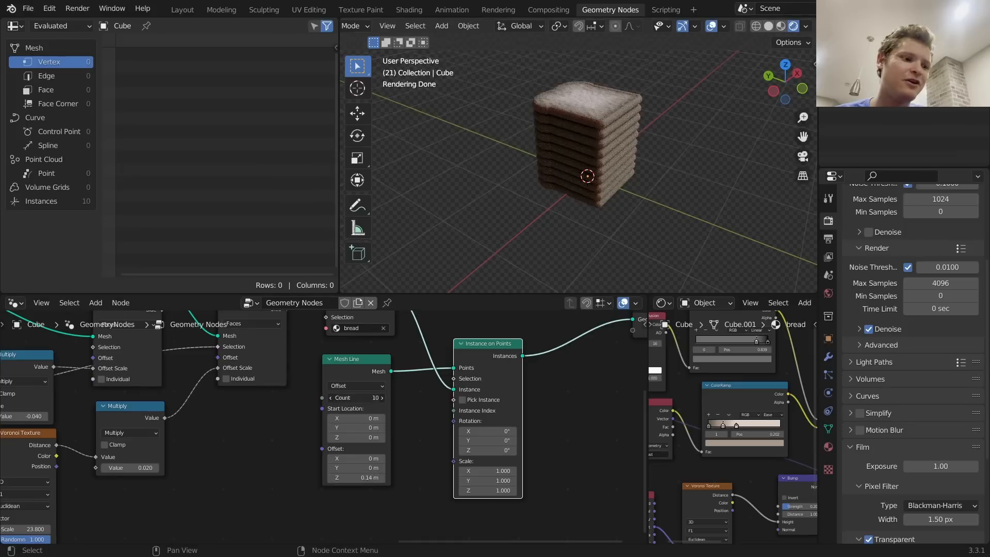
{"action": "key", "text": "Return"}
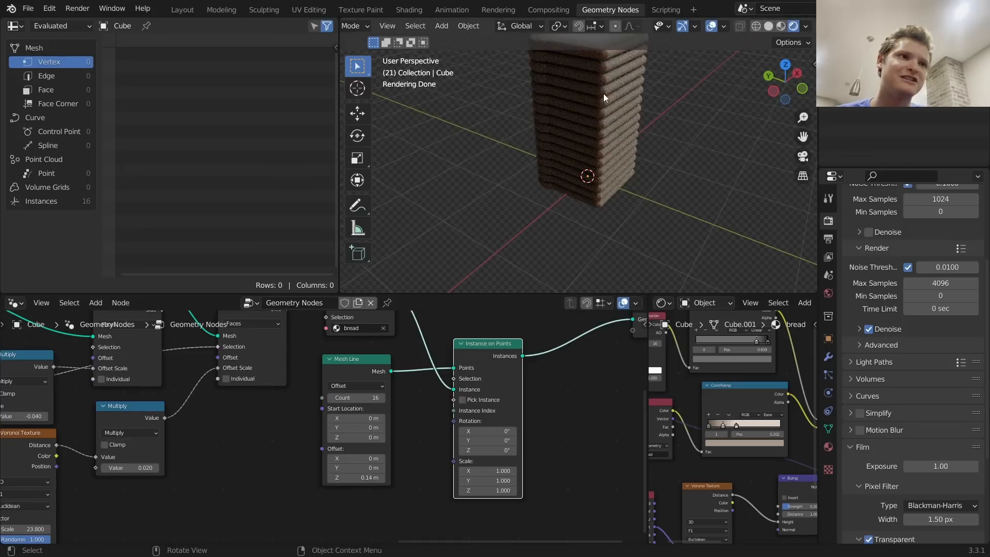
{"action": "middle_click_drag", "start_coordinate": [603, 94], "coordinate": [584, 191]}
Try raising the threshold of the Greater Than node after Geometry Proximity to 0.620
{"action": "middle_click_drag", "start_coordinate": [310, 329], "coordinate": [512, 179]}
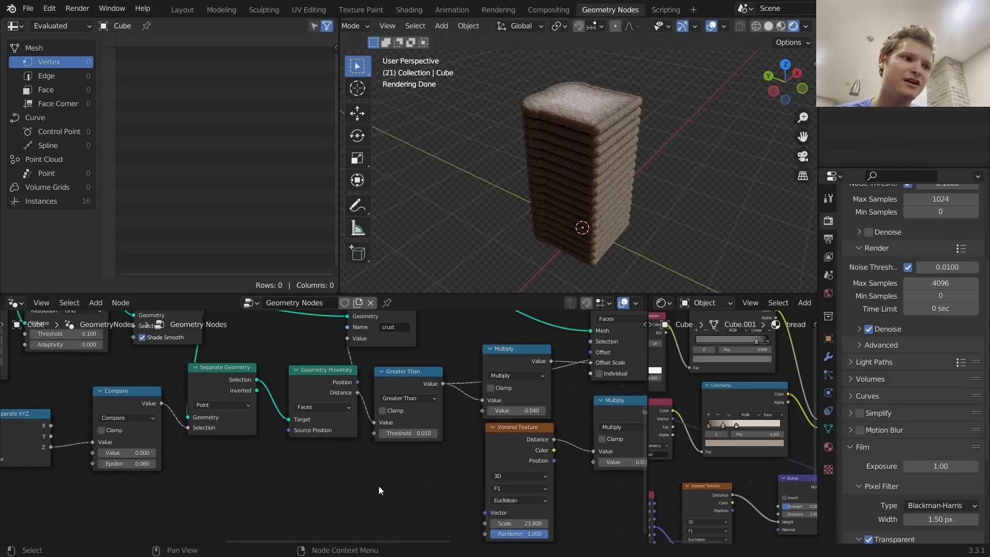
{"action": "scroll", "coordinate": [322, 424], "scroll_direction": "up", "scroll_amount": 5}
{"action": "middle_click_drag", "start_coordinate": [283, 440], "coordinate": [346, 536]}
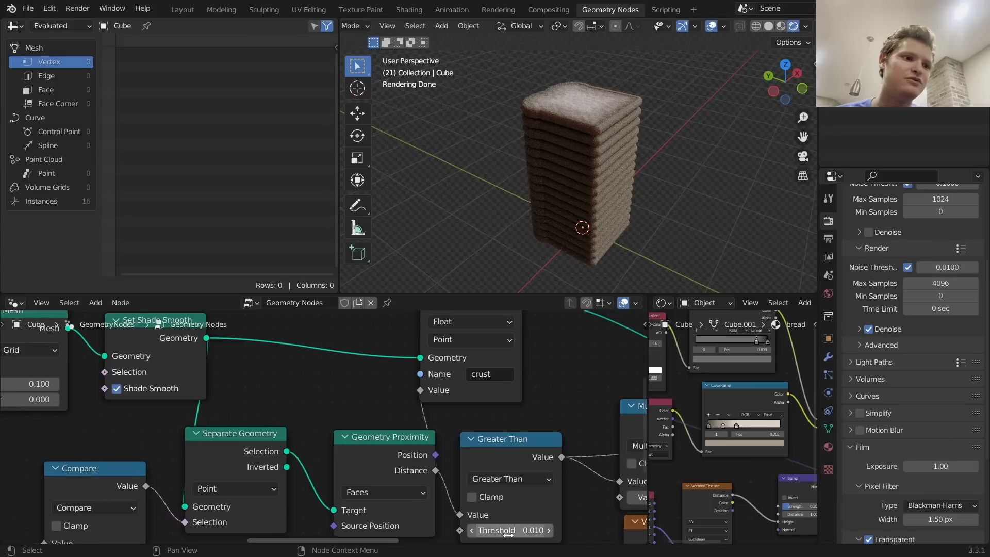
{"action": "left_click_drag", "start_coordinate": [514, 531], "coordinate": [640, 531]}
{"action": "middle_click_drag", "start_coordinate": [597, 124], "coordinate": [592, 169]}
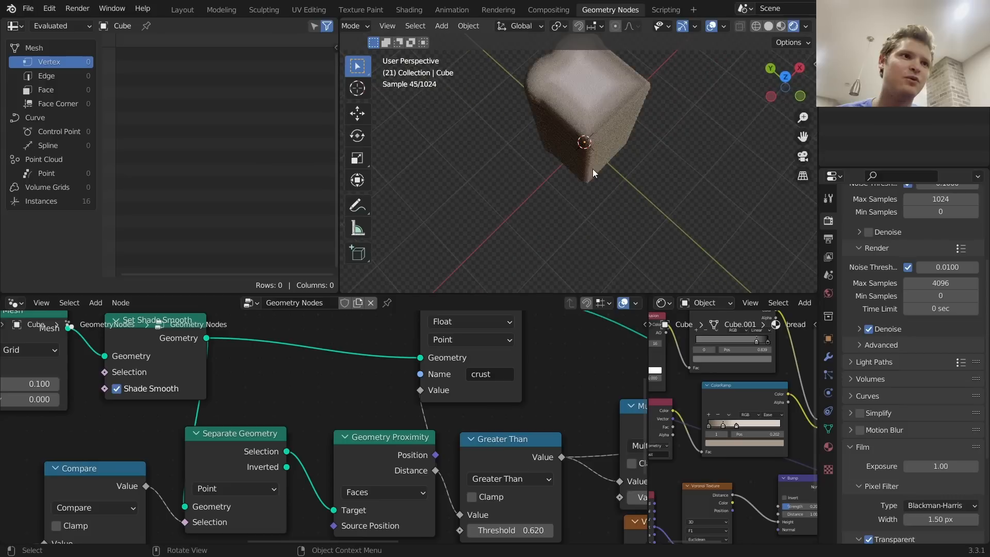
{"action": "middle_click_drag", "start_coordinate": [612, 118], "coordinate": [610, 72]}
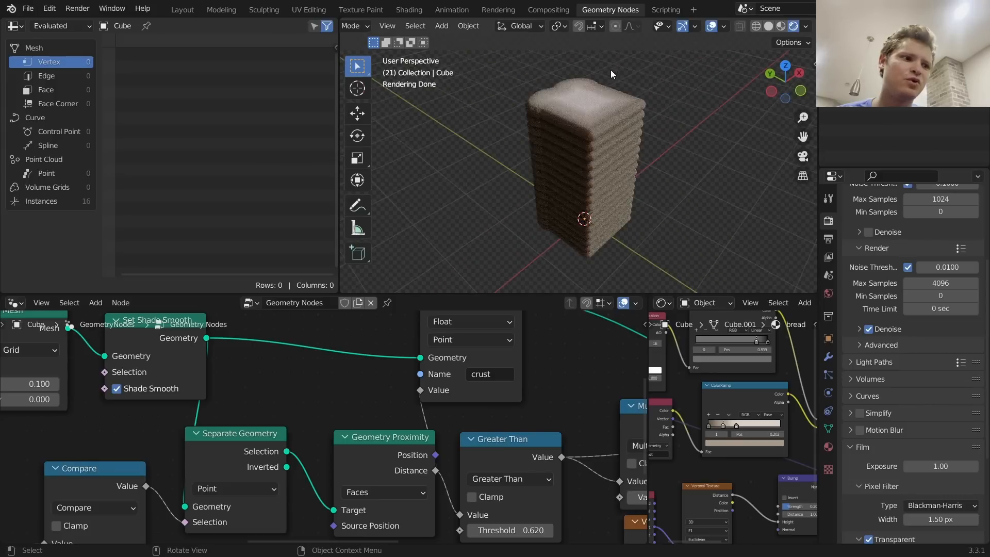
{"action": "middle_click_drag", "start_coordinate": [615, 469], "coordinate": [453, 465]}
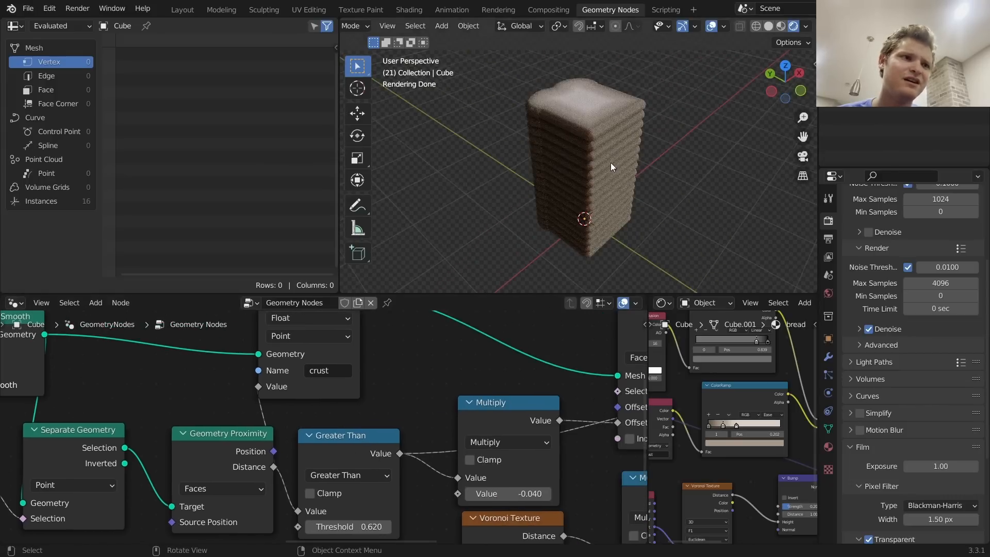
{"action": "key", "text": "ctrl+z"}
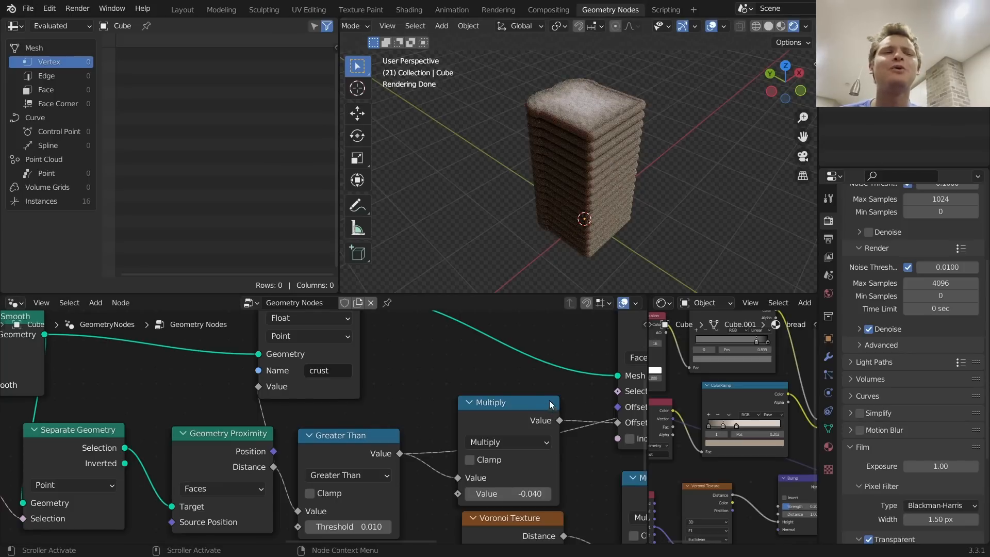
Insert a Transform node between Instance on Points and the Group Output
{"action": "scroll", "coordinate": [583, 417], "scroll_direction": "down", "scroll_amount": 10, "text": "ctrl"}
{"action": "scroll", "coordinate": [307, 403], "scroll_direction": "down", "scroll_amount": 3}
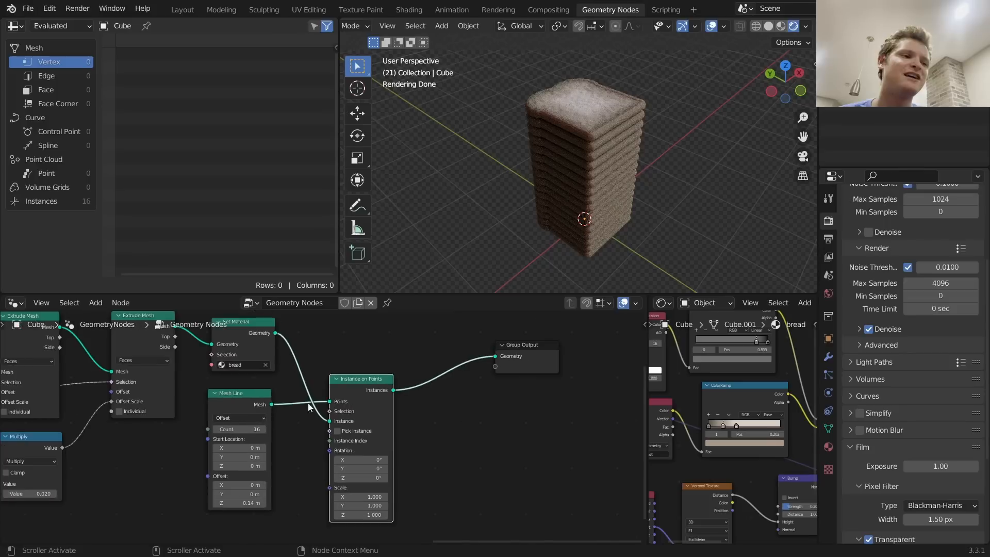
{"action": "key", "text": "shift+a"}
{"action": "left_click", "coordinate": [283, 277]}
{"action": "type", "text": "g"}
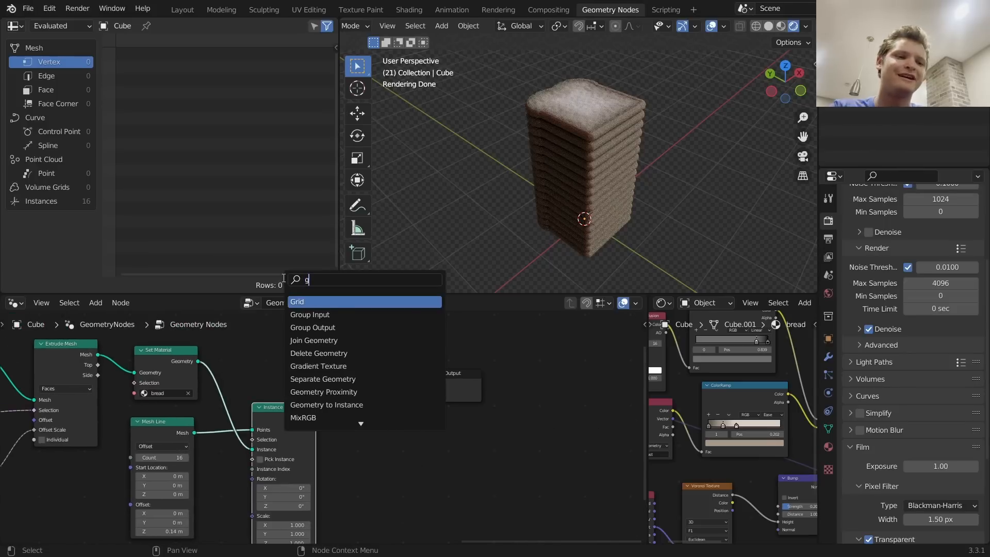
{"action": "key", "text": "BackSpace"}
{"action": "type", "text": "tr"}
{"action": "key", "text": "Return"}
{"action": "left_click", "coordinate": [391, 441]}
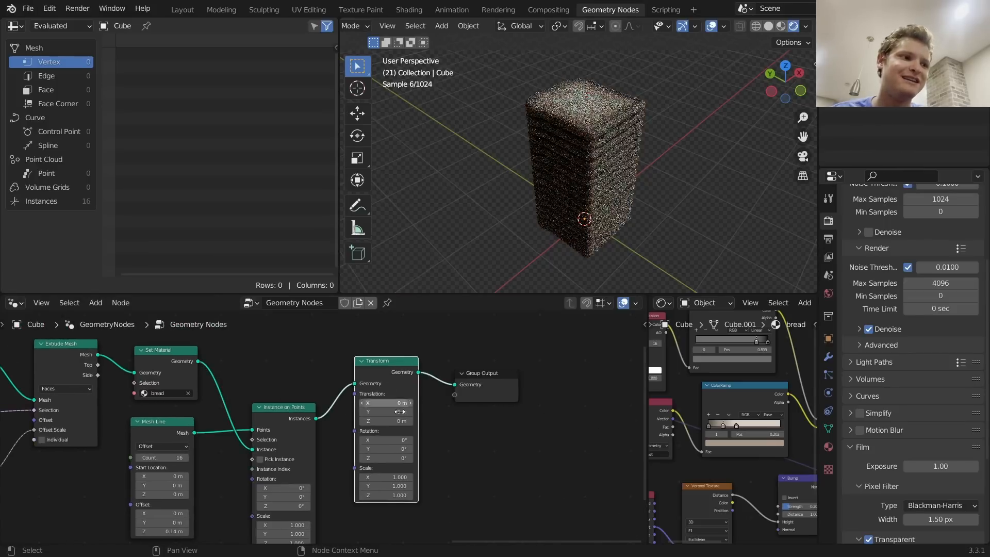
Set the Transform node's X rotation to 90° so the stack of slices lies as a horizontal loaf
{"action": "left_click_drag", "start_coordinate": [391, 442], "coordinate": [395, 441]}
{"action": "left_click", "coordinate": [394, 441]}
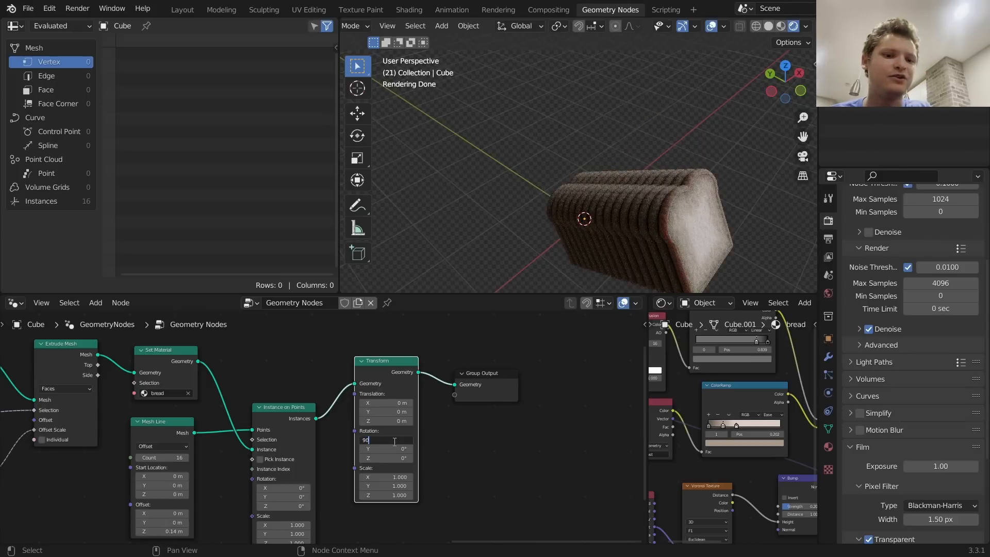
{"action": "key", "text": "Return"}
{"action": "middle_click_drag", "start_coordinate": [654, 221], "coordinate": [596, 168], "text": "shift"}
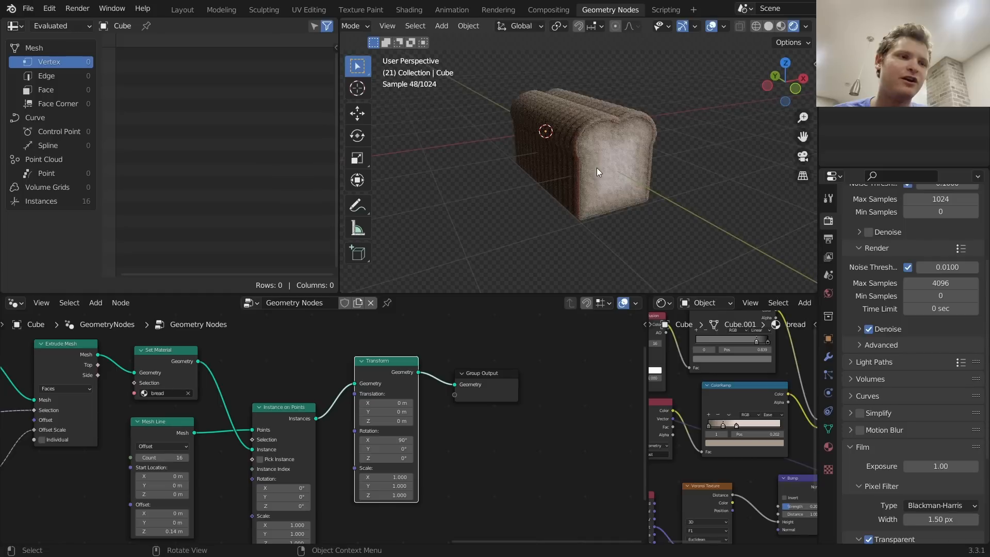
{"action": "middle_click_drag", "start_coordinate": [393, 337], "coordinate": [540, 258]}
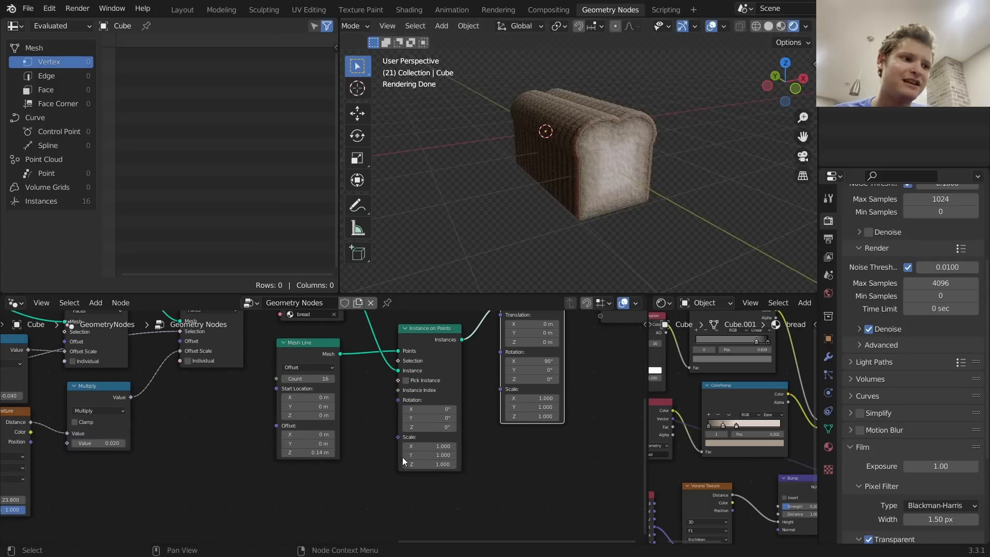
Add a vector Random Value node and connect it to the Scale of Instance on Points
{"action": "left_click", "coordinate": [398, 438]}
{"action": "key", "text": "shift+a"}
{"action": "type", "text": "random"}
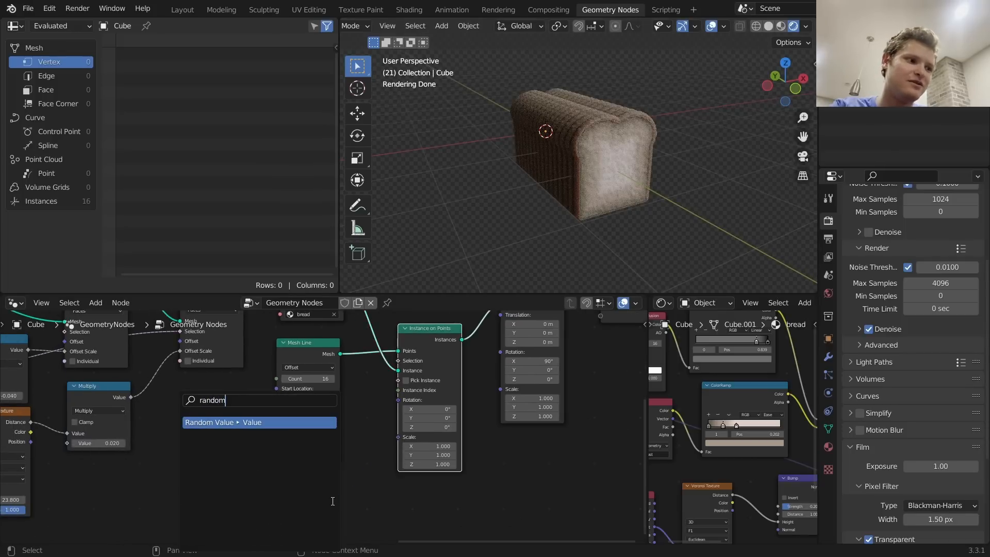
{"action": "key", "text": "Return"}
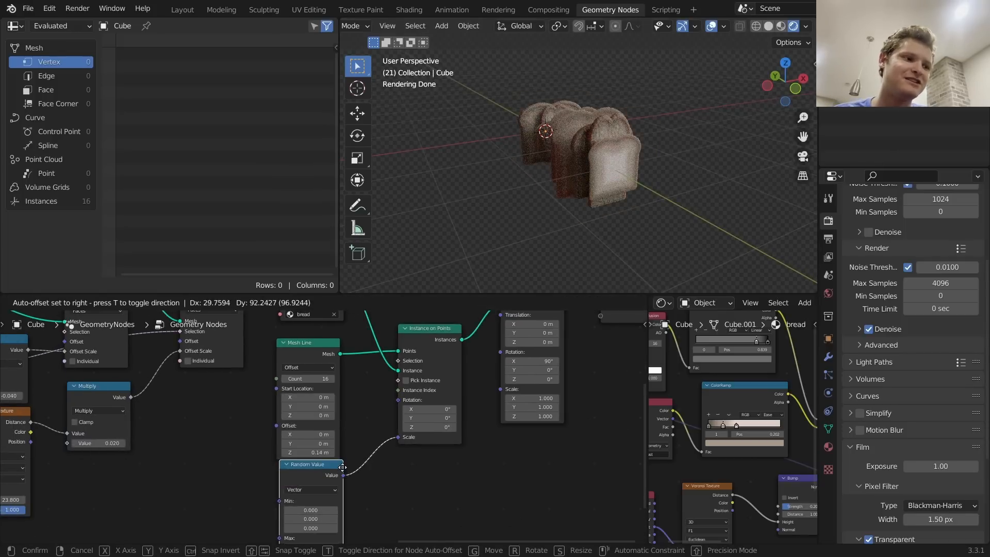
{"action": "left_click", "coordinate": [350, 401]}
Set all three minimum components of the scale's Random Value node to 0.9
{"action": "scroll", "coordinate": [313, 463], "scroll_direction": "up", "scroll_amount": 2}
{"action": "mouse_move", "coordinate": [316, 414]}
{"action": "left_mouse_down"}
{"action": "mouse_move", "coordinate": [316, 435]}
{"action": "mouse_move", "coordinate": [319, 400]}
{"action": "left_mouse_up"}
{"action": "type", "text": "."}
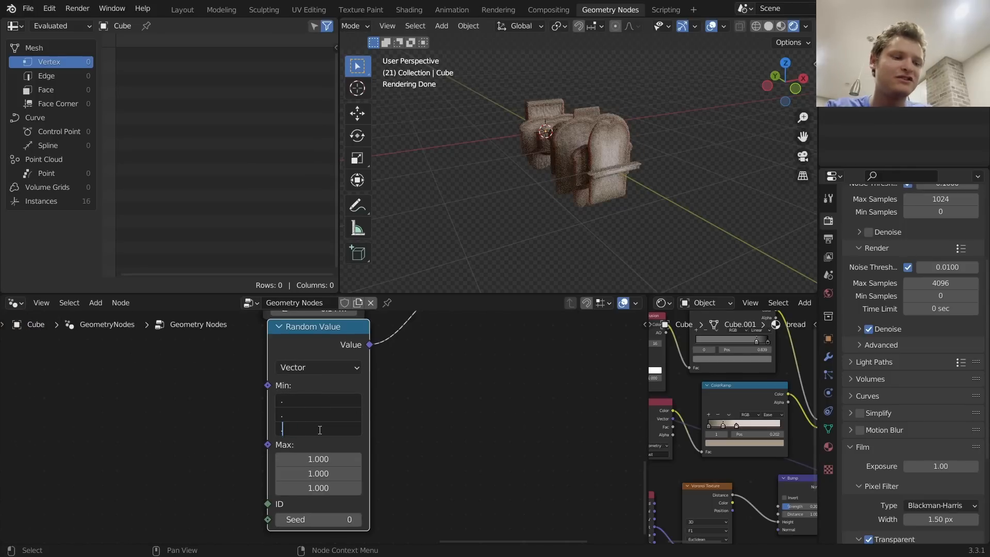
{"action": "type", "text": "9"}
{"action": "key", "text": "Return"}
Duplicate the Random Value node and connect the copy to the Rotation of Instance on Points
{"action": "middle_click_drag", "start_coordinate": [445, 364], "coordinate": [453, 445]}
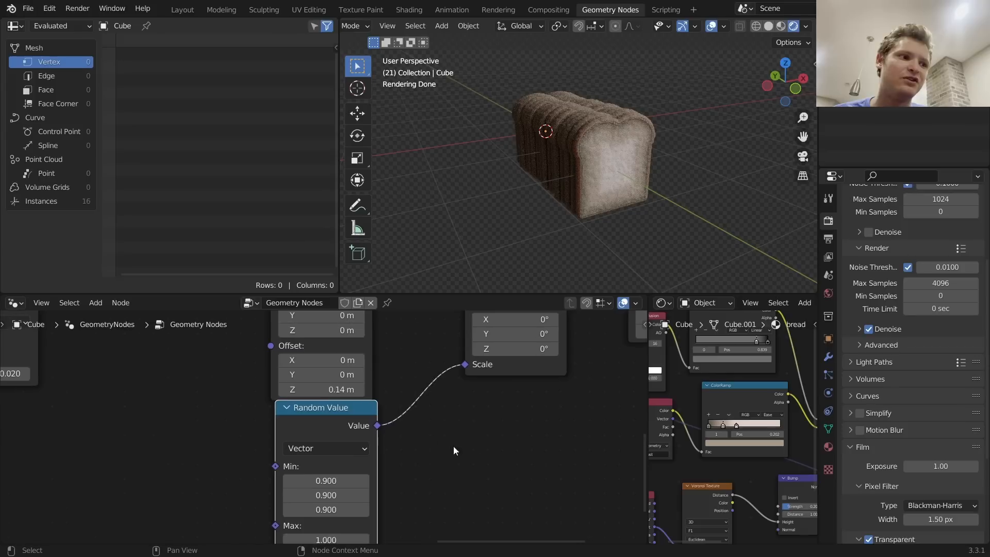
{"action": "key", "text": "shift+d"}
{"action": "left_click", "coordinate": [516, 437]}
{"action": "left_click_drag", "start_coordinate": [529, 440], "coordinate": [469, 376]}
{"action": "middle_click_drag", "start_coordinate": [489, 535], "coordinate": [487, 385]}
{"action": "middle_click_drag", "start_coordinate": [470, 444], "coordinate": [470, 407]}
Set the rotation Random Value's minimum to 0, 0, -0.09 and its maximum to 0, 0, 0.09
{"action": "left_click_drag", "start_coordinate": [462, 379], "coordinate": [456, 464]}
{"action": "type", "text": "0"}
{"action": "key", "text": "Return"}
{"action": "type", "text": "0"}
{"action": "key", "text": "Return"}
{"action": "mouse_move", "coordinate": [463, 406]}
{"action": "left_mouse_down"}
{"action": "mouse_move", "coordinate": [452, 405]}
{"action": "mouse_move", "coordinate": [463, 405]}
{"action": "left_mouse_up"}
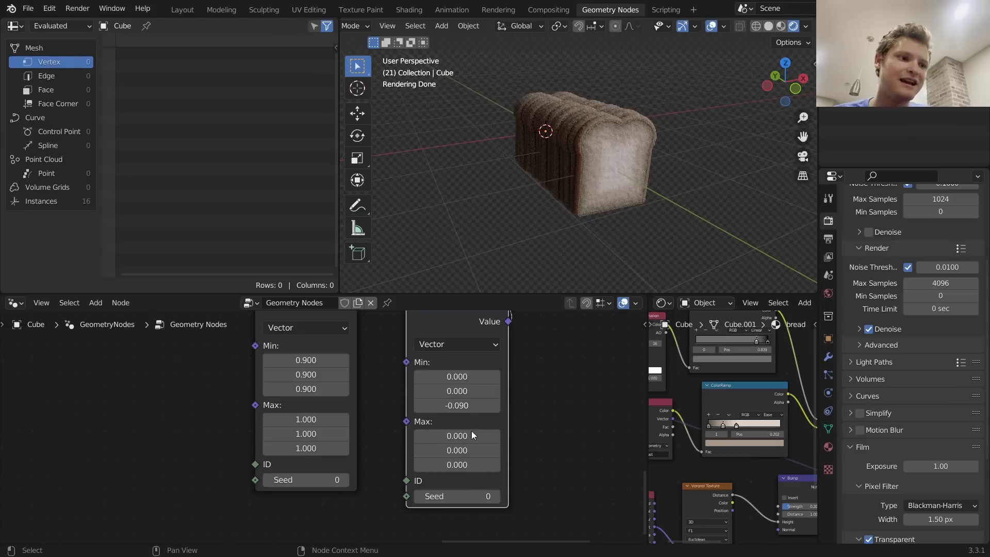
{"action": "left_click", "coordinate": [471, 464]}
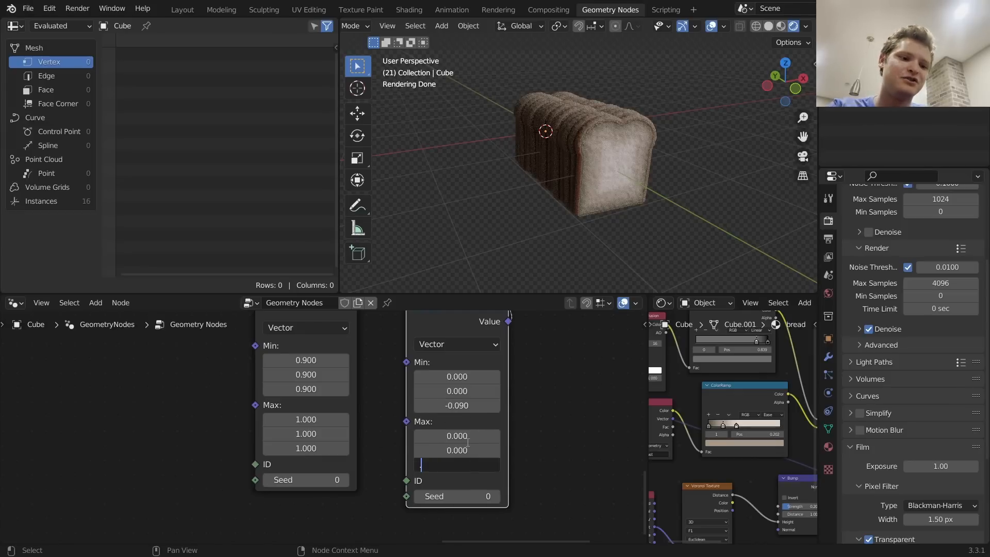
{"action": "type", "text": ".09"}
{"action": "key", "text": "Return"}
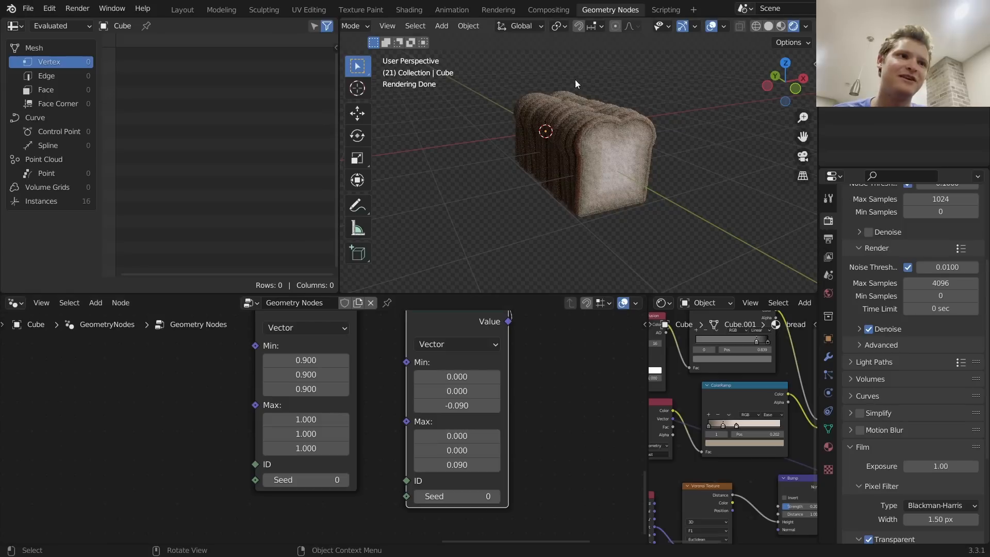
Move the Group Output node farther from the Transform node to make room for more nodes
{"action": "middle_click_drag", "start_coordinate": [574, 80], "coordinate": [604, 109]}
{"action": "scroll", "coordinate": [467, 421], "scroll_direction": "down", "scroll_amount": 1}
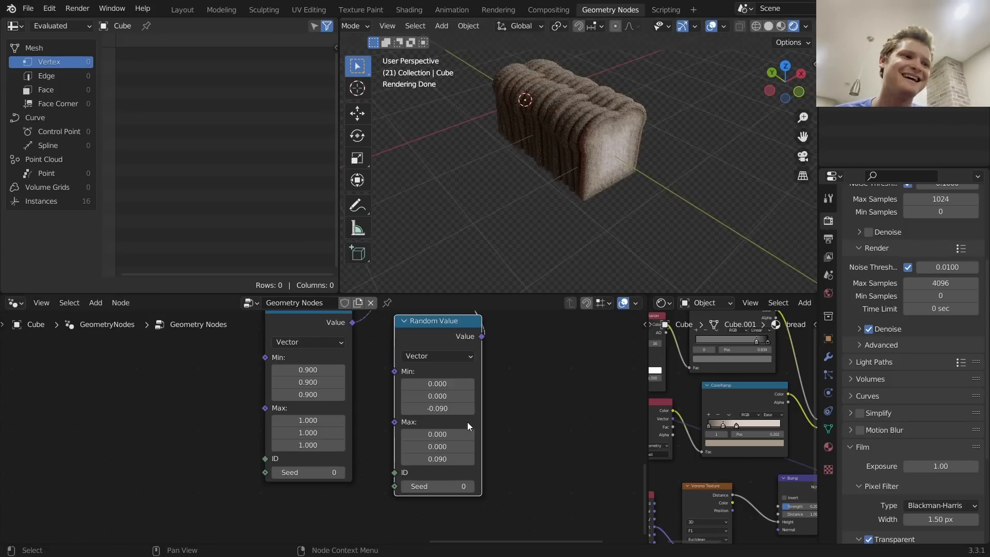
{"action": "middle_click_drag", "start_coordinate": [467, 422], "coordinate": [457, 554]}
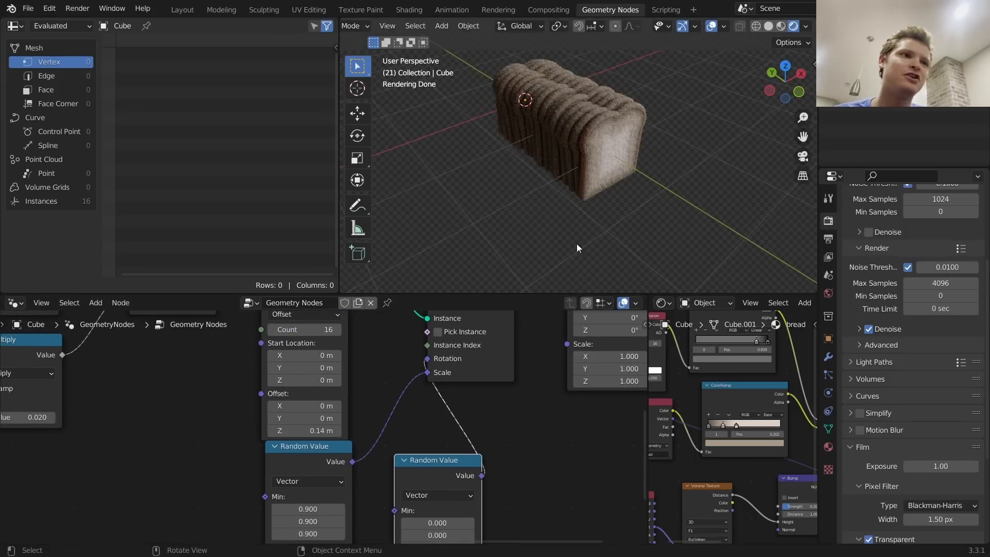
{"action": "middle_click_drag", "start_coordinate": [576, 243], "coordinate": [580, 143]}
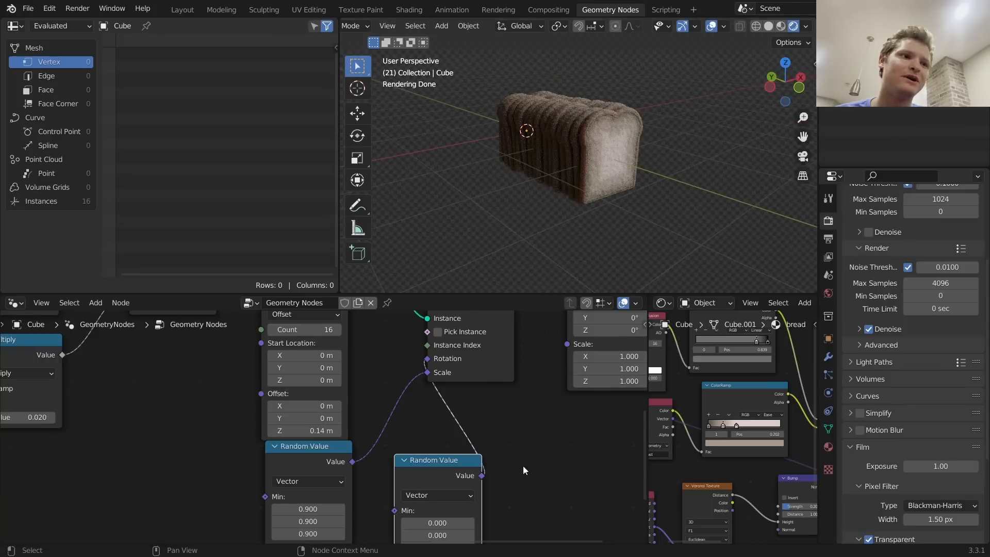
{"action": "scroll", "coordinate": [523, 469], "scroll_direction": "down", "scroll_amount": 8}
{"action": "middle_click_drag", "start_coordinate": [510, 370], "coordinate": [457, 467]}
{"action": "left_click_drag", "start_coordinate": [457, 466], "coordinate": [443, 414]}
{"action": "key", "text": "g"}
{"action": "left_click", "coordinate": [539, 413]}
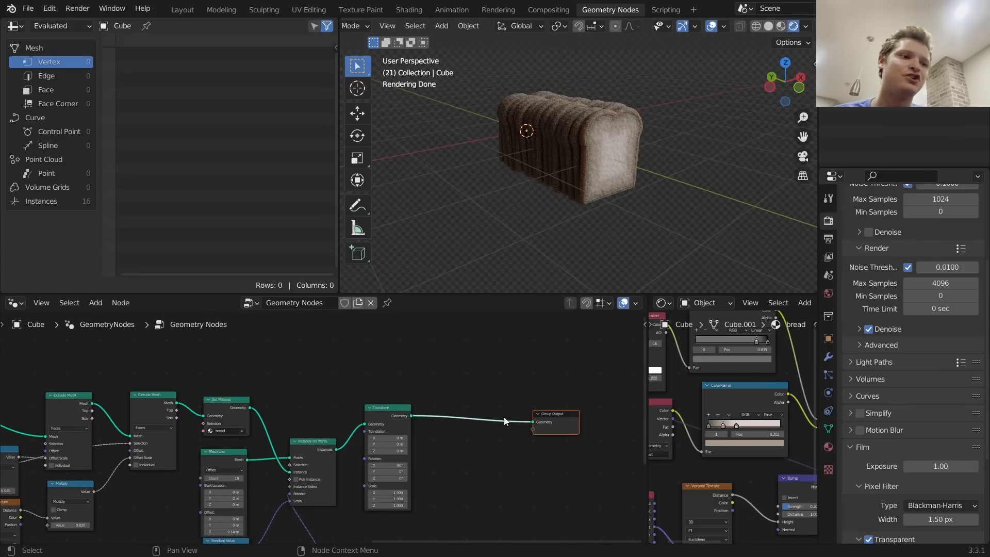
{"action": "middle_click_drag", "start_coordinate": [503, 418], "coordinate": [461, 366]}
{"action": "scroll", "coordinate": [457, 383], "scroll_direction": "up", "scroll_amount": 3}
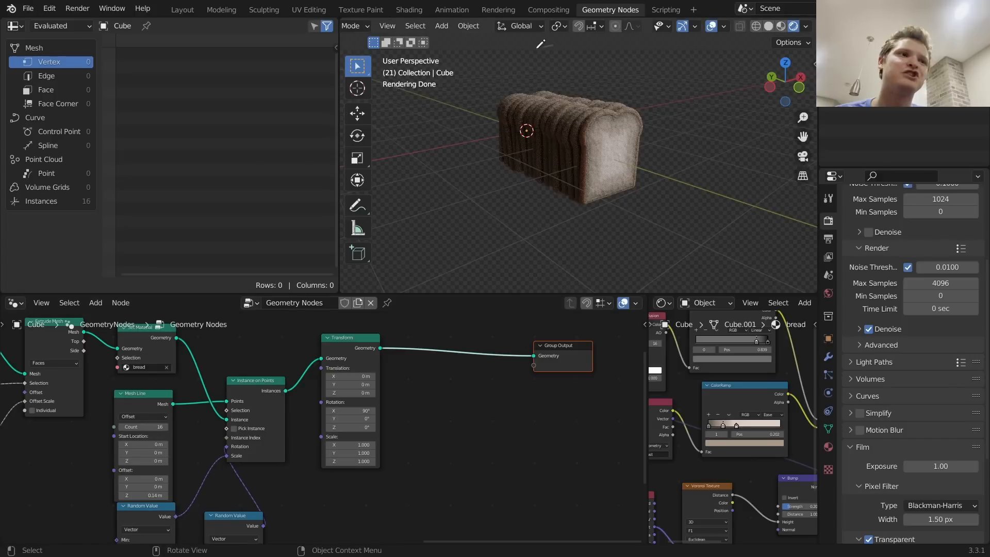
Draw an annotation around the loaf in the viewport and erase it
{"action": "left_click_drag", "start_coordinate": [552, 45], "coordinate": [575, 251]}
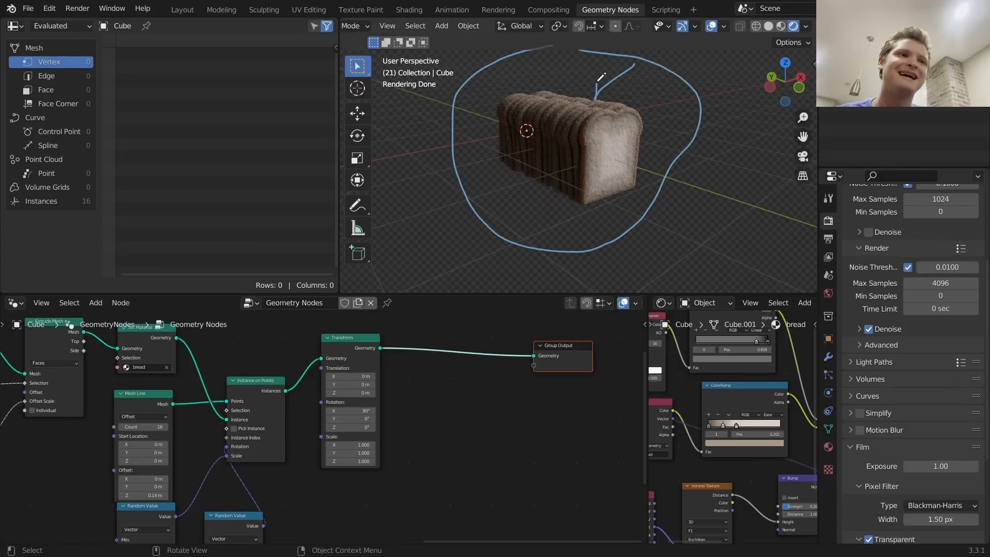
{"action": "left_click_drag", "start_coordinate": [610, 94], "coordinate": [803, 77]}
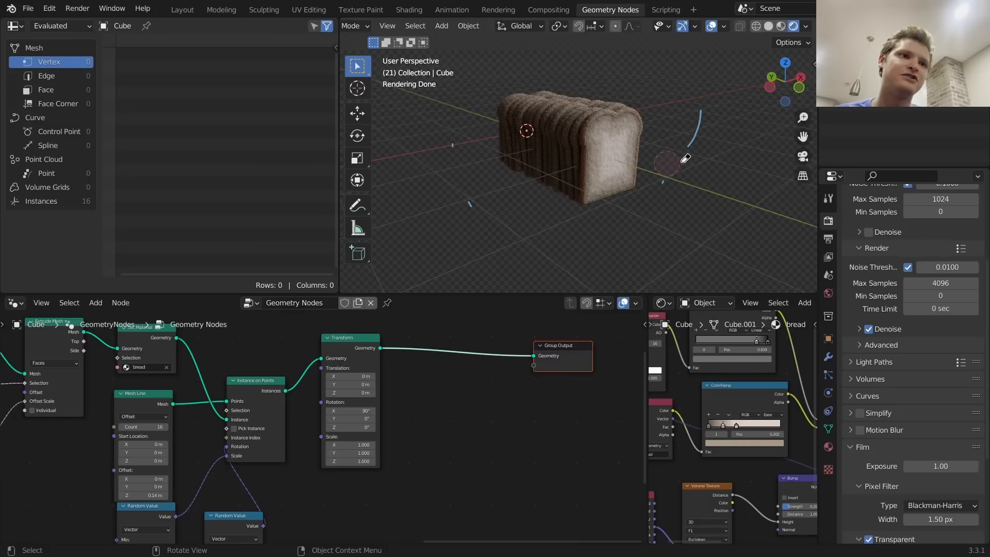
Add a Convex Hull node and wire it between the Transform node and the Group Output
{"action": "key", "text": "shift+a"}
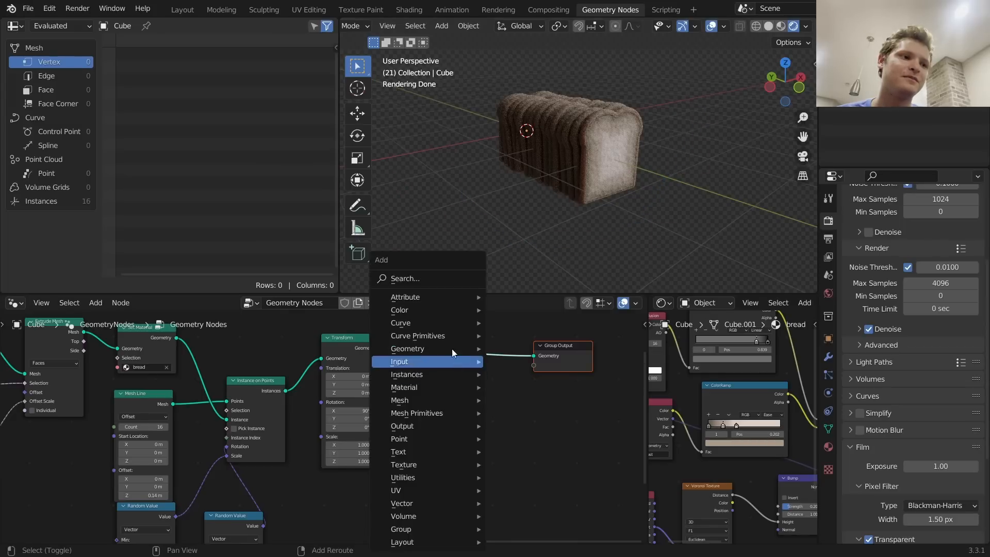
{"action": "left_click", "coordinate": [441, 273]}
{"action": "type", "text": "conve"}
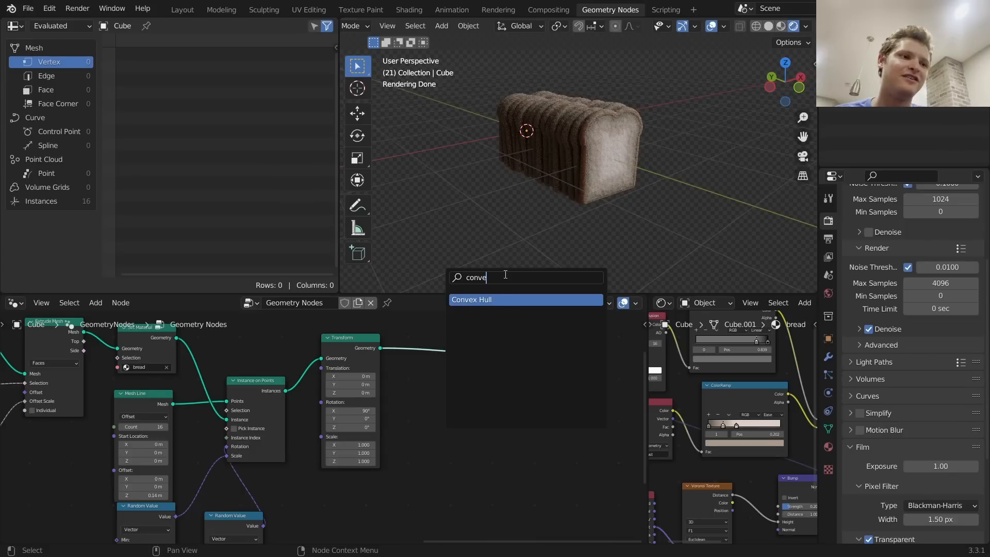
{"action": "left_click", "coordinate": [500, 304]}
{"action": "left_click", "coordinate": [487, 411]}
{"action": "right_click_drag", "start_coordinate": [393, 383], "coordinate": [494, 348], "text": "alt"}
{"action": "middle_click_drag", "start_coordinate": [577, 148], "coordinate": [620, 153]}
Insert a Realize Instances node between Transform and Convex Hull so the hull wraps the whole loaf
{"action": "key", "text": "shift+a"}
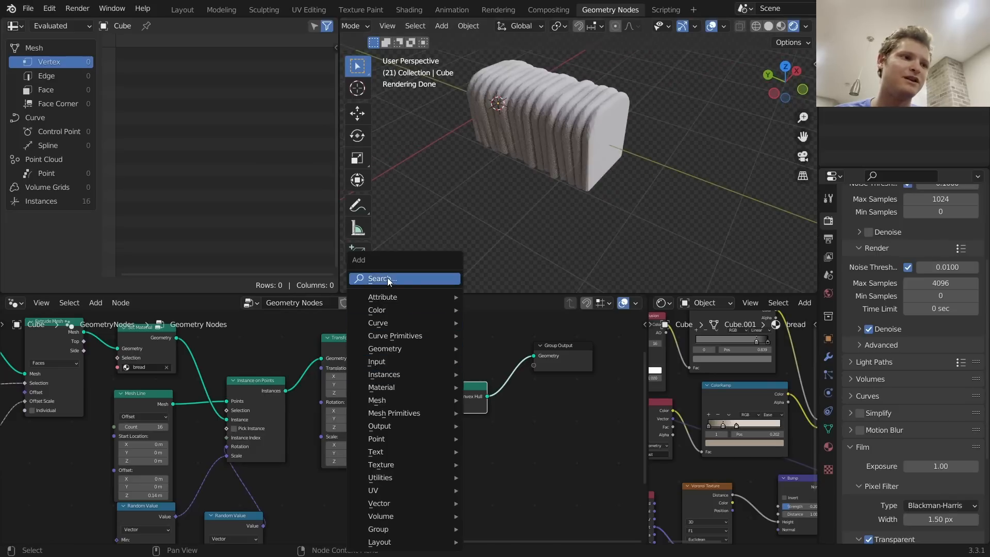
{"action": "left_click", "coordinate": [390, 277]}
{"action": "type", "text": "rea"}
{"action": "key", "text": "Return"}
{"action": "left_click", "coordinate": [416, 355]}
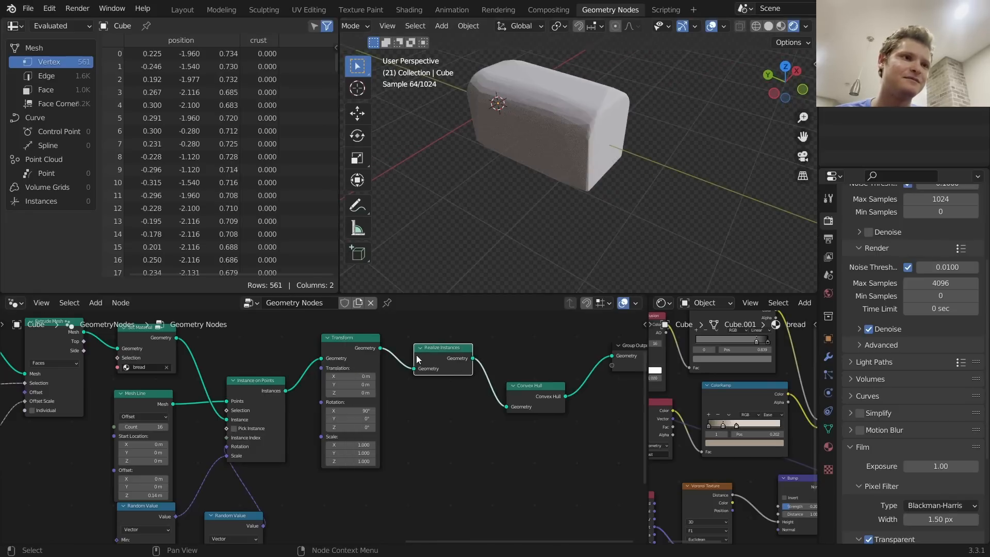
{"action": "middle_click_drag", "start_coordinate": [546, 138], "coordinate": [526, 185], "text": "shift"}
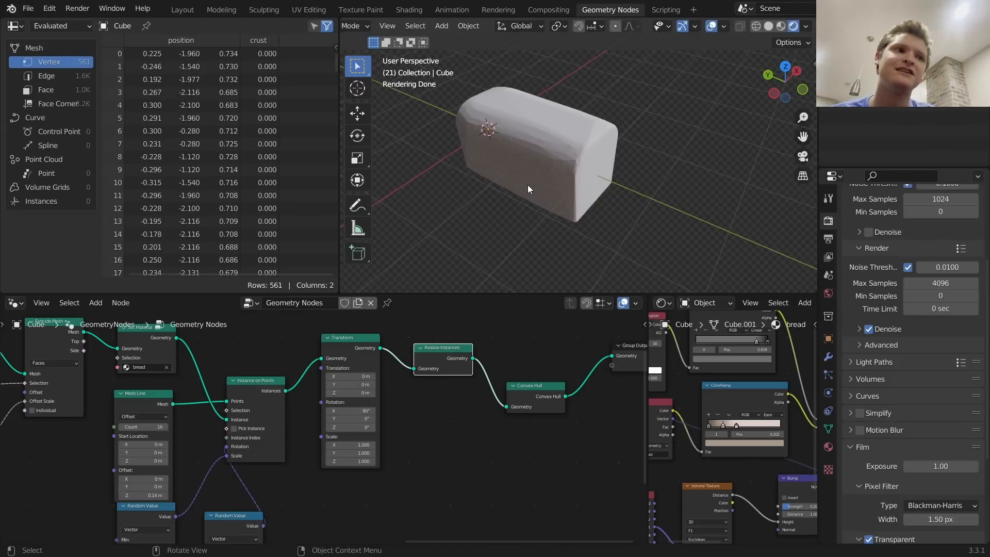
{"action": "middle_click_drag", "start_coordinate": [532, 149], "coordinate": [537, 180]}
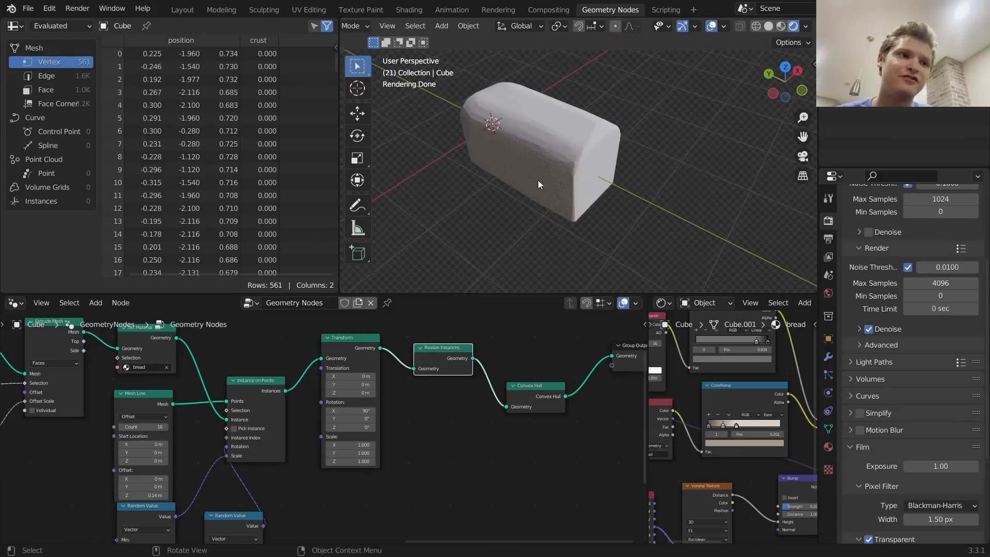
Insert a Set Position node between Convex Hull and the Group Output
{"action": "middle_click_drag", "start_coordinate": [510, 381], "coordinate": [309, 349]}
{"action": "scroll", "coordinate": [324, 358], "scroll_direction": "up", "scroll_amount": 2}
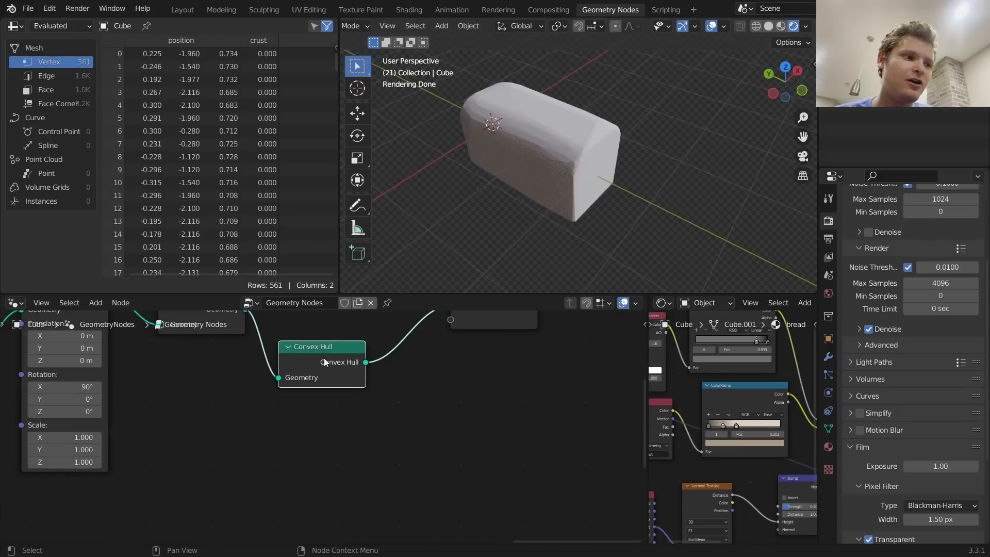
{"action": "key", "text": "shift+a"}
{"action": "left_click", "coordinate": [315, 280]}
{"action": "type", "text": "set"}
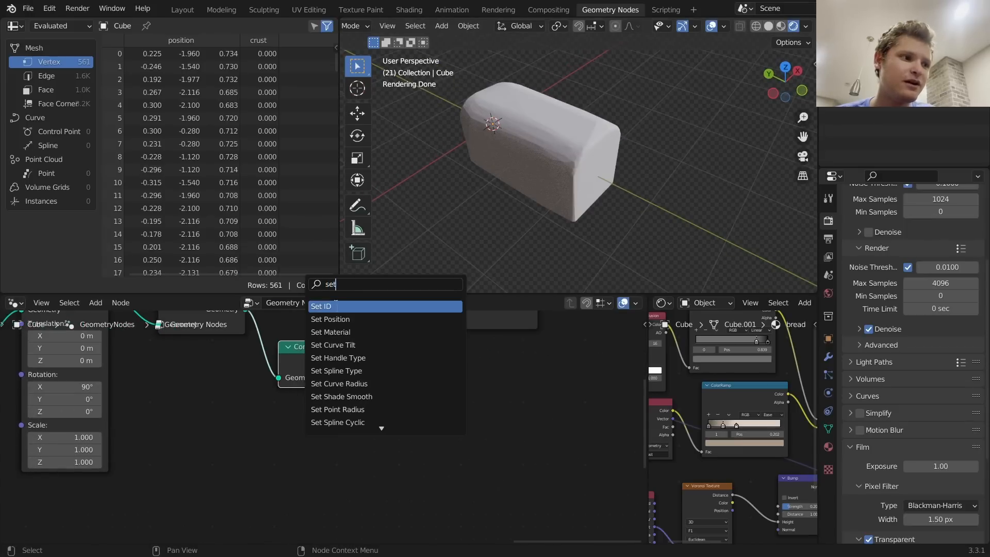
{"action": "left_click", "coordinate": [335, 318]}
{"action": "left_click", "coordinate": [453, 352]}
Add a Normal node connected to the Set Position node's Offset
{"action": "left_click_drag", "start_coordinate": [415, 371], "coordinate": [350, 419]}
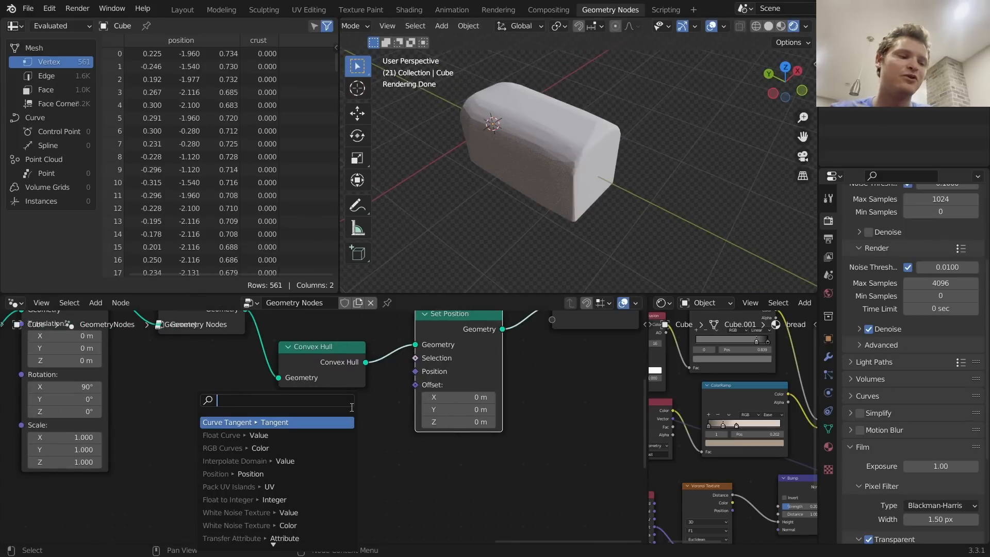
{"action": "type", "text": "norm"}
{"action": "key", "text": "Return"}
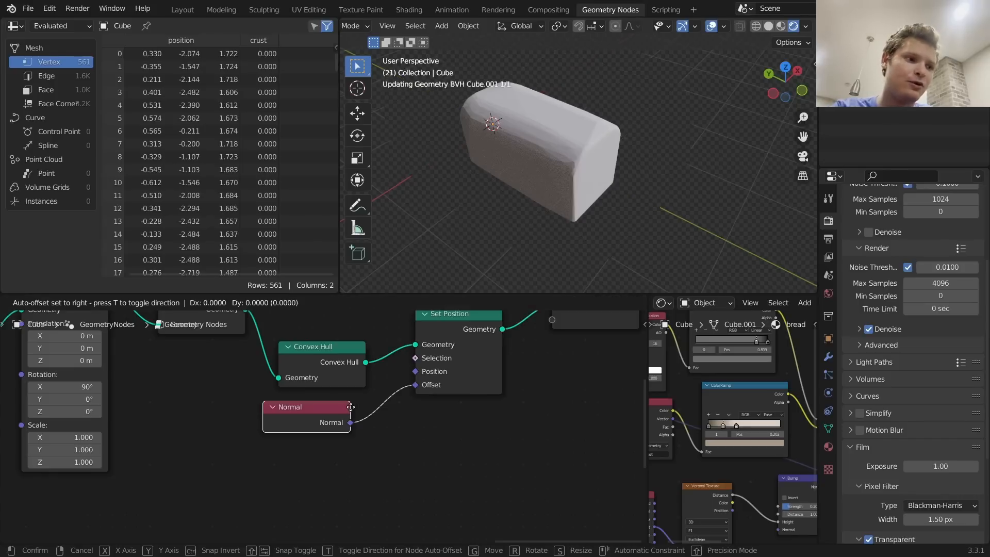
{"action": "left_click", "coordinate": [286, 416]}
Insert a Vector Math node between Normal and the Set Position Offset and switch its operation to Scale
{"action": "key", "text": "shift+a"}
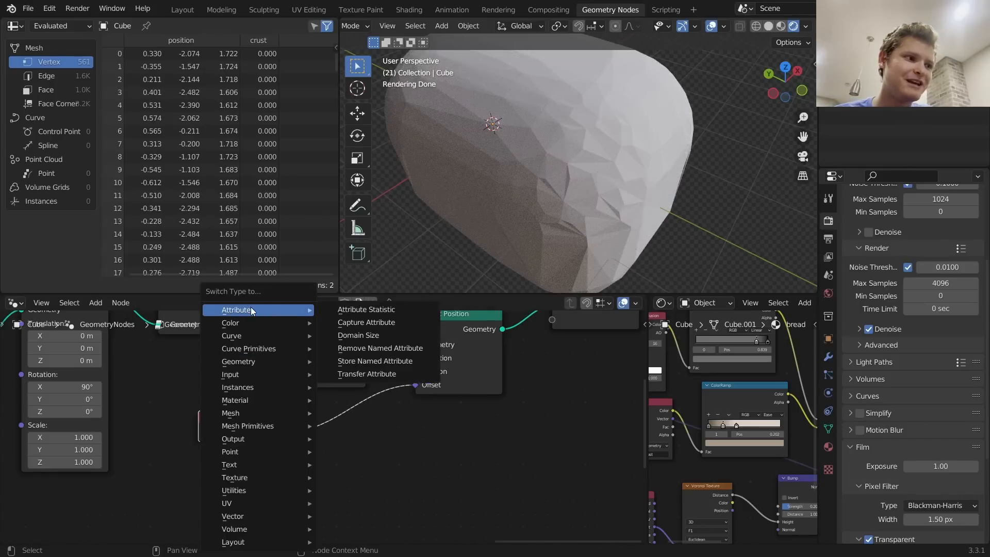
{"action": "key", "text": "shift+a"}
{"action": "left_click", "coordinate": [304, 279]}
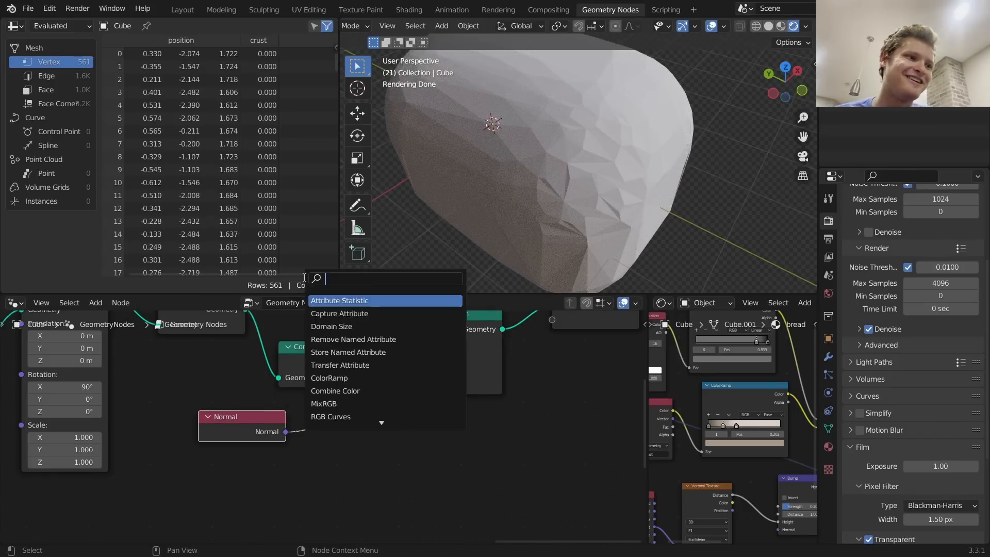
{"action": "type", "text": "vec"}
{"action": "left_click", "coordinate": [335, 312]}
{"action": "left_click", "coordinate": [351, 443]}
{"action": "left_click", "coordinate": [361, 444]}
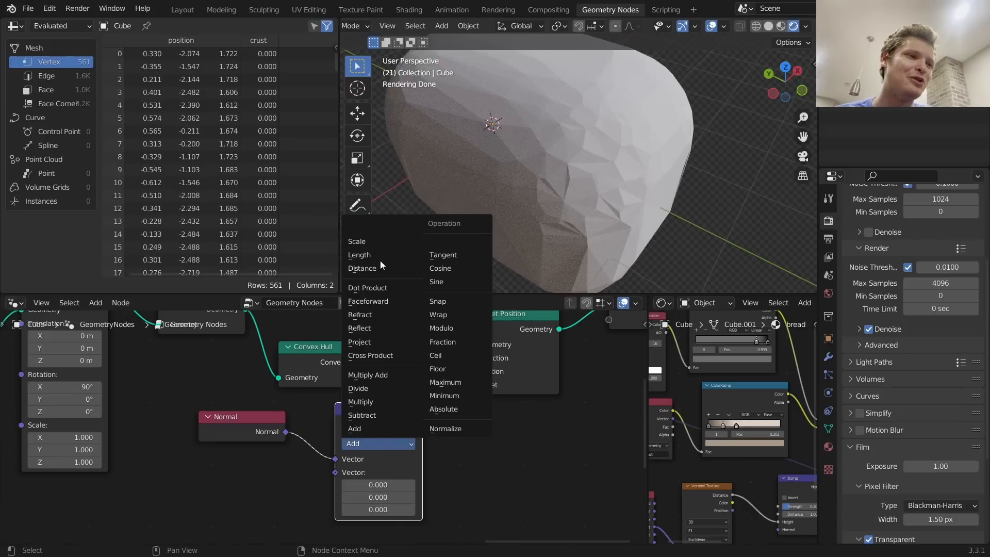
{"action": "left_click", "coordinate": [361, 240]}
Try 0 and 0.05 as the vector Scale node's factor, then set it to 0.02
{"action": "left_click", "coordinate": [381, 472]}
{"action": "type", "text": "0"}
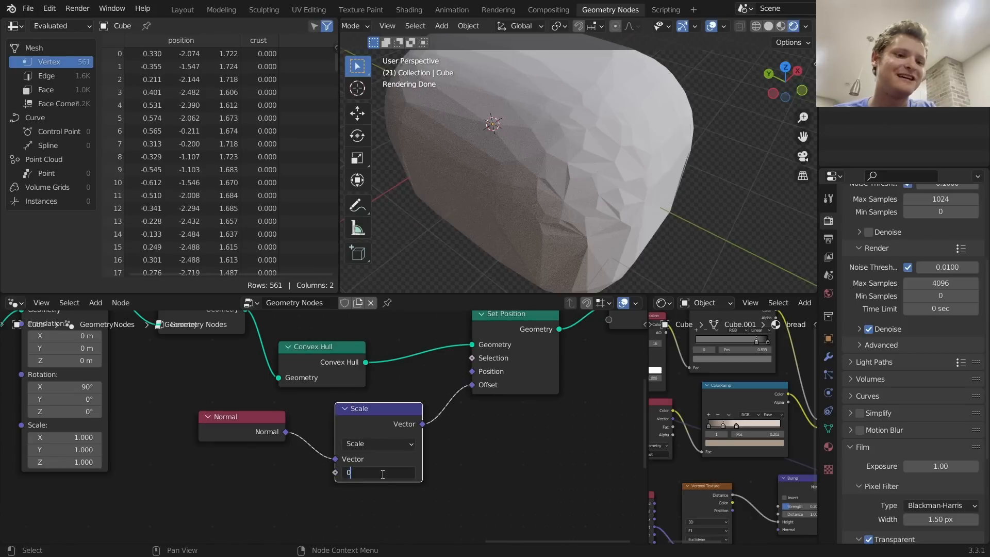
{"action": "key", "text": "Return"}
{"action": "left_click", "coordinate": [386, 472]}
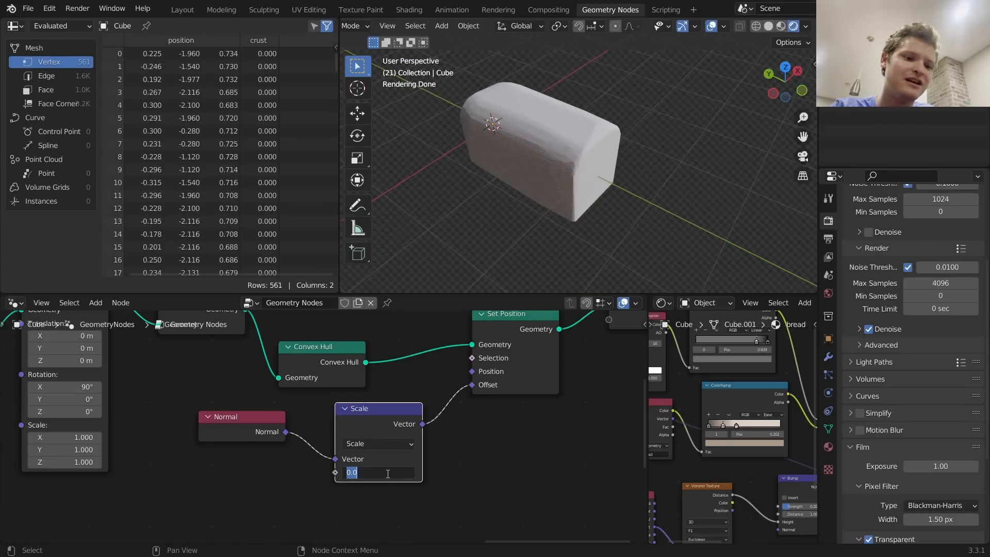
{"action": "key", "text": "Return"}
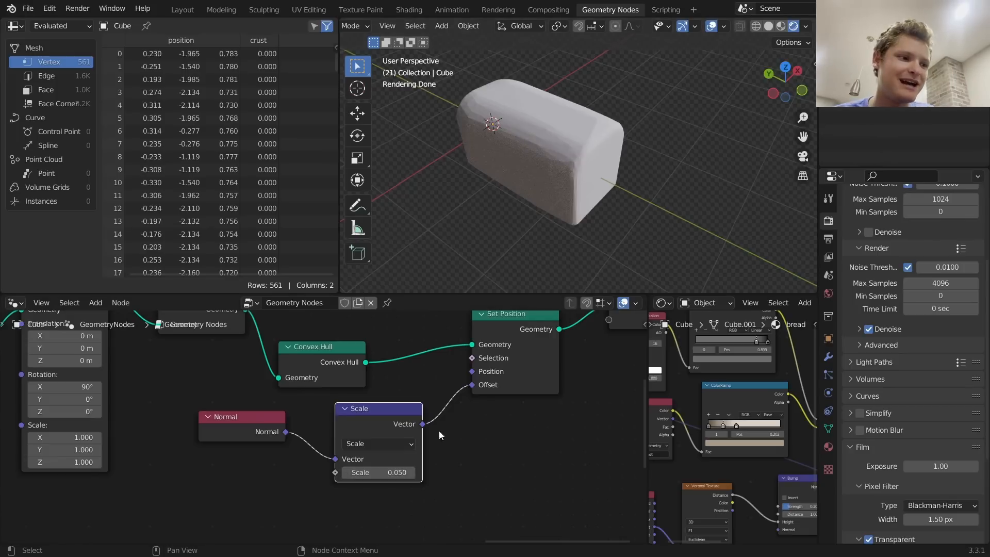
{"action": "double_click", "coordinate": [378, 472]}
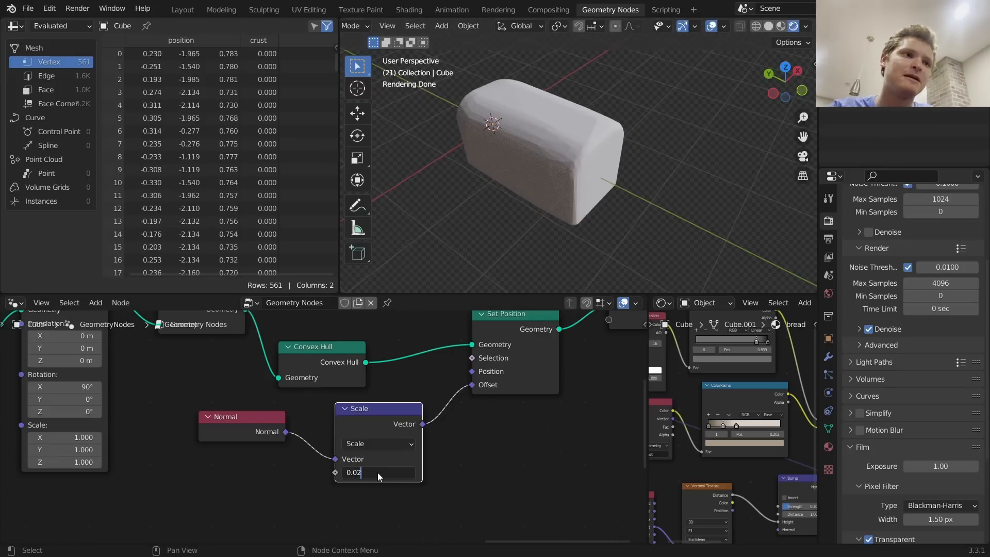
{"action": "key", "text": "Return"}
Insert a Set Material node between Set Position and the Group Output
{"action": "scroll", "coordinate": [416, 444], "scroll_direction": "down", "scroll_amount": 2}
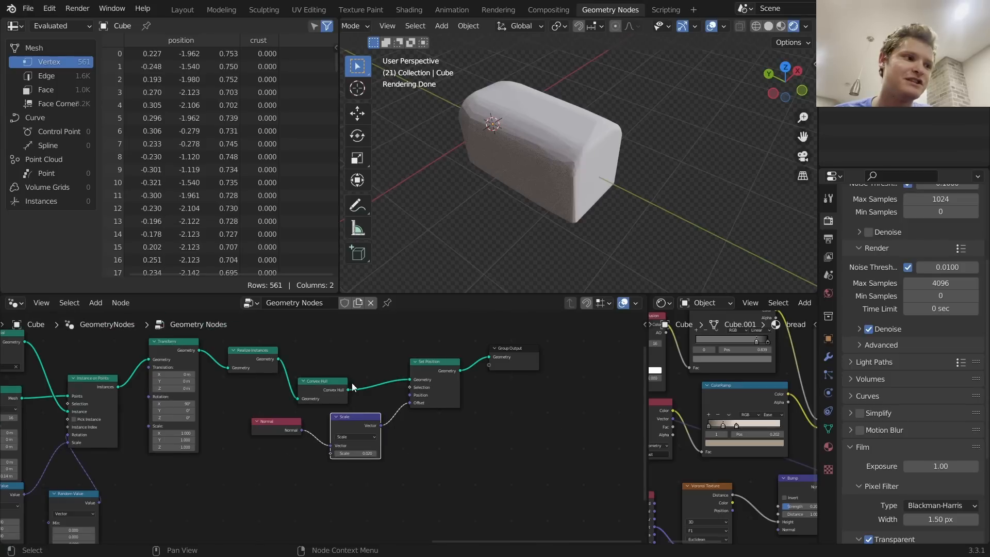
{"action": "scroll", "coordinate": [364, 390], "scroll_direction": "up", "scroll_amount": 2}
{"action": "key", "text": "shift+a"}
{"action": "type", "text": "set"}
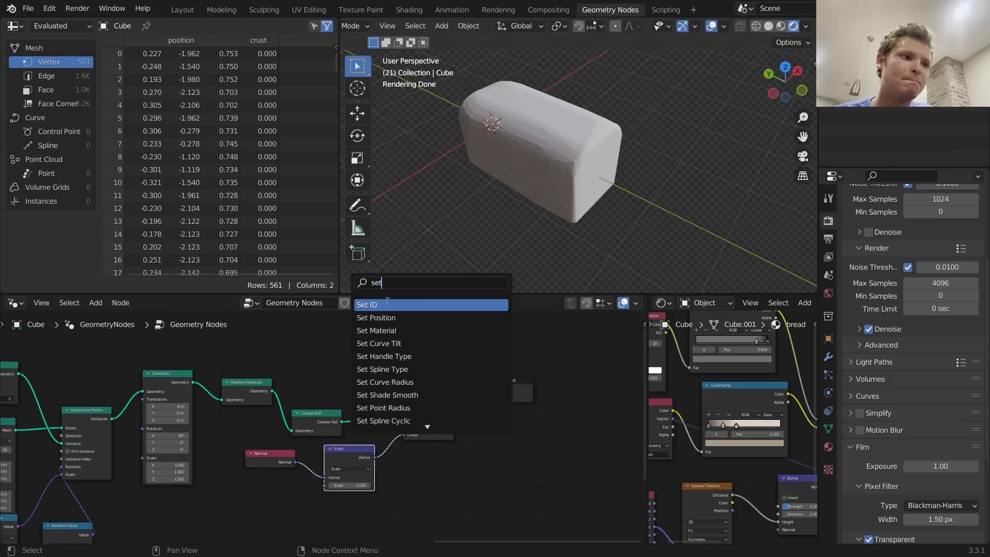
{"action": "left_click", "coordinate": [382, 331]}
{"action": "left_click", "coordinate": [495, 416]}
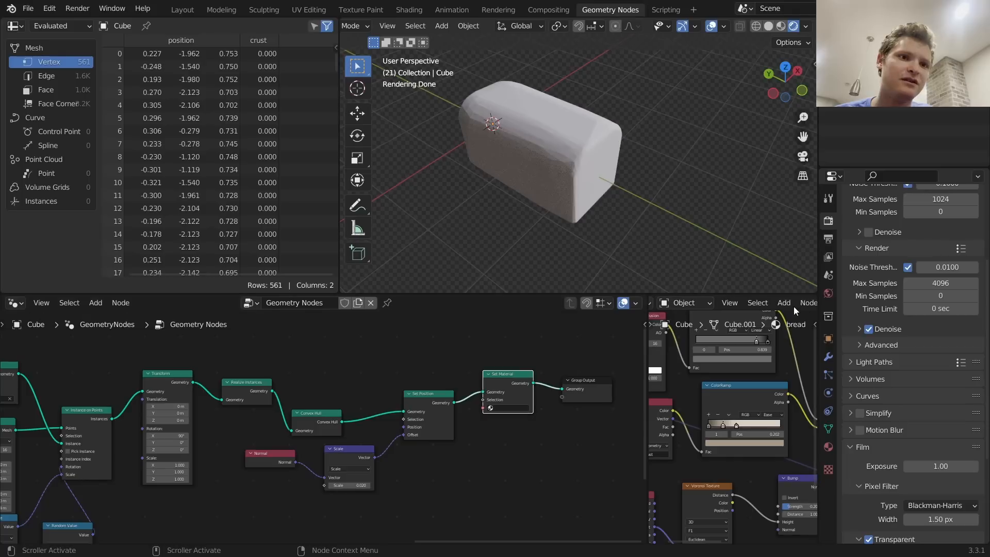
{"action": "scroll", "coordinate": [793, 306], "scroll_direction": "right", "scroll_amount": 6}
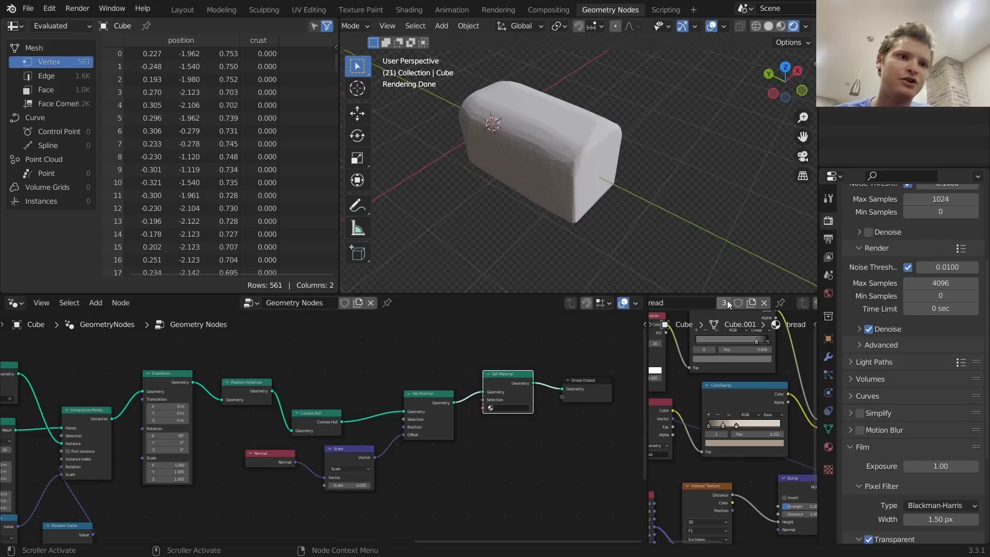
Make the bread material a single-user copy and rename it shrinkwrap
{"action": "left_click", "coordinate": [727, 300]}
{"action": "double_click", "coordinate": [704, 300]}
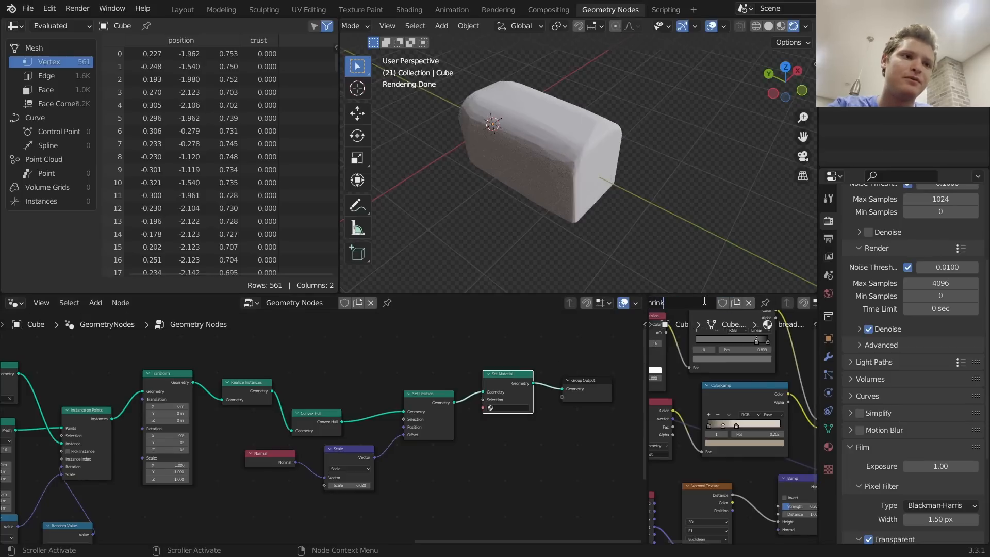
{"action": "key", "text": "Return"}
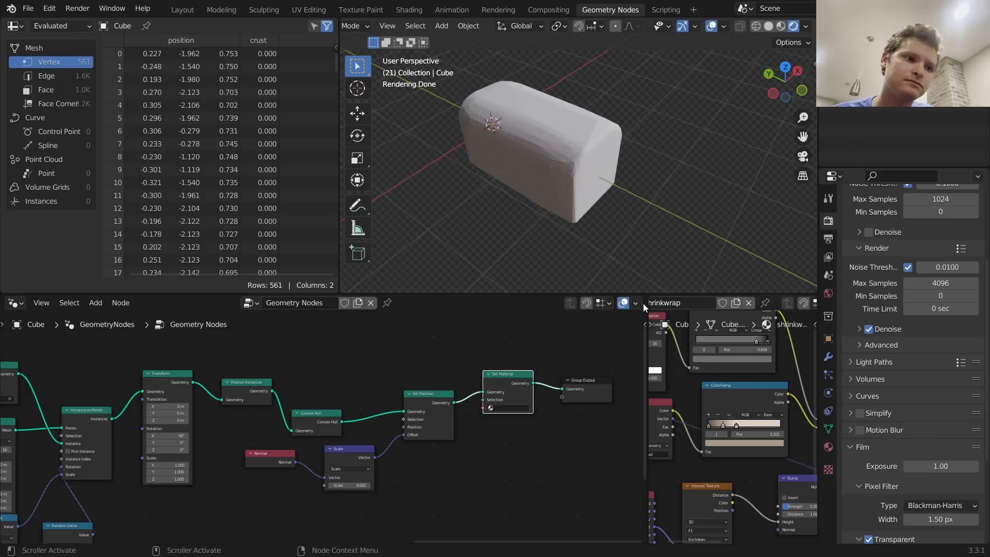
Assign the shrinkwrap material in the Set Material node before the Group Output
{"action": "scroll", "coordinate": [485, 402], "scroll_direction": "up", "scroll_amount": 2}
{"action": "middle_click_drag", "start_coordinate": [521, 400], "coordinate": [488, 392]}
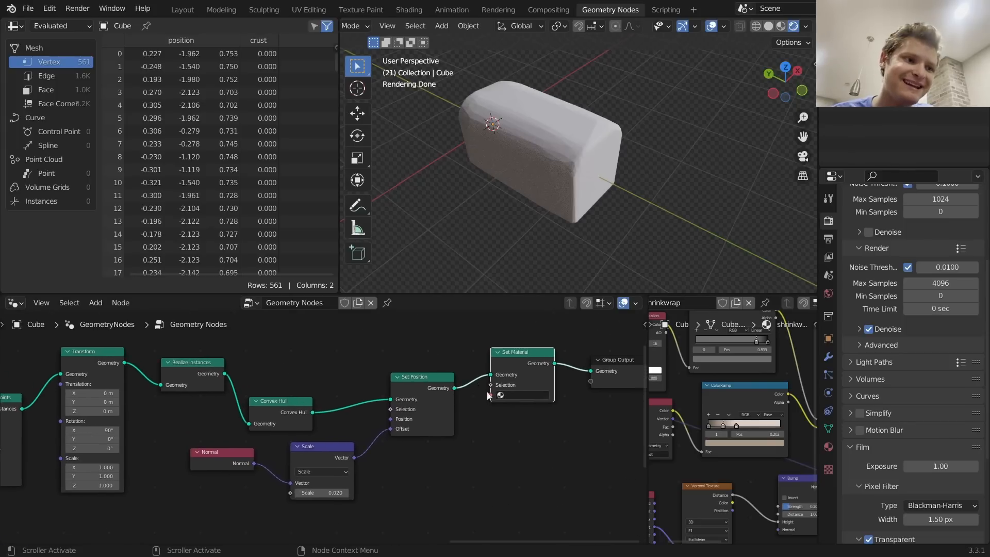
{"action": "left_click", "coordinate": [522, 396]}
{"action": "left_click", "coordinate": [521, 419]}
{"action": "scroll", "coordinate": [471, 403], "scroll_direction": "down", "scroll_amount": 3}
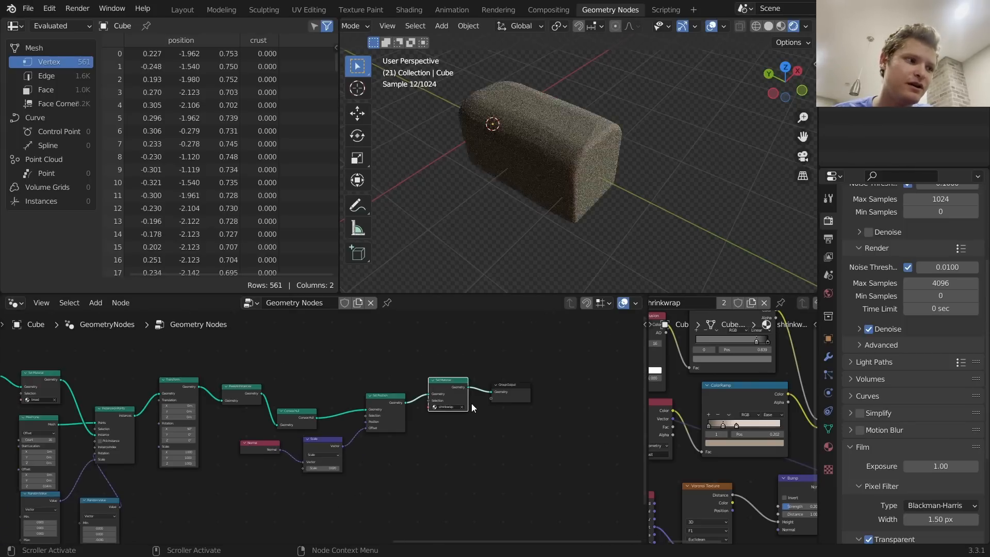
Join the Transform geometry with the Set Material output through a Join Geometry node before the Group Output, and space the nodes apart
{"action": "left_click_drag", "start_coordinate": [428, 386], "coordinate": [234, 364]}
{"action": "right_click_drag", "start_coordinate": [228, 361], "coordinate": [198, 374], "text": "ctrl+shift"}
{"action": "left_click_drag", "start_coordinate": [512, 390], "coordinate": [569, 396]}
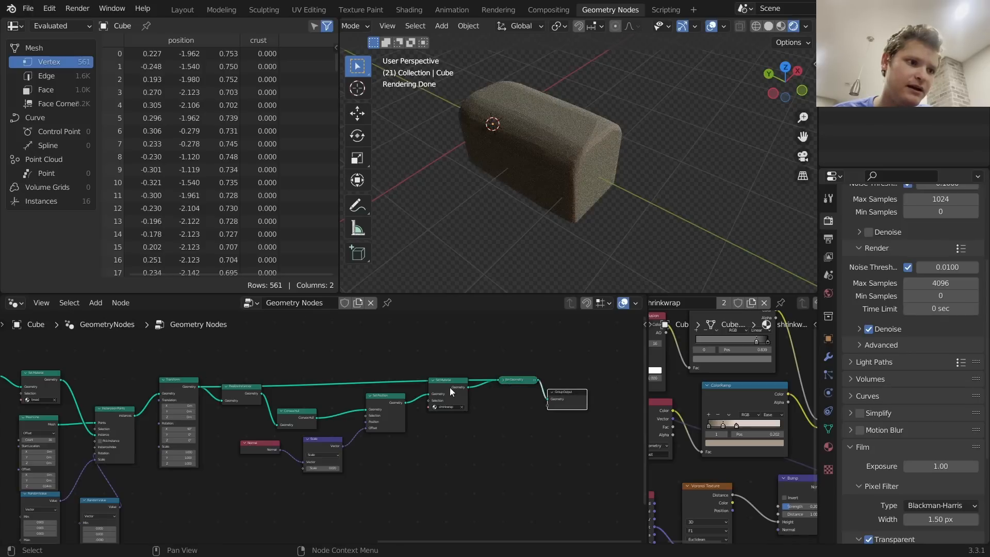
{"action": "left_click_drag", "start_coordinate": [450, 388], "coordinate": [452, 413]}
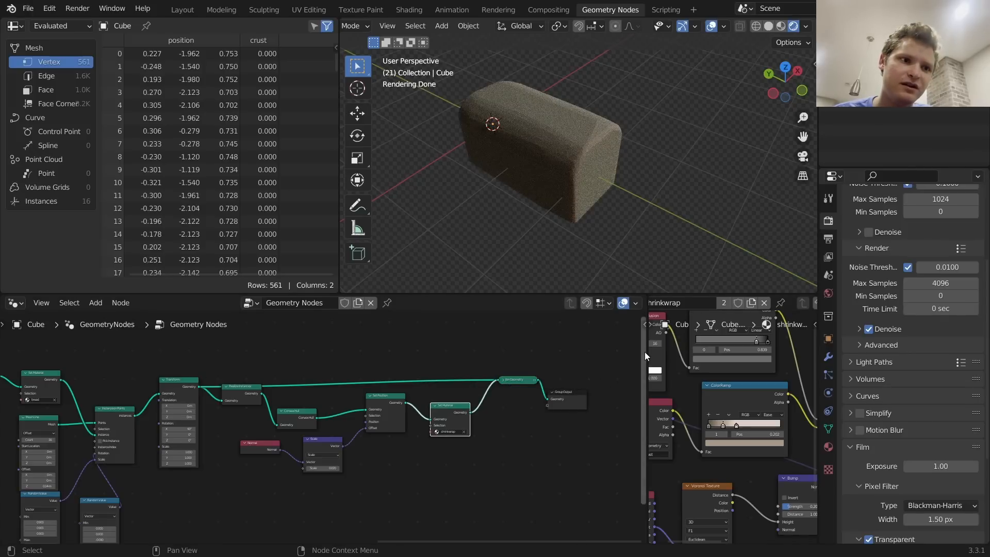
Enlarge the shader editor and delete every node of the shrinkwrap material except the Material Output
{"action": "left_click_drag", "start_coordinate": [642, 356], "coordinate": [283, 376]}
{"action": "scroll", "coordinate": [583, 321], "scroll_direction": "down", "scroll_amount": 3}
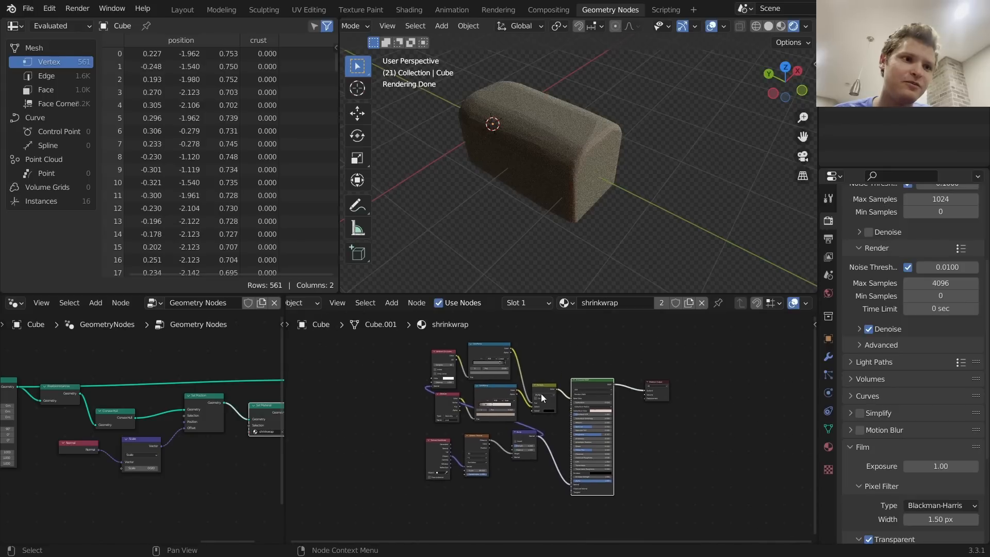
{"action": "left_click", "coordinate": [564, 302]}
{"action": "left_click", "coordinate": [565, 302]}
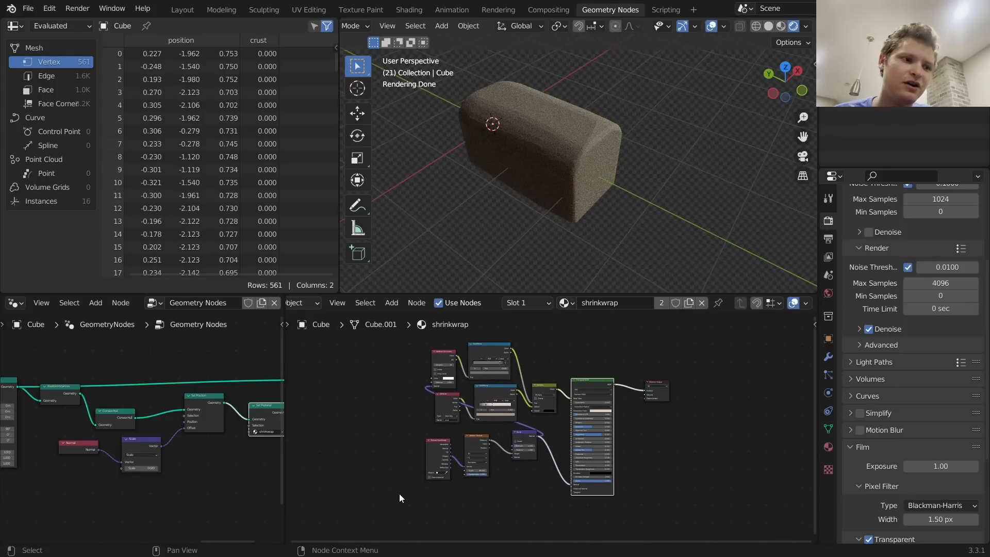
{"action": "left_click_drag", "start_coordinate": [399, 493], "coordinate": [542, 343]}
{"action": "left_click_drag", "start_coordinate": [545, 342], "coordinate": [586, 346]}
{"action": "key", "text": "x"}
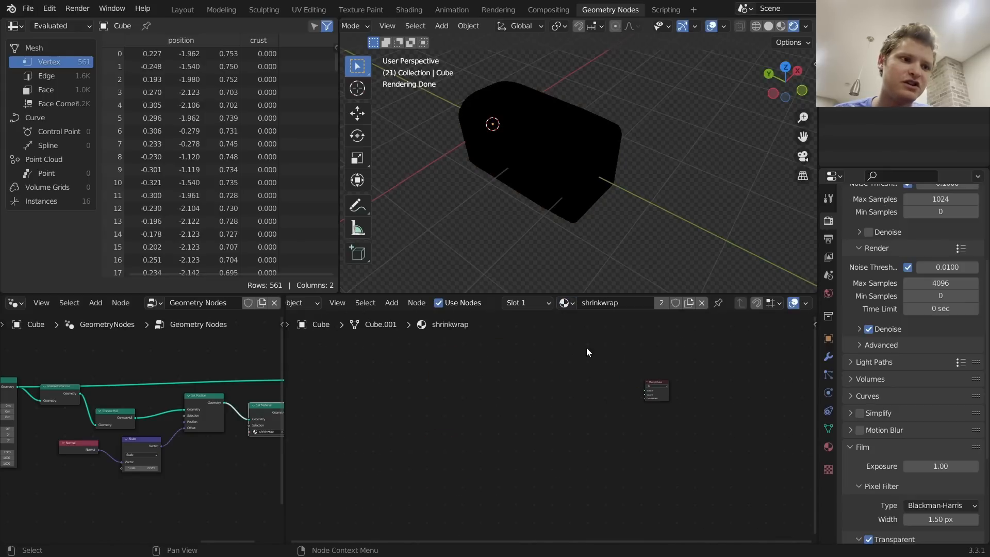
Add a Principled BSDF to the shrinkwrap material and connect it to the Material Output's Surface
{"action": "scroll", "coordinate": [644, 356], "scroll_direction": "up", "scroll_amount": 8}
{"action": "middle_click_drag", "start_coordinate": [666, 360], "coordinate": [484, 425]}
{"action": "key", "text": "shift+a"}
{"action": "left_click", "coordinate": [460, 400]}
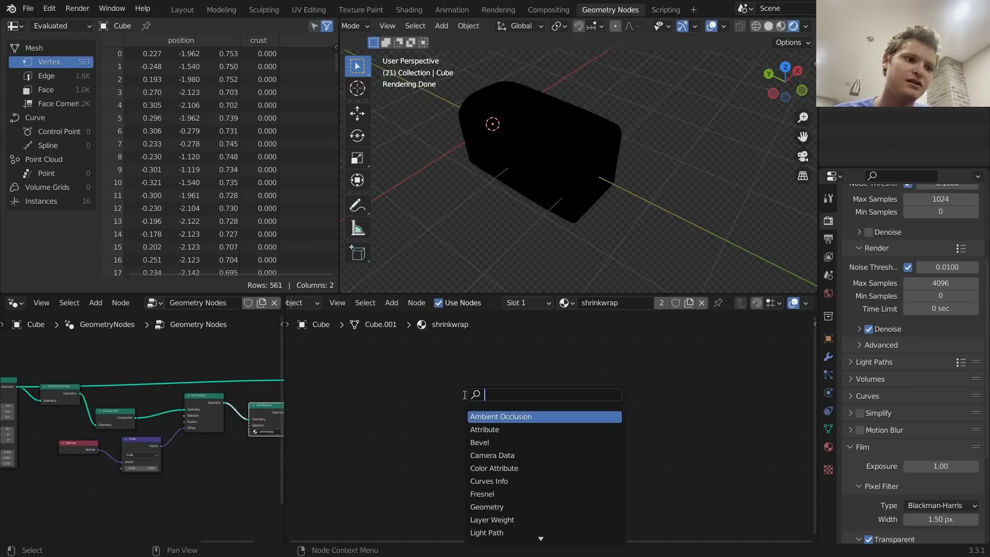
{"action": "type", "text": "prin"}
{"action": "key", "text": "Return"}
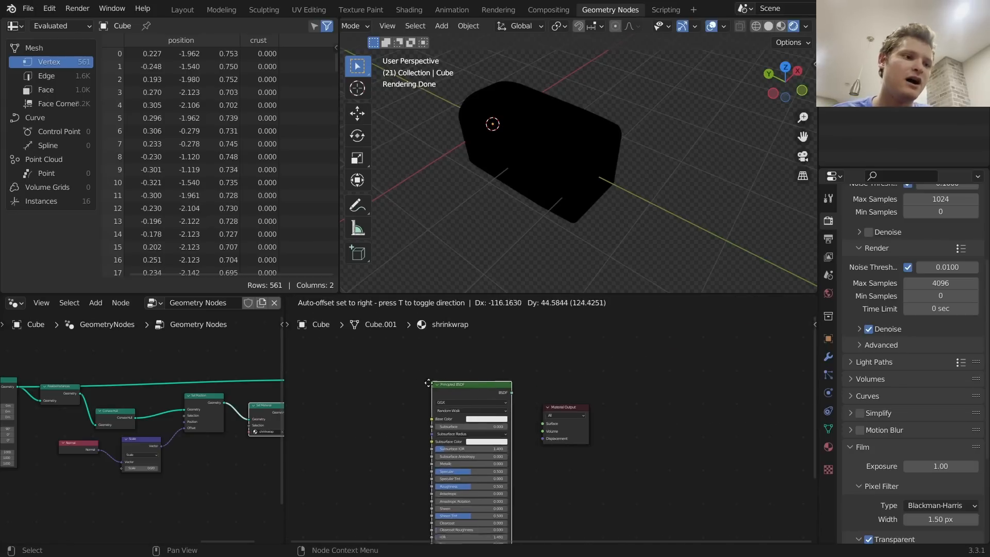
{"action": "left_click", "coordinate": [426, 398]}
{"action": "left_click", "coordinate": [427, 398], "text": "ctrl+shift"}
{"action": "left_click_drag", "start_coordinate": [427, 398], "coordinate": [438, 396]}
Set the Principled BSDF's Transmission to 1 and its Roughness to about 0.031
{"action": "middle_click_drag", "start_coordinate": [447, 459], "coordinate": [491, 361]}
{"action": "scroll", "coordinate": [520, 406], "scroll_direction": "up", "scroll_amount": 4}
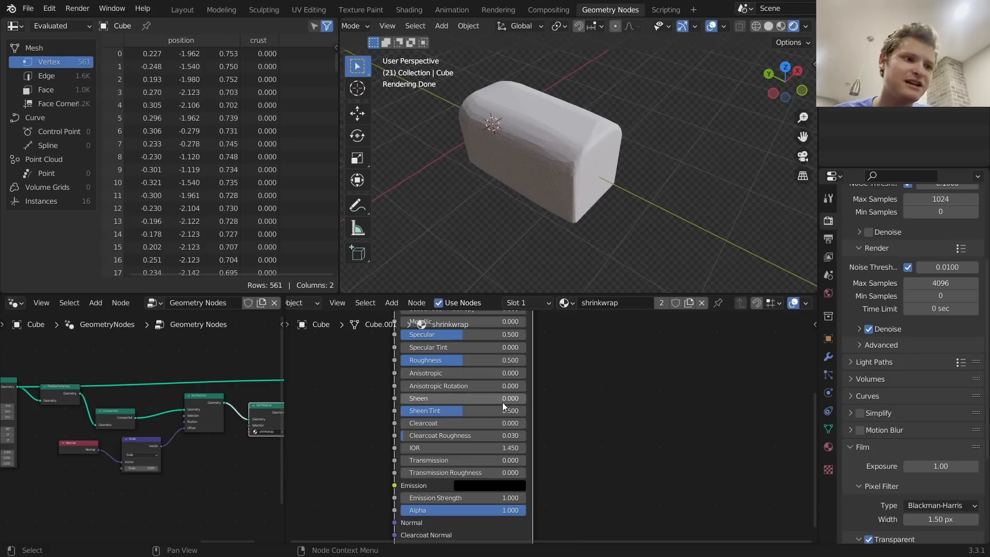
{"action": "left_click_drag", "start_coordinate": [425, 461], "coordinate": [552, 461]}
{"action": "scroll", "coordinate": [617, 178], "scroll_direction": "up", "scroll_amount": 3}
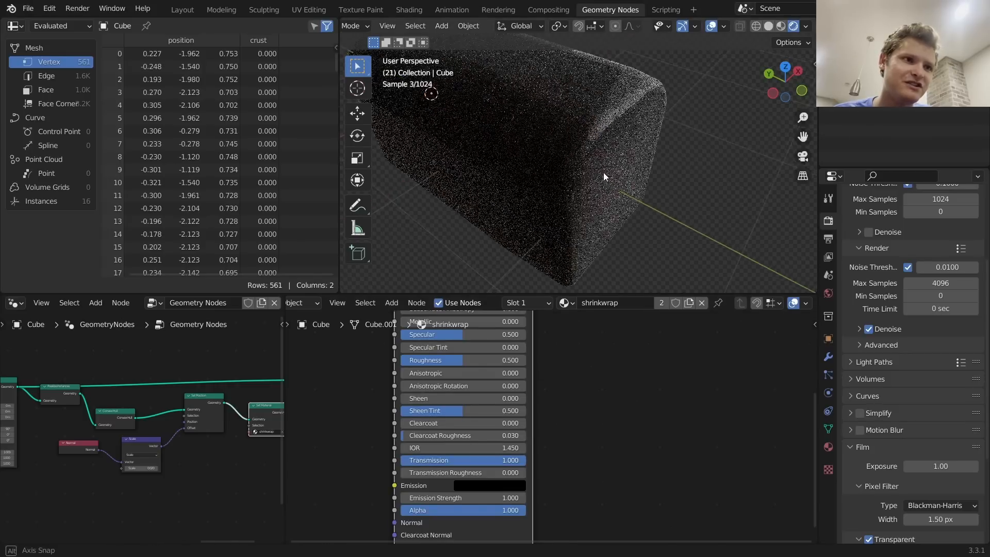
{"action": "middle_click_drag", "start_coordinate": [603, 172], "coordinate": [592, 136]}
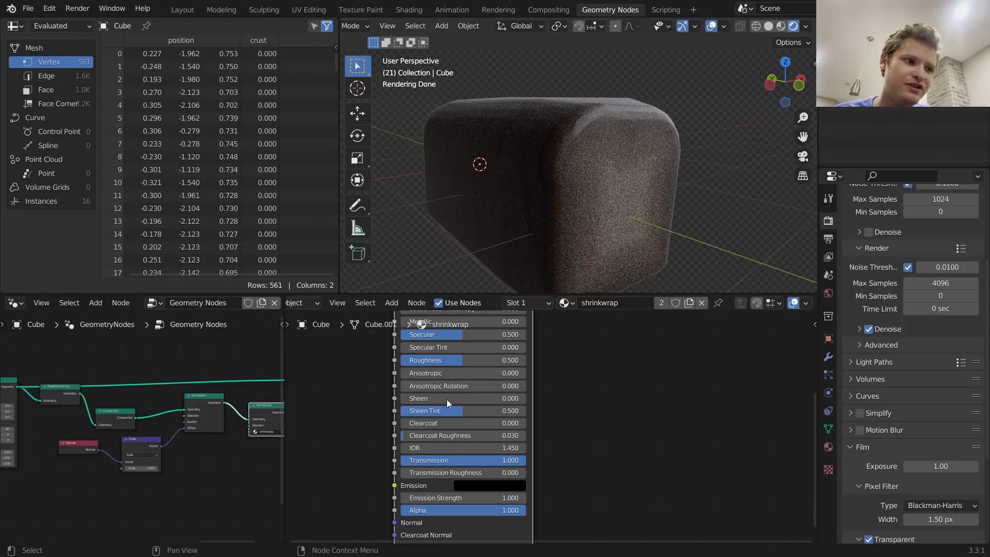
{"action": "left_click_drag", "start_coordinate": [441, 357], "coordinate": [384, 358]}
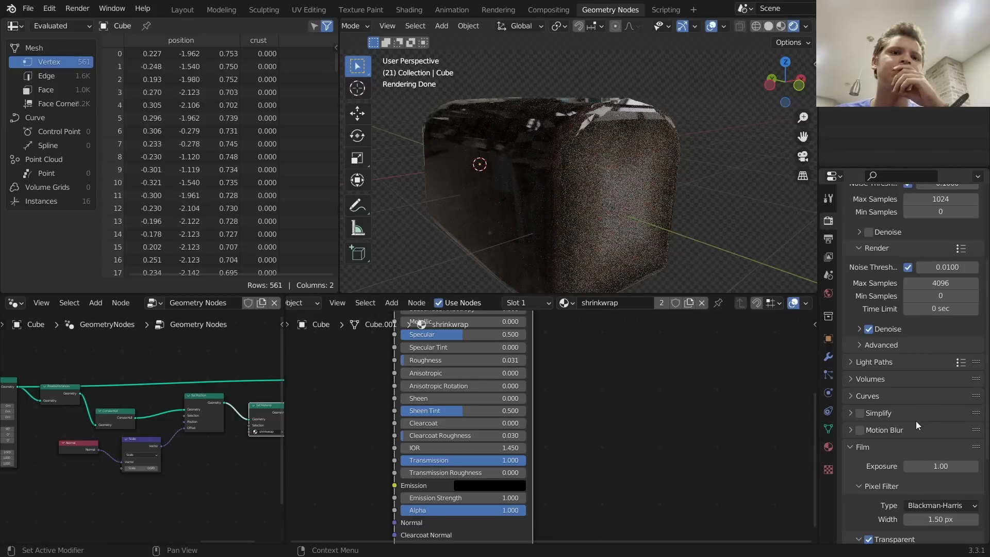
Enable Transparent Glass in the Film render settings and check the wrapped loaf
{"action": "scroll", "coordinate": [899, 490], "scroll_direction": "down", "scroll_amount": 3}
{"action": "left_click", "coordinate": [908, 496]}
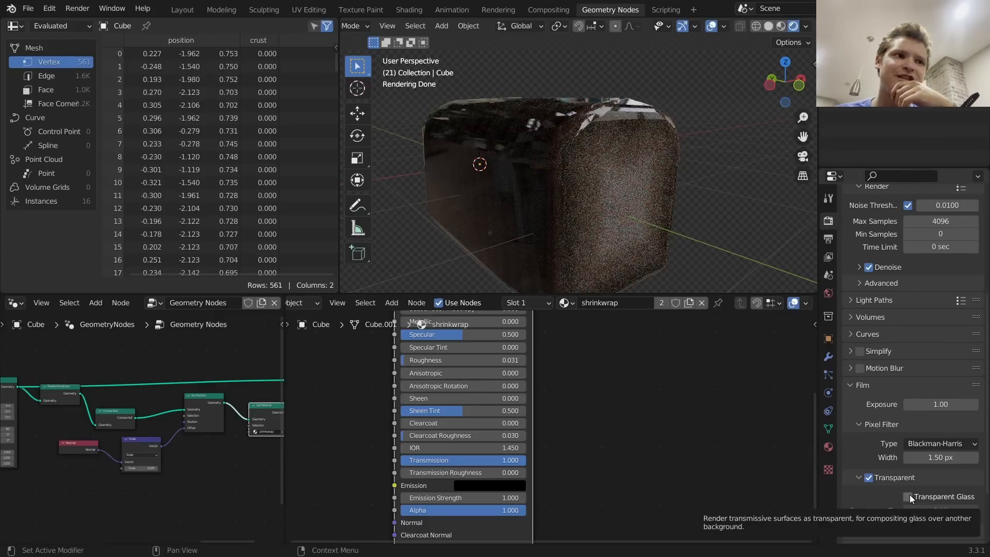
{"action": "middle_click_drag", "start_coordinate": [592, 184], "coordinate": [644, 164]}
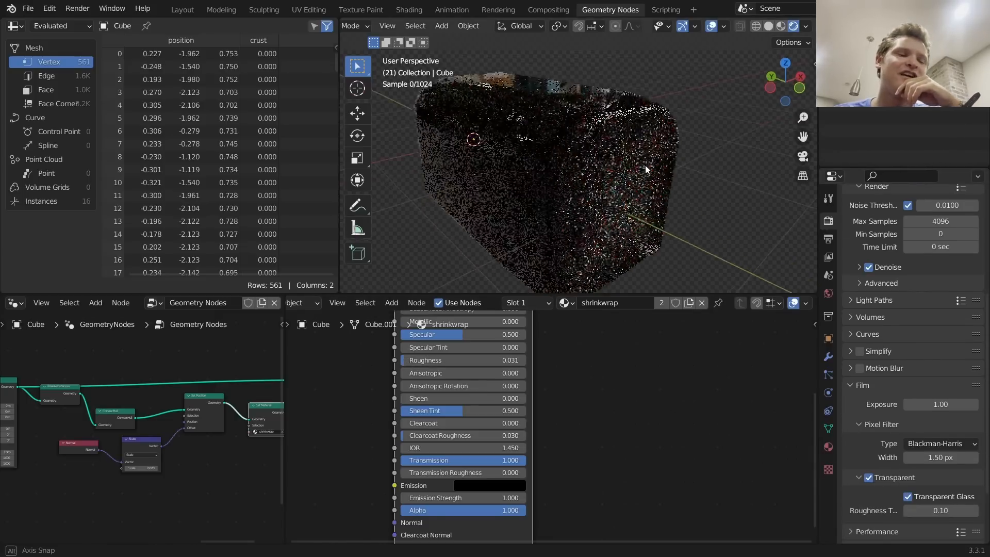
Try an IOR of 1 on the Principled BSDF, then raise it to 1.09
{"action": "middle_click_drag", "start_coordinate": [570, 424], "coordinate": [594, 410]}
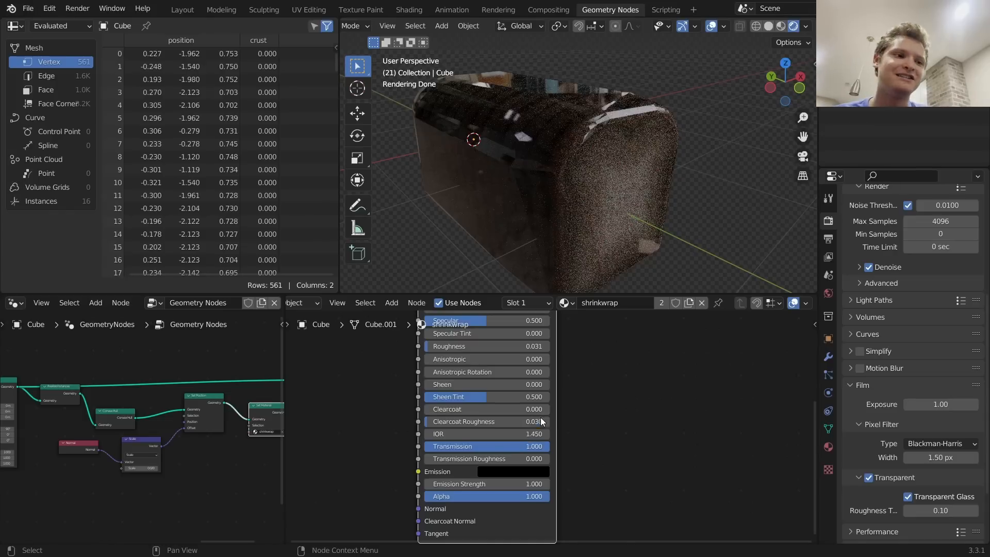
{"action": "left_click", "coordinate": [529, 435]}
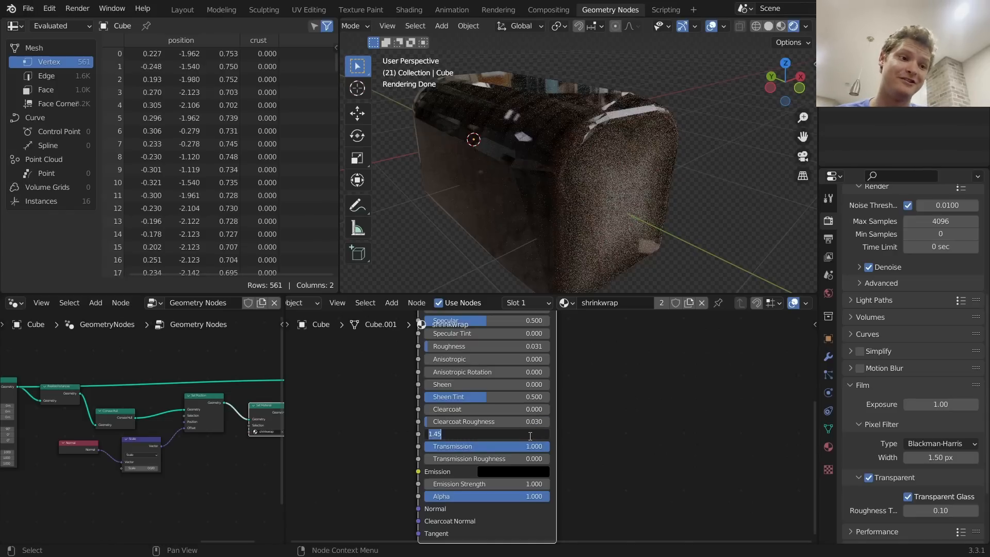
{"action": "type", "text": "1"}
{"action": "key", "text": "Return"}
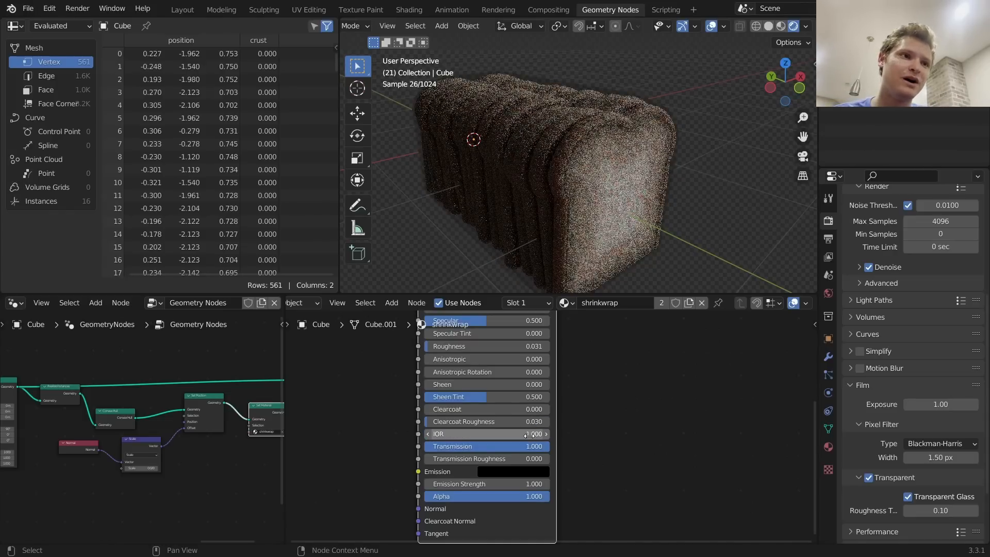
{"action": "left_click_drag", "start_coordinate": [530, 435], "coordinate": [542, 435], "text": "shift"}
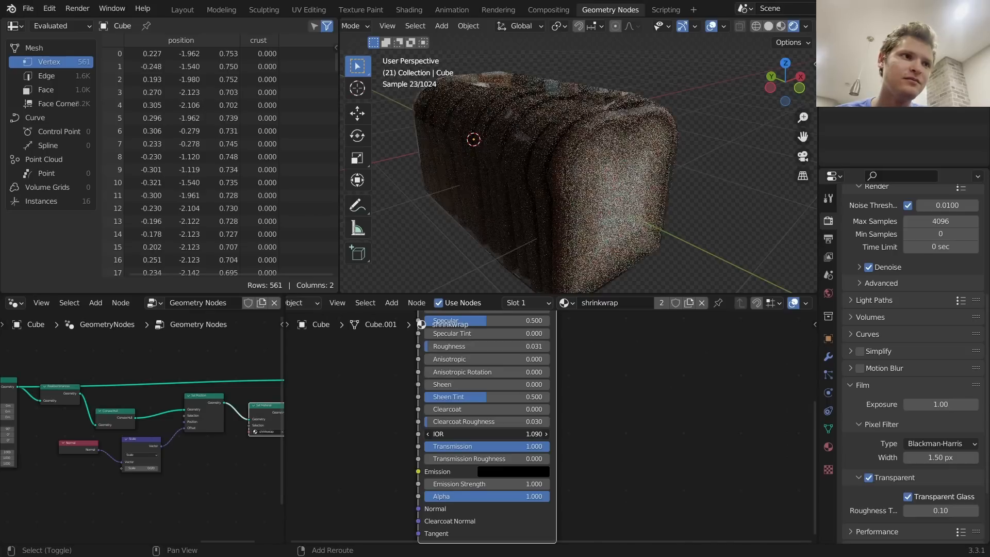
Add a Musgrave Texture node in front of the Principled BSDF and preview its pattern on the wrap
{"action": "middle_click_drag", "start_coordinate": [300, 417], "coordinate": [460, 369]}
{"action": "key", "text": "shift+a"}
{"action": "left_click", "coordinate": [462, 388]}
{"action": "type", "text": "nois"}
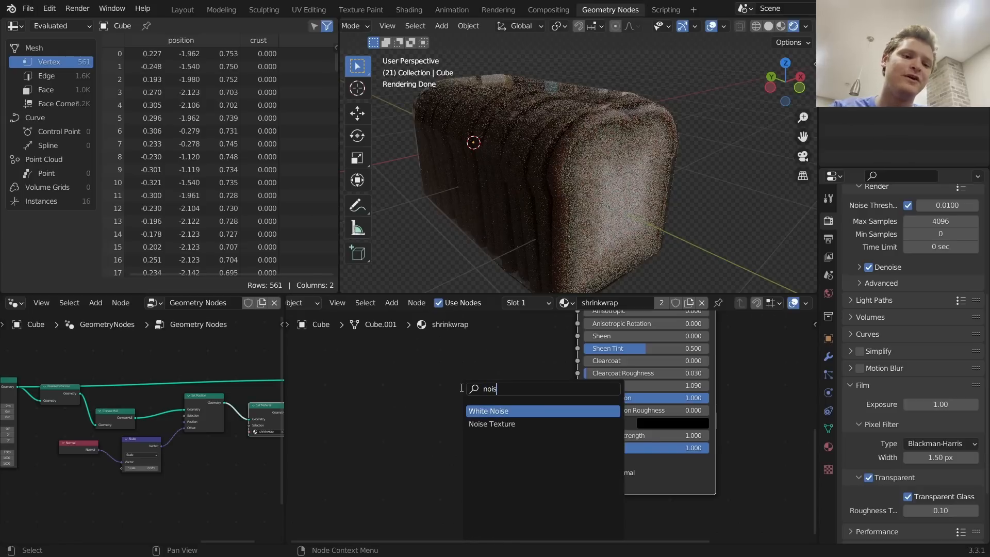
{"action": "key", "text": "Down"}
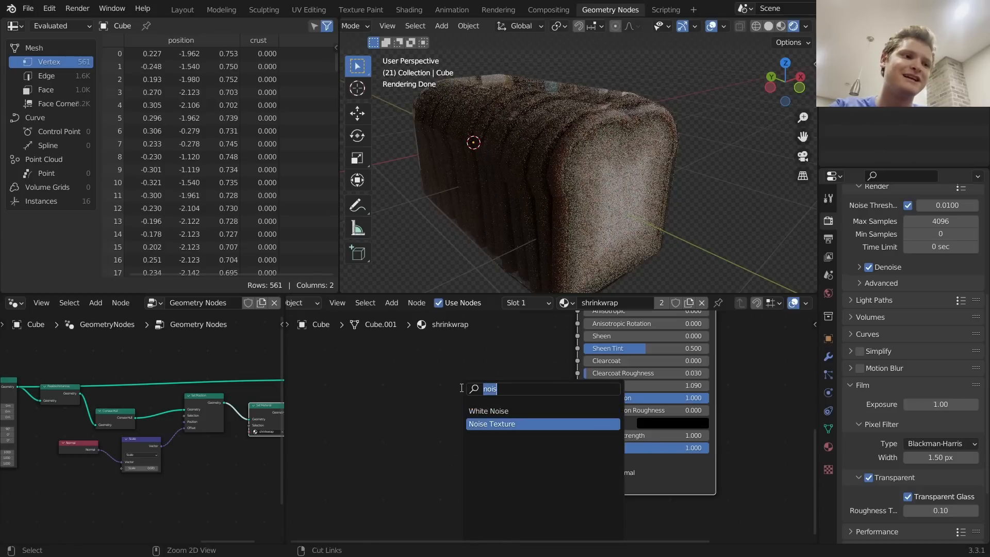
{"action": "type", "text": "mus"}
{"action": "key", "text": "Return"}
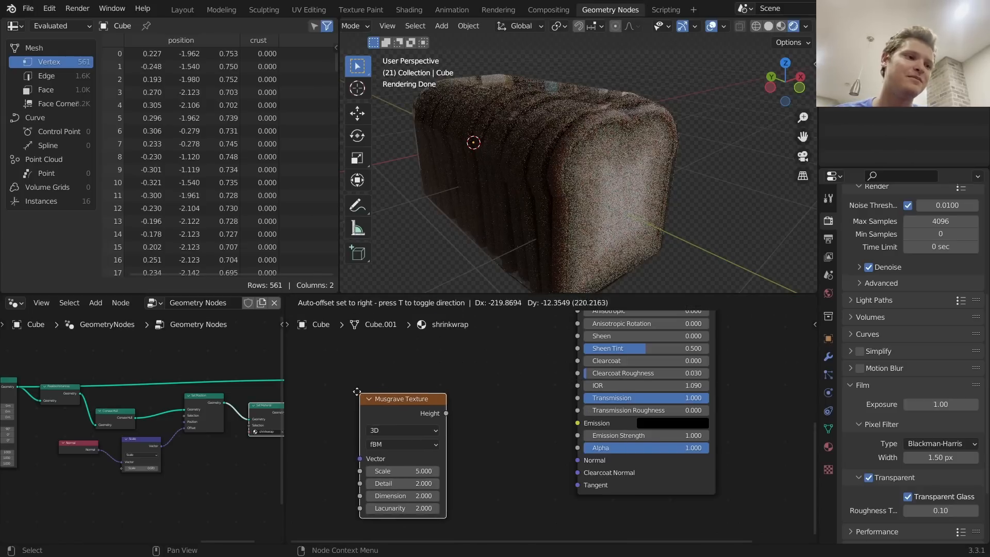
{"action": "left_click", "coordinate": [339, 401]}
{"action": "left_click", "coordinate": [342, 398], "text": "ctrl+shift"}
Add a Bump node, feeding the Musgrave Height into its Height and its Normal into the Principled BSDF's Normal
{"action": "key", "text": "shift+a"}
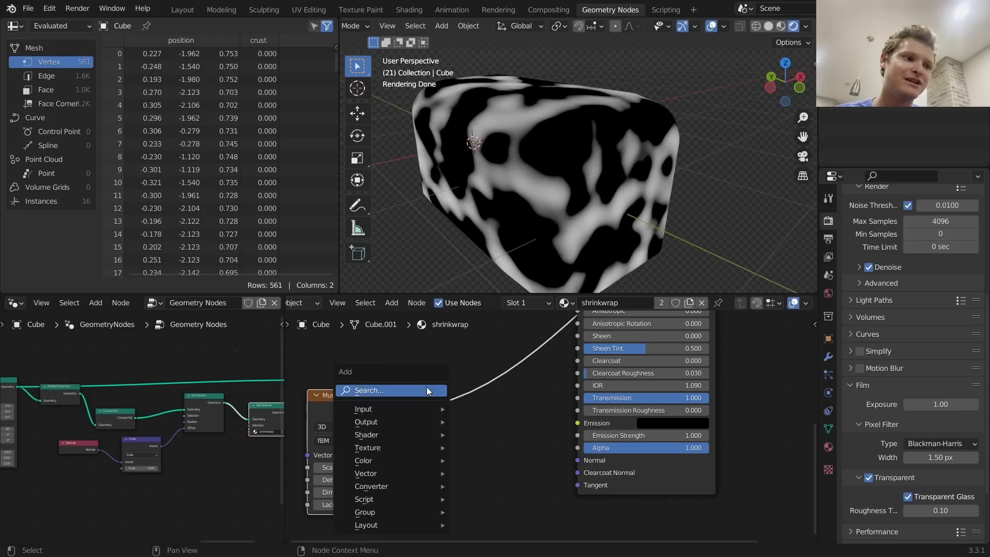
{"action": "left_click", "coordinate": [426, 390]}
{"action": "type", "text": "bump"}
{"action": "key", "text": "Return"}
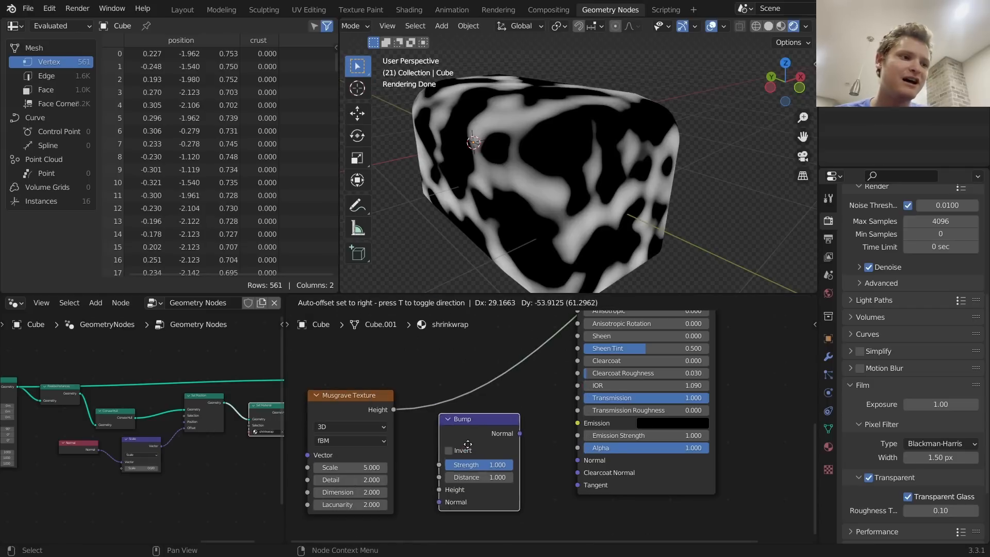
{"action": "left_click", "coordinate": [467, 443]}
{"action": "left_click_drag", "start_coordinate": [393, 410], "coordinate": [443, 491]}
{"action": "right_click_drag", "start_coordinate": [495, 446], "coordinate": [662, 455], "text": "alt"}
Reconnect the Principled BSDF to the Material Output and check the bumpy wrap on the loaf
{"action": "scroll", "coordinate": [657, 398], "scroll_direction": "down", "scroll_amount": 3}
{"action": "middle_click_drag", "start_coordinate": [657, 398], "coordinate": [601, 468]}
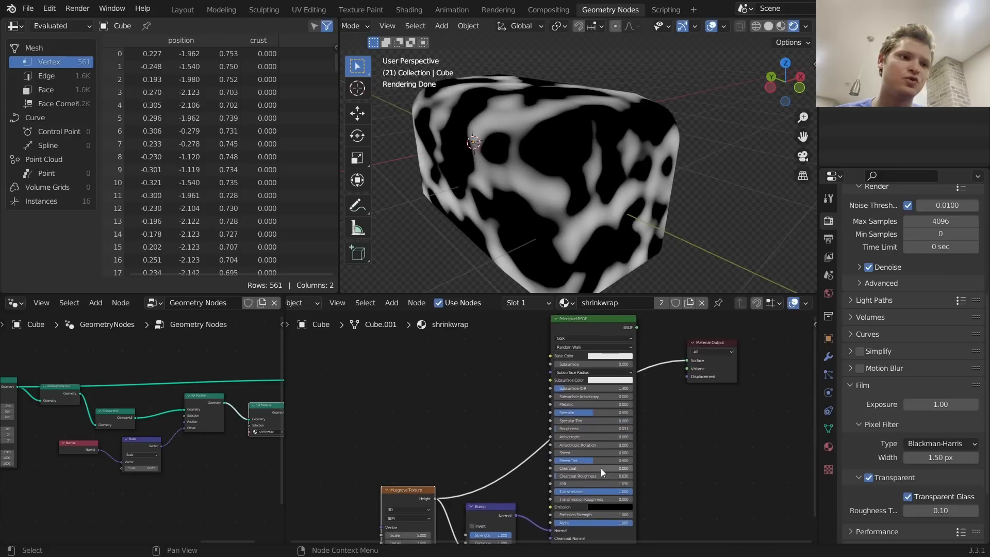
{"action": "left_click", "coordinate": [592, 335], "text": "ctrl+shift"}
{"action": "middle_click_drag", "start_coordinate": [567, 240], "coordinate": [595, 255]}
Lower the Principled BSDF's Alpha to about 0.302
{"action": "middle_click_drag", "start_coordinate": [591, 484], "coordinate": [595, 408]}
{"action": "scroll", "coordinate": [595, 408], "scroll_direction": "up", "scroll_amount": 2}
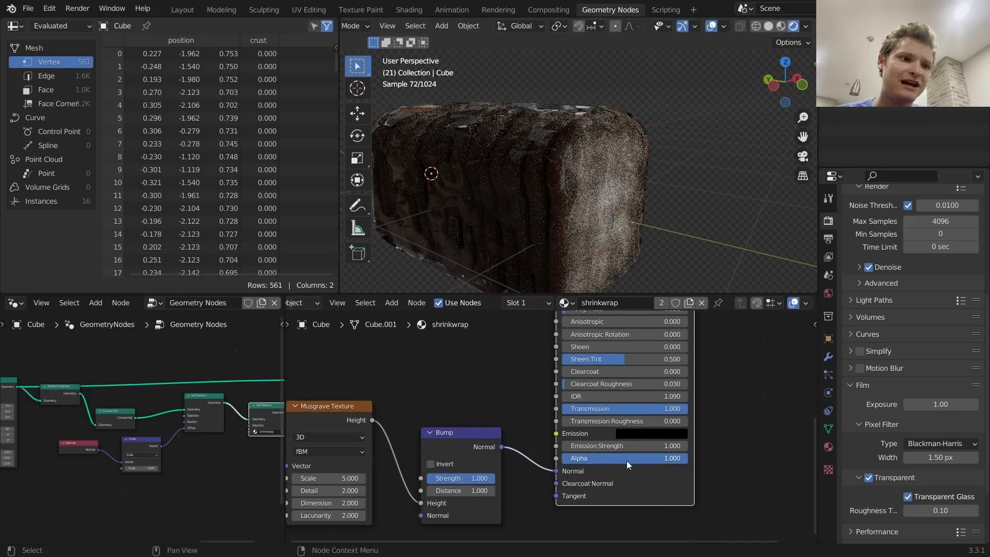
{"action": "left_click_drag", "start_coordinate": [665, 458], "coordinate": [598, 458]}
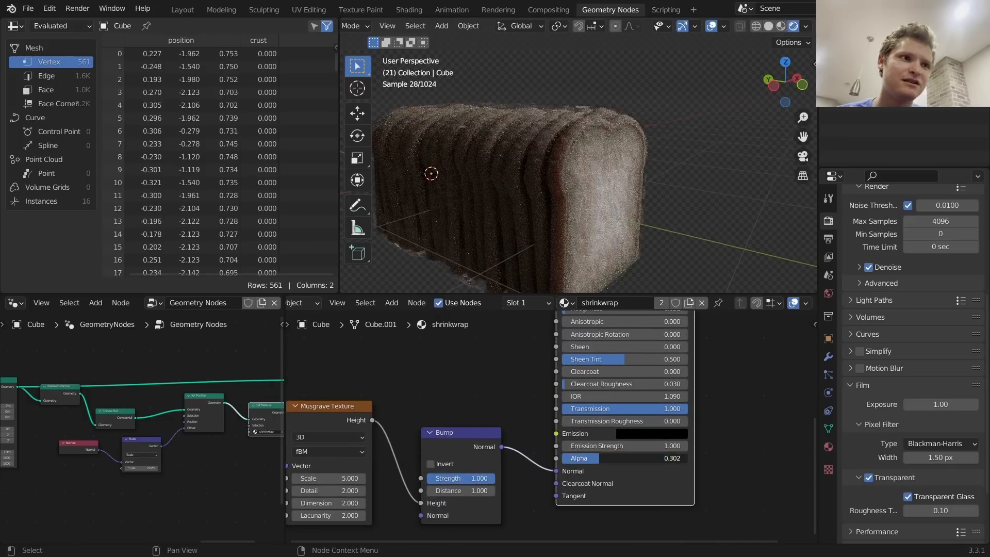
{"action": "middle_click_drag", "start_coordinate": [601, 172], "coordinate": [624, 178]}
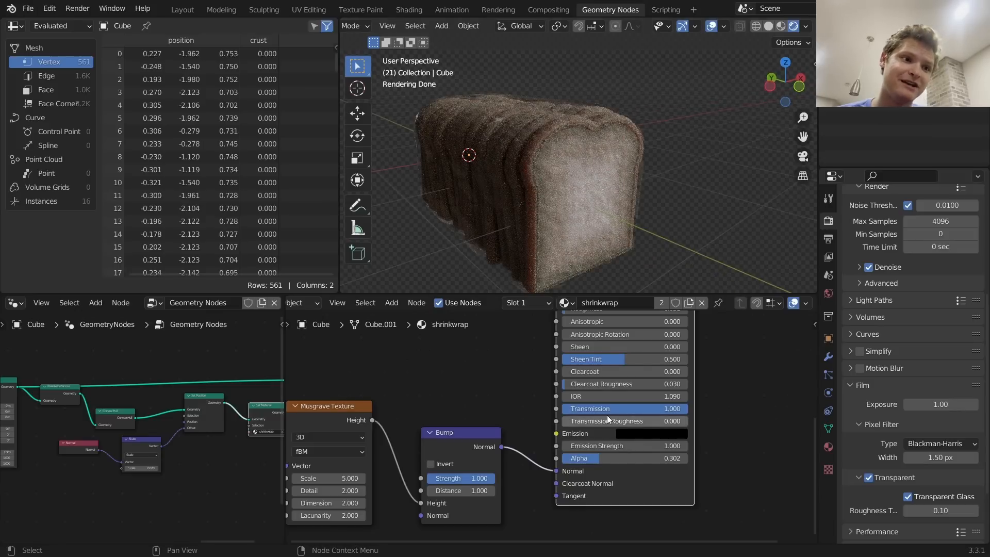
Try an IOR of 3.79 on the Principled BSDF, undo it, and set the IOR to 2
{"action": "middle_click_drag", "start_coordinate": [653, 383], "coordinate": [624, 408]}
{"action": "left_click_drag", "start_coordinate": [623, 419], "coordinate": [670, 419]}
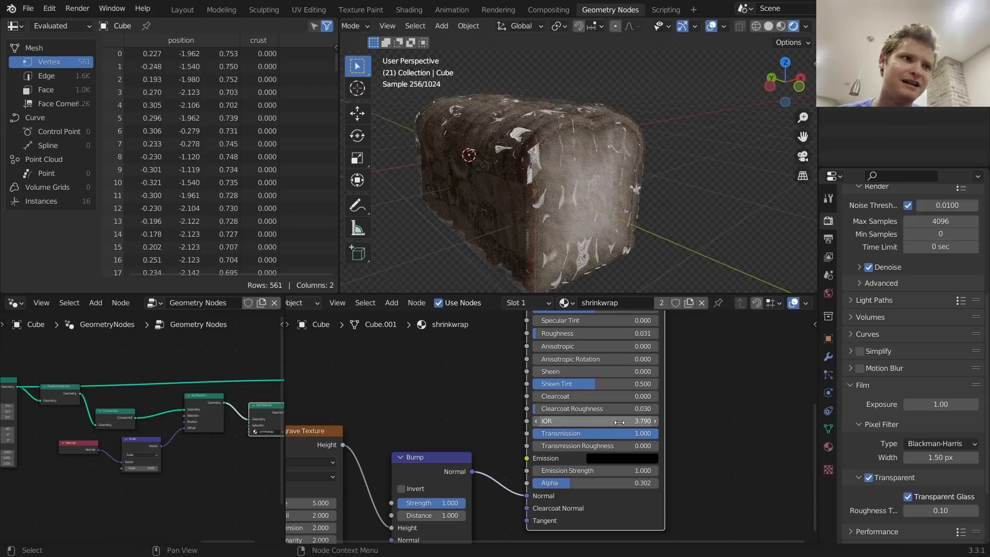
{"action": "scroll", "coordinate": [619, 431], "scroll_direction": "up", "scroll_amount": 2}
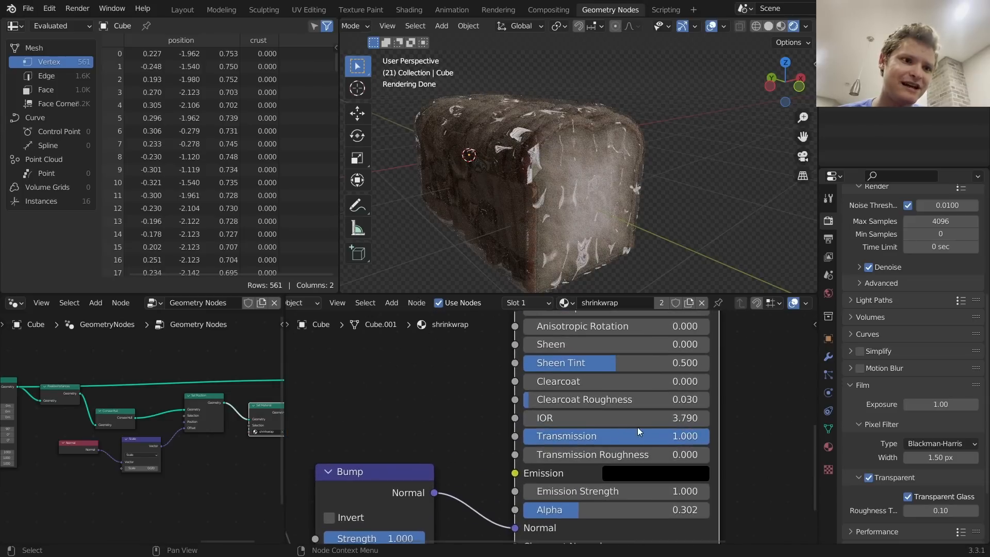
{"action": "key", "text": "ctrl+z"}
{"action": "left_click", "coordinate": [638, 422]}
{"action": "type", "text": "2"}
{"action": "key", "text": "Return"}
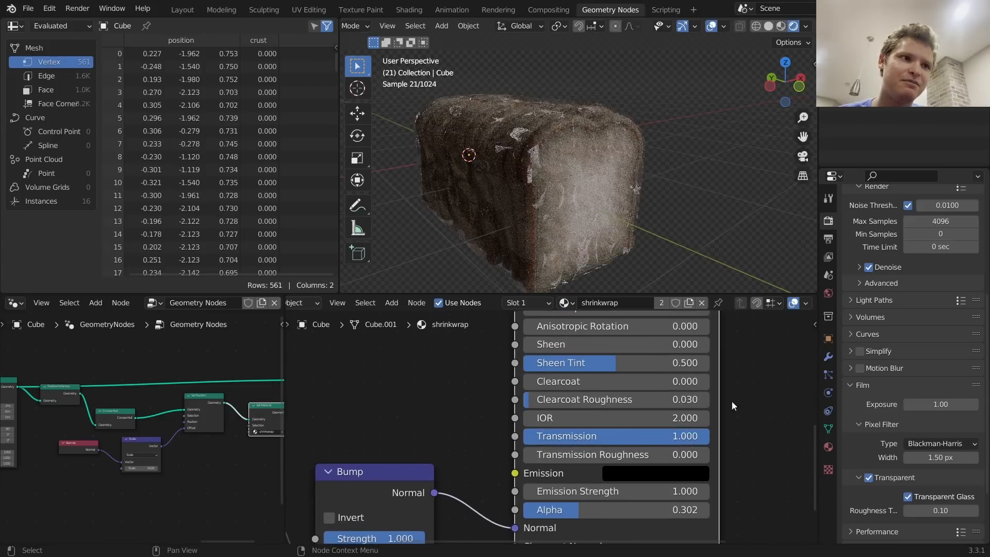
{"action": "middle_click_drag", "start_coordinate": [568, 218], "coordinate": [692, 187]}
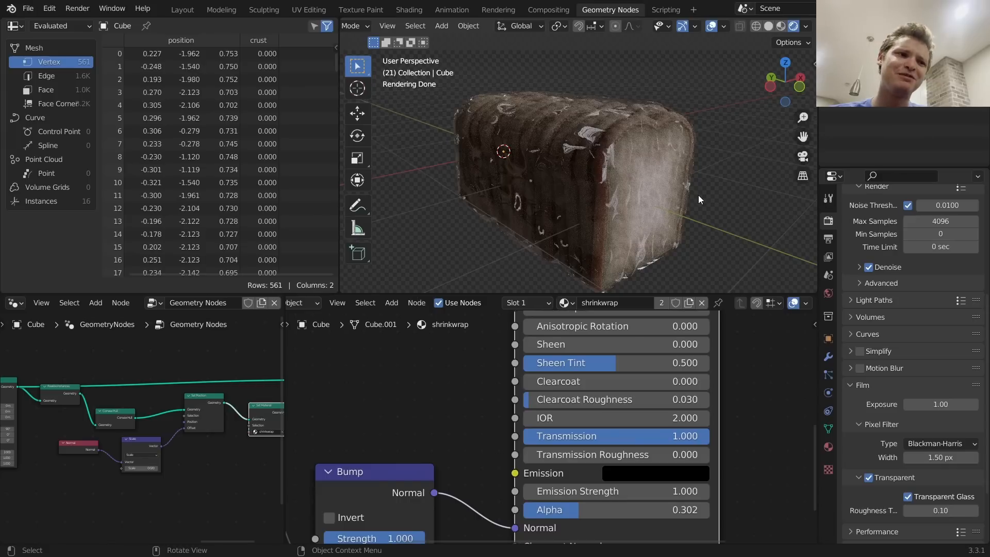
{"action": "middle_click_drag", "start_coordinate": [534, 317], "coordinate": [447, 391]}
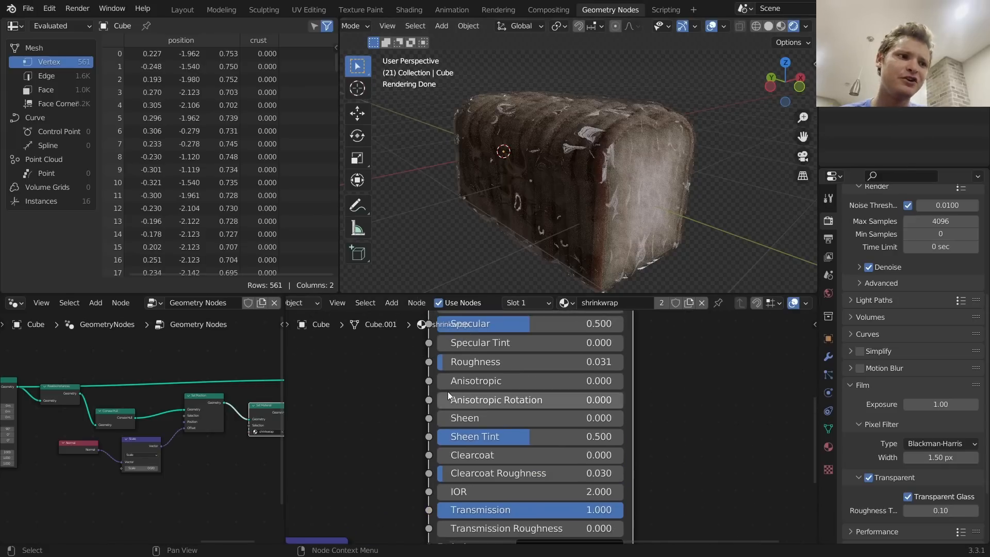
Raise the Principled BSDF's Roughness to about 0.333 and check the wrapped loaf from another angle
{"action": "left_click_drag", "start_coordinate": [448, 362], "coordinate": [497, 365]}
{"action": "scroll", "coordinate": [634, 208], "scroll_direction": "down", "scroll_amount": 5}
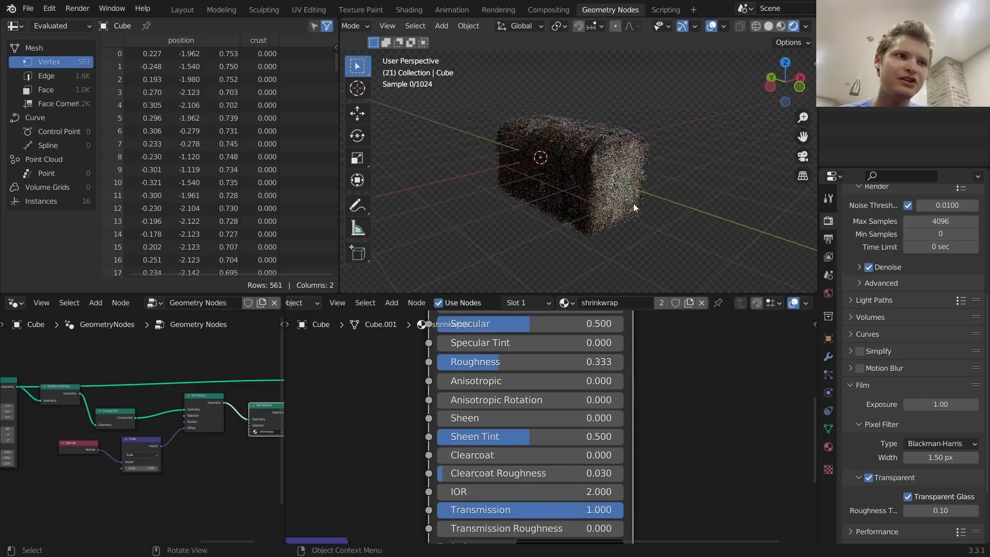
{"action": "middle_click_drag", "start_coordinate": [634, 208], "coordinate": [579, 205]}
{"action": "scroll", "coordinate": [492, 367], "scroll_direction": "down", "scroll_amount": 5}
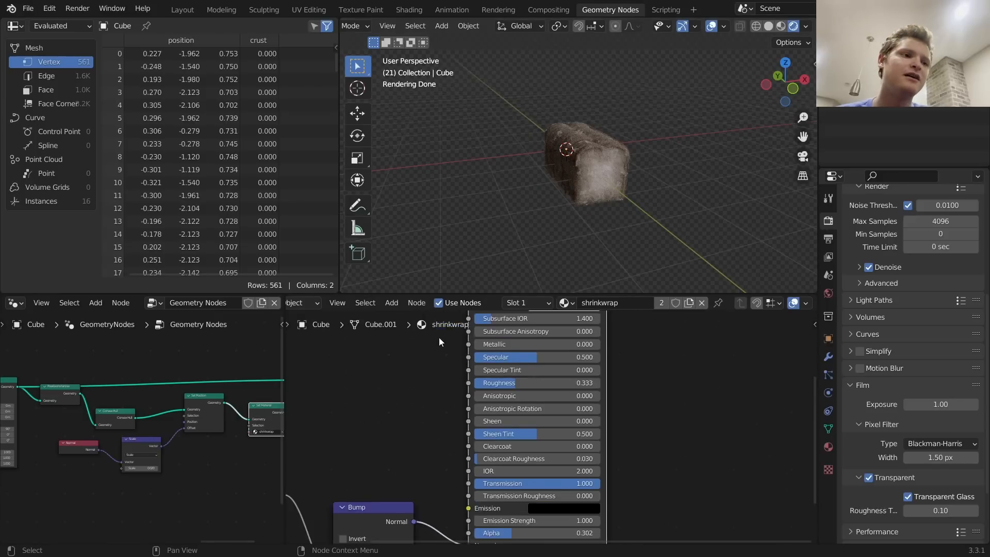
Add a Voronoi Texture node to the shrinkwrap material, in the free area before the Principled BSDF
{"action": "middle_click_drag", "start_coordinate": [384, 329], "coordinate": [564, 421]}
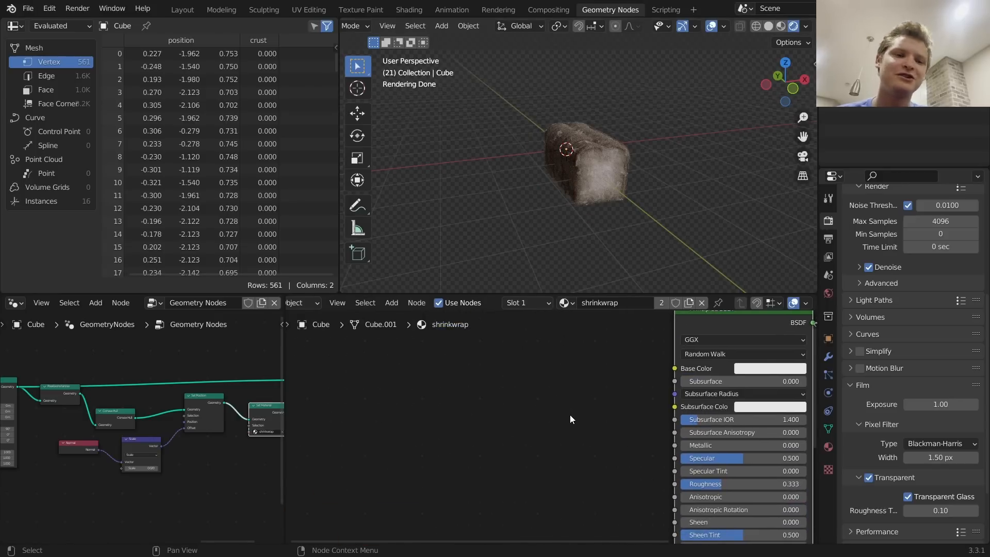
{"action": "key", "text": "shift+a"}
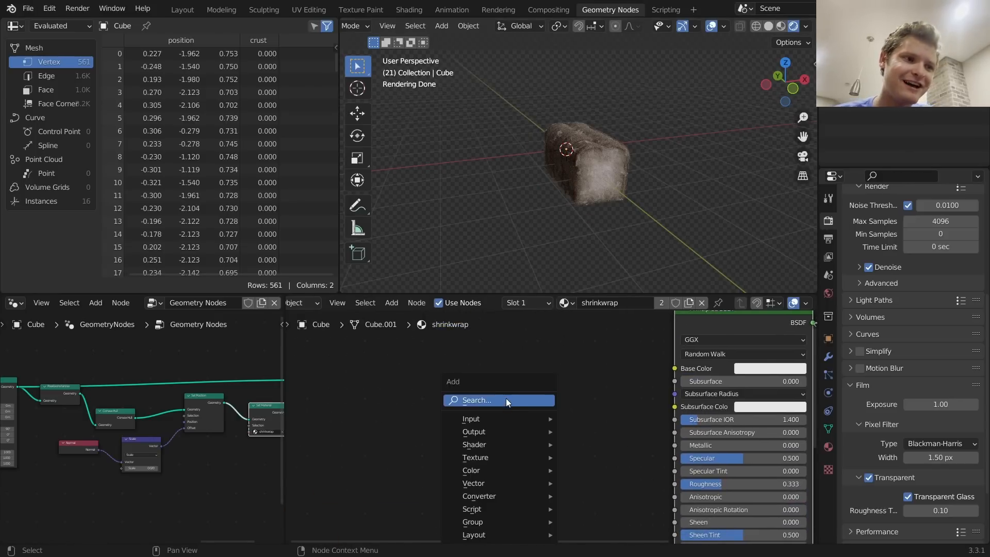
{"action": "left_click", "coordinate": [506, 399]}
{"action": "type", "text": "vooron"}
{"action": "key", "text": "Return"}
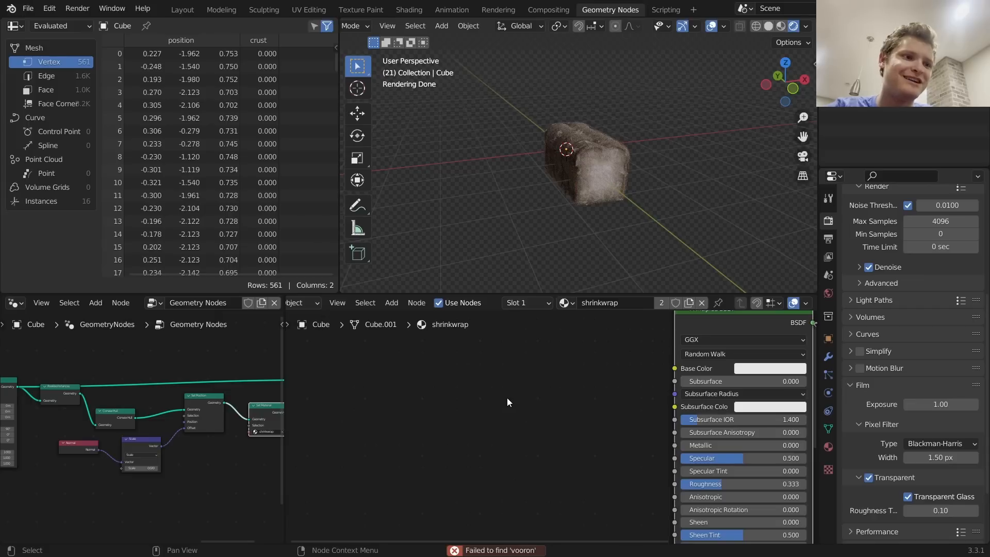
{"action": "key", "text": "shift+a"}
{"action": "left_click", "coordinate": [506, 398]}
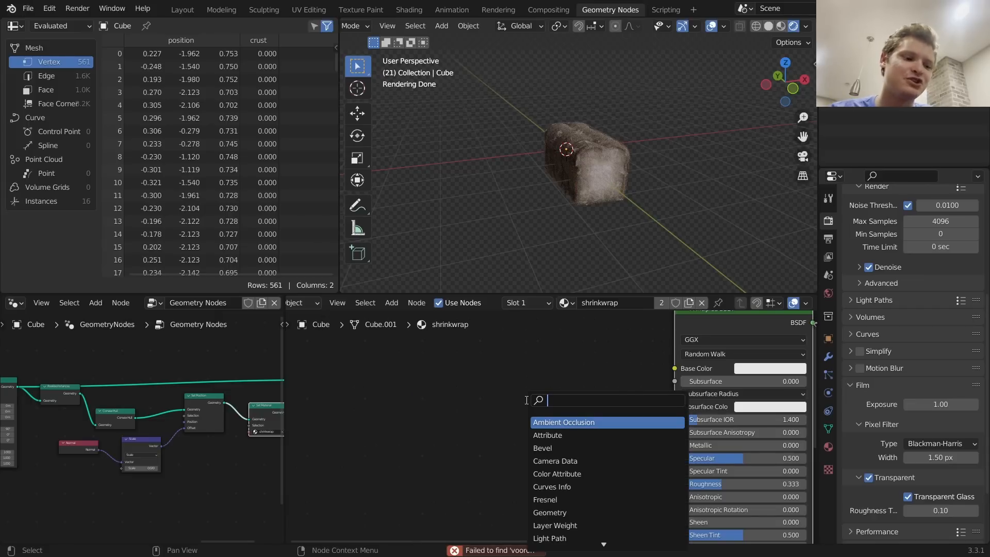
{"action": "type", "text": "voron"}
{"action": "key", "text": "Return"}
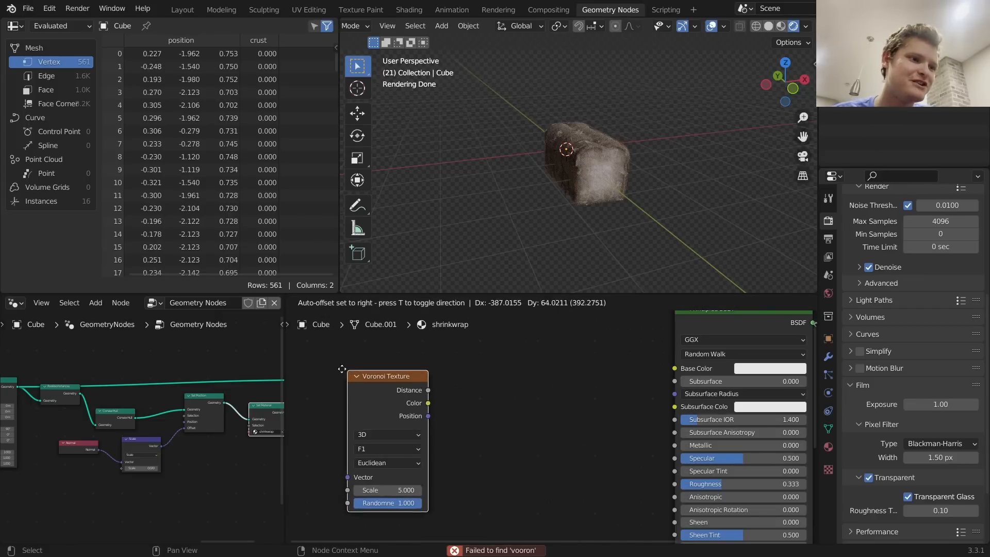
{"action": "left_click", "coordinate": [341, 368]}
Preview the Voronoi Distance and drive its Vector directly from a Texture Coordinate node's Object output, removing the Mapping node
{"action": "scroll", "coordinate": [435, 377], "scroll_direction": "up", "scroll_amount": 1}
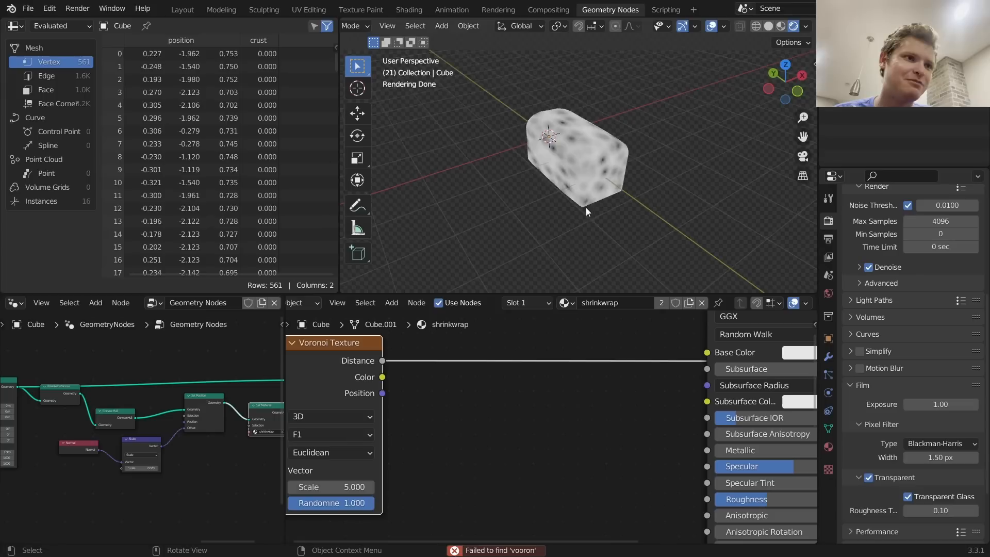
{"action": "key", "text": "shift+a"}
{"action": "middle_click_drag", "start_coordinate": [328, 366], "coordinate": [473, 377]}
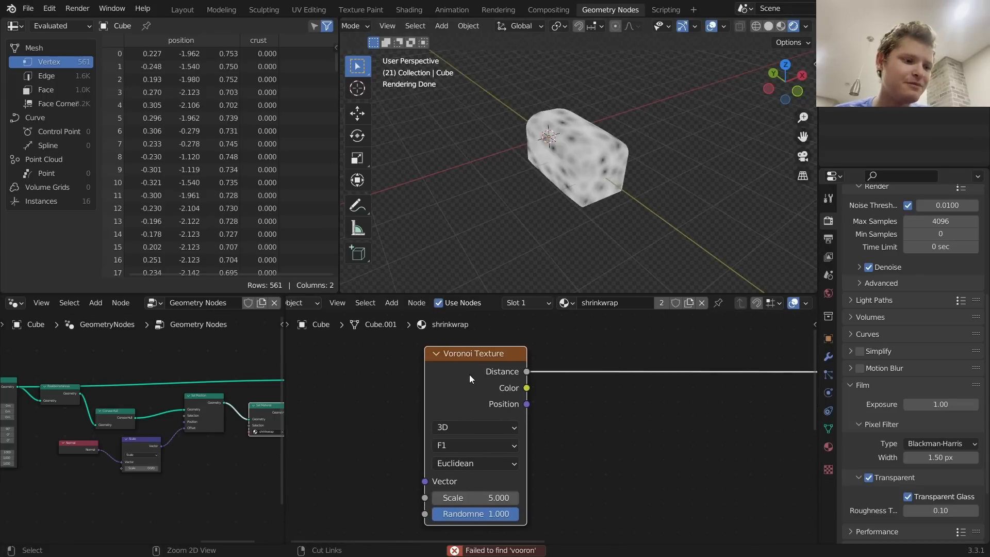
{"action": "key", "text": "ctrl+t"}
{"action": "left_click_drag", "start_coordinate": [372, 387], "coordinate": [534, 419]}
{"action": "left_click", "coordinate": [455, 338]}
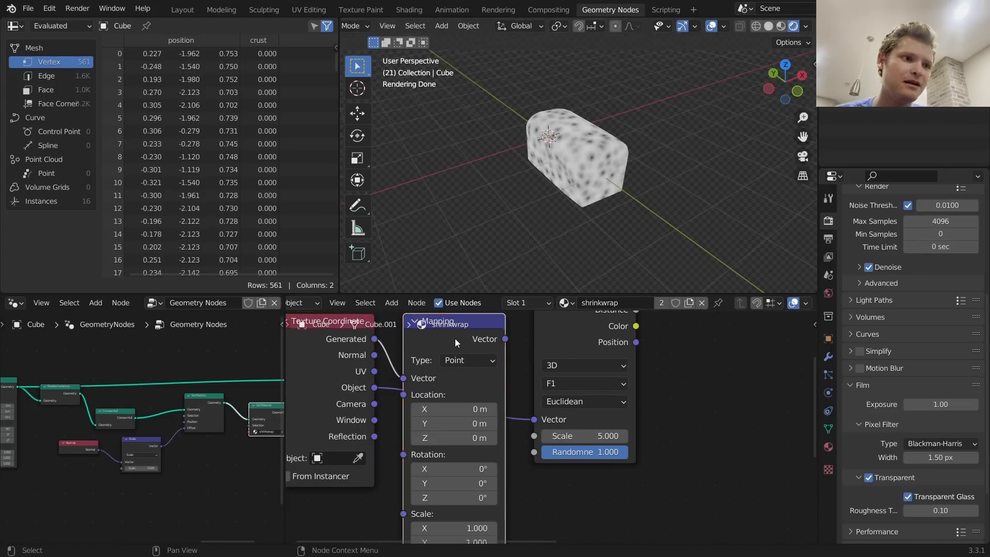
{"action": "key", "text": "x"}
{"action": "middle_click_drag", "start_coordinate": [631, 363], "coordinate": [491, 444]}
Insert a Math node set to Subtract after the Voronoi Distance, subtracting the distance from 0.500
{"action": "key", "text": "shift+a"}
{"action": "left_click", "coordinate": [560, 382]}
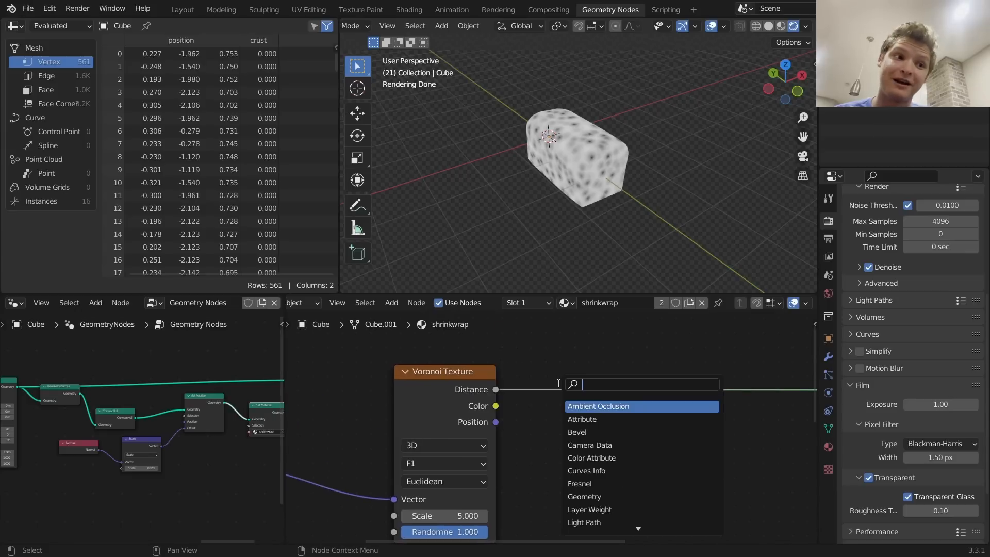
{"action": "type", "text": "add"}
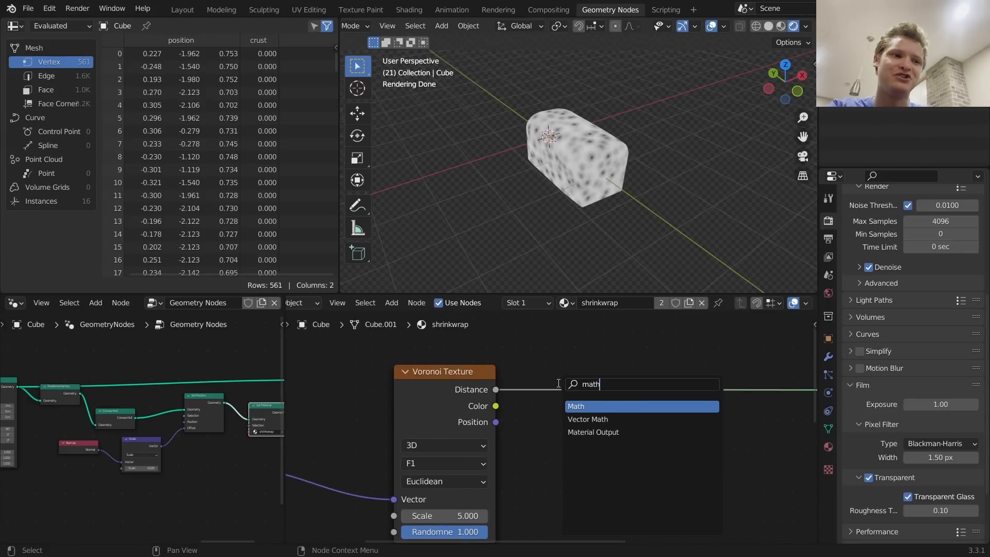
{"action": "key", "text": "Return"}
{"action": "left_click", "coordinate": [538, 375]}
{"action": "left_click", "coordinate": [591, 422]}
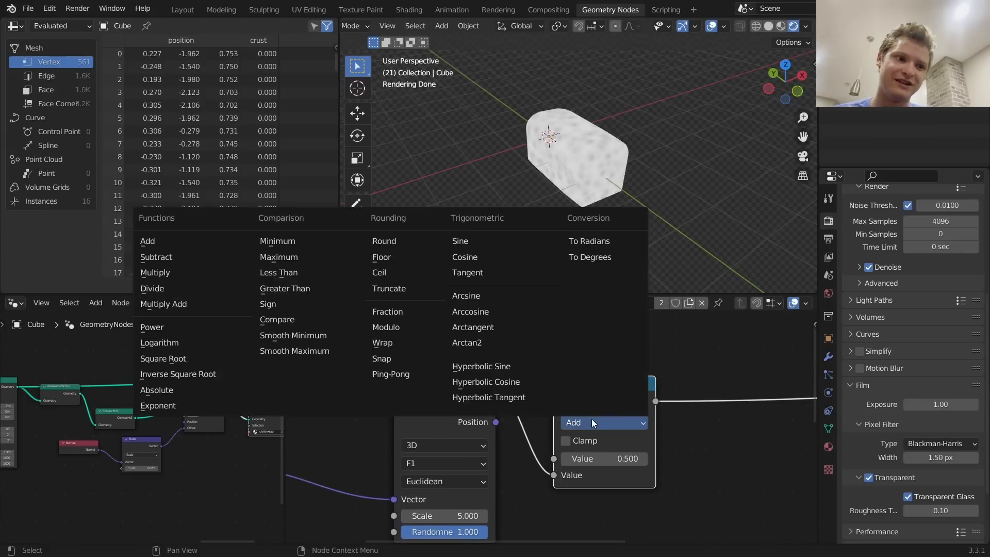
{"action": "left_click", "coordinate": [213, 258]}
{"action": "middle_click_drag", "start_coordinate": [656, 436], "coordinate": [538, 426]}
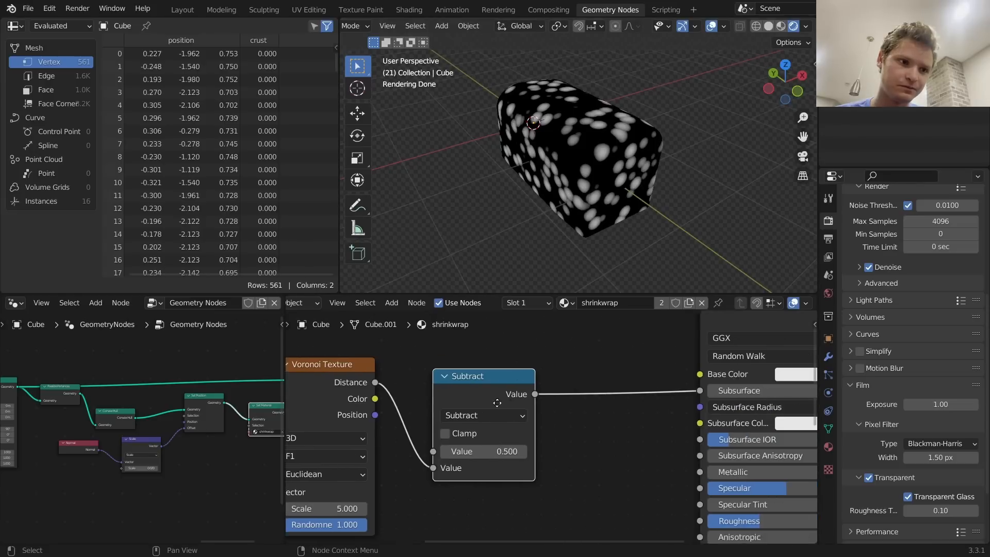
Try a ColorRamp on the output of the Subtract node
{"action": "key", "text": "shift+a"}
{"action": "type", "text": "colo"}
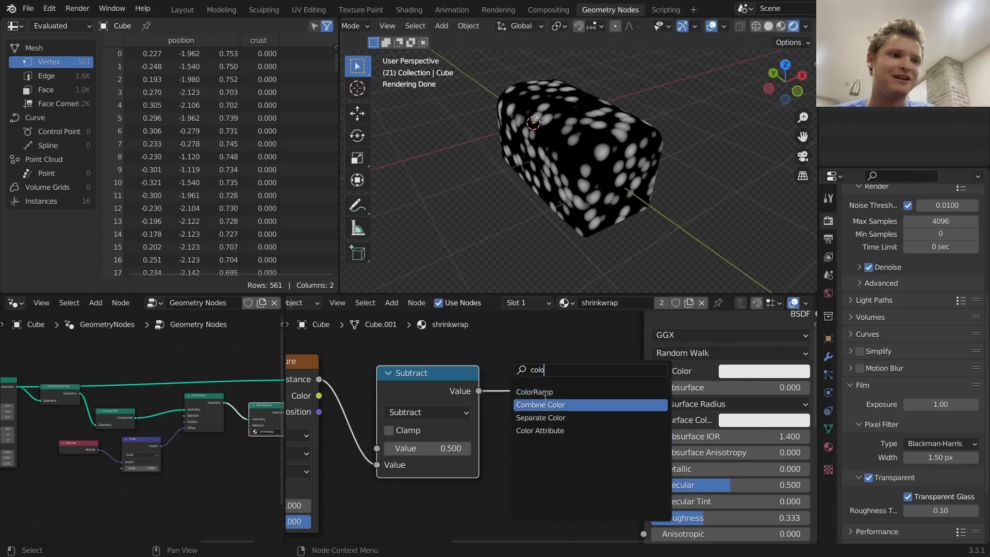
{"action": "left_click", "coordinate": [533, 393]}
{"action": "left_click", "coordinate": [532, 373]}
{"action": "scroll", "coordinate": [535, 399], "scroll_direction": "down", "scroll_amount": 1}
{"action": "scroll", "coordinate": [534, 399], "scroll_direction": "down", "scroll_amount": 6}
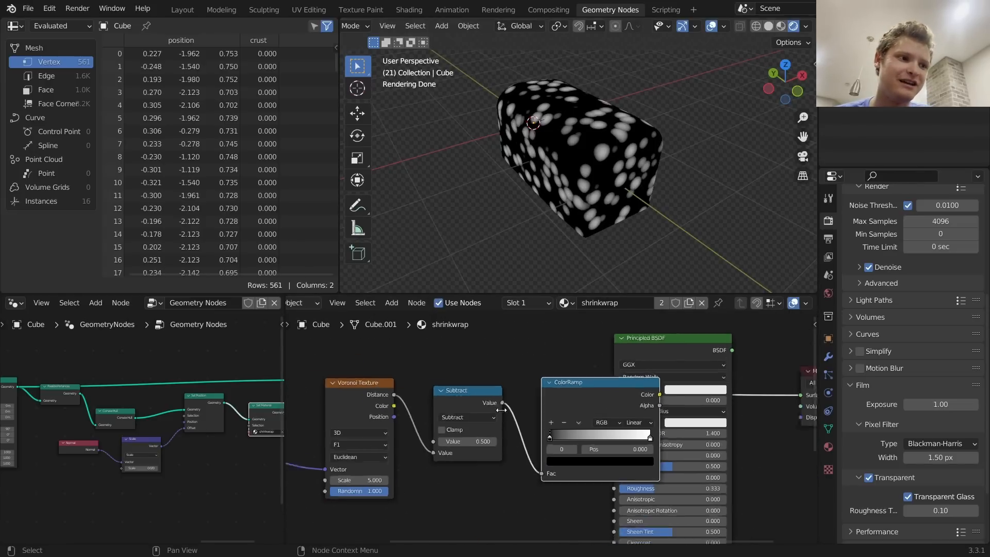
Move the Voronoi node chain clear of the Principled BSDF and remove the ColorRamp from it
{"action": "left_click_drag", "start_coordinate": [476, 370], "coordinate": [637, 452]}
{"action": "key", "text": "g"}
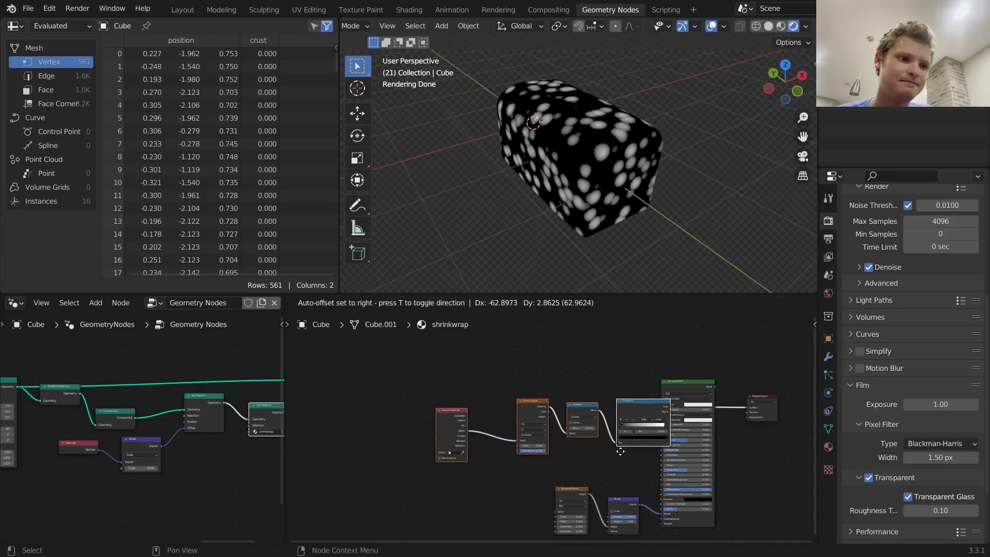
{"action": "left_click", "coordinate": [574, 447]}
{"action": "scroll", "coordinate": [586, 455], "scroll_direction": "up", "scroll_amount": 3}
{"action": "left_click", "coordinate": [586, 456]}
{"action": "left_click", "coordinate": [592, 380]}
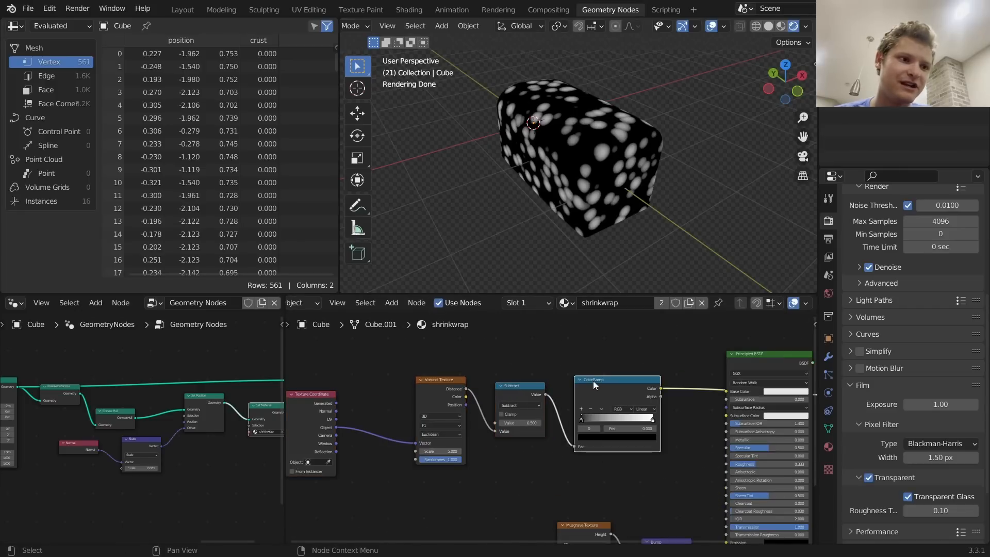
{"action": "key", "text": "ctrl+x"}
Duplicate the Subtract node onto its output link and change the copy to Greater Than with a threshold of 0.110
{"action": "scroll", "coordinate": [561, 386], "scroll_direction": "up", "scroll_amount": 5}
{"action": "left_click", "coordinate": [516, 370]}
{"action": "key", "text": "shift+d"}
{"action": "left_click", "coordinate": [631, 375]}
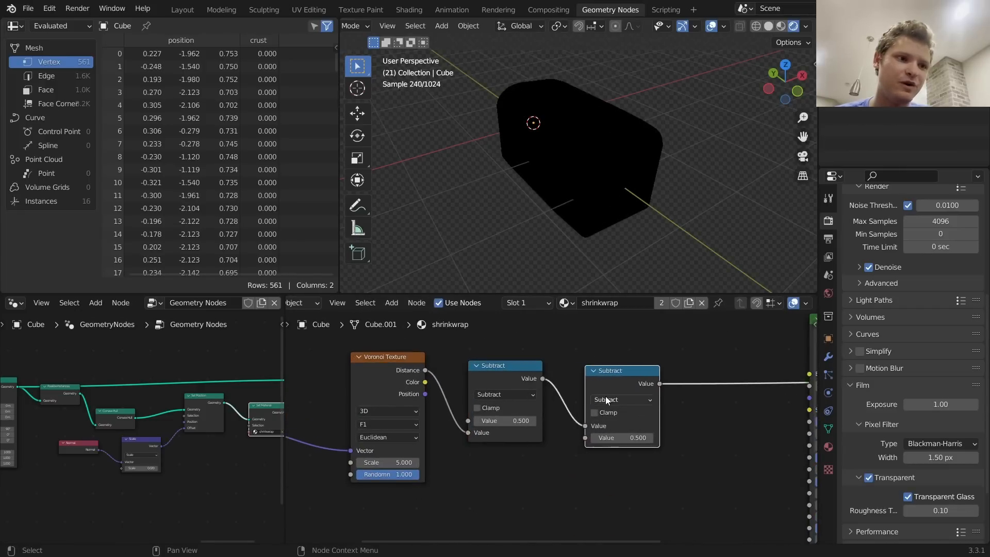
{"action": "left_click", "coordinate": [608, 400]}
{"action": "left_click", "coordinate": [622, 424]}
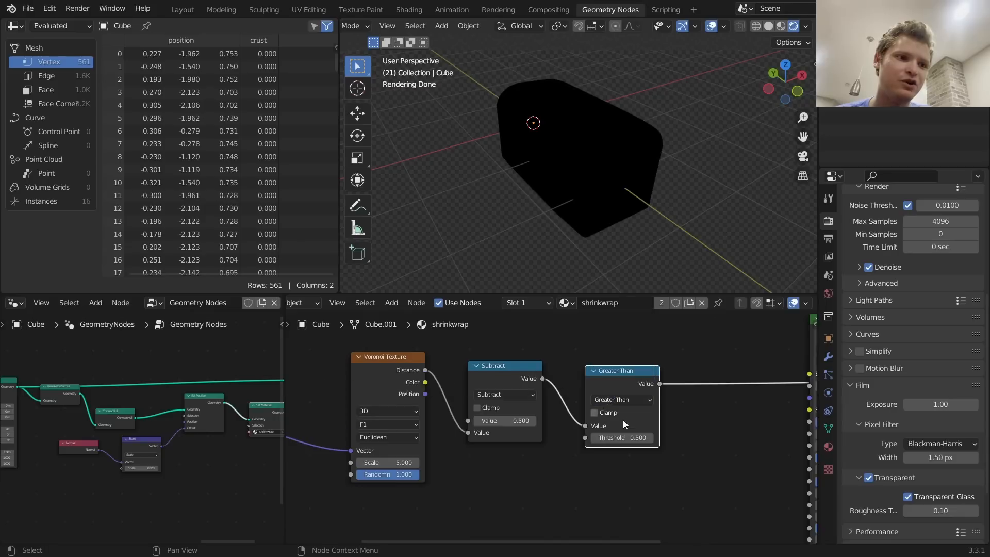
{"action": "left_click_drag", "start_coordinate": [627, 438], "coordinate": [587, 437], "text": "shift"}
{"action": "middle_click_drag", "start_coordinate": [409, 456], "coordinate": [413, 457]}
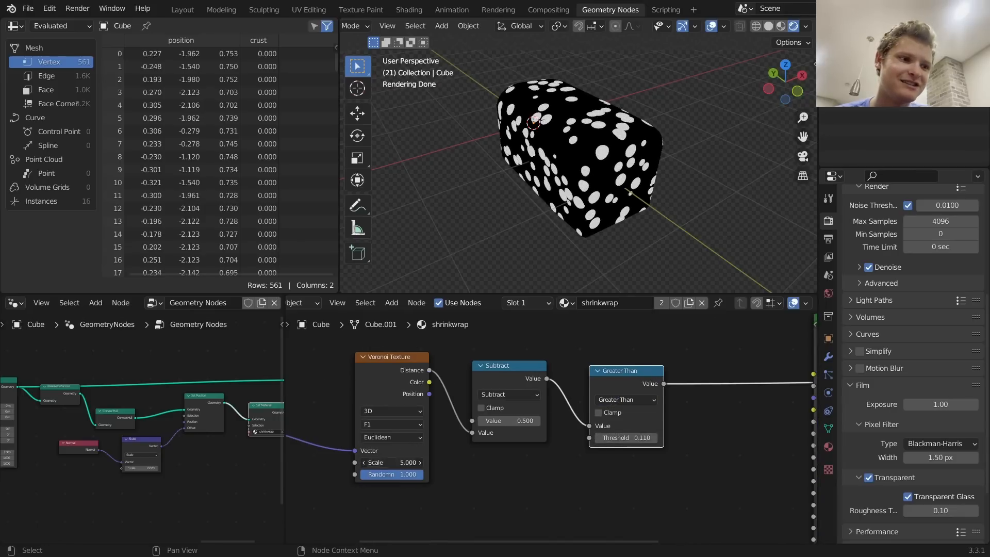
Set the Voronoi Texture's Scale to 2 for larger dots
{"action": "left_click", "coordinate": [400, 463]}
{"action": "type", "text": "2"}
{"action": "key", "text": "Return"}
{"action": "middle_click_drag", "start_coordinate": [620, 403], "coordinate": [422, 453]}
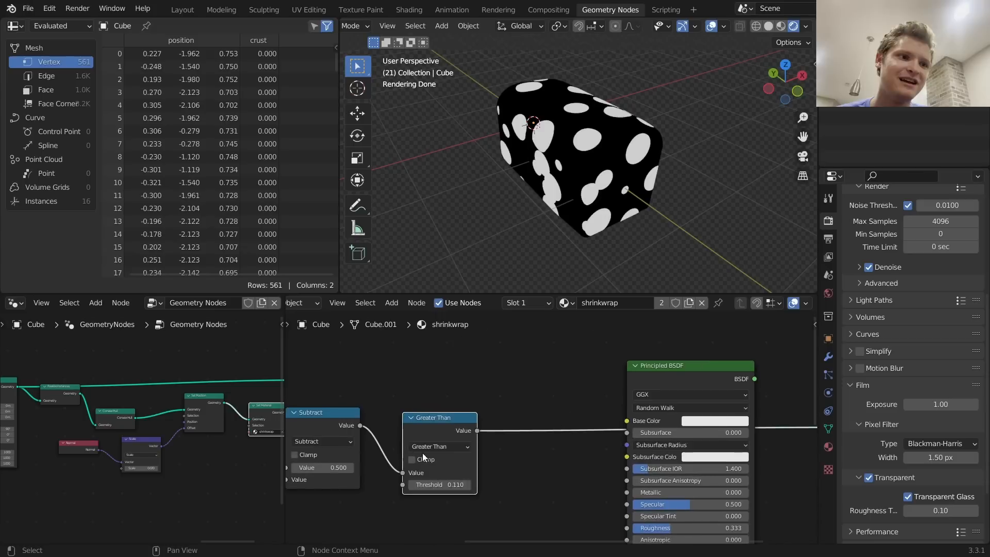
Move the whole dot node chain farther away from the Principled BSDF to make room for more nodes
{"action": "scroll", "coordinate": [477, 432], "scroll_direction": "down", "scroll_amount": 2}
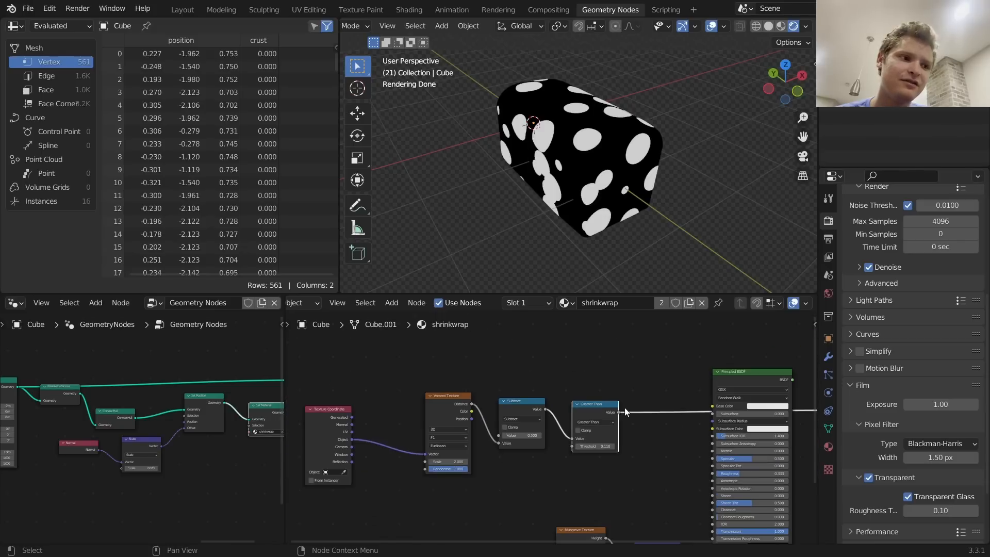
{"action": "left_click_drag", "start_coordinate": [311, 509], "coordinate": [628, 416]}
{"action": "key", "text": "g"}
{"action": "left_click", "coordinate": [478, 414]}
{"action": "scroll", "coordinate": [550, 412], "scroll_direction": "up", "scroll_amount": 5}
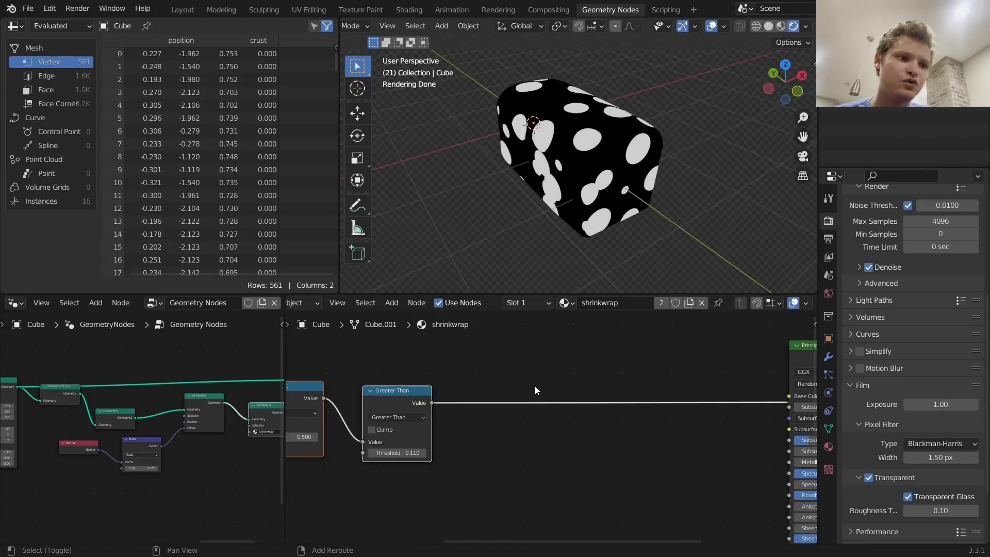
{"action": "key", "text": "shift+a"}
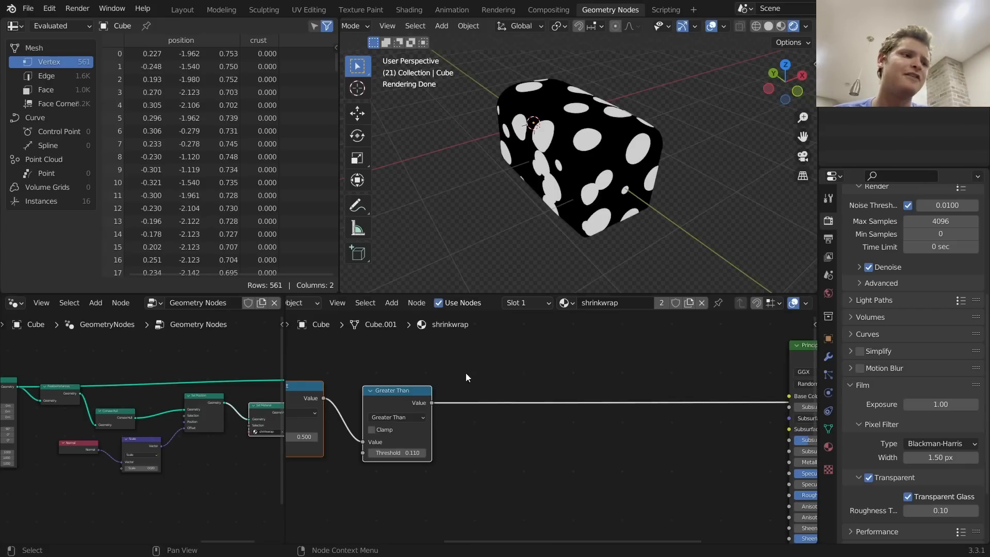
Preview the Voronoi Texture's Color output on the wrap
{"action": "scroll", "coordinate": [465, 372], "scroll_direction": "down", "scroll_amount": 8}
{"action": "middle_click_drag", "start_coordinate": [466, 372], "coordinate": [591, 394]}
{"action": "scroll", "coordinate": [541, 420], "scroll_direction": "up", "scroll_amount": 7}
{"action": "scroll", "coordinate": [471, 407], "scroll_direction": "up", "scroll_amount": 2}
{"action": "left_click", "coordinate": [317, 376], "text": "ctrl+shift"}
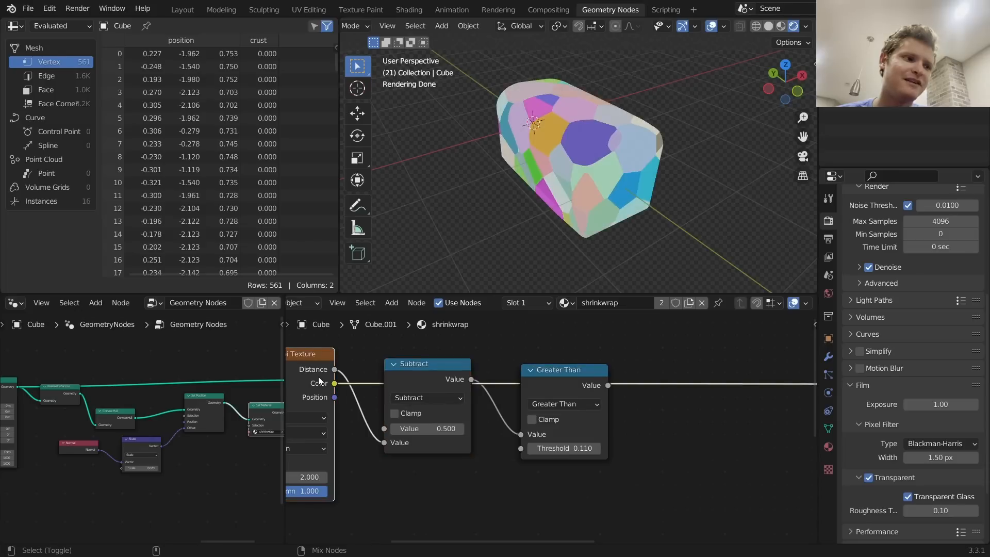
Insert a ColorRamp after the Voronoi Color output and place it above the Greater Than node
{"action": "key", "text": "shift+a"}
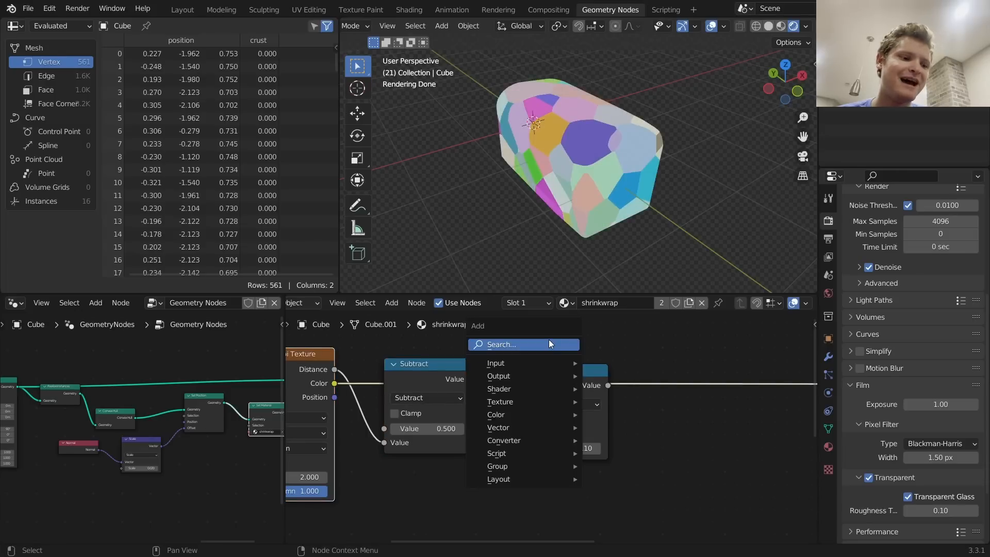
{"action": "type", "text": "colo"}
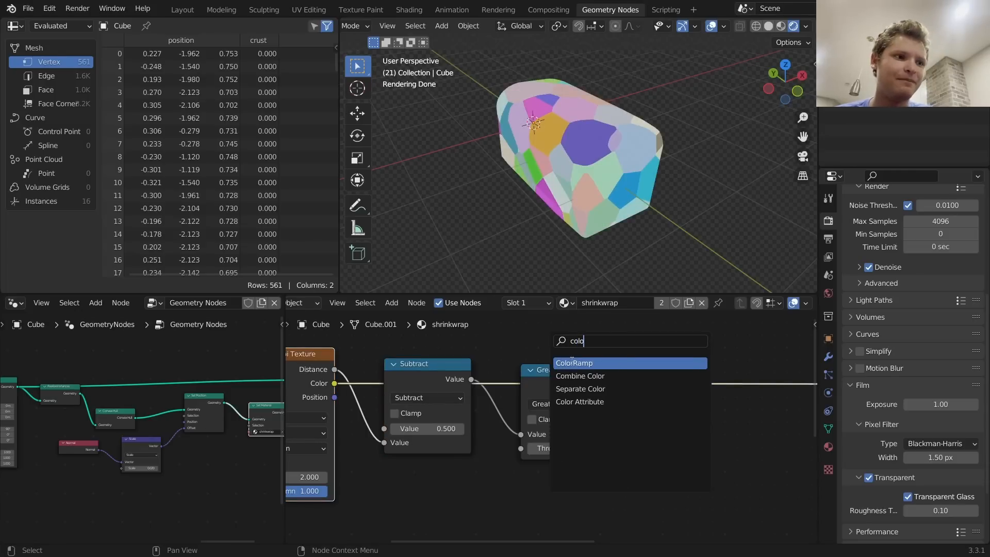
{"action": "key", "text": "Return"}
{"action": "left_click", "coordinate": [560, 383]}
{"action": "middle_click_drag", "start_coordinate": [561, 383], "coordinate": [565, 460]}
{"action": "key", "text": "g"}
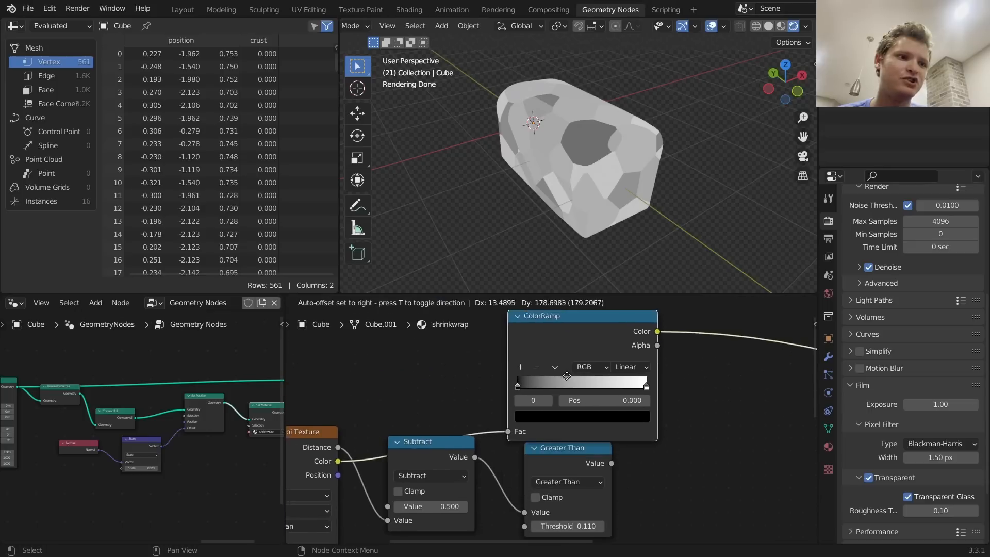
{"action": "left_click", "coordinate": [569, 370]}
{"action": "scroll", "coordinate": [552, 397], "scroll_direction": "up", "scroll_amount": 4}
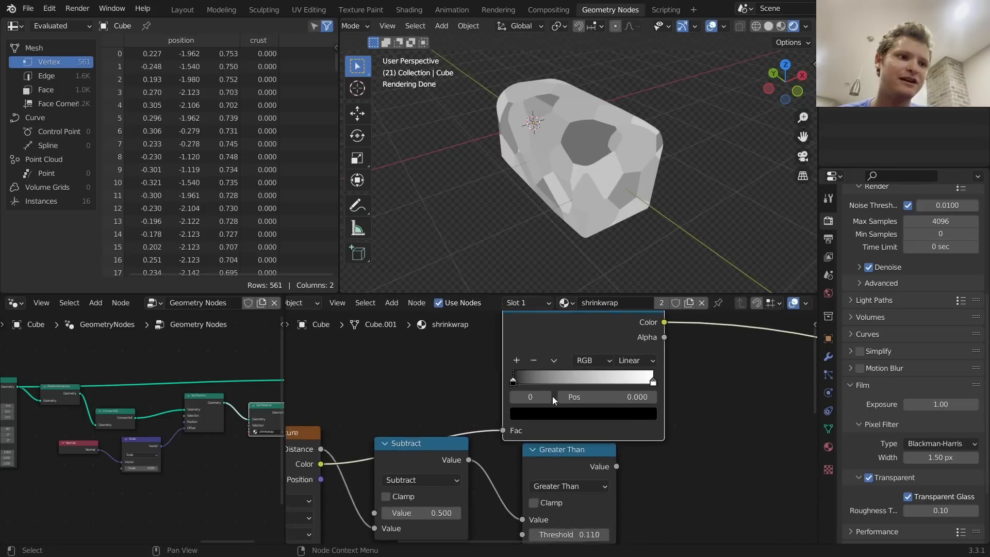
Color the ColorRamp's first stop red and add a golden yellow stop at position 0.500
{"action": "left_click", "coordinate": [575, 411]}
{"action": "left_click_drag", "start_coordinate": [645, 184], "coordinate": [645, 166]}
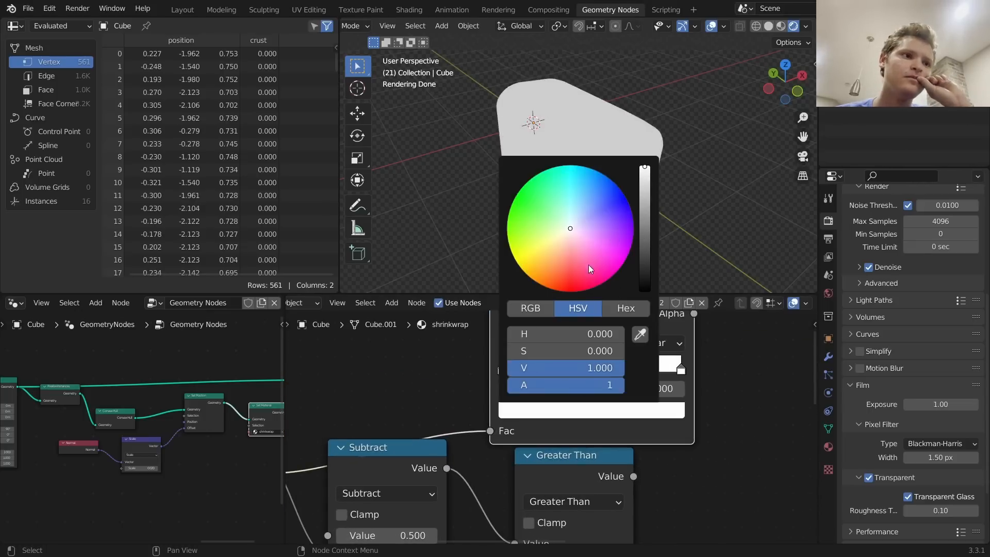
{"action": "left_click_drag", "start_coordinate": [588, 265], "coordinate": [572, 292]}
{"action": "left_click", "coordinate": [505, 343]}
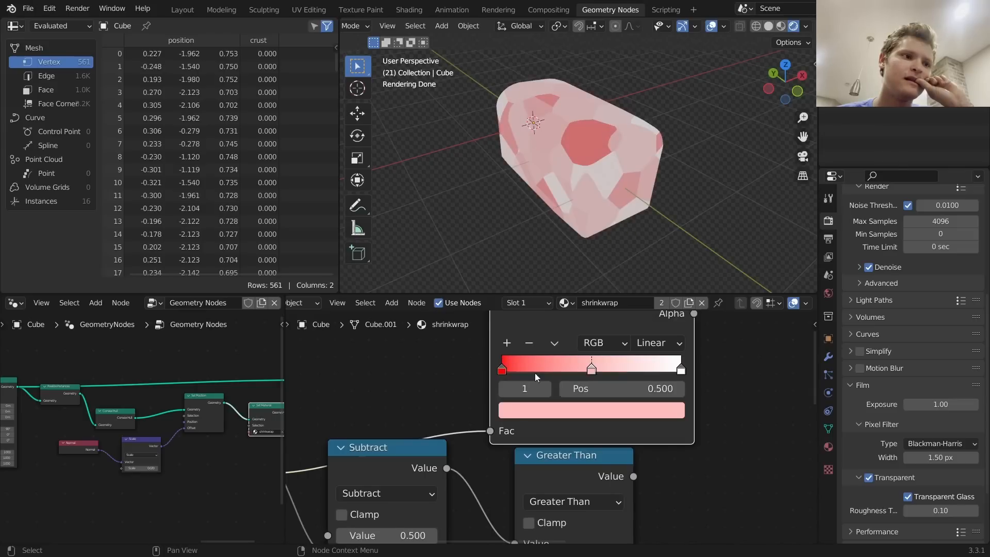
{"action": "left_click", "coordinate": [564, 411]}
{"action": "left_click_drag", "start_coordinate": [540, 277], "coordinate": [525, 273]}
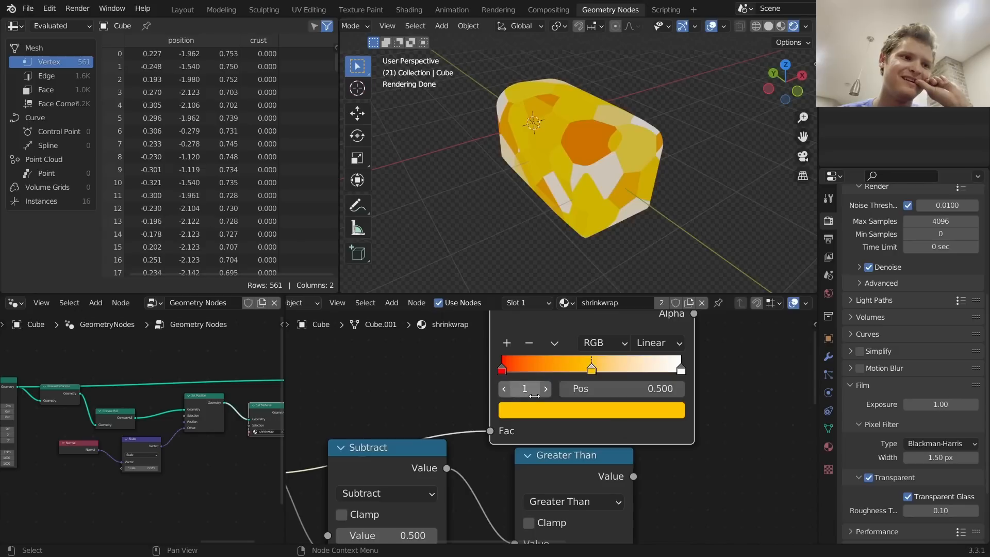
Color the ColorRamp's last stop blue and set its interpolation to Constant
{"action": "left_click", "coordinate": [546, 390]}
{"action": "left_click", "coordinate": [561, 415]}
{"action": "left_click", "coordinate": [610, 192]}
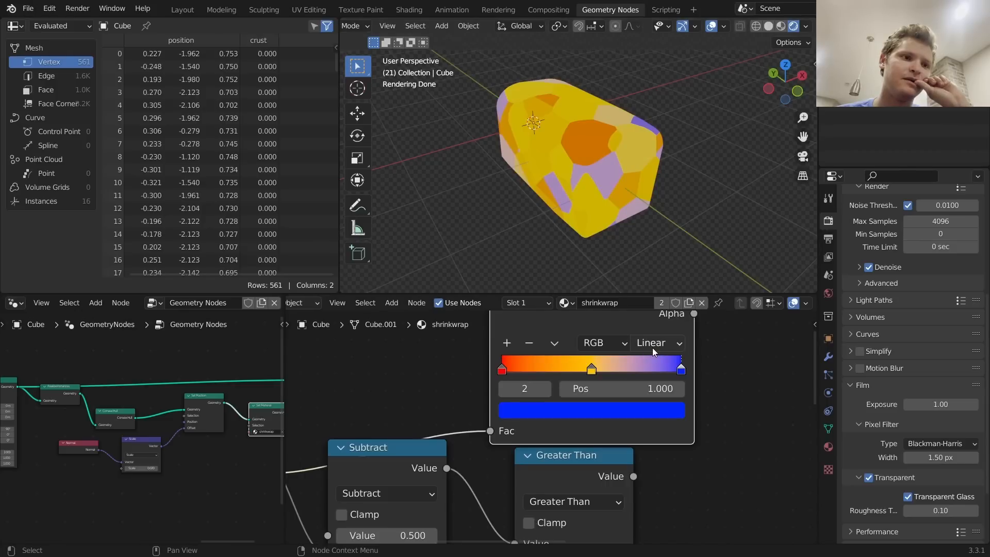
{"action": "left_click", "coordinate": [651, 348]}
{"action": "left_click", "coordinate": [671, 434]}
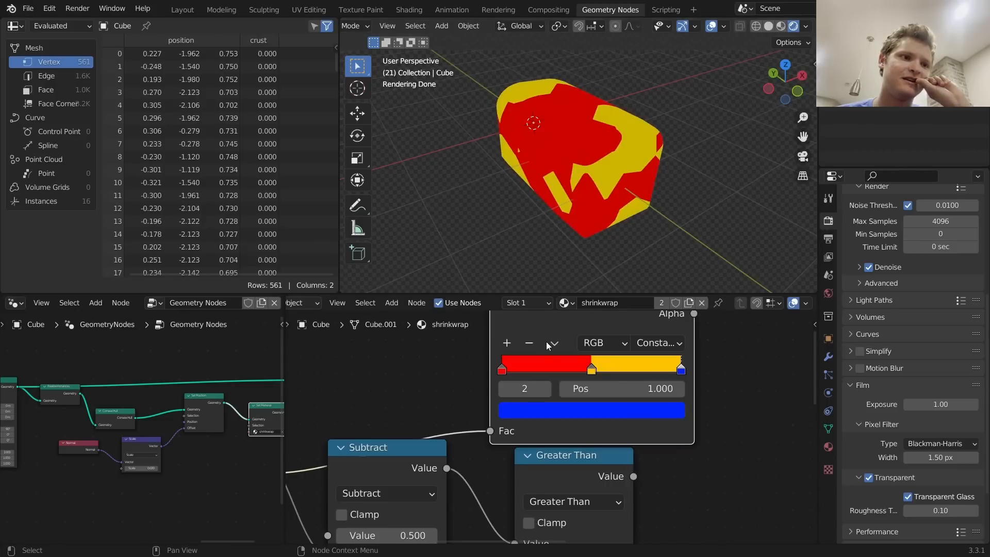
Redistribute the color stops of the red-yellow-blue ColorRamp using Distribute Stops from Left
{"action": "left_click", "coordinate": [552, 343]}
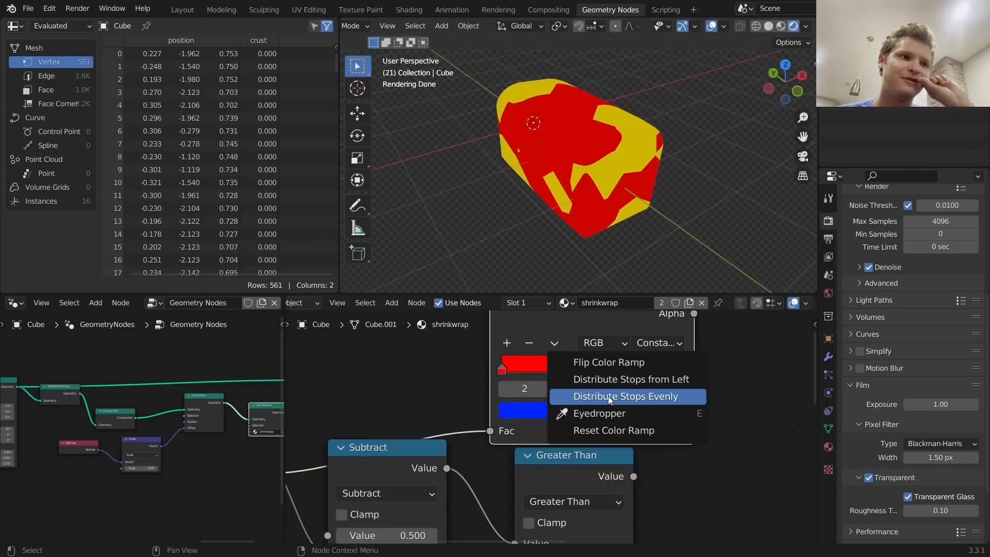
{"action": "left_click", "coordinate": [608, 397]}
{"action": "left_click", "coordinate": [554, 343]}
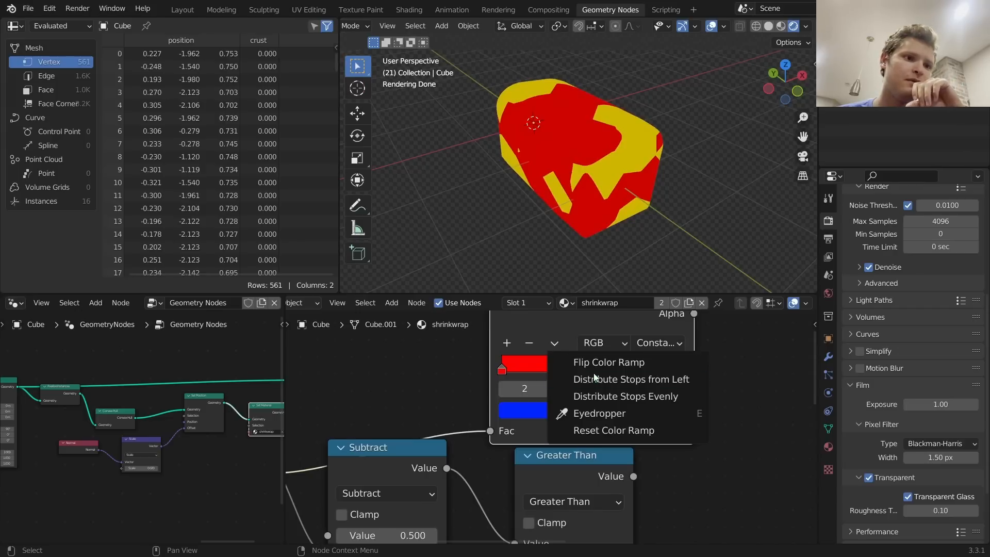
{"action": "left_click", "coordinate": [605, 378]}
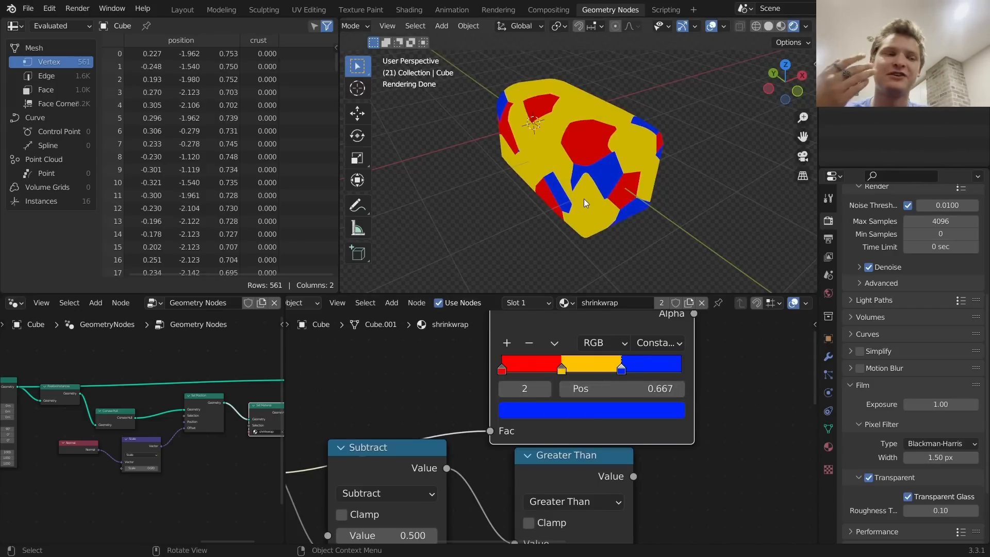
Add a Mix color node after the Greater Than node and link the Greater Than Value to its Fac
{"action": "scroll", "coordinate": [552, 425], "scroll_direction": "down", "scroll_amount": 7}
{"action": "left_click_drag", "start_coordinate": [583, 432], "coordinate": [544, 427]}
{"action": "middle_click_drag", "start_coordinate": [618, 450], "coordinate": [515, 423]}
{"action": "key", "text": "shift+a"}
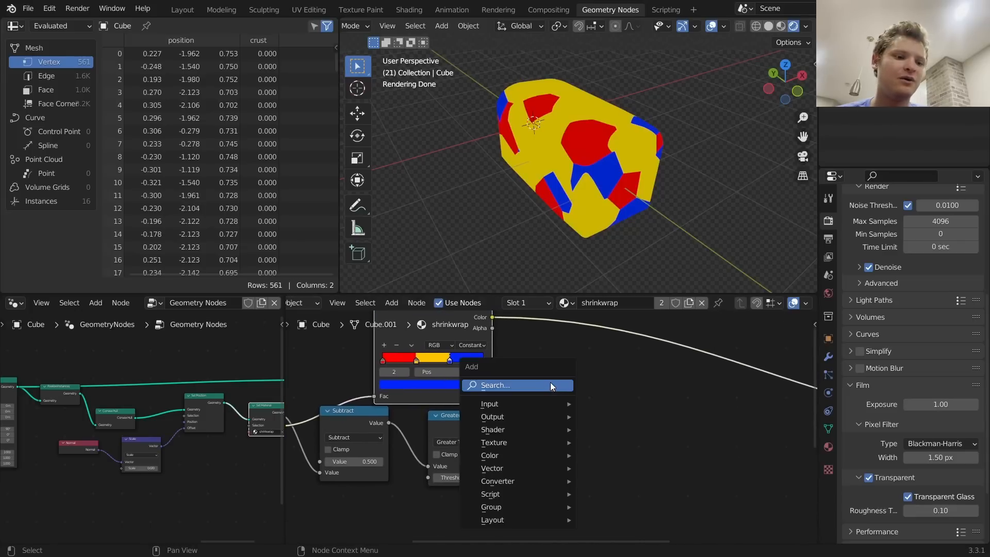
{"action": "type", "text": "mi"}
{"action": "left_click", "coordinate": [578, 405]}
{"action": "left_click", "coordinate": [624, 415]}
{"action": "middle_click_drag", "start_coordinate": [634, 427], "coordinate": [490, 413]}
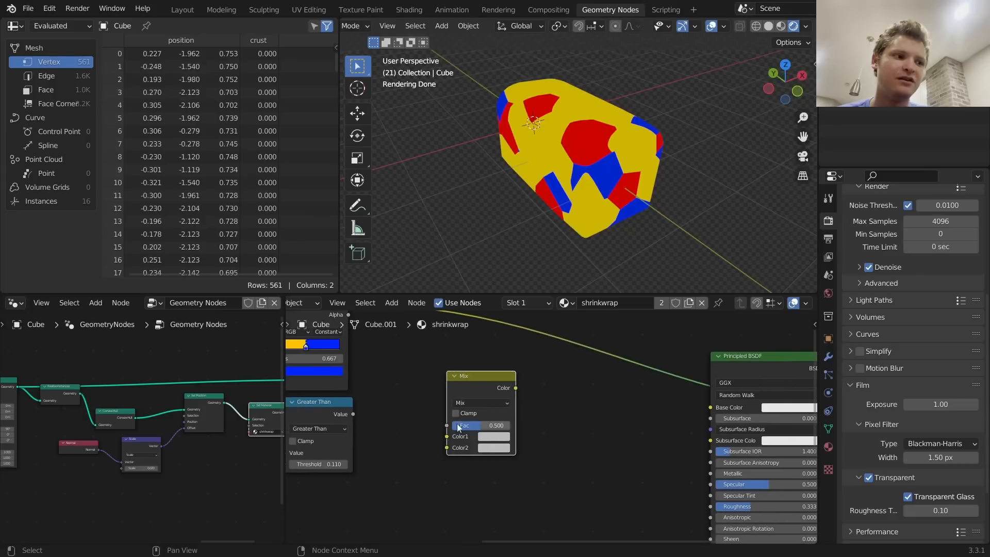
{"action": "left_click_drag", "start_coordinate": [357, 419], "coordinate": [447, 425]}
Link the ColorRamp's Color to the Mix node's Color2, make Color1 near-white, and feed the Mix output into the Principled BSDF's Base Color
{"action": "scroll", "coordinate": [444, 425], "scroll_direction": "down", "scroll_amount": 2}
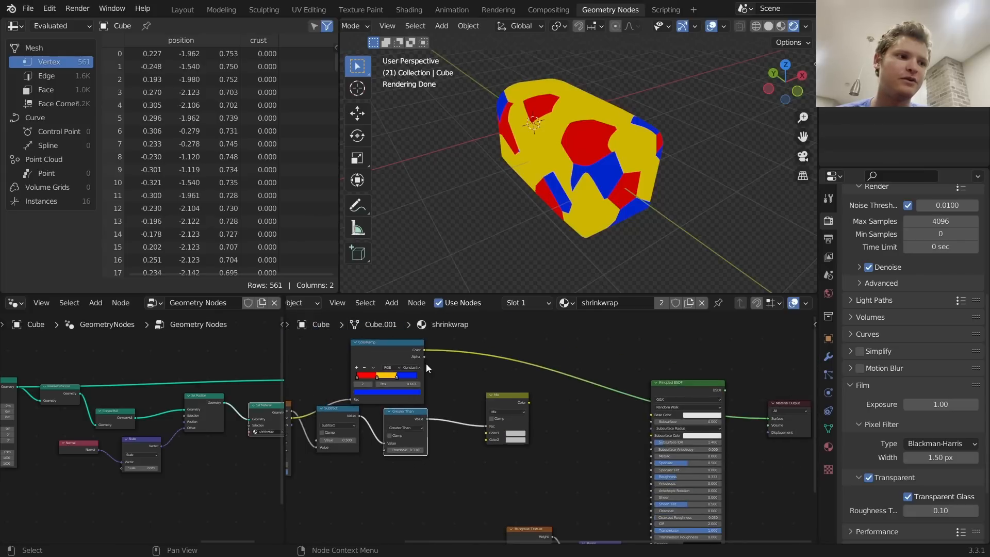
{"action": "left_click_drag", "start_coordinate": [422, 351], "coordinate": [487, 439]}
{"action": "scroll", "coordinate": [567, 428], "scroll_direction": "up", "scroll_amount": 2}
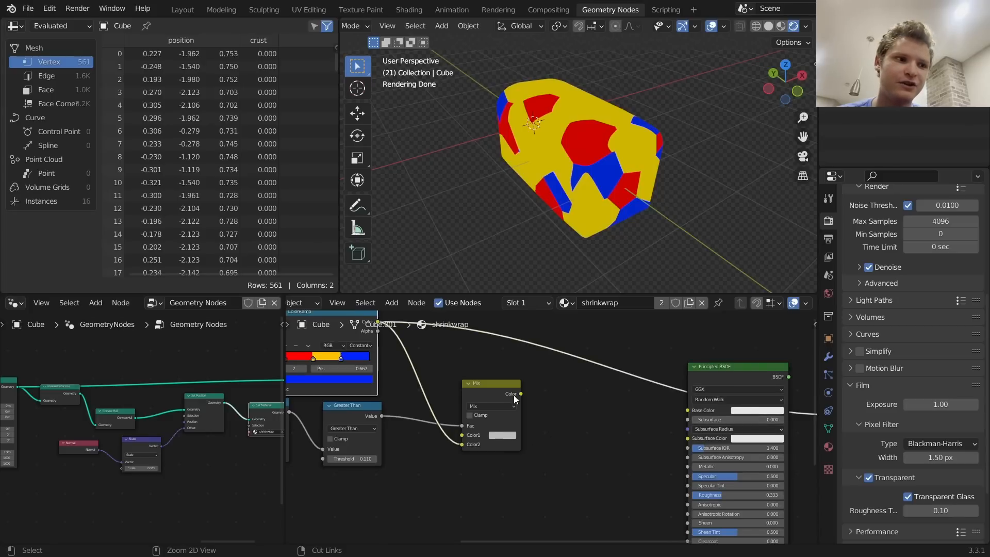
{"action": "left_click_drag", "start_coordinate": [524, 392], "coordinate": [690, 413]}
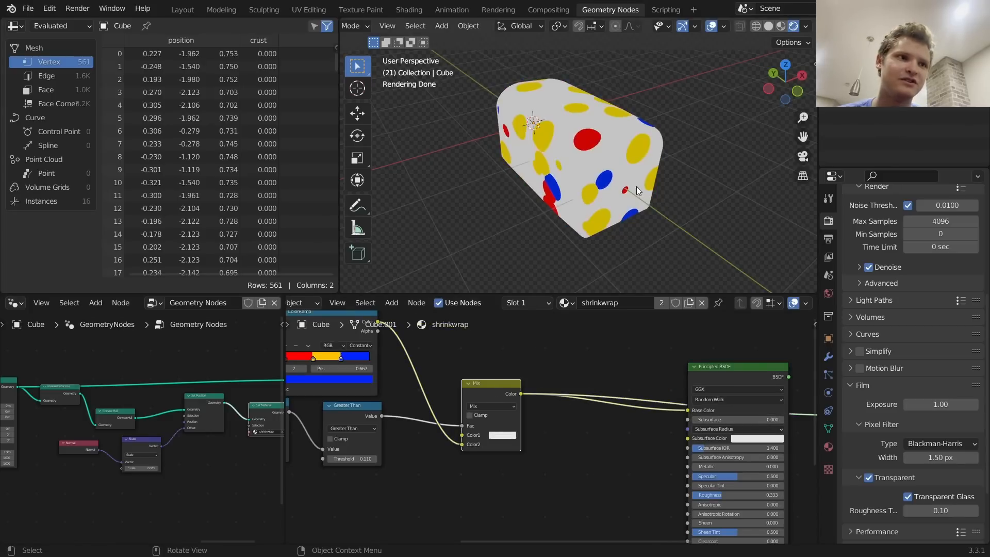
Reconnect the Principled BSDF to the Material Output and inspect the dotted wrap up close
{"action": "middle_click_drag", "start_coordinate": [636, 187], "coordinate": [675, 170]}
{"action": "left_click", "coordinate": [733, 369], "text": "ctrl+shift"}
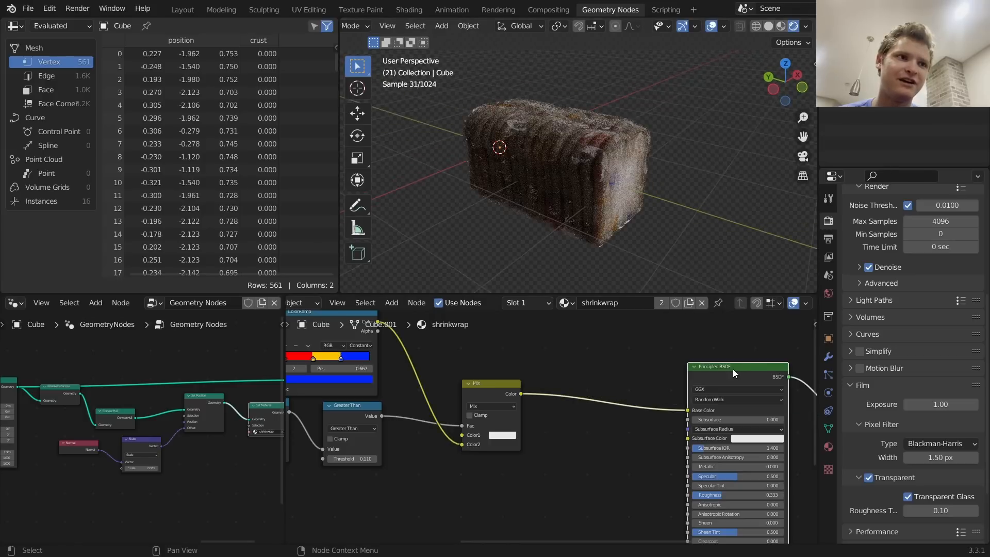
{"action": "scroll", "coordinate": [485, 392], "scroll_direction": "down", "scroll_amount": 1}
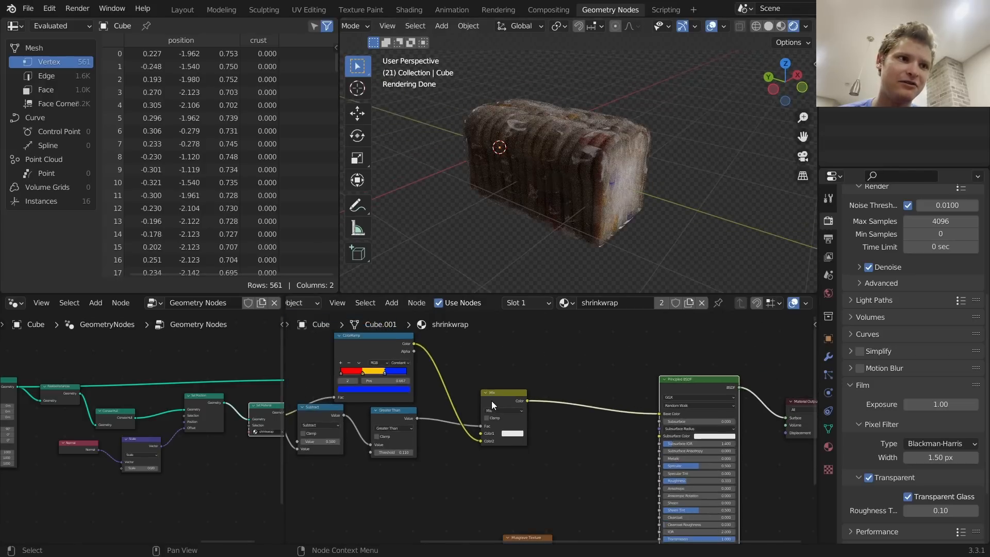
{"action": "scroll", "coordinate": [651, 206], "scroll_direction": "up", "scroll_amount": 2}
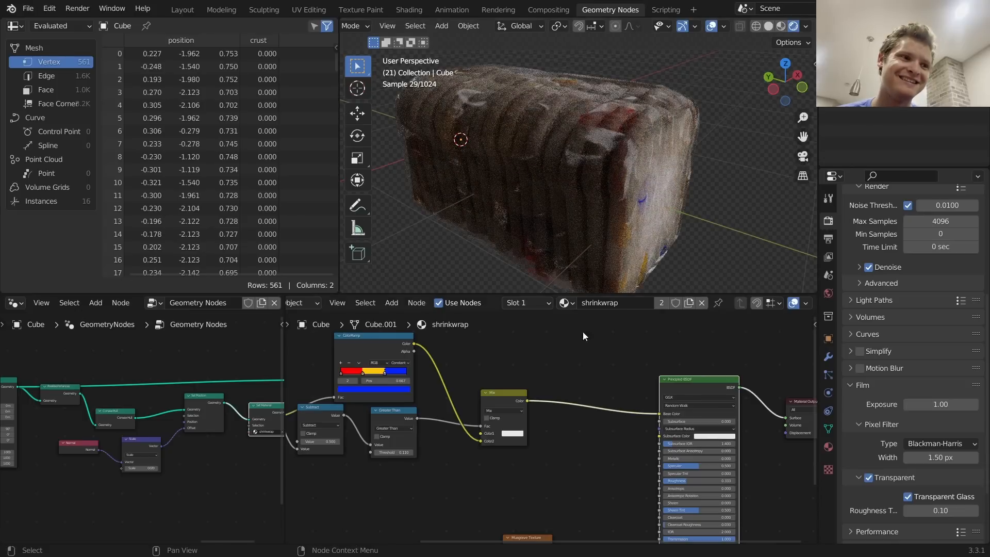
Add an Invert color node below the Mix node
{"action": "middle_click_drag", "start_coordinate": [568, 412], "coordinate": [558, 387]}
{"action": "scroll", "coordinate": [557, 387], "scroll_direction": "down", "scroll_amount": 1}
{"action": "middle_click_drag", "start_coordinate": [460, 413], "coordinate": [455, 370]}
{"action": "key", "text": "shift+a"}
{"action": "left_click", "coordinate": [438, 372]}
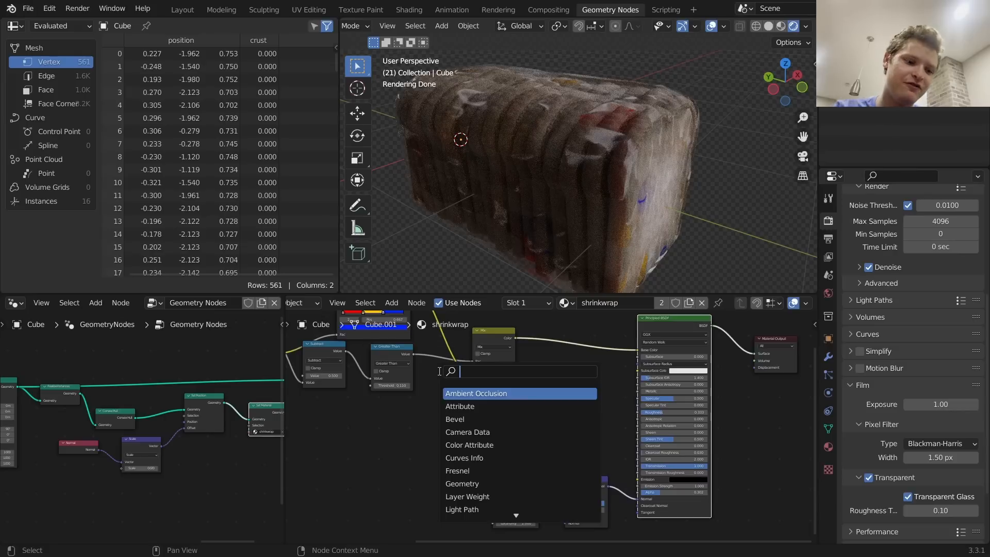
{"action": "type", "text": "inv"}
{"action": "key", "text": "Return"}
{"action": "left_click", "coordinate": [434, 406]}
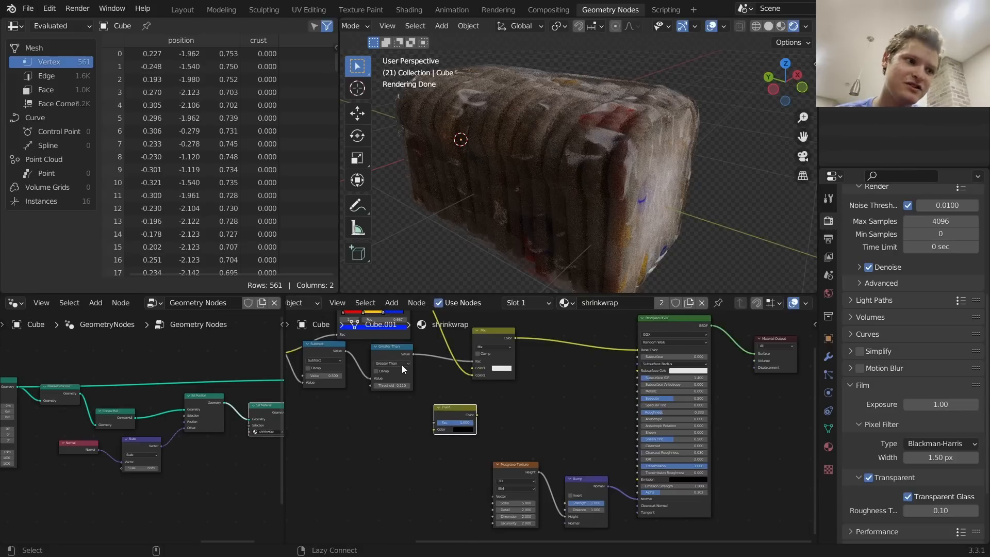
Link the Greater Than Value through the Invert node into the Principled BSDF's Transmission and preview the shaded wrap
{"action": "right_click_drag", "start_coordinate": [401, 364], "coordinate": [450, 409], "text": "alt"}
{"action": "left_click_drag", "start_coordinate": [434, 423], "coordinate": [639, 466]}
{"action": "left_click", "coordinate": [446, 407], "text": "ctrl+shift"}
{"action": "left_click", "coordinate": [694, 329], "text": "ctrl+shift"}
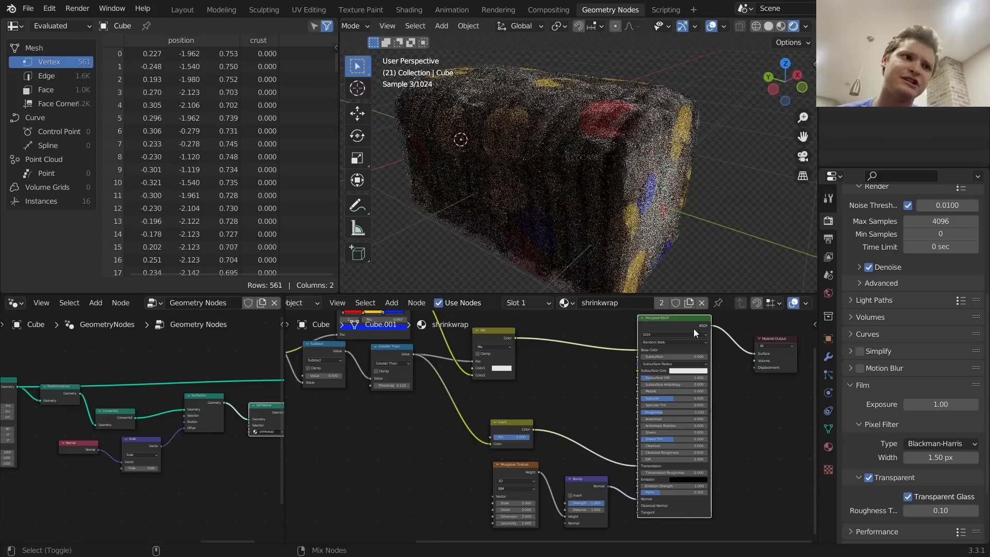
{"action": "middle_click_drag", "start_coordinate": [582, 144], "coordinate": [559, 151]}
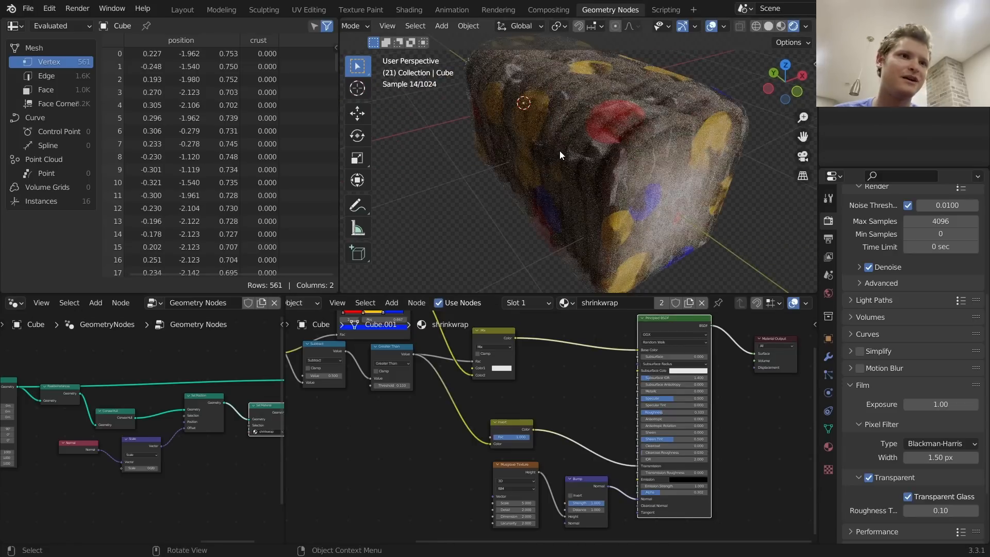
{"action": "middle_click_drag", "start_coordinate": [616, 165], "coordinate": [648, 146]}
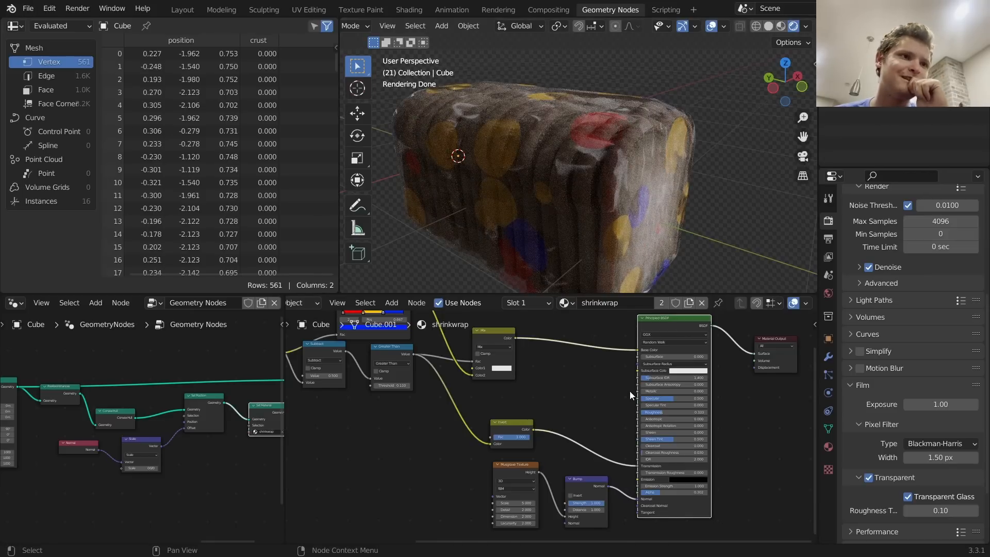
Move the Invert node up beneath the Mix node and add a second ColorRamp below it
{"action": "middle_click_drag", "start_coordinate": [557, 403], "coordinate": [559, 390]}
{"action": "scroll", "coordinate": [545, 405], "scroll_direction": "up", "scroll_amount": 4}
{"action": "left_click_drag", "start_coordinate": [494, 409], "coordinate": [497, 354]}
{"action": "key", "text": "shift+a"}
{"action": "type", "text": "colo"}
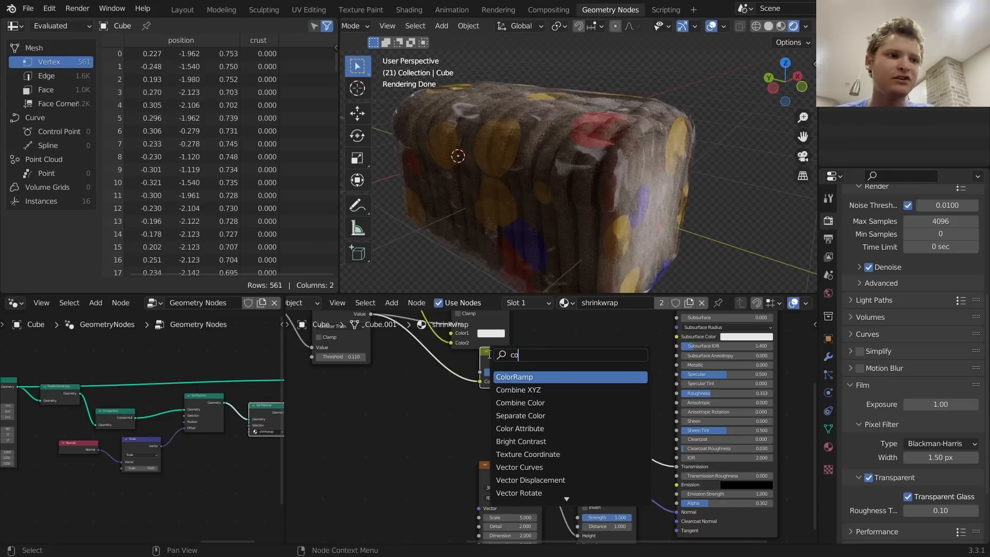
{"action": "left_click", "coordinate": [509, 376]}
{"action": "left_click", "coordinate": [376, 370]}
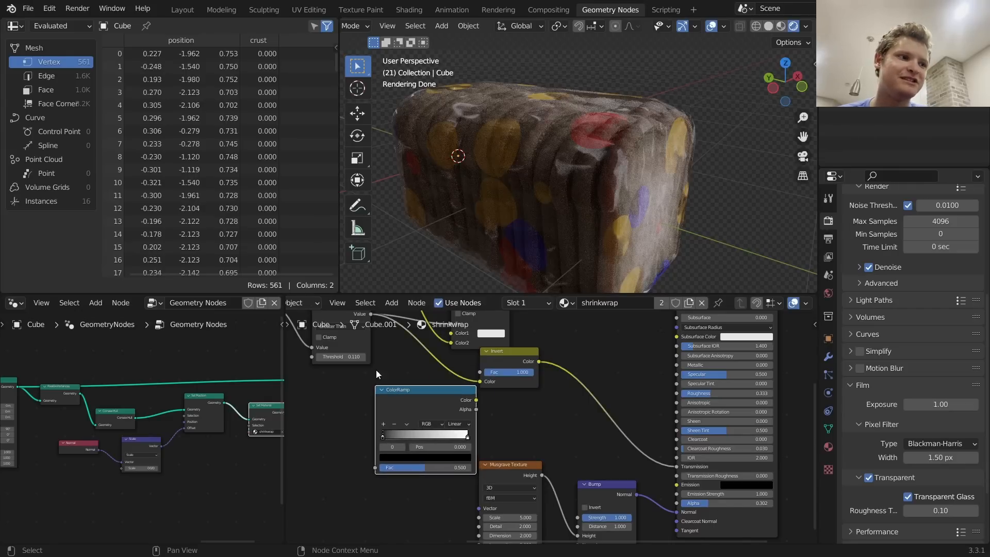
Link the Greater Than Value to the new ColorRamp's Fac and preview the ramp on the wrap
{"action": "left_click_drag", "start_coordinate": [371, 314], "coordinate": [375, 467]}
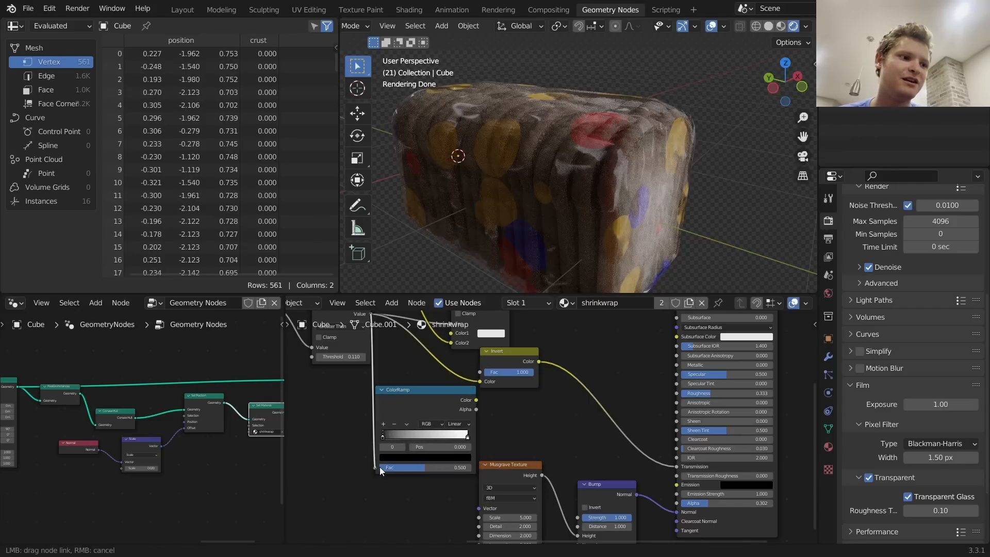
{"action": "left_click", "coordinate": [404, 397], "text": "ctrl+shift"}
{"action": "scroll", "coordinate": [449, 405], "scroll_direction": "up", "scroll_amount": 1}
{"action": "scroll", "coordinate": [449, 405], "scroll_direction": "up", "scroll_amount": 2}
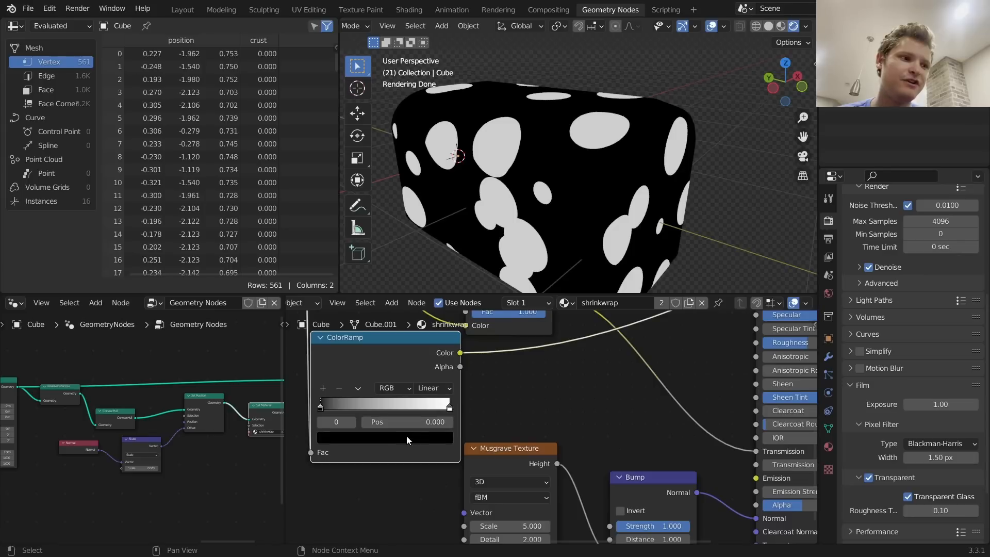
Lighten the new ColorRamp's black stop to a dark grey with a Value of 0.133
{"action": "left_click", "coordinate": [352, 423]}
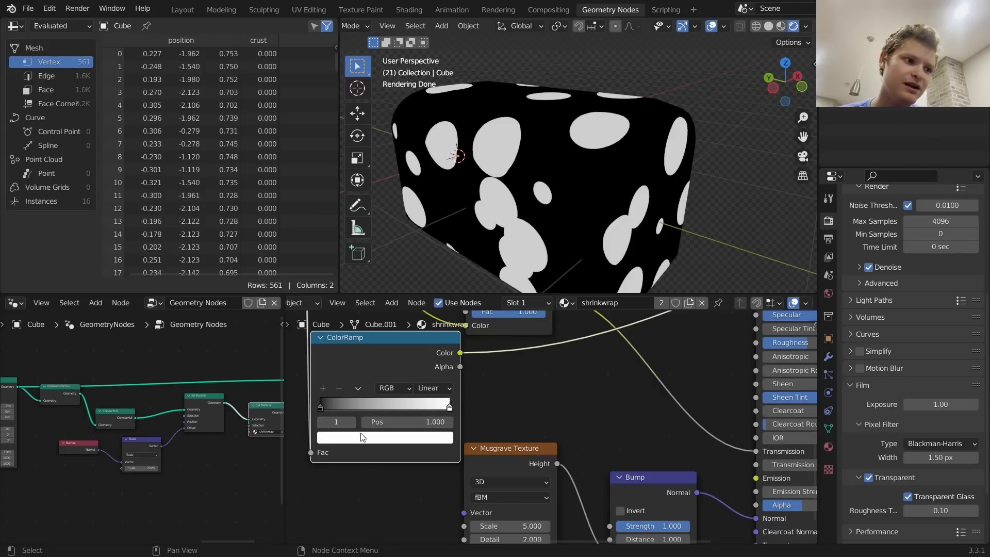
{"action": "left_click", "coordinate": [322, 424]}
{"action": "middle_click_drag", "start_coordinate": [623, 455], "coordinate": [691, 438]}
{"action": "left_click", "coordinate": [475, 418]}
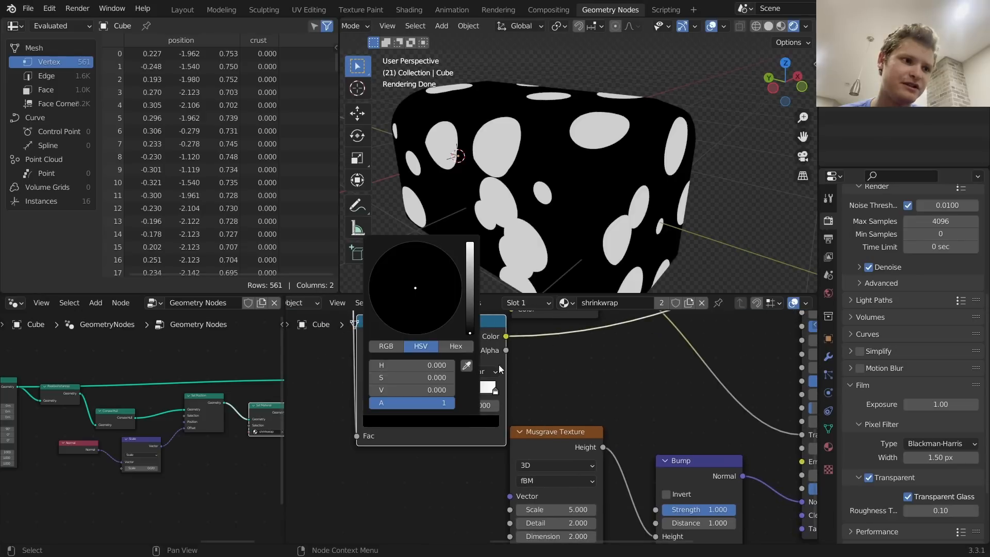
{"action": "left_click", "coordinate": [470, 320]}
{"action": "left_click_drag", "start_coordinate": [470, 319], "coordinate": [469, 300]}
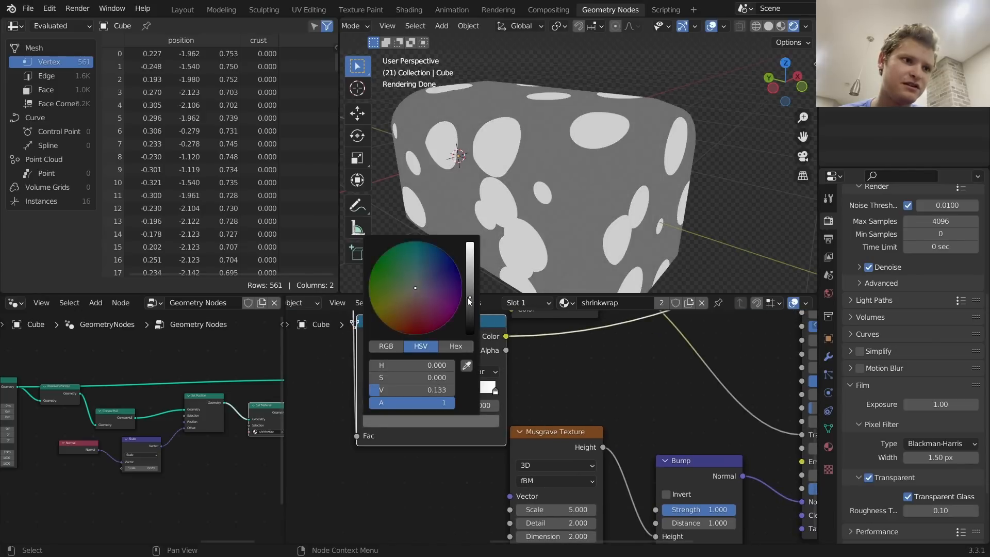
Link the grey-to-white ColorRamp's Color to the Principled BSDF's Alpha and preview the full shader
{"action": "middle_click_drag", "start_coordinate": [585, 401], "coordinate": [468, 398]}
{"action": "scroll", "coordinate": [468, 397], "scroll_direction": "down", "scroll_amount": 2}
{"action": "mouse_move", "coordinate": [438, 366]}
{"action": "left_mouse_down"}
{"action": "mouse_move", "coordinate": [657, 466]}
{"action": "mouse_move", "coordinate": [342, 365]}
{"action": "mouse_move", "coordinate": [440, 363]}
{"action": "left_mouse_up"}
{"action": "middle_click_drag", "start_coordinate": [756, 364], "coordinate": [711, 483]}
{"action": "left_click", "coordinate": [655, 355], "text": "ctrl+shift"}
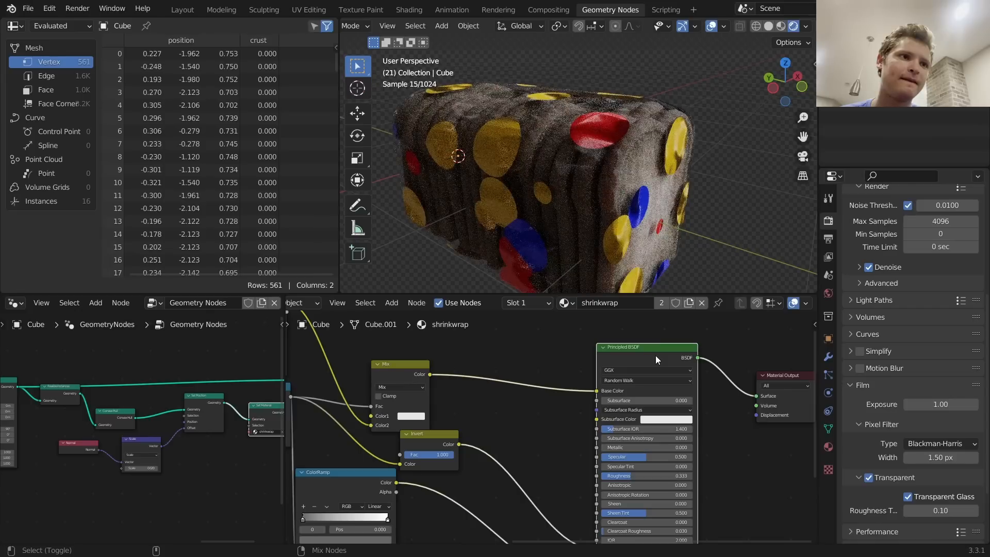
{"action": "middle_click_drag", "start_coordinate": [599, 208], "coordinate": [629, 192]}
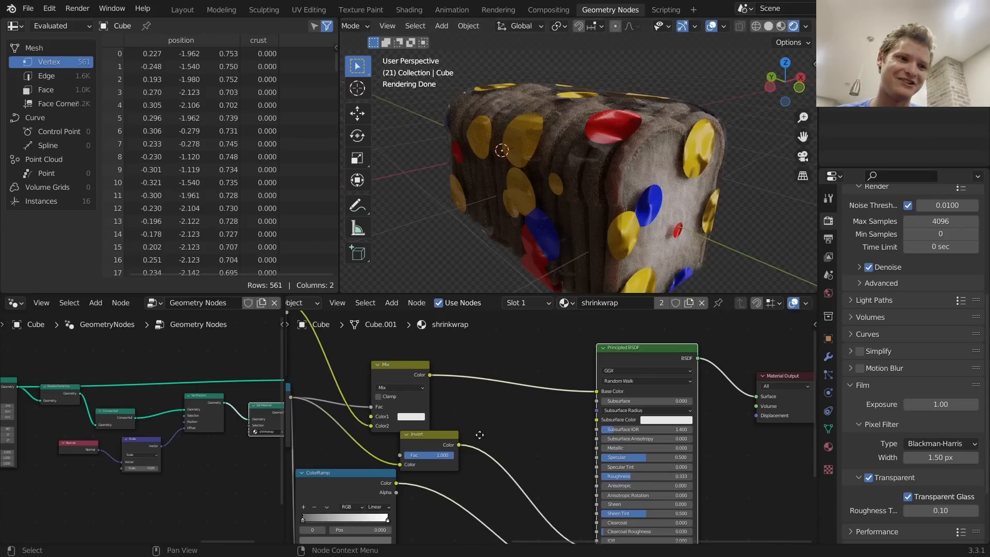
Link the grey-to-white ColorRamp's Color to the Principled BSDF's Roughness as well and preview the full shader again
{"action": "middle_click_drag", "start_coordinate": [480, 433], "coordinate": [526, 424]}
{"action": "left_click", "coordinate": [407, 481], "text": "ctrl+shift"}
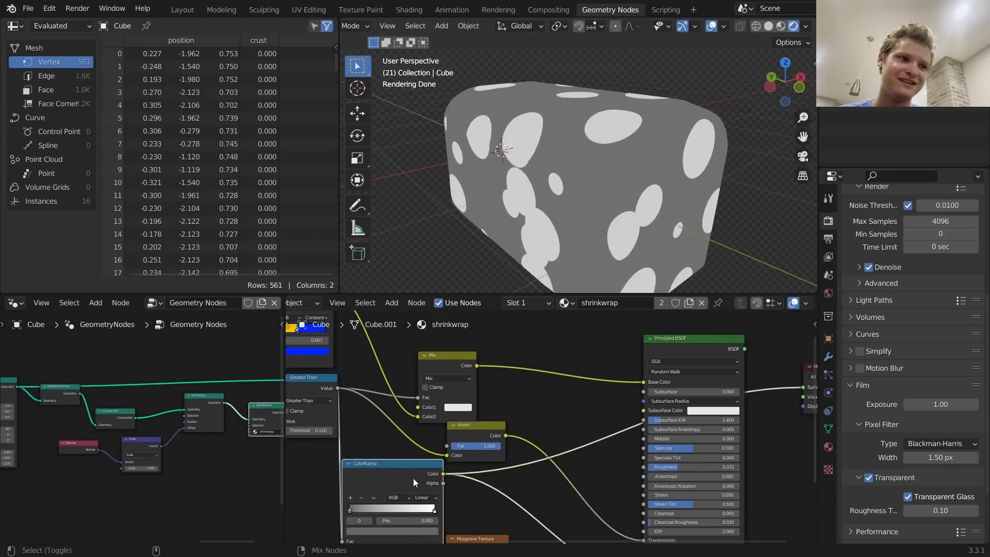
{"action": "left_click_drag", "start_coordinate": [466, 467], "coordinate": [643, 467]}
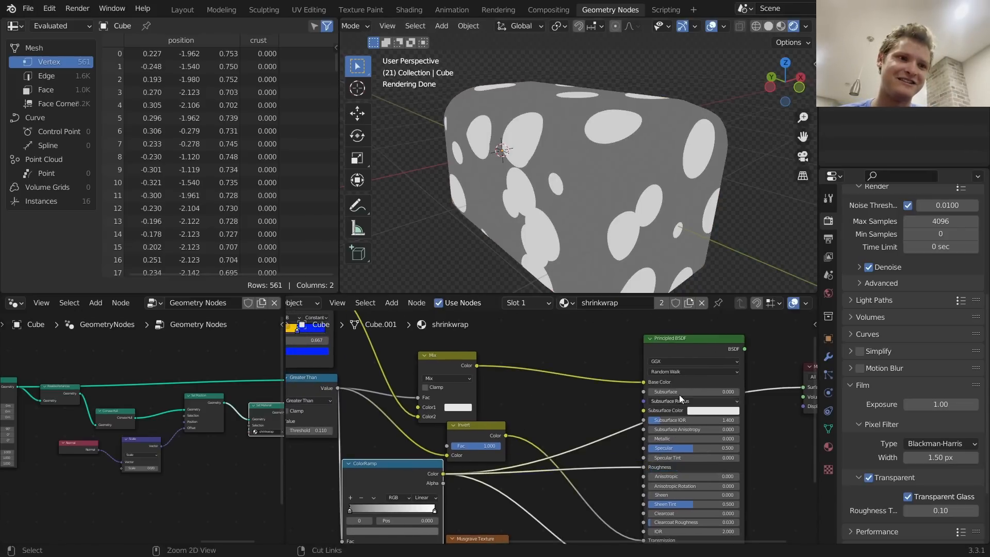
{"action": "left_click", "coordinate": [670, 399], "text": "ctrl+shift"}
Insert a Hue Saturation Value node between the red-yellow-blue ColorRamp and the Mix node
{"action": "middle_click_drag", "start_coordinate": [395, 360], "coordinate": [634, 413]}
{"action": "left_click_drag", "start_coordinate": [500, 346], "coordinate": [429, 343]}
{"action": "key", "text": "shift+a"}
{"action": "left_click", "coordinate": [526, 361]}
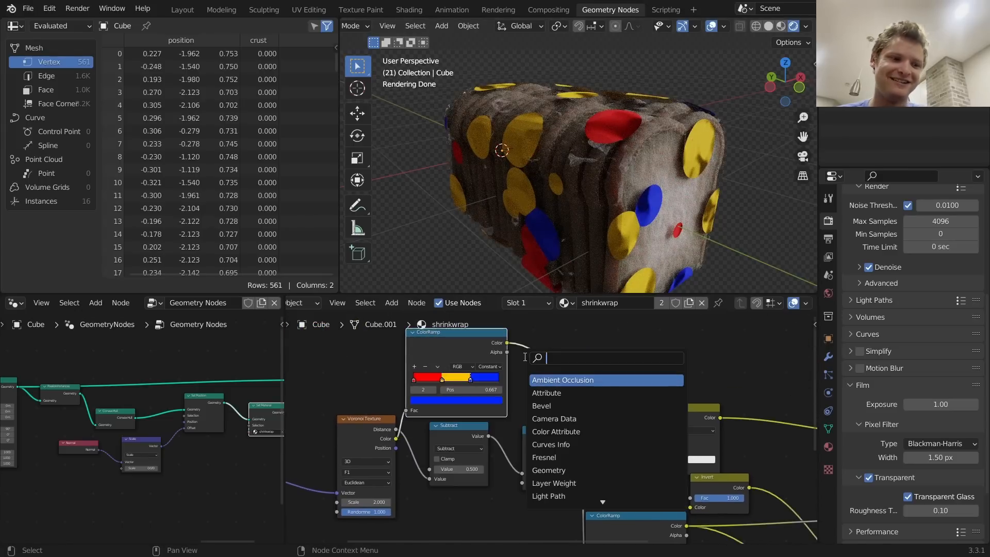
{"action": "type", "text": "hu"}
{"action": "key", "text": "Return"}
{"action": "left_click", "coordinate": [577, 360]}
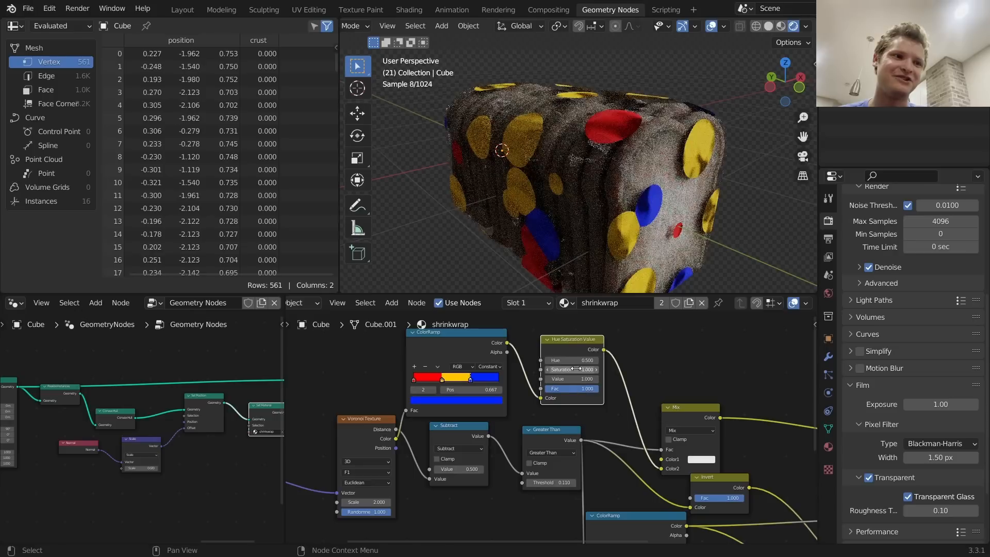
Try a Saturation of 0.8 on the Hue Saturation Value node and settle on 0.9
{"action": "double_click", "coordinate": [576, 369]}
{"action": "key", "text": "BackSpace"}
{"action": "type", "text": "0.8"}
{"action": "key", "text": "Return"}
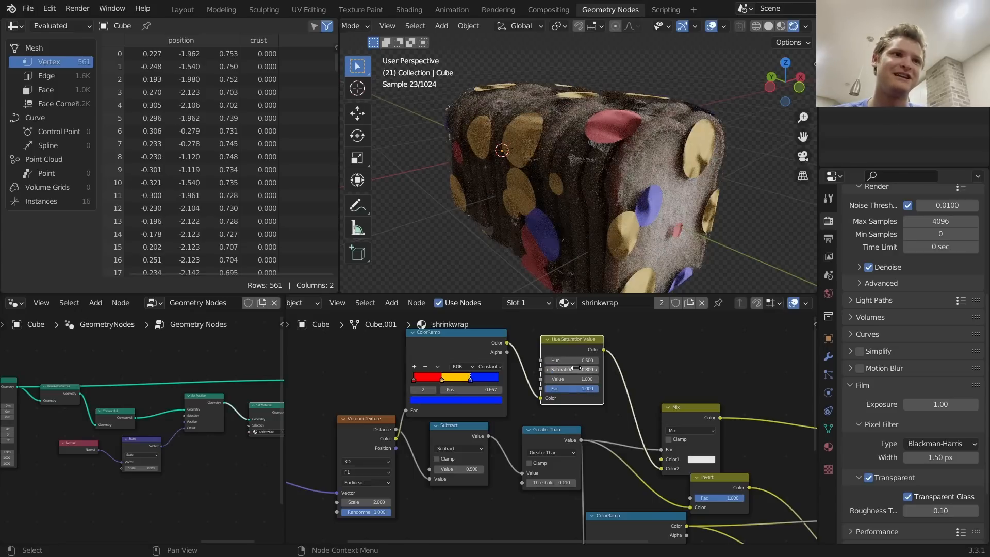
{"action": "double_click", "coordinate": [566, 369]}
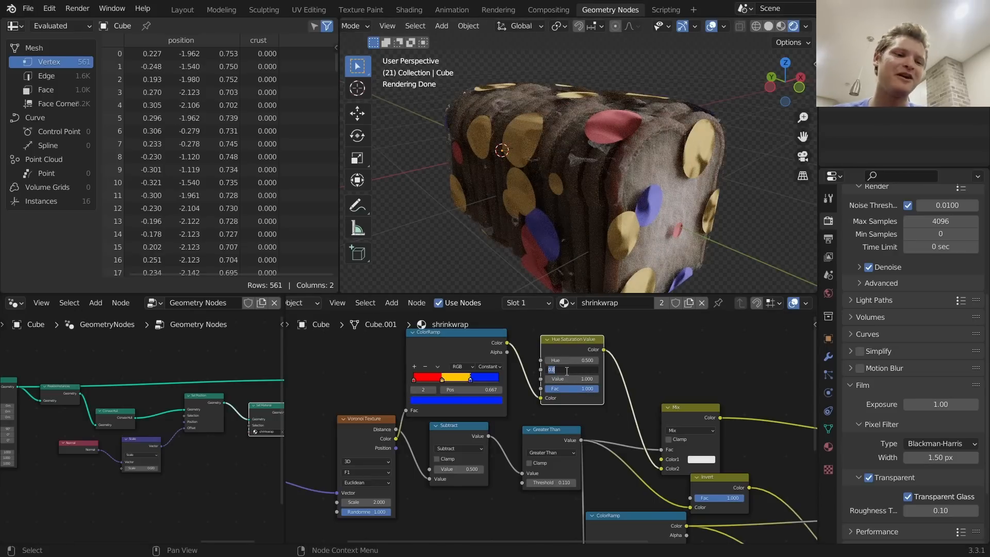
{"action": "type", "text": "0.9"}
{"action": "key", "text": "Return"}
{"action": "scroll", "coordinate": [553, 288], "scroll_direction": "down", "scroll_amount": 4}
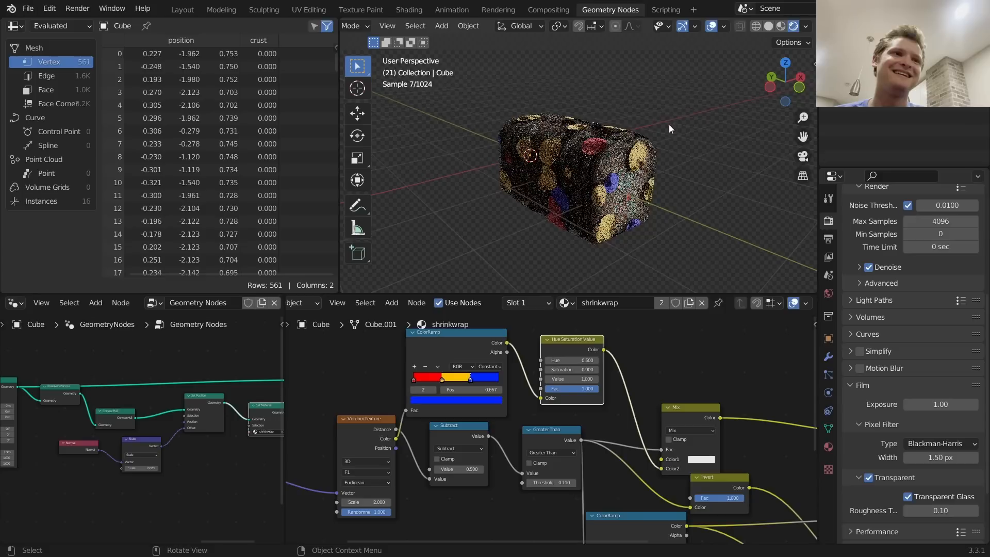
Set the Voronoi Texture's Scale to 3
{"action": "middle_click_drag", "start_coordinate": [461, 398], "coordinate": [556, 354]}
{"action": "double_click", "coordinate": [464, 459]}
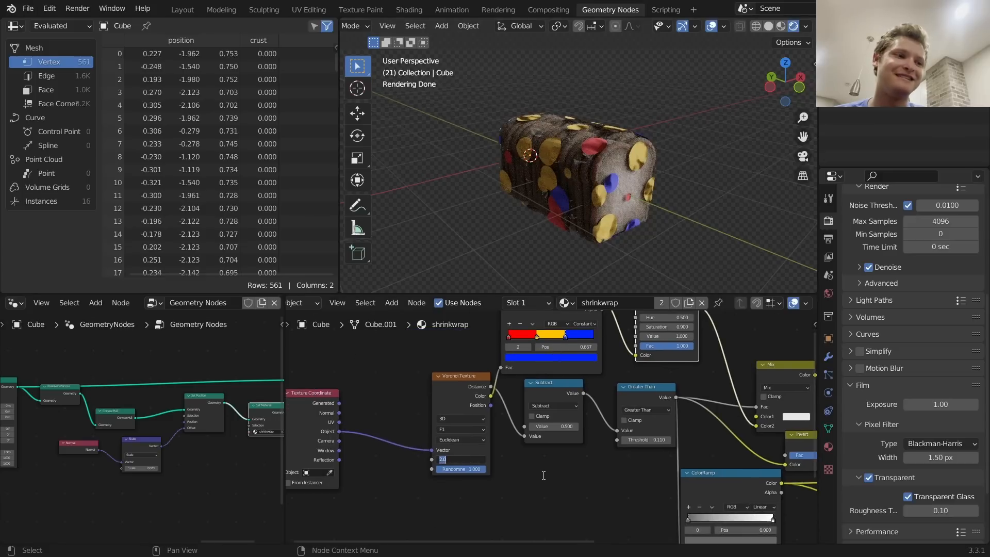
{"action": "type", "text": "3"}
{"action": "key", "text": "Return"}
{"action": "mouse_move", "coordinate": [620, 187]}
{"action": "middle_mouse_down"}
{"action": "mouse_move", "coordinate": [545, 203]}
{"action": "mouse_move", "coordinate": [636, 197]}
{"action": "middle_mouse_up"}
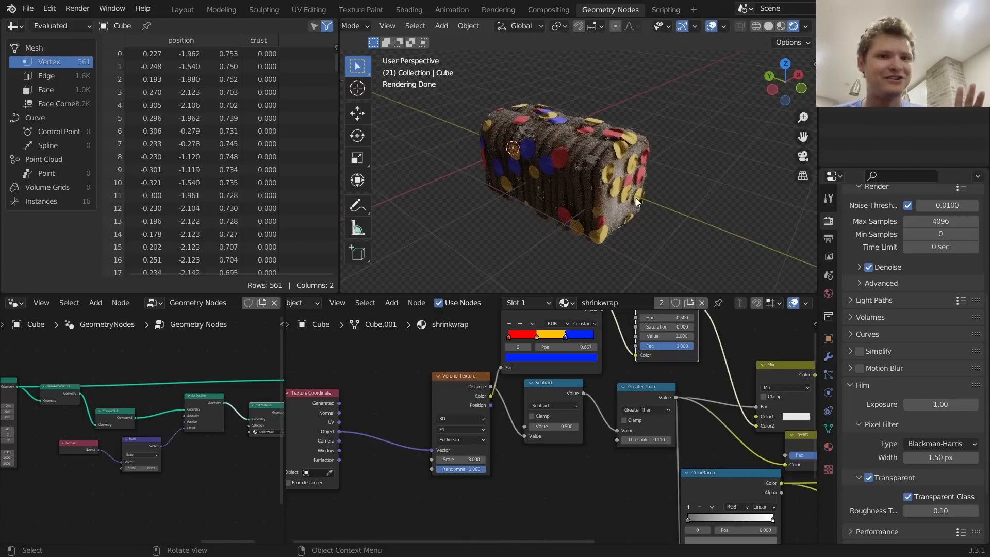
Switch the Voronoi Texture's dimensions from 3D to 4D
{"action": "middle_click_drag", "start_coordinate": [618, 490], "coordinate": [361, 496]}
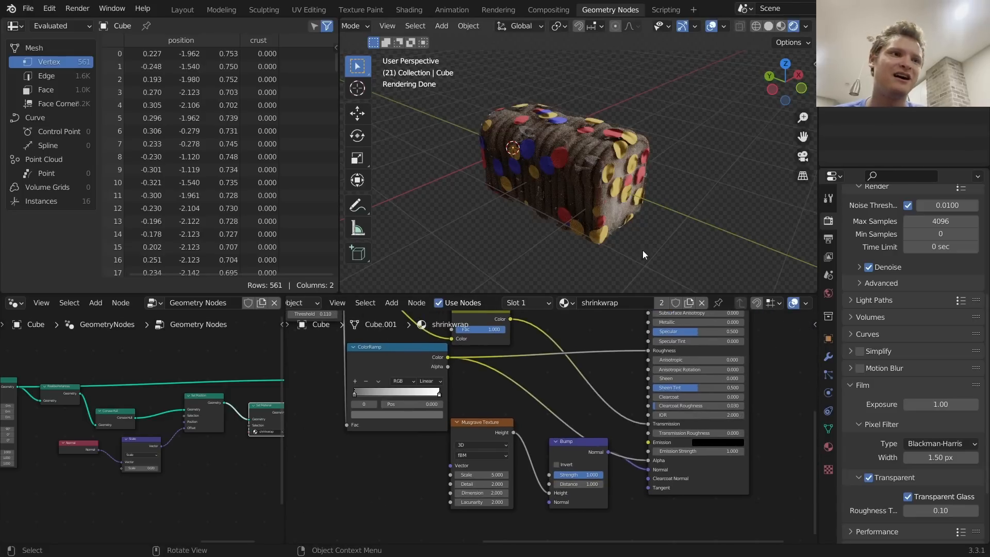
{"action": "middle_click_drag", "start_coordinate": [604, 176], "coordinate": [570, 162]}
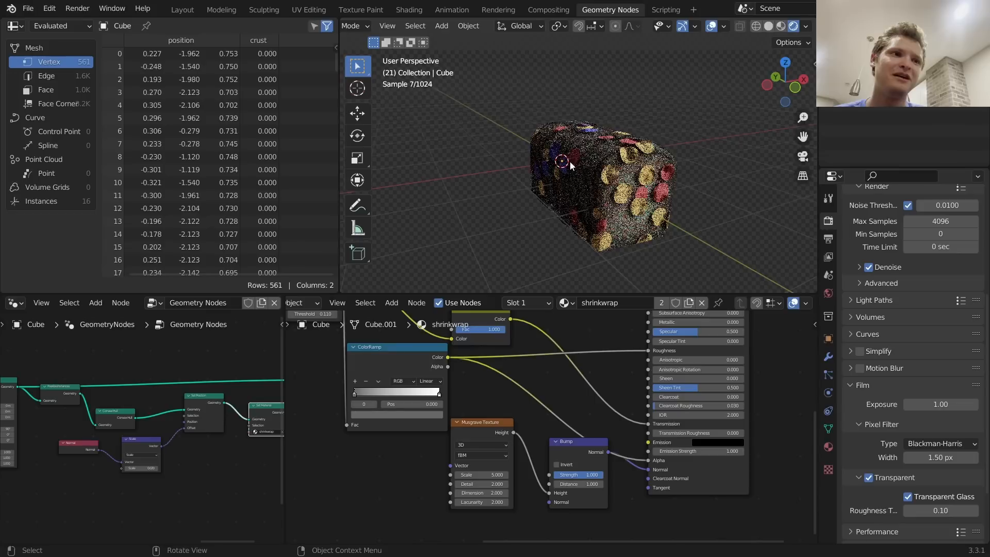
{"action": "middle_click_drag", "start_coordinate": [417, 416], "coordinate": [681, 331]}
{"action": "middle_click_drag", "start_coordinate": [511, 484], "coordinate": [556, 453]}
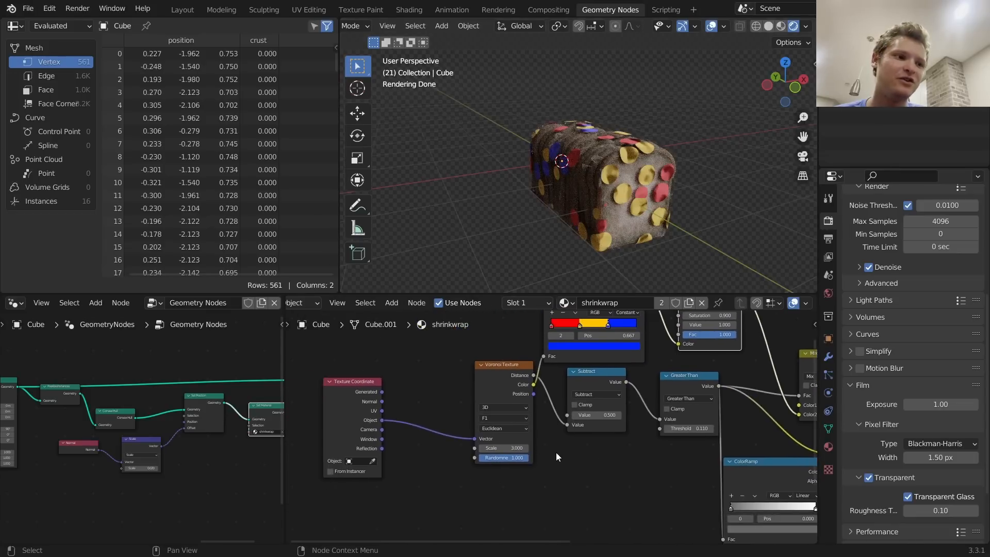
{"action": "scroll", "coordinate": [554, 450], "scroll_direction": "up", "scroll_amount": 4}
{"action": "left_click", "coordinate": [467, 401]}
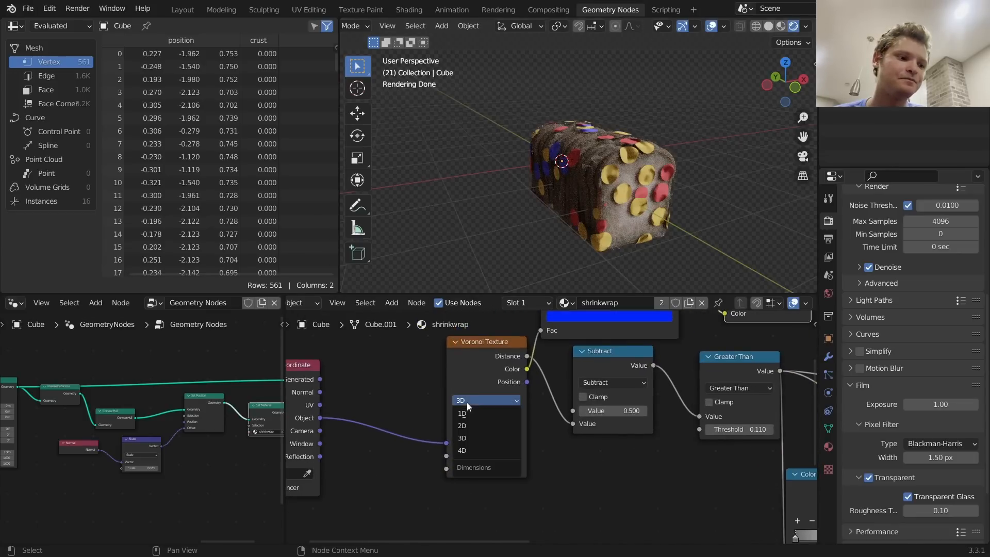
{"action": "left_click", "coordinate": [487, 451]}
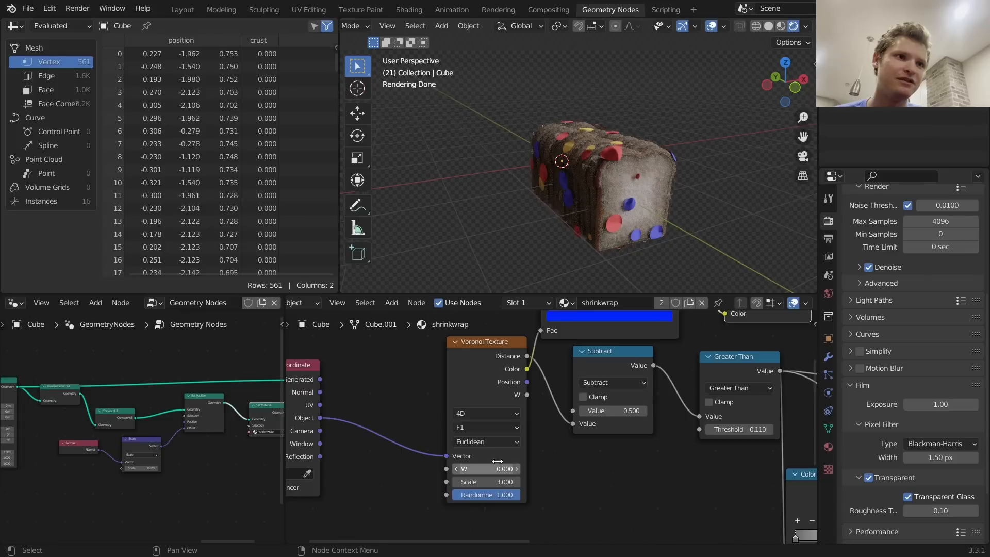
Try a higher W value on the Voronoi Texture and undo the change
{"action": "left_click_drag", "start_coordinate": [490, 467], "coordinate": [514, 468], "text": "shift"}
{"action": "key", "text": "ctrl+z"}
{"action": "middle_click_drag", "start_coordinate": [682, 82], "coordinate": [596, 157]}
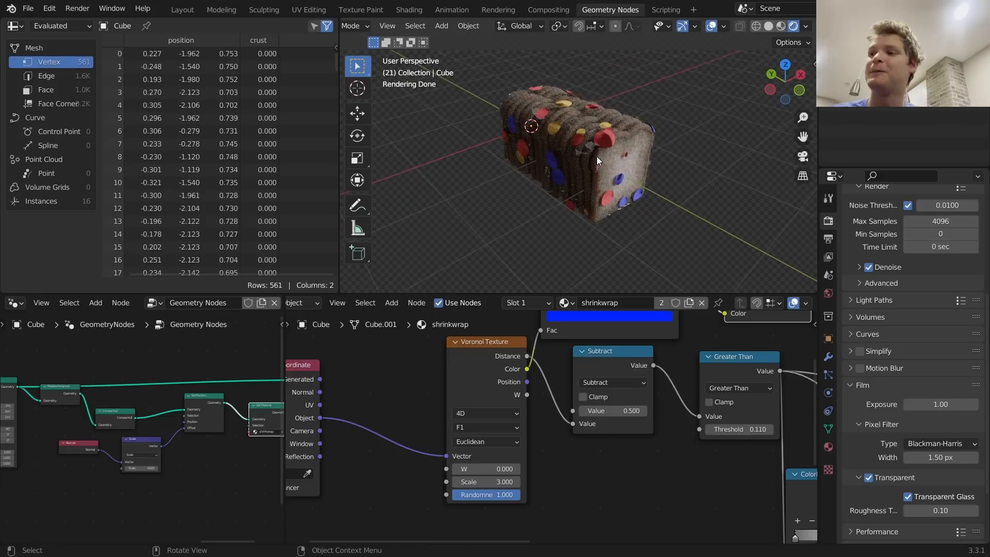